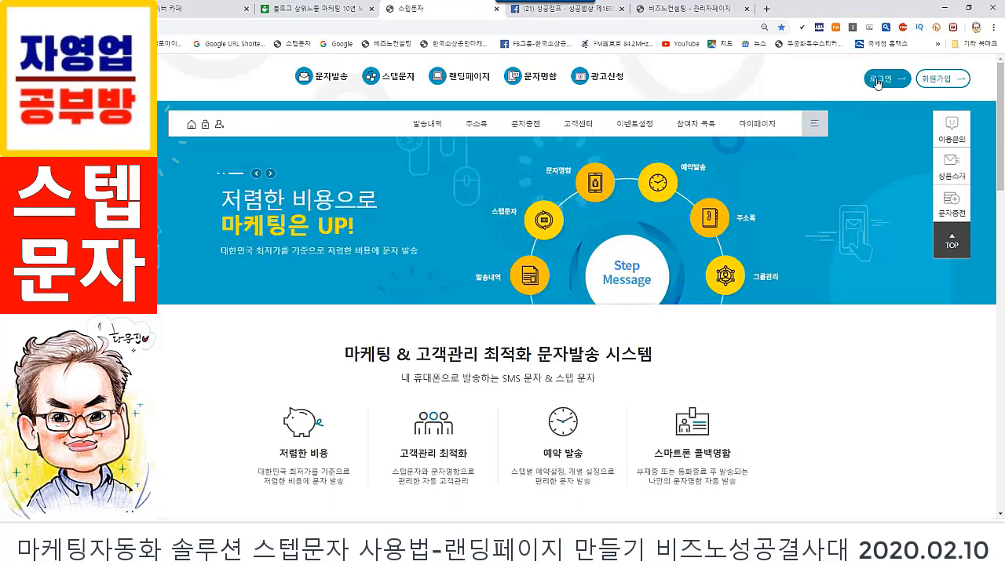
# - Log in to the member account with the account password and update the password saved in the browser
pyautogui.click(877, 82)
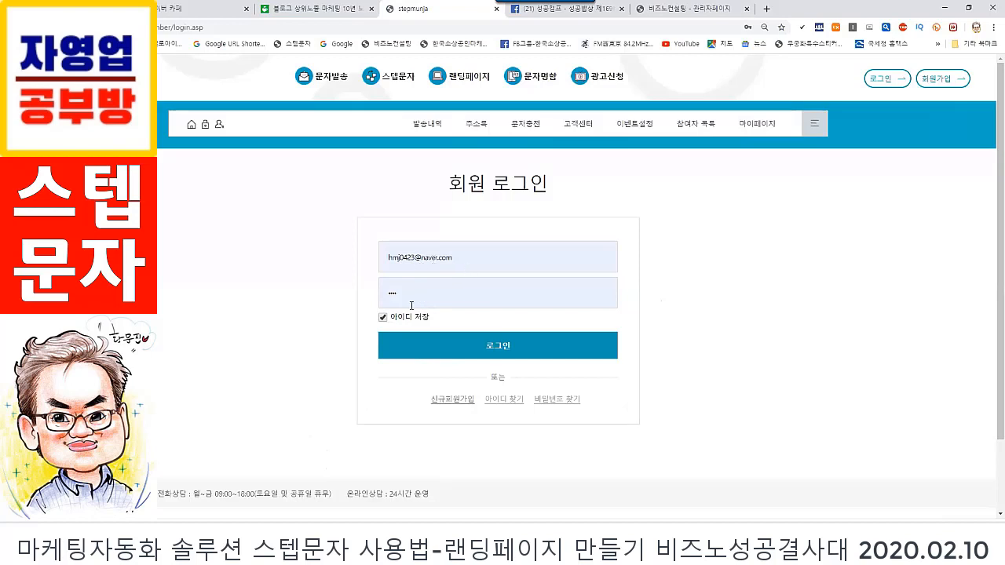
pyautogui.doubleClick(391, 292)
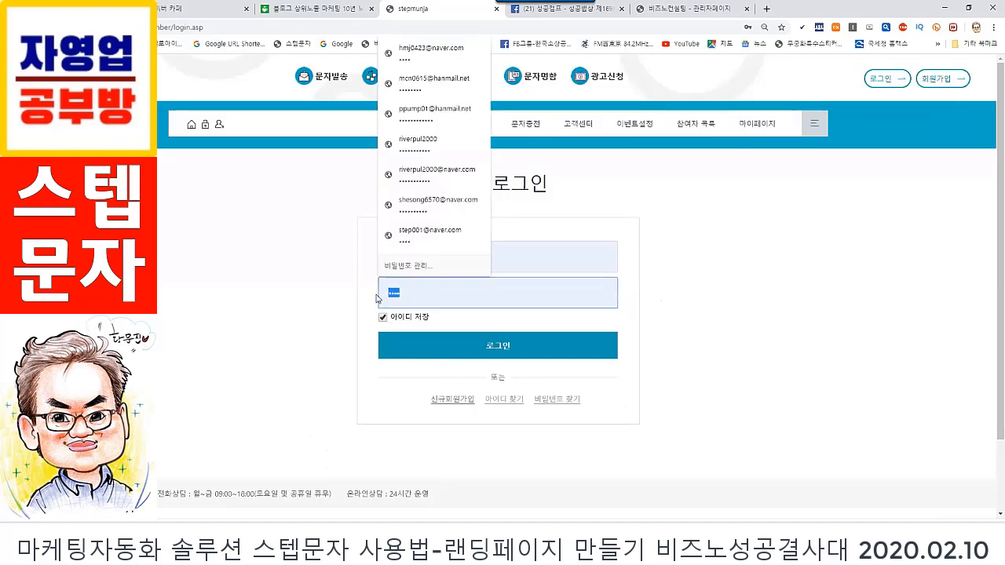
pyautogui.write('•••••••')
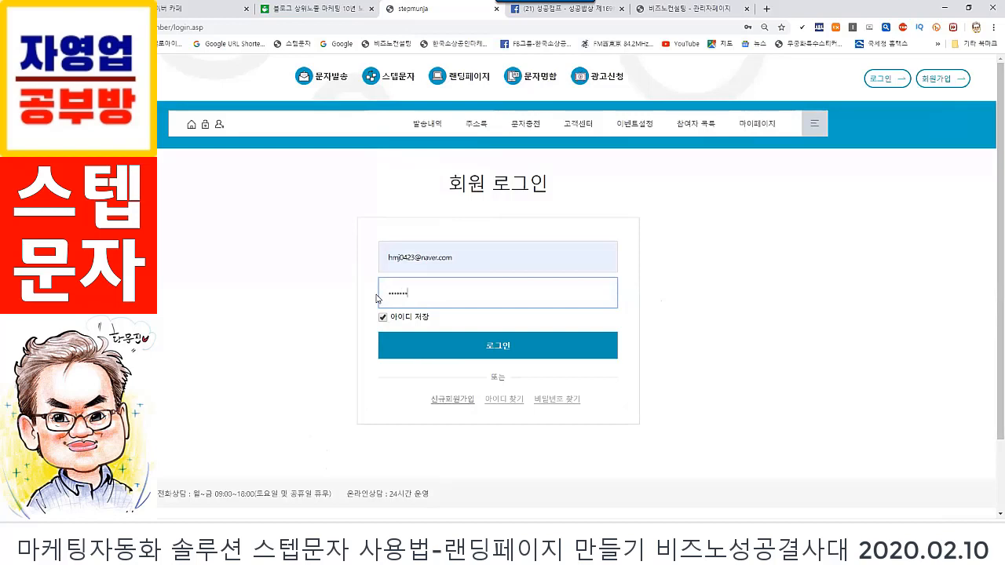
pyautogui.press('Return')
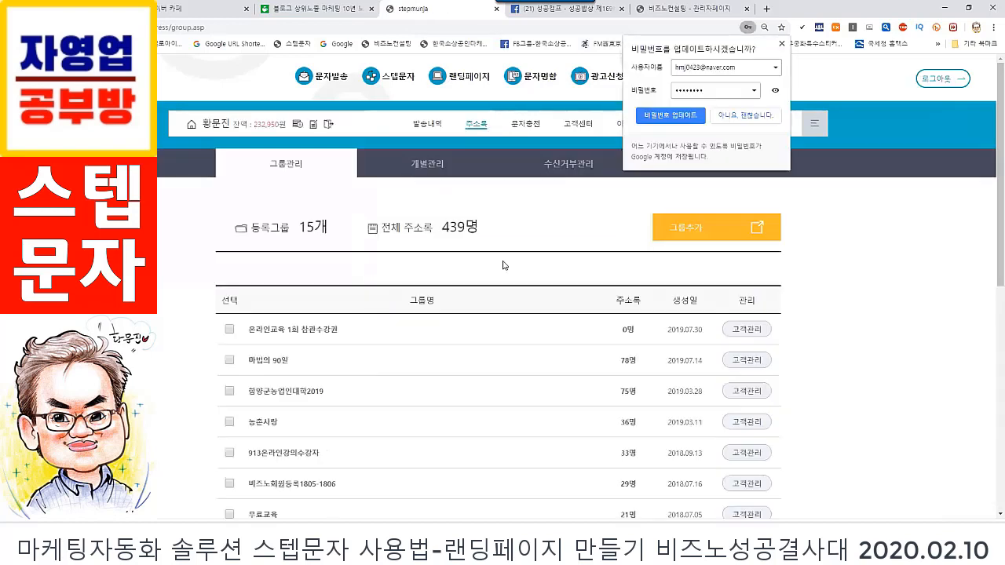
pyautogui.click(698, 117)
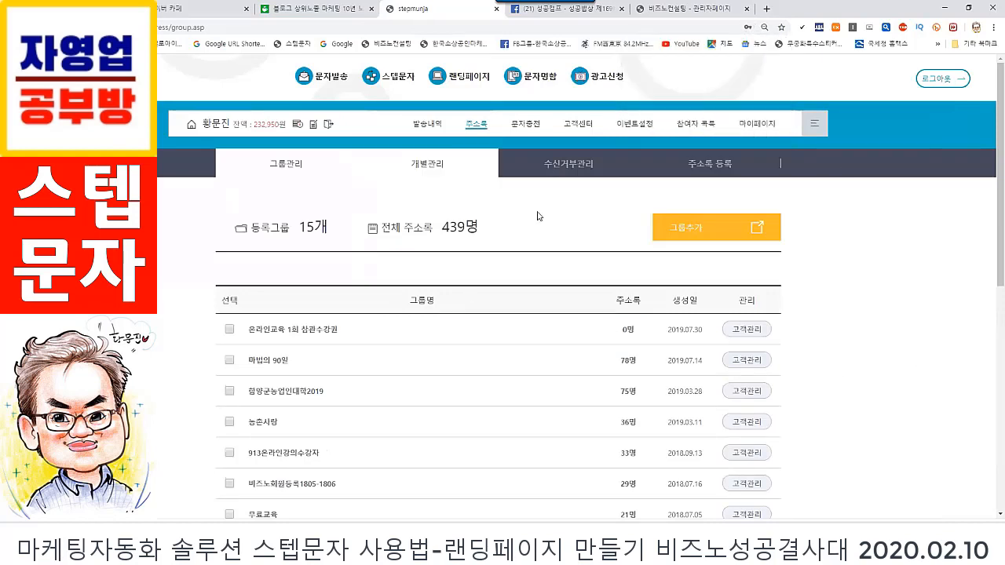
# - Open the sending history (발송내역), read the message content of the SMS dated 2020.02.10 21:11, and close its details
pyautogui.click(72, 76)
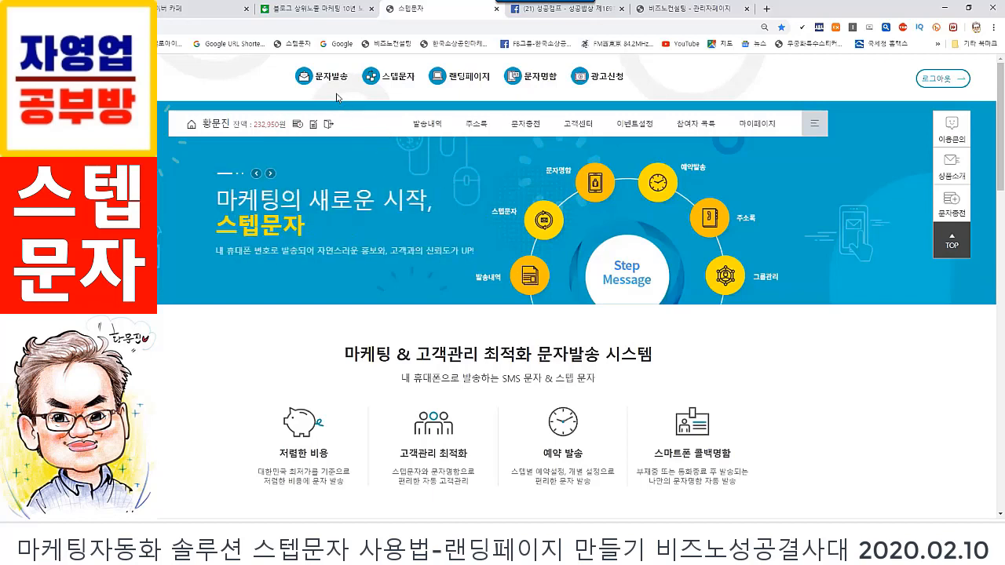
pyautogui.click(430, 129)
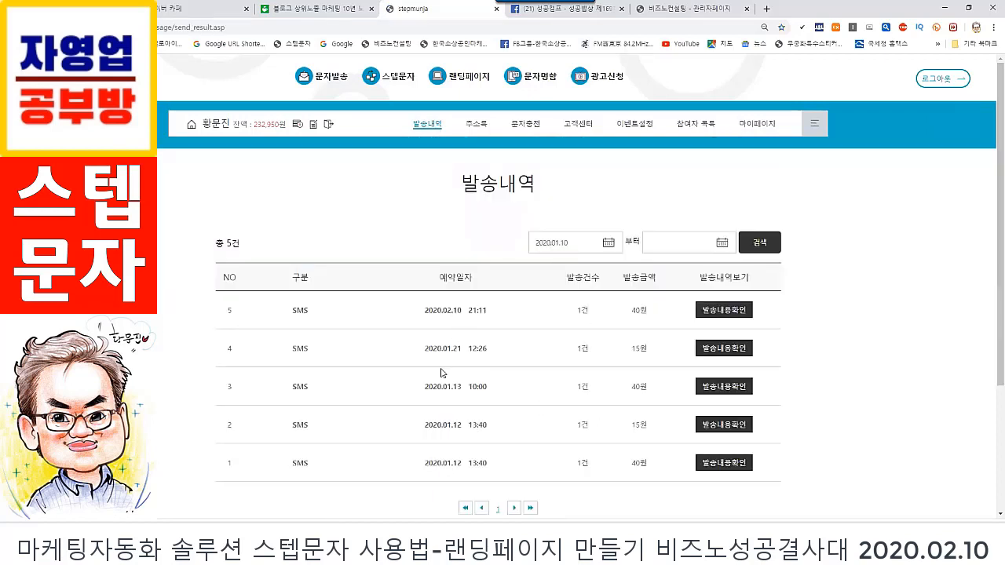
pyautogui.click(724, 311)
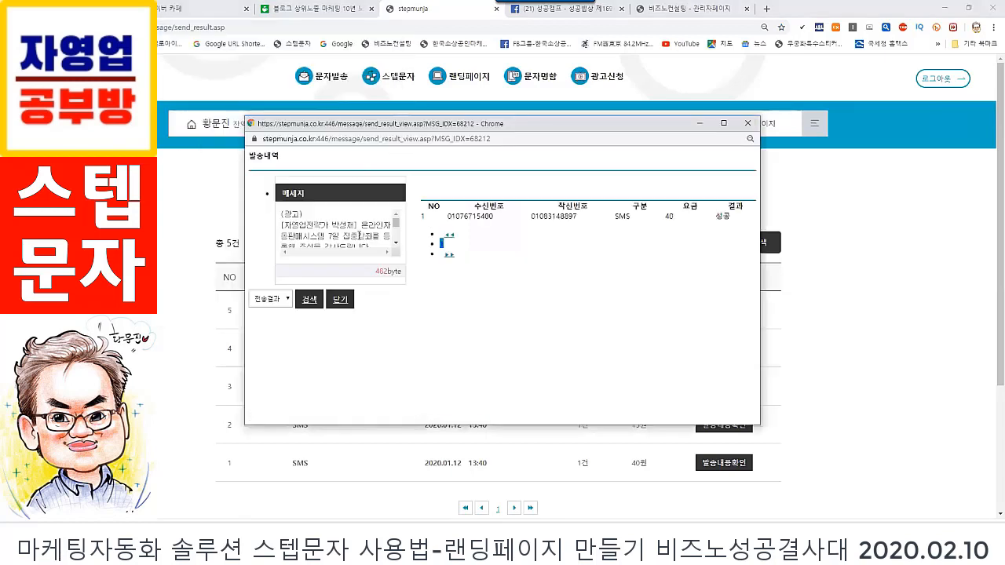
pyautogui.click(398, 228)
pyautogui.scroll(-3, 399, 228)
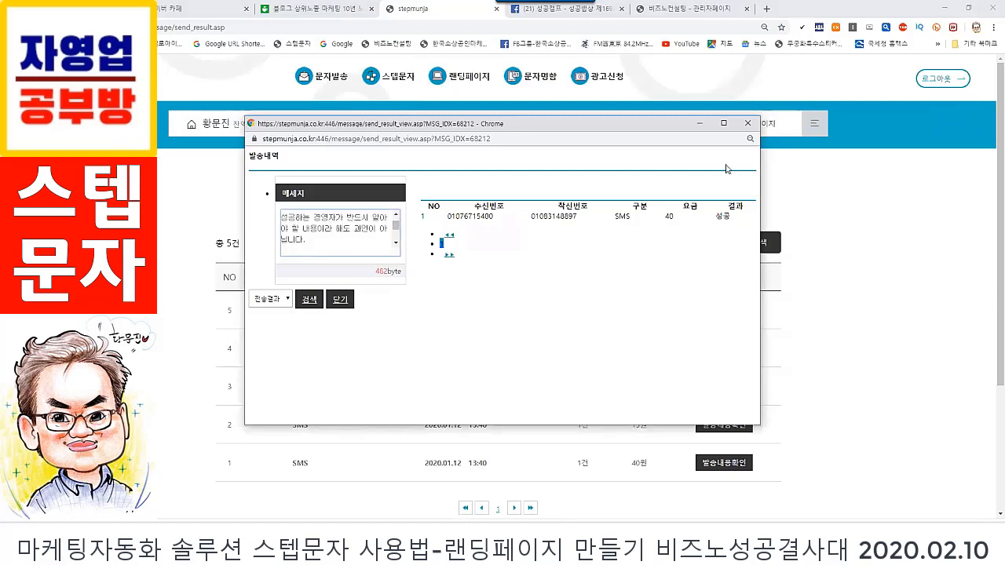
pyautogui.click(746, 124)
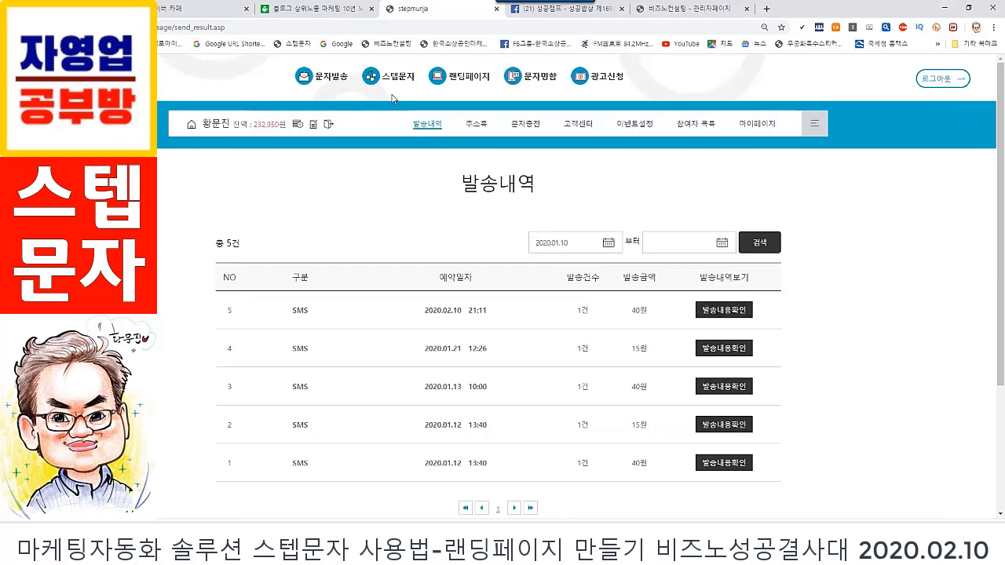
# - Start registering a new group in the address book (주소록)
pyautogui.click(478, 125)
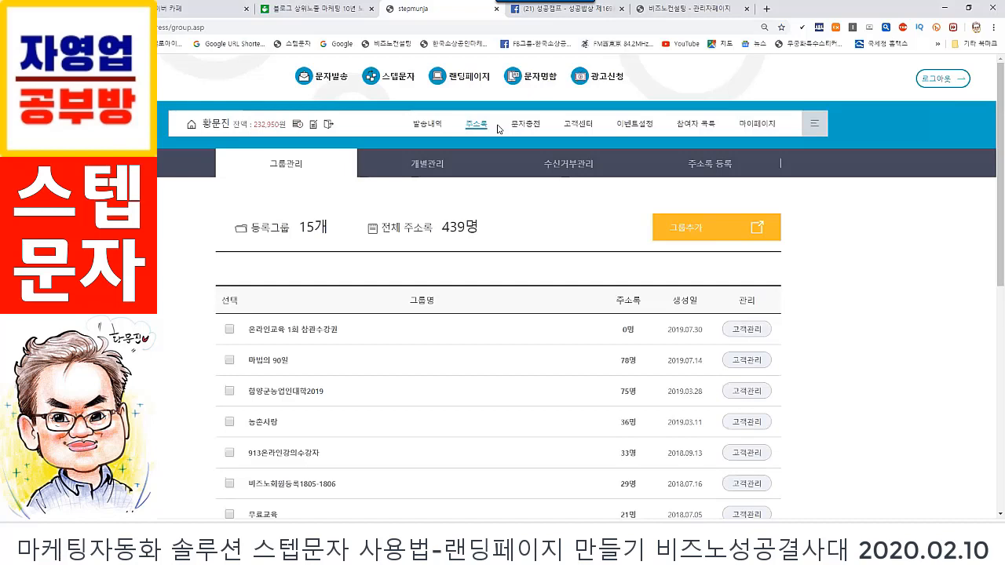
pyautogui.click(685, 229)
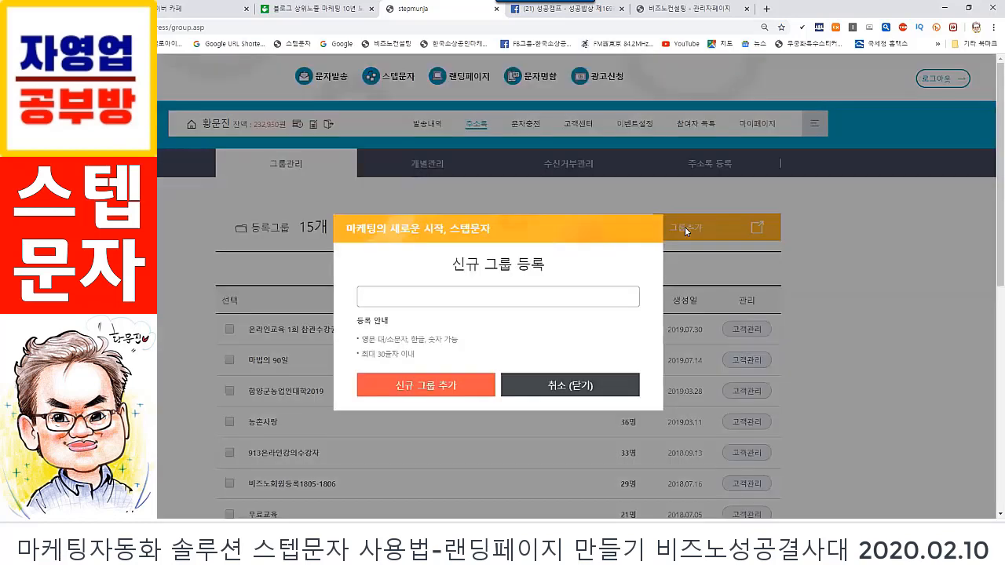
pyautogui.click(378, 299)
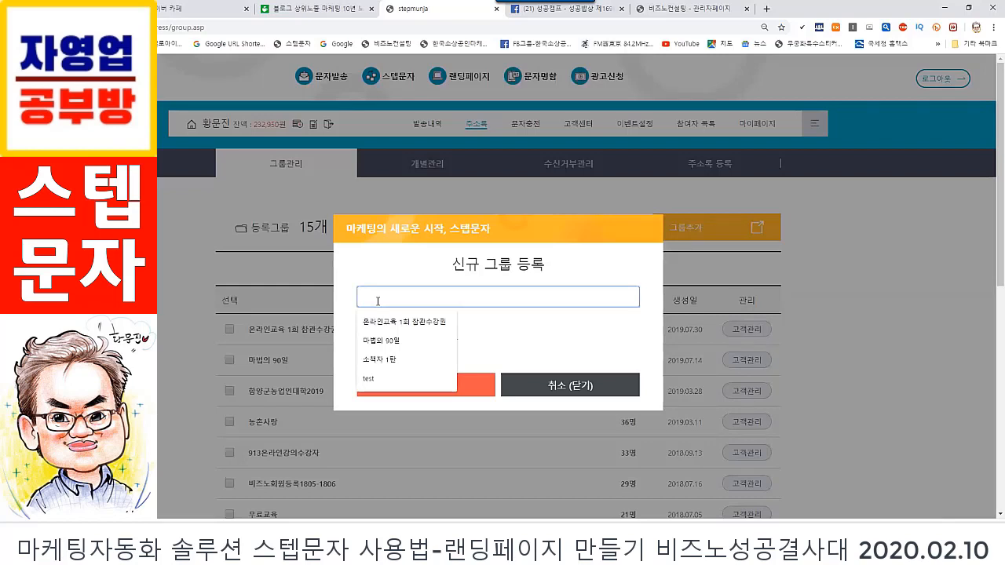
pyautogui.write('w')
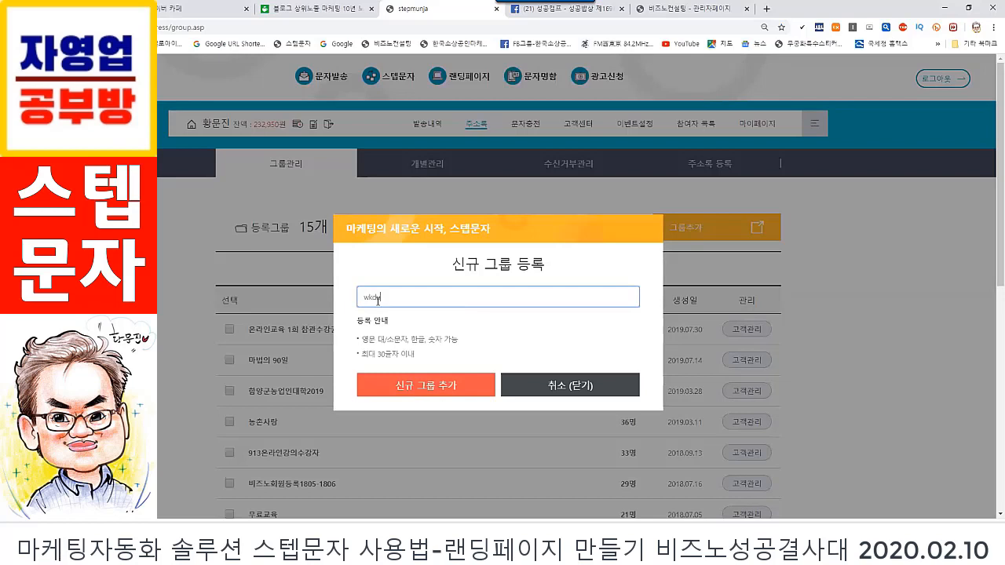
pyautogui.press('BackSpace')
pyautogui.write('자영업ㄱ')
pyautogui.write('공부방회원')
pyautogui.write('ㄴ')
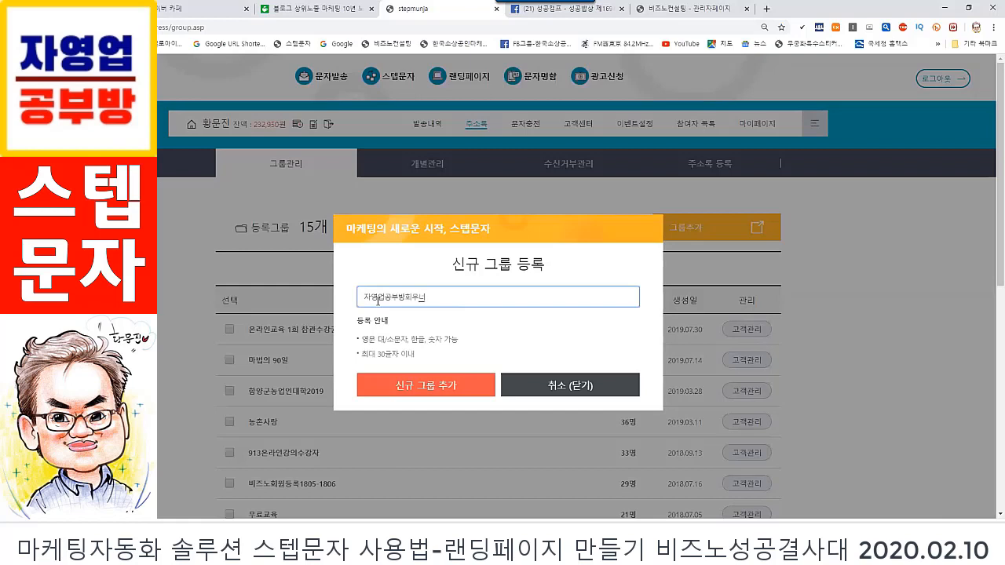
pyautogui.press('BackSpace')
pyautogui.press('BackSpace')
pyautogui.press('BackSpace')
pyautogui.write('원')
pyautogui.doubleClick(365, 298)
pyautogui.write('테스회원')
pyautogui.press('BackSpace')
pyautogui.press('BackSpace')
pyautogui.press('BackSpace')
pyautogui.press('BackSpace')
# - Name the new group 성공산악회 참가회원 and add it to the address book
pyautogui.write('성공신에')
pyautogui.write('함가평원')
pyautogui.click(442, 389)
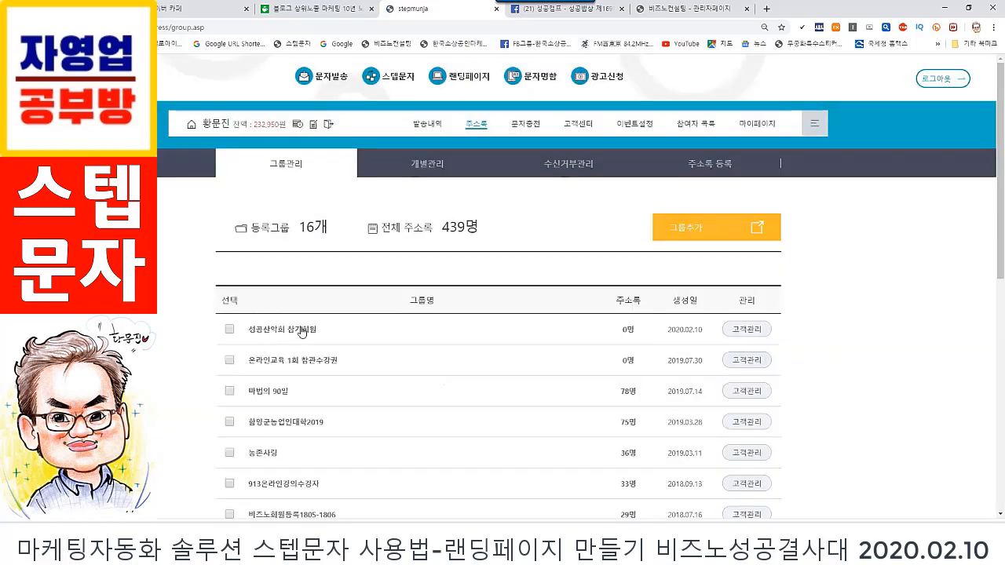
# - View the new group's customer management page and the individual customer list, briefly selecting and deselecting the first customer
pyautogui.click(755, 334)
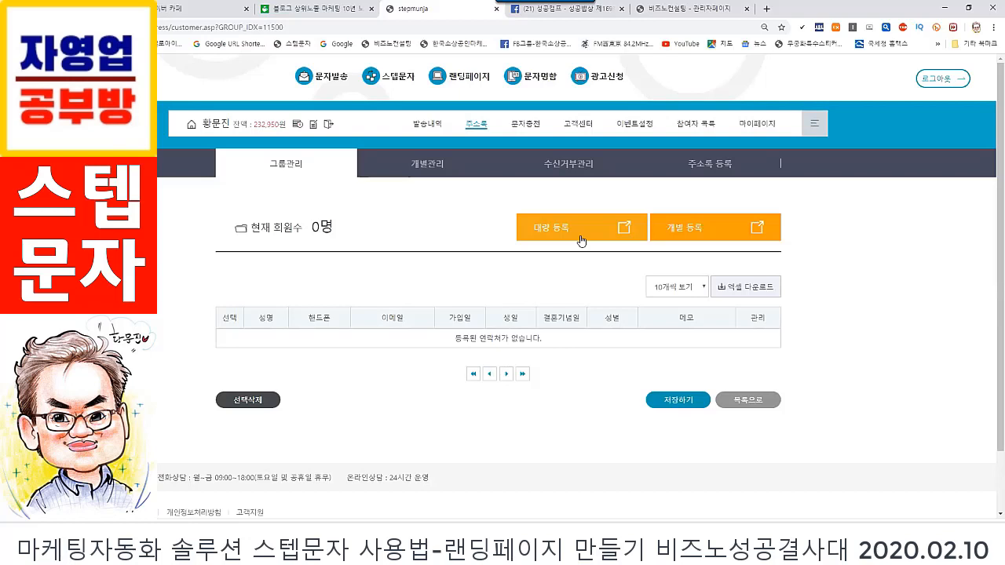
pyautogui.click(433, 167)
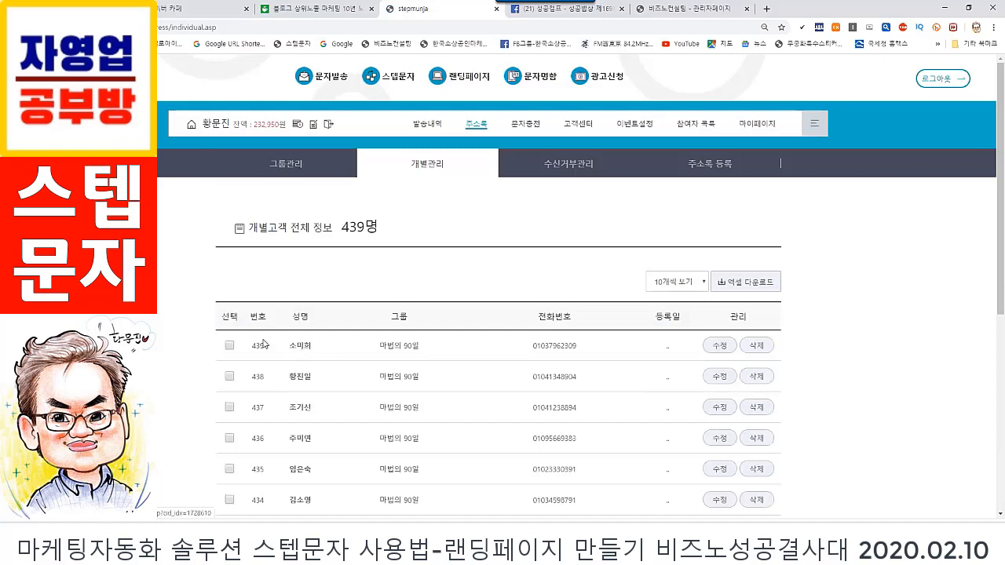
pyautogui.click(230, 345)
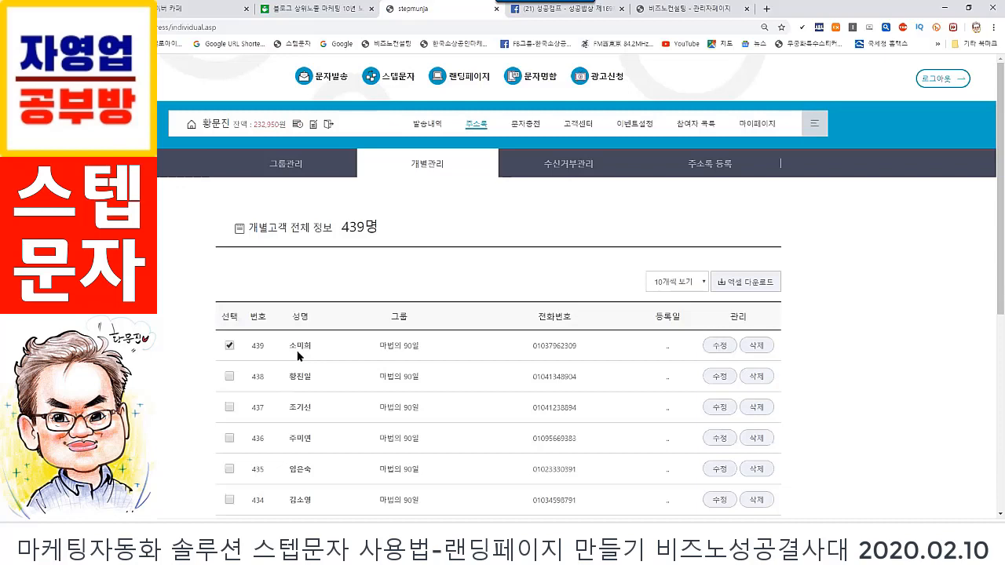
pyautogui.click(230, 346)
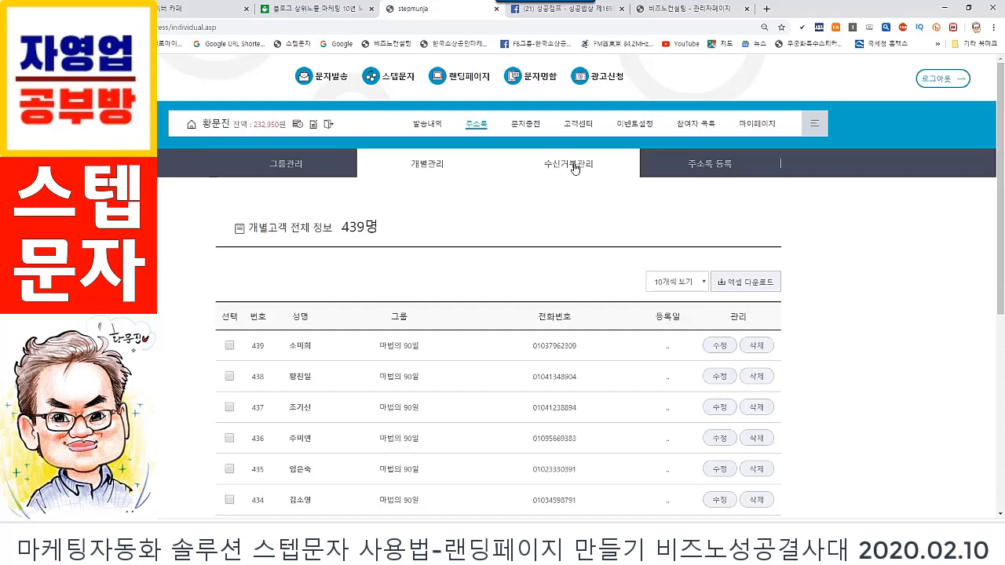
# - In the bulk address registration form, try the groups 성공산악회 참가회원 and 함양군농업인대학2019 as the upload target
pyautogui.click(712, 165)
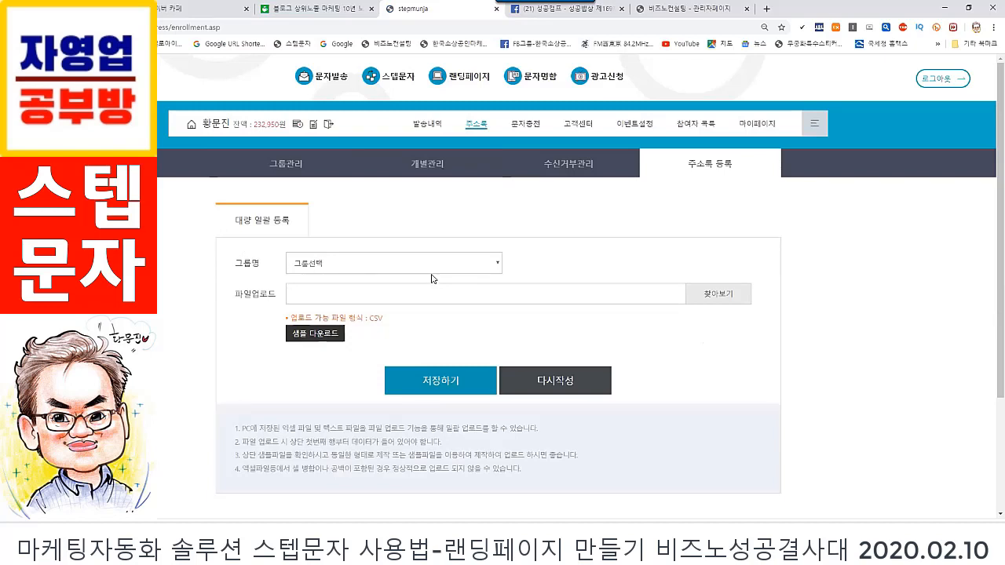
pyautogui.click(493, 263)
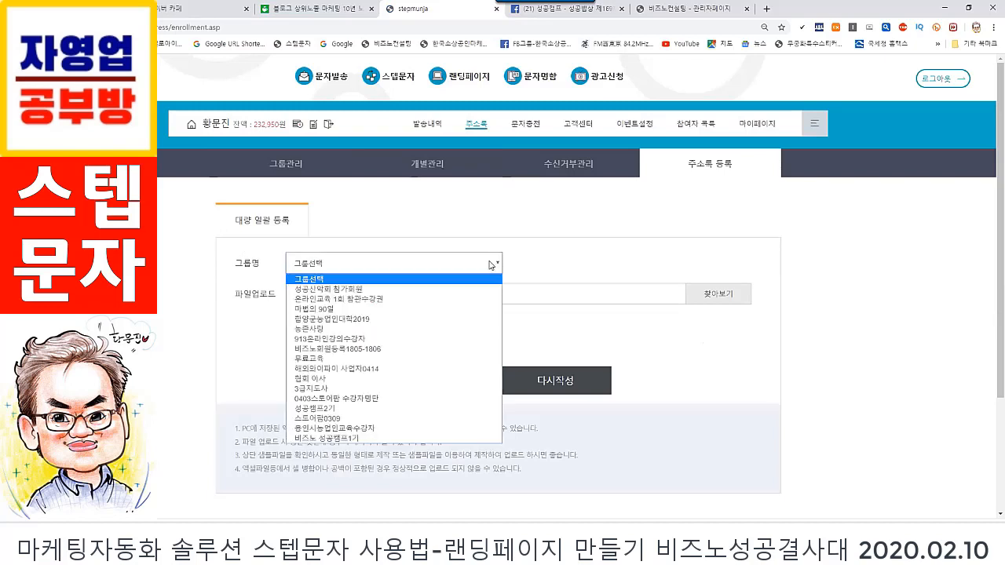
pyautogui.click(372, 289)
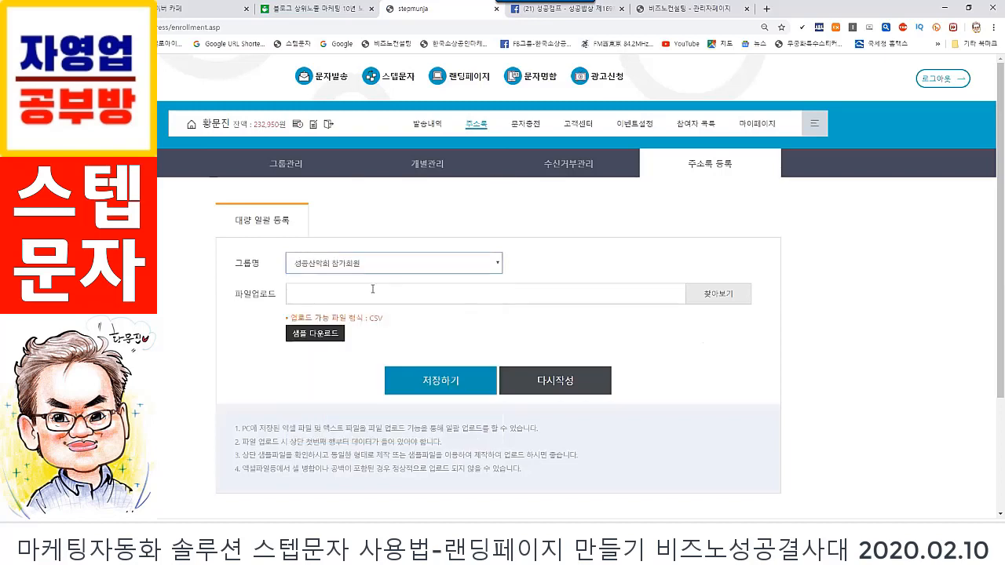
pyautogui.click(495, 267)
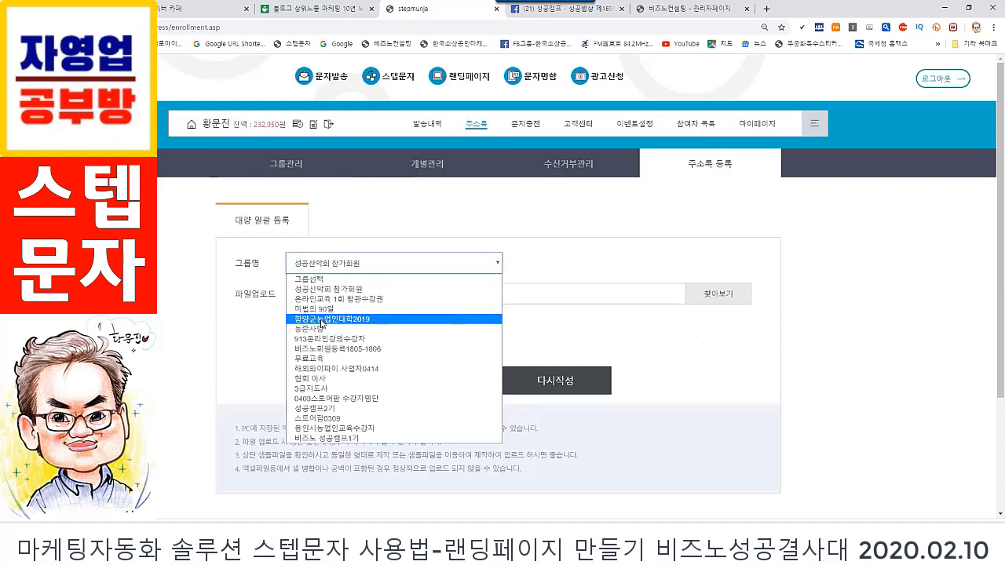
pyautogui.click(321, 320)
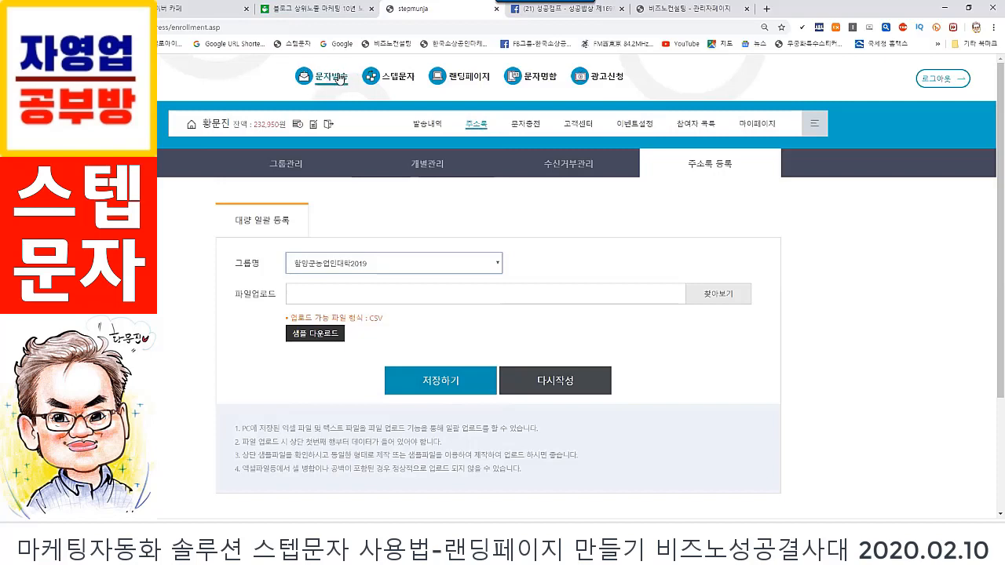
# - Look over the 스텝문자 introduction, then examine the 랜딩페이지 section and its list of created landing pages
pyautogui.click(399, 79)
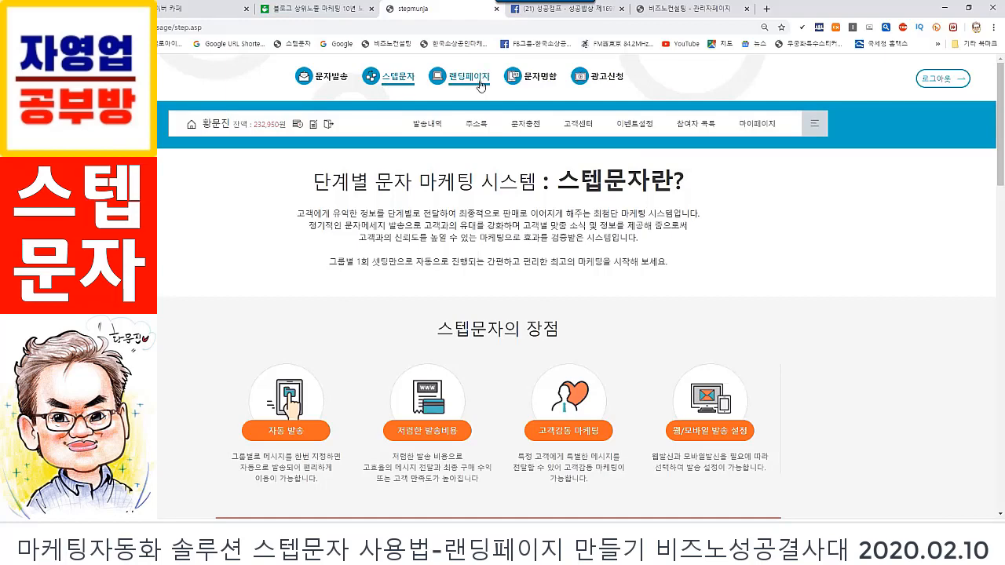
pyautogui.click(481, 83)
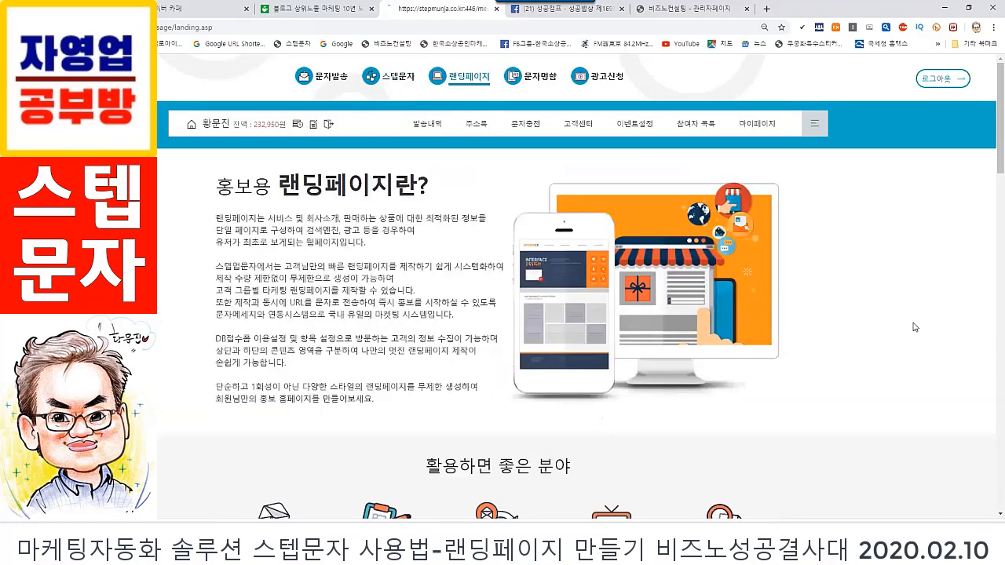
pyautogui.scroll(-1, 816, 300)
pyautogui.scroll(-7, 773, 279)
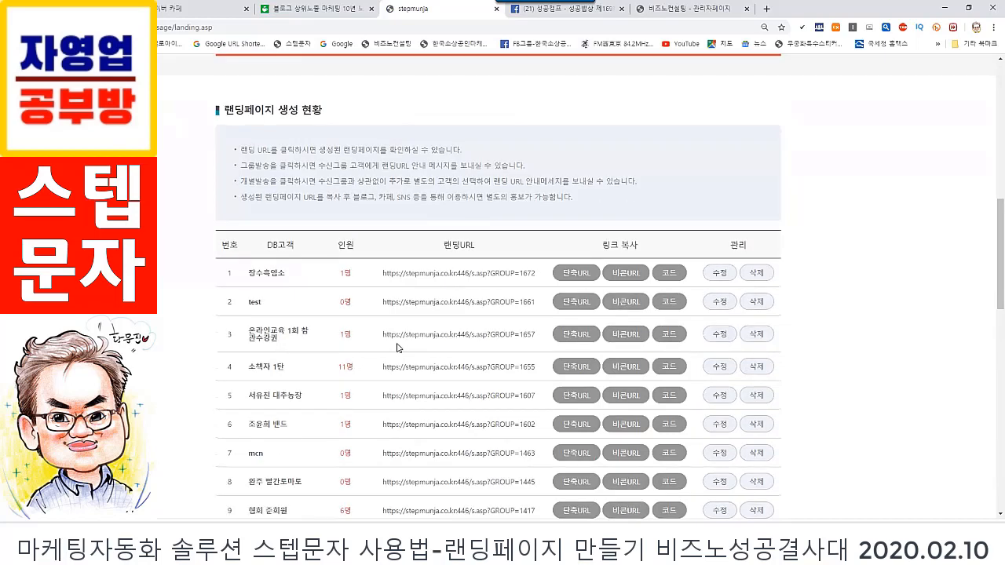
pyautogui.scroll(5, 397, 347)
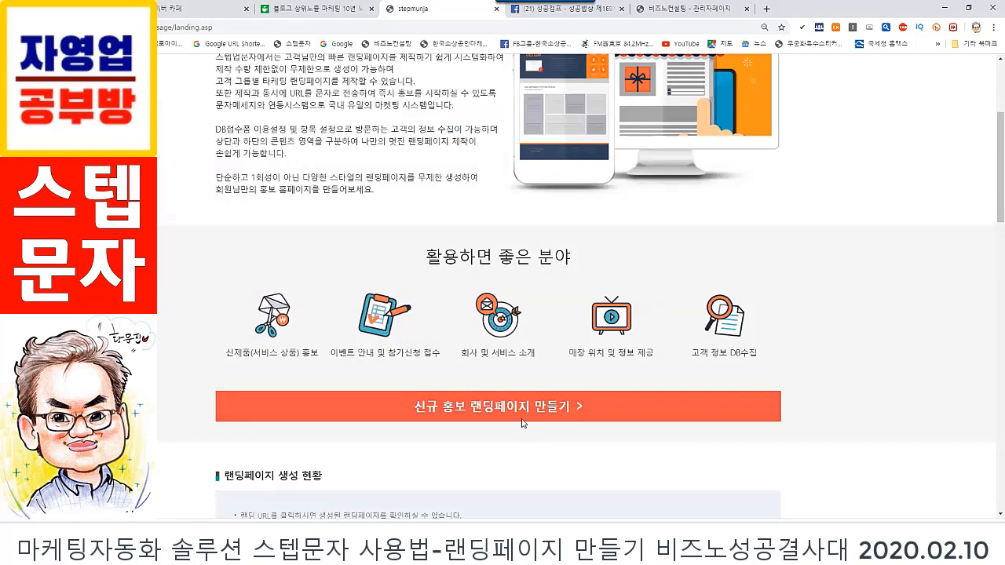
pyautogui.scroll(3, 641, 267)
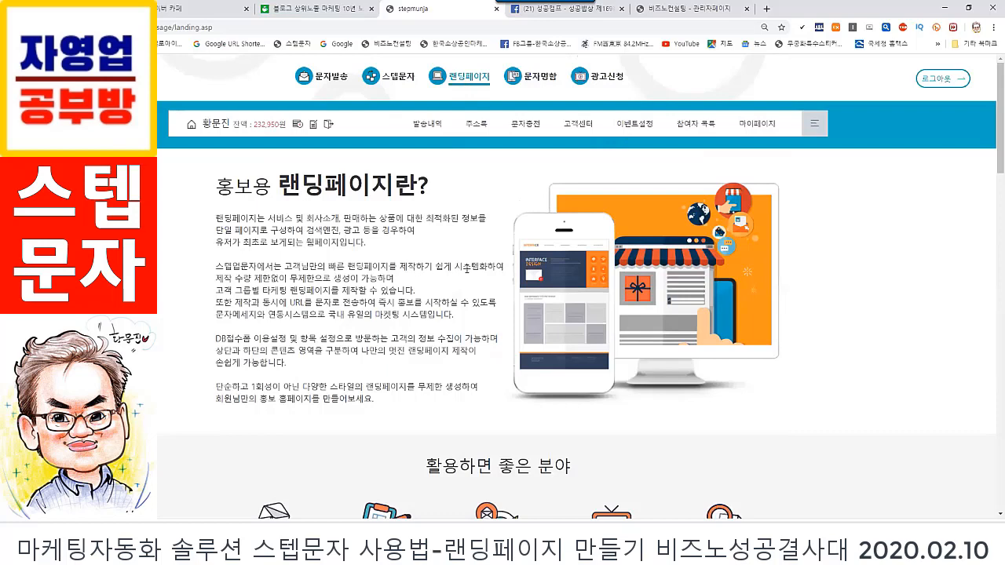
pyautogui.scroll(-5, 469, 267)
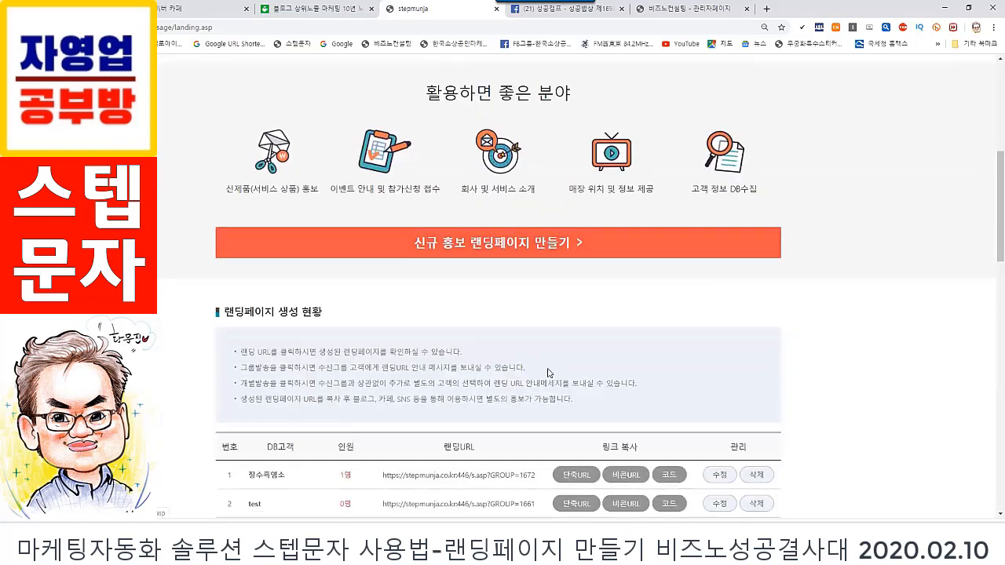
pyautogui.scroll(-5, 451, 357)
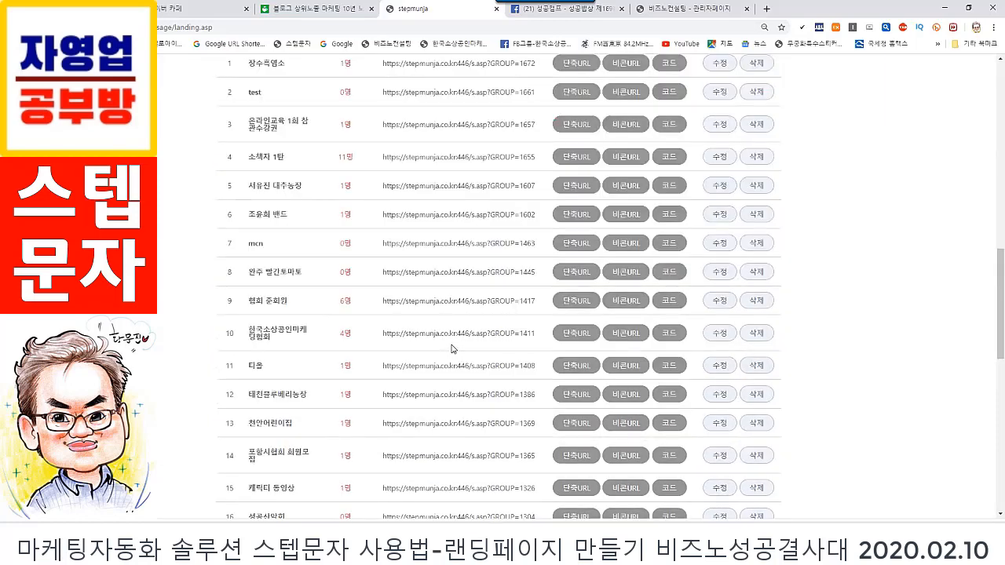
pyautogui.scroll(-3, 451, 348)
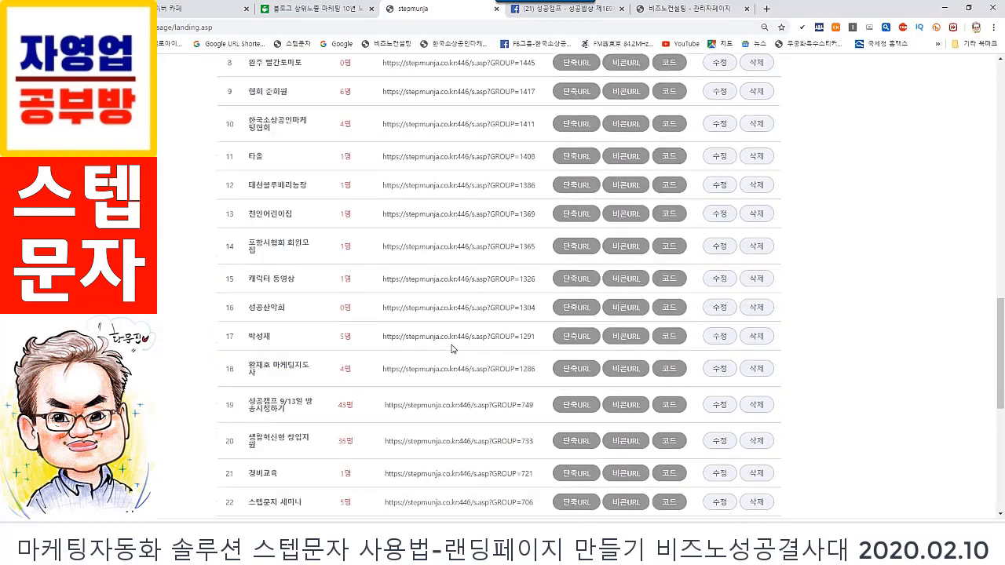
pyautogui.scroll(-1, 452, 349)
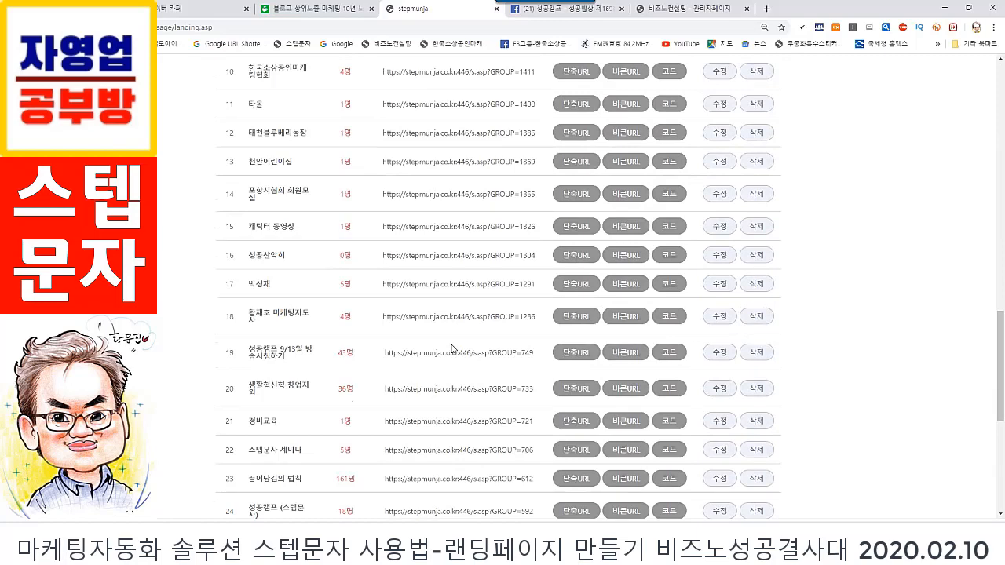
pyautogui.scroll(-1, 451, 348)
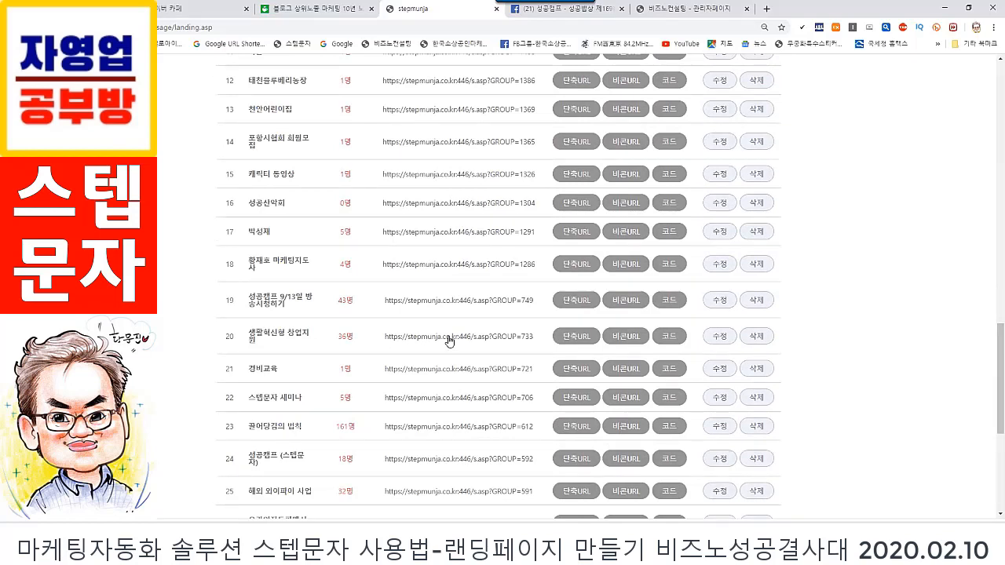
# - Open the 끌어당김의 법칙 landing page and read through its course details, video and application form
pyautogui.click(456, 433)
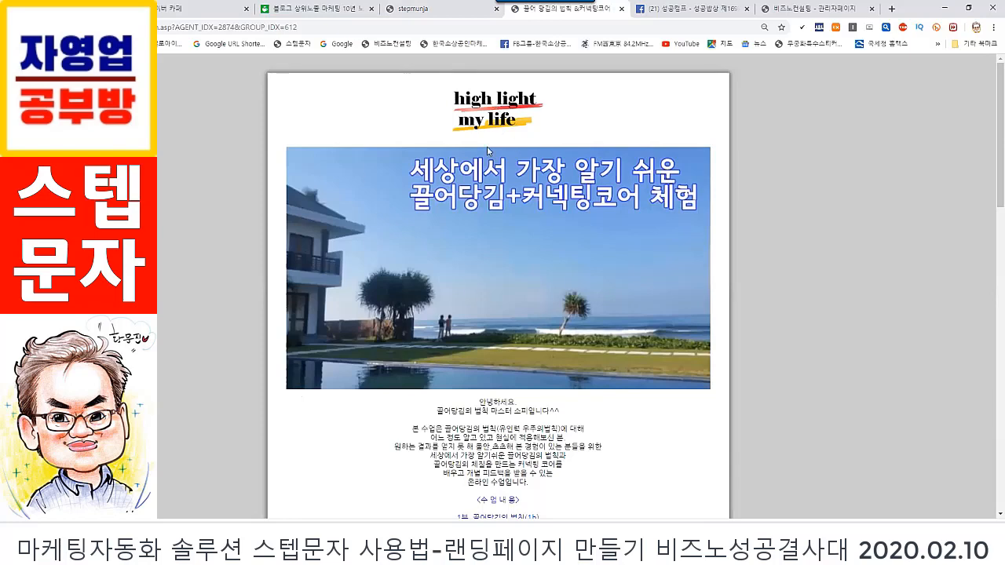
pyautogui.scroll(-3, 529, 254)
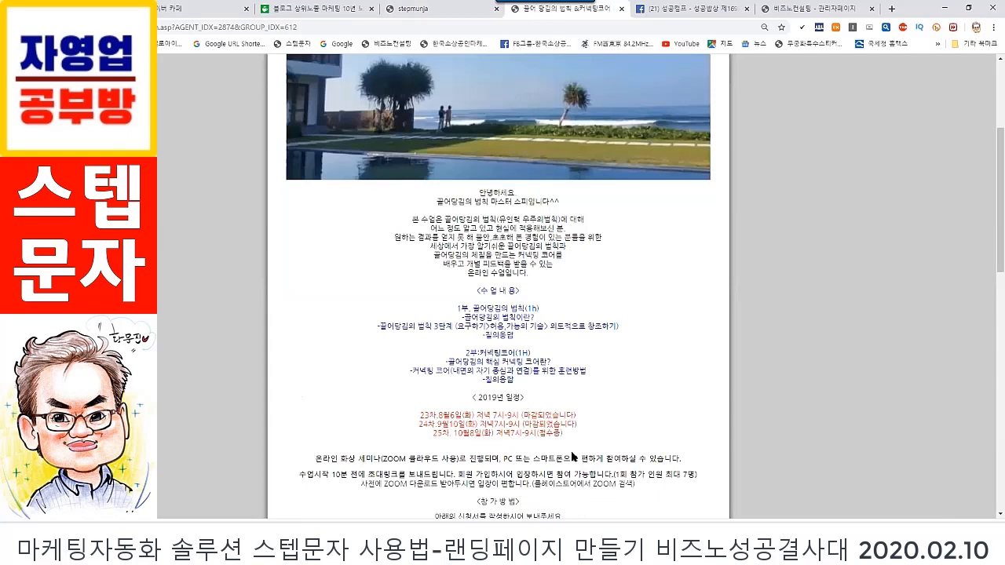
pyautogui.scroll(-5, 498, 212)
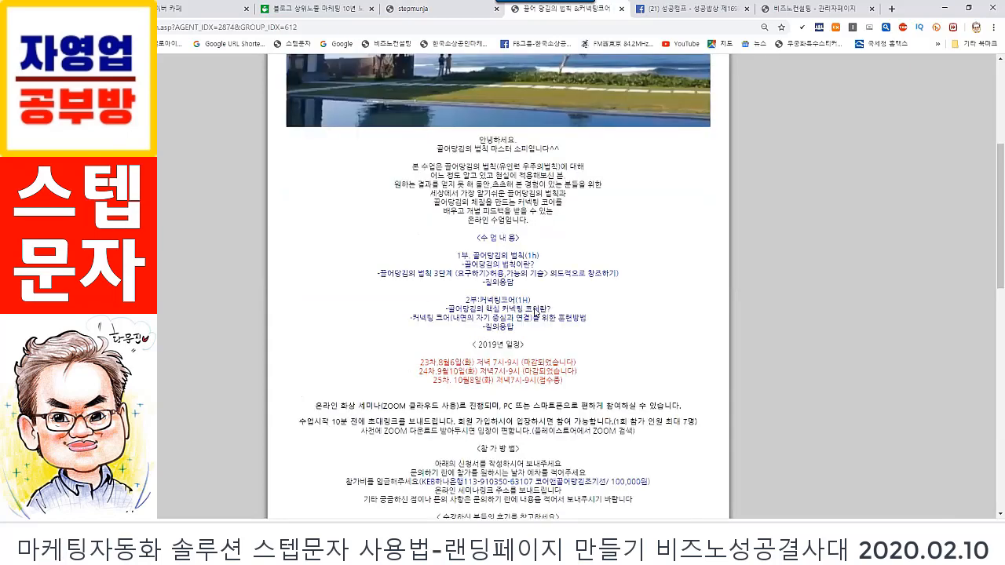
pyautogui.scroll(-3, 518, 267)
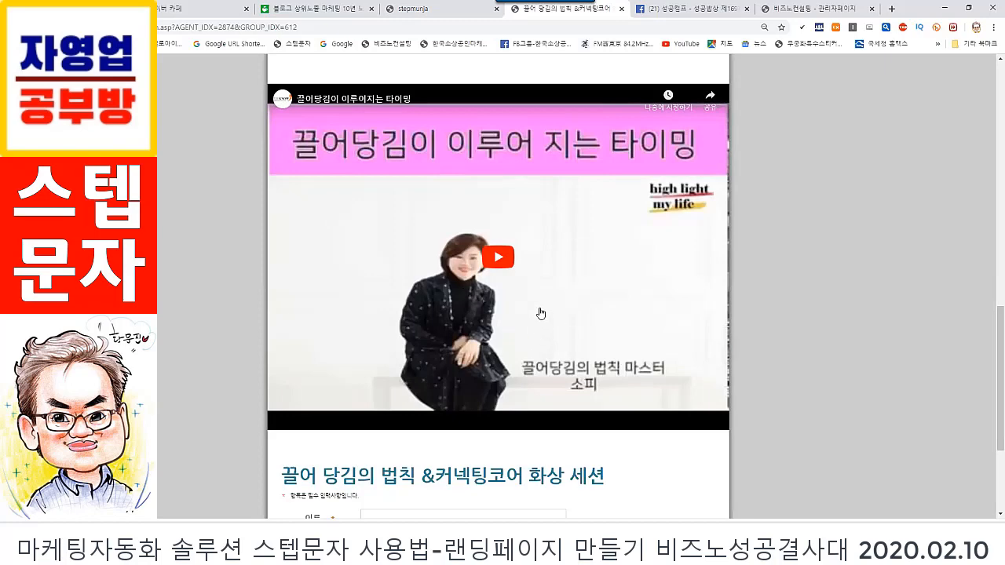
pyautogui.scroll(-2, 563, 290)
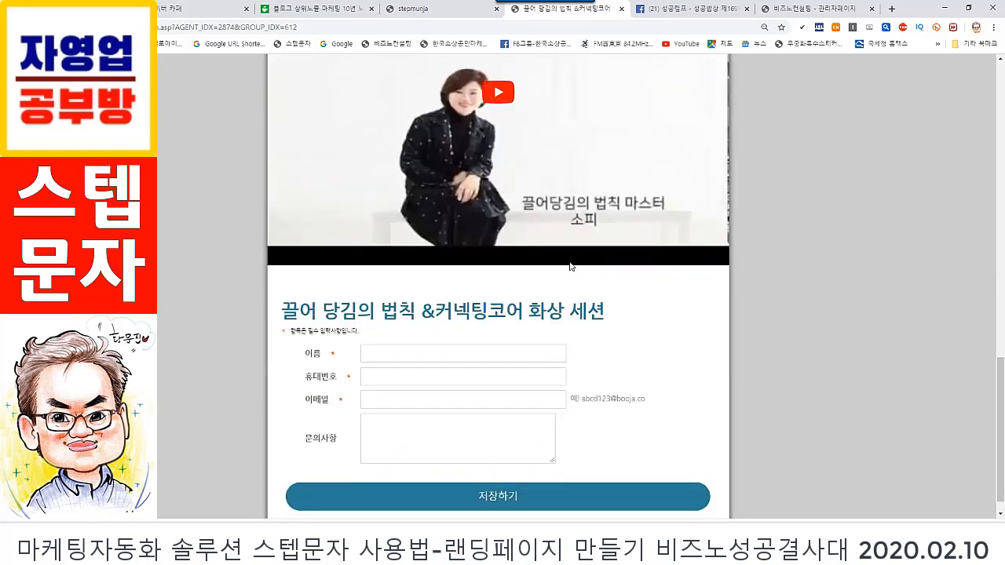
pyautogui.scroll(-1, 565, 286)
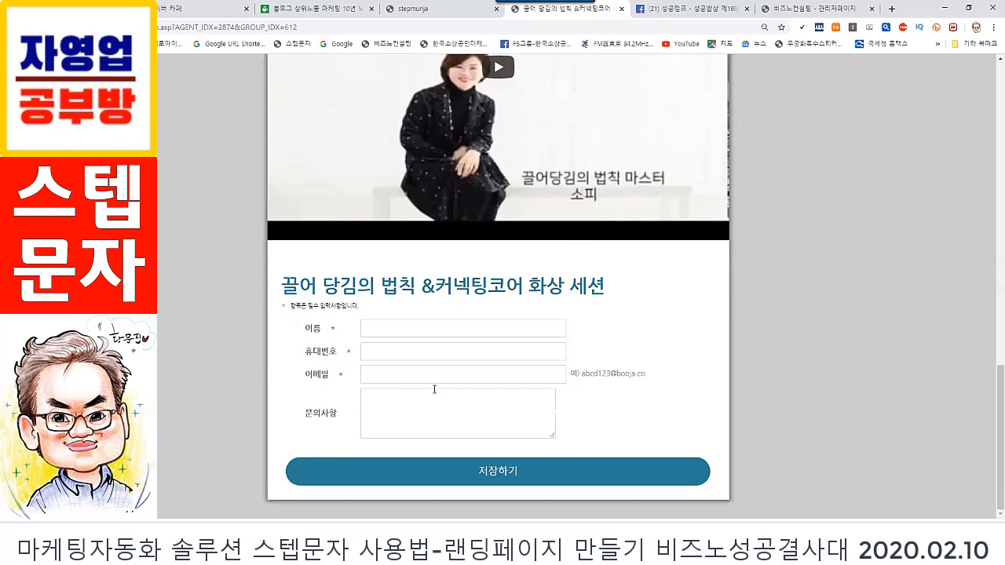
# - Check the name and inquiry fields of the application form, then review the landing page content back up to its logo
pyautogui.click(371, 326)
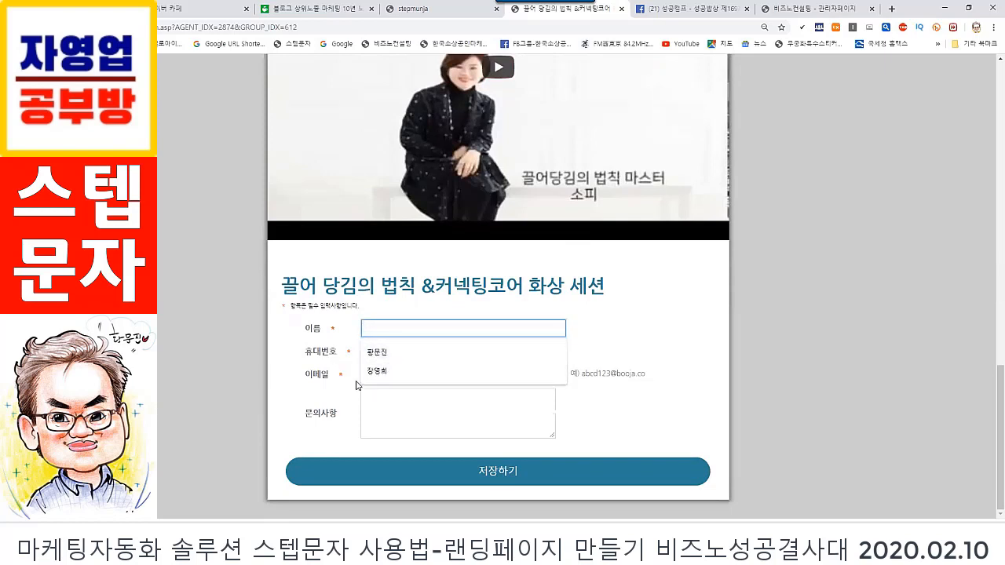
pyautogui.click(389, 413)
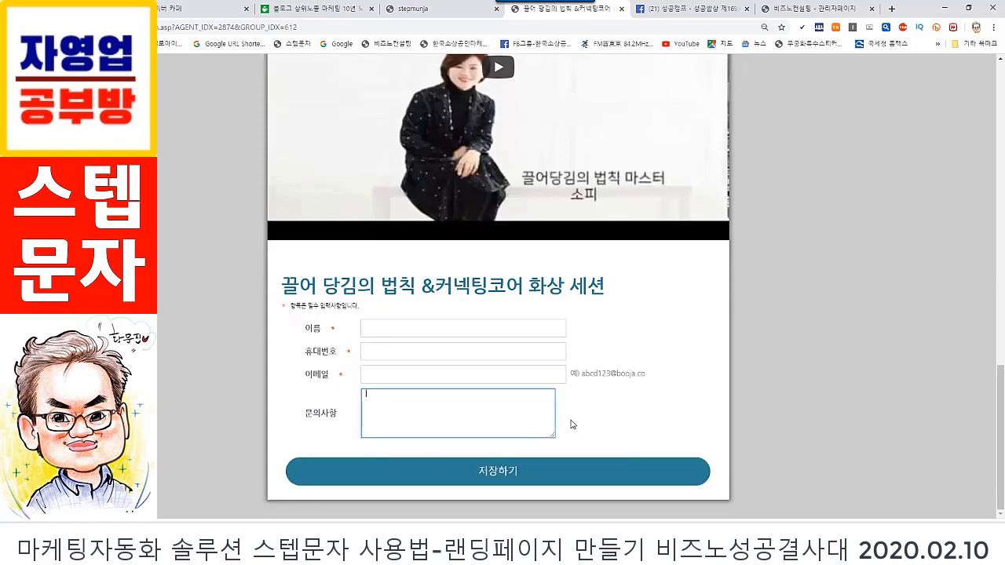
pyautogui.scroll(9, 507, 331)
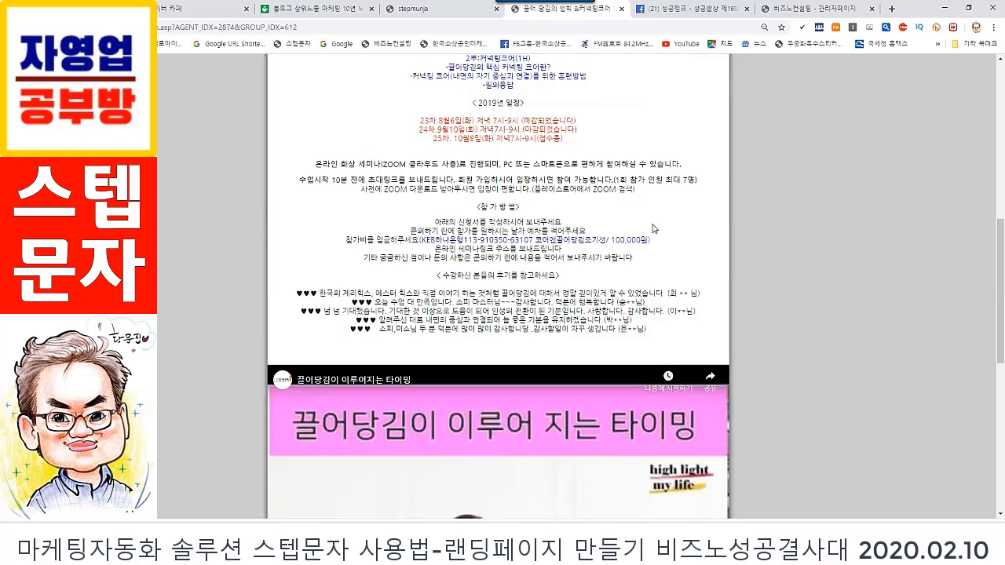
pyautogui.scroll(5, 650, 228)
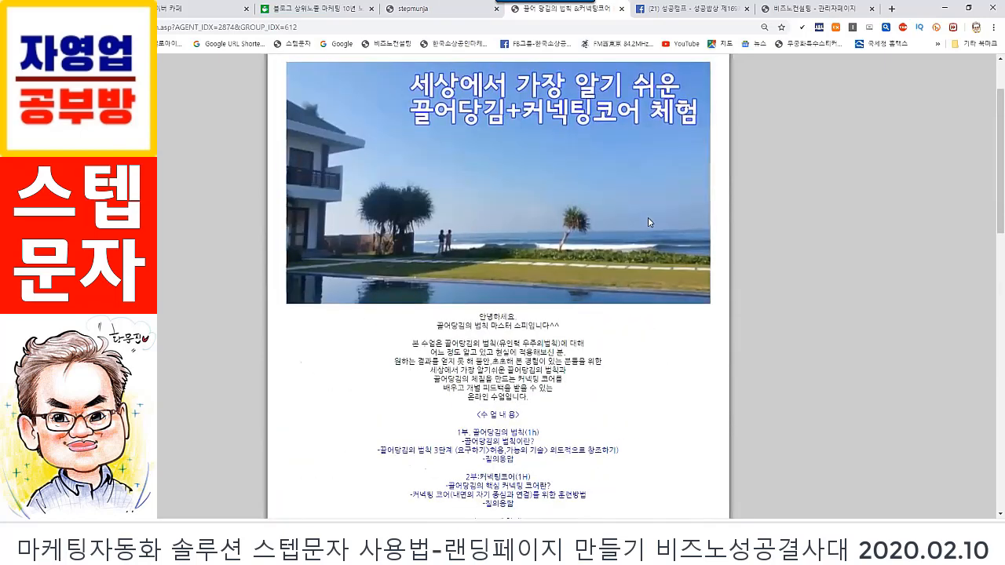
pyautogui.scroll(2, 647, 222)
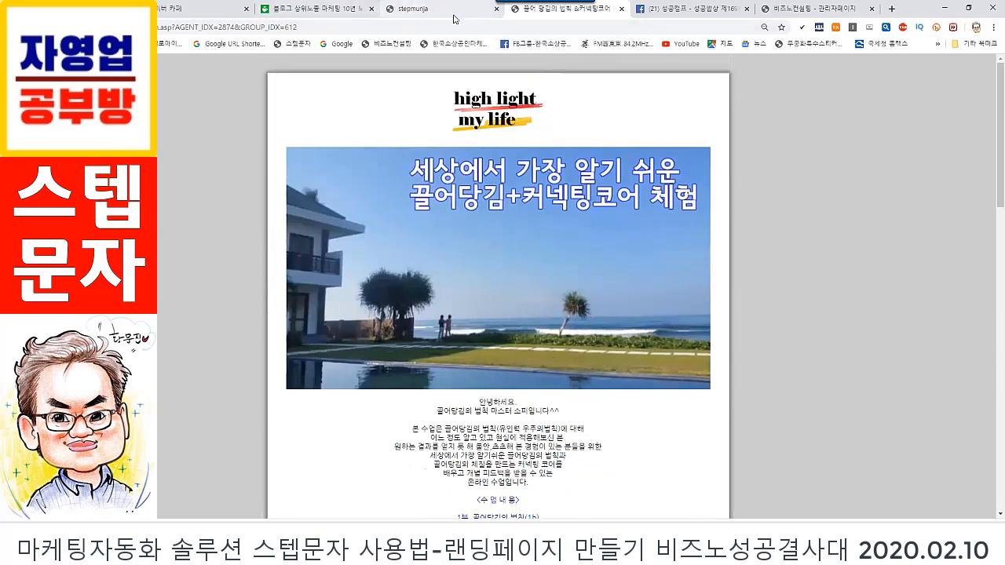
# - Open the 끌어당김의 법칙 landing page for editing and examine its DB item settings and upper and lower content sections
pyautogui.click(428, 9)
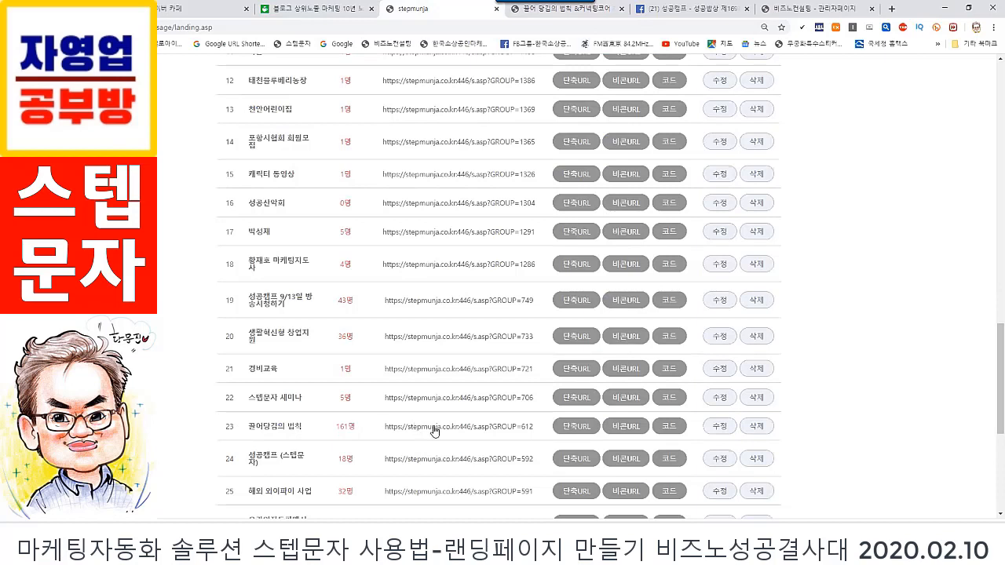
pyautogui.click(719, 428)
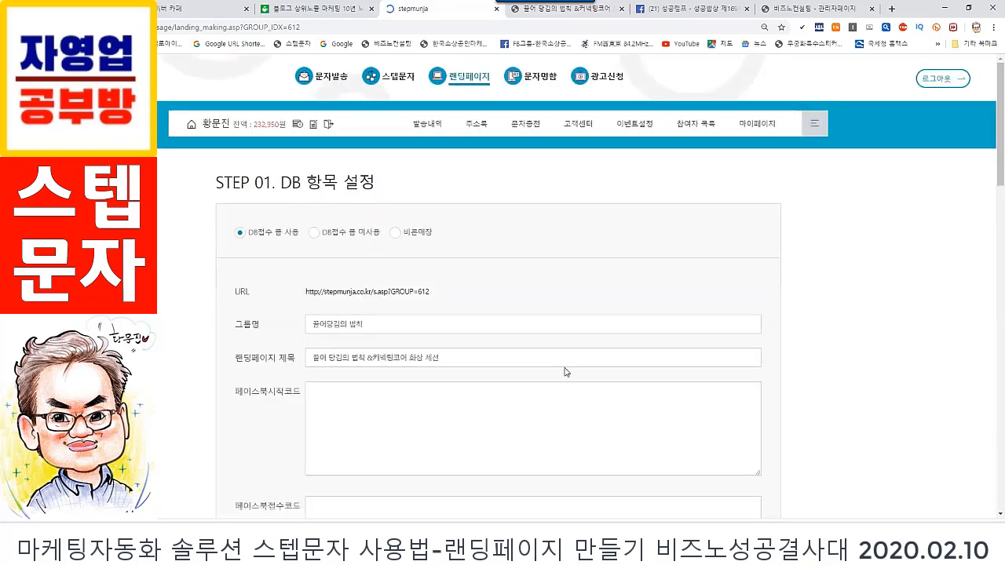
pyautogui.scroll(-5, 455, 361)
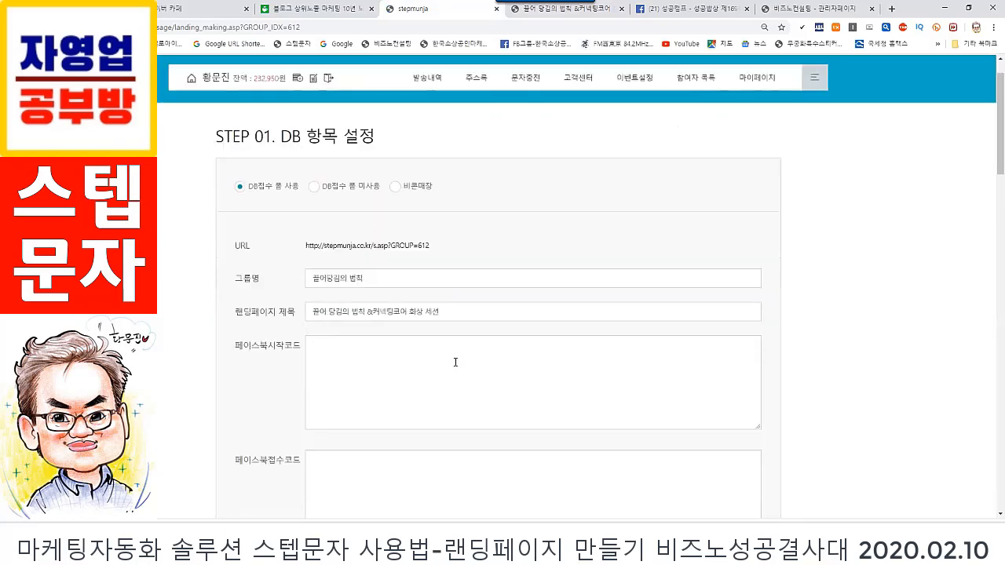
pyautogui.scroll(-5, 459, 345)
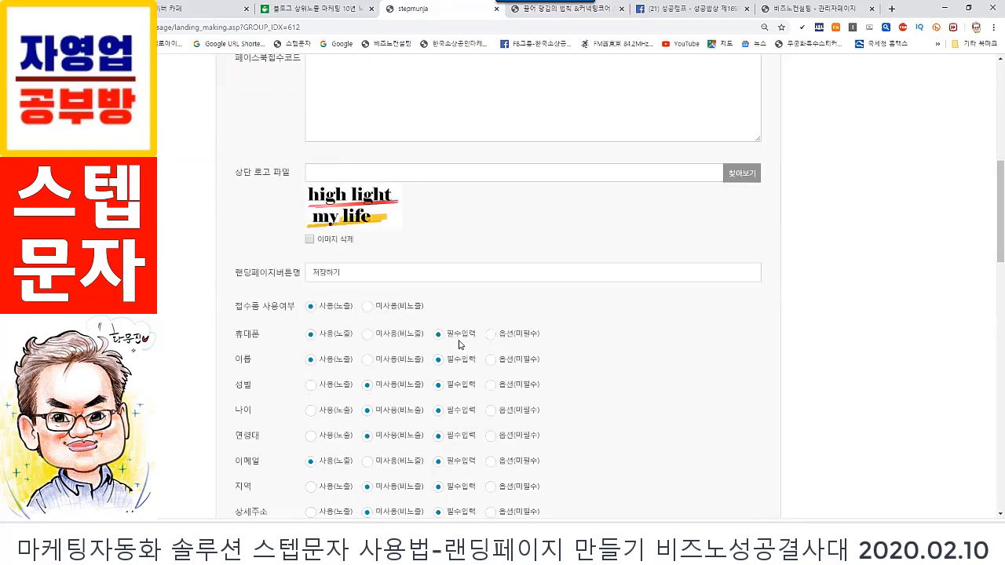
pyautogui.scroll(-5, 471, 323)
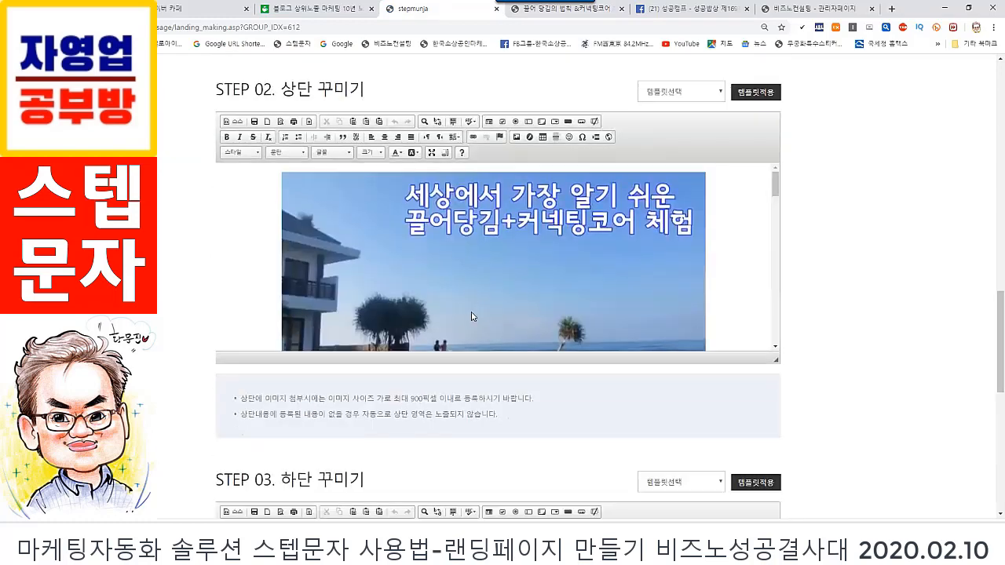
pyautogui.scroll(-5, 487, 284)
pyautogui.scroll(-4, 823, 304)
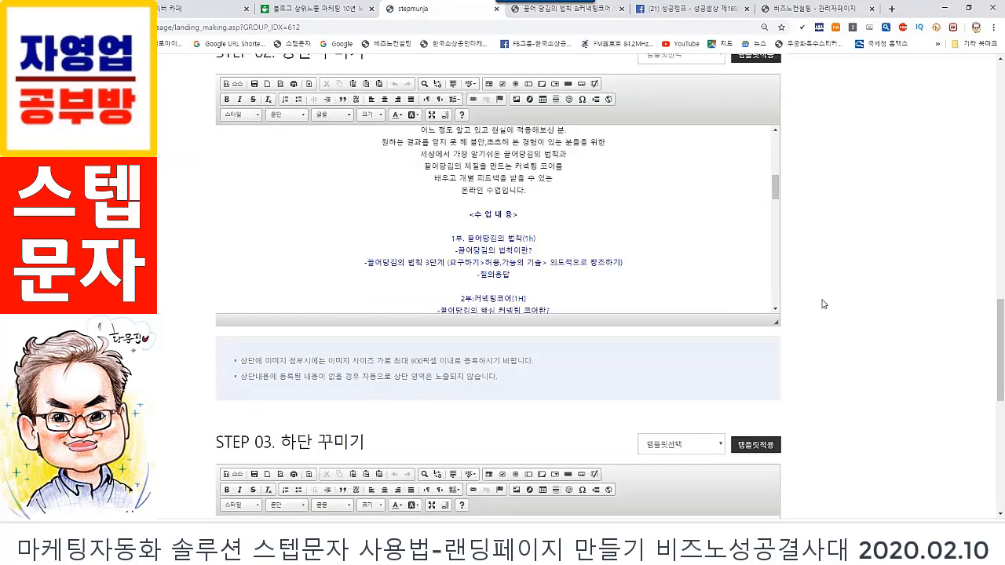
pyautogui.scroll(-4, 826, 305)
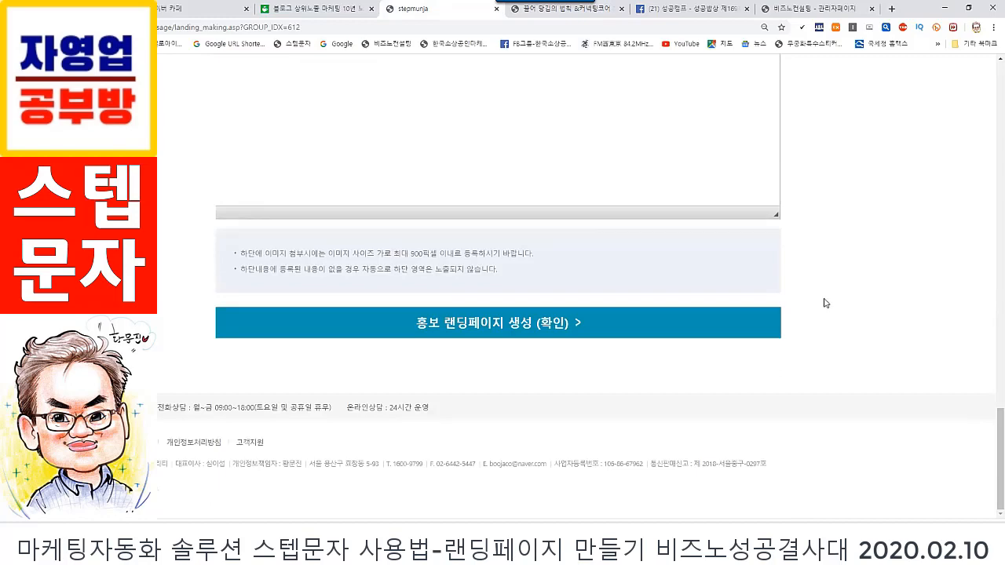
# - Return to the created landing pages list and look over it, the new landing page option and the introduction
pyautogui.scroll(5, 810, 254)
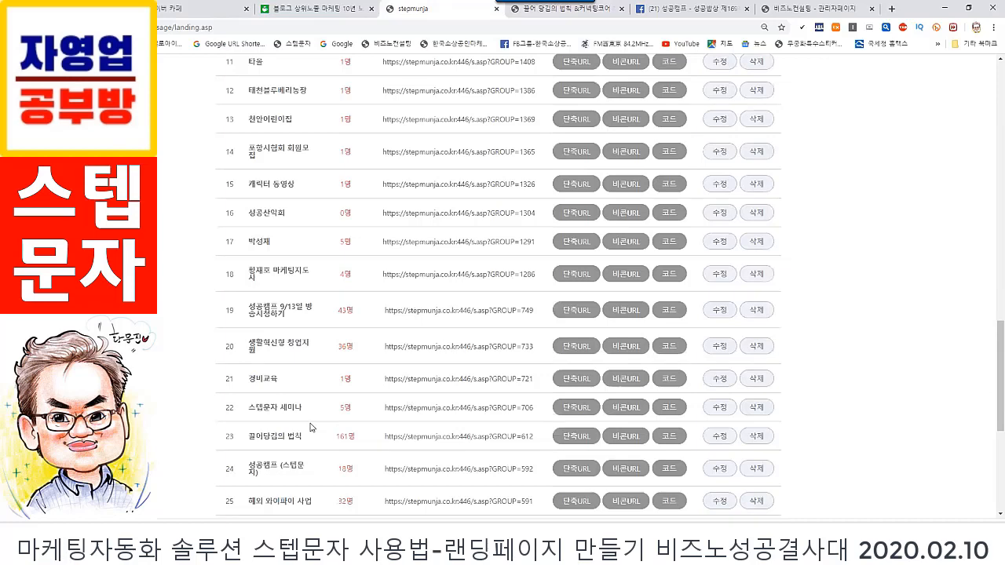
pyautogui.scroll(5, 480, 97)
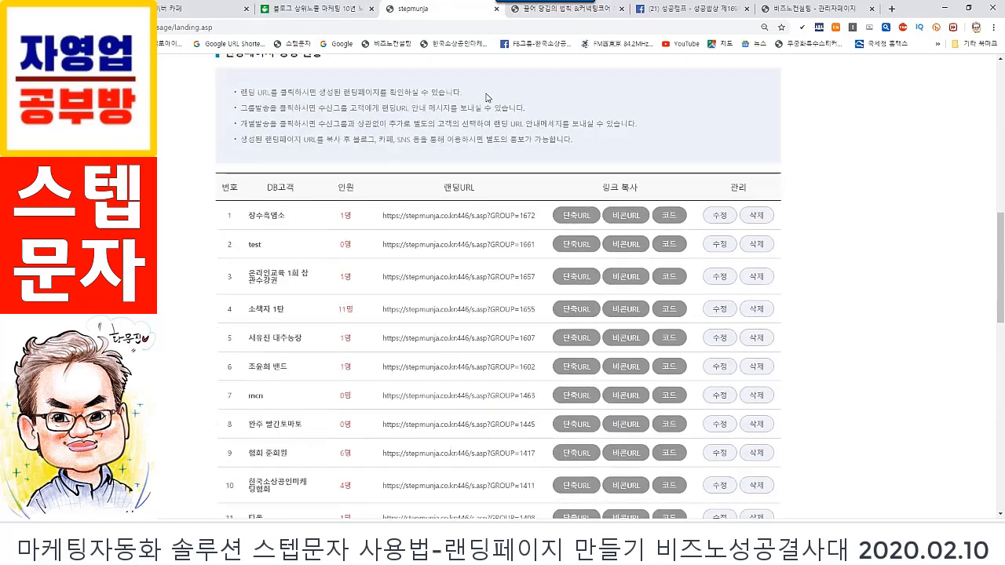
pyautogui.scroll(-2, 559, 347)
pyautogui.scroll(2, 560, 347)
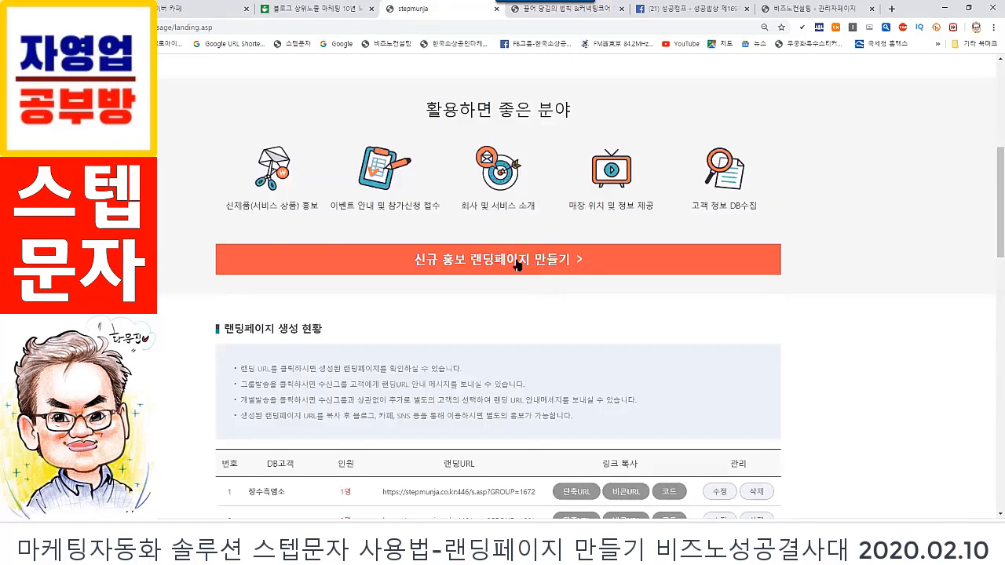
pyautogui.scroll(1, 673, 346)
pyautogui.scroll(5, 677, 341)
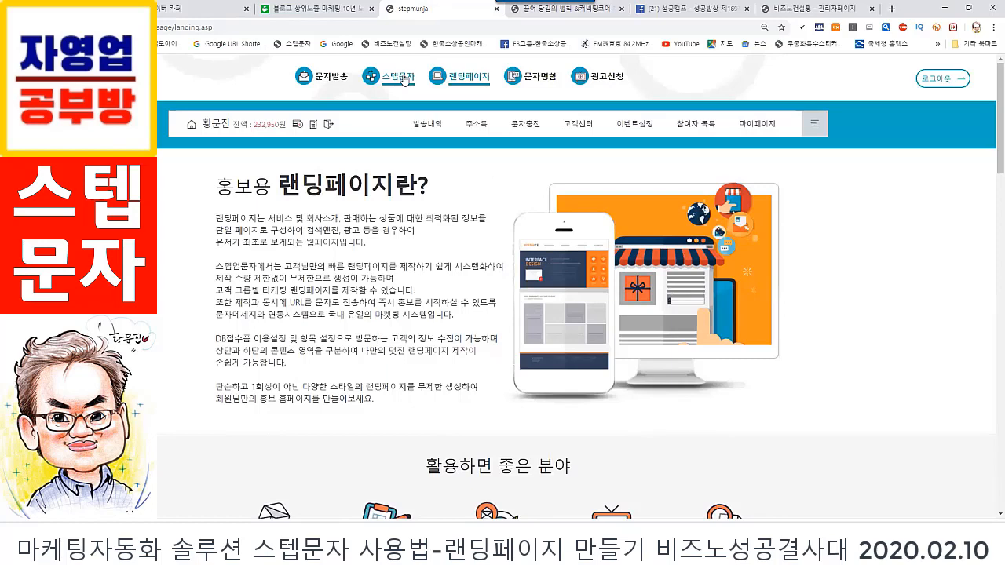
# - Find 끌어당김의 법칙 in the 스텝문자 registration list and open its recipient settings
pyautogui.click(404, 79)
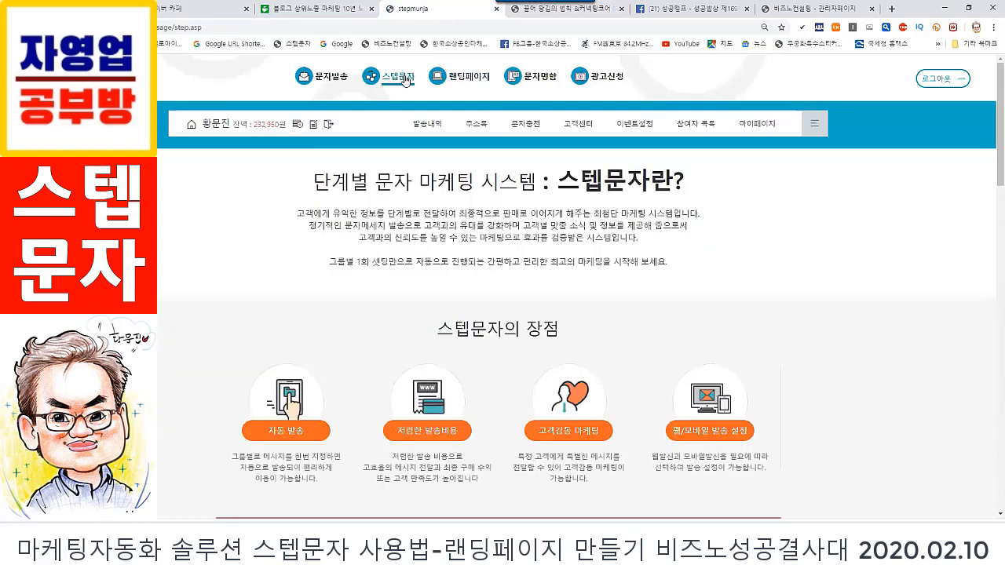
pyautogui.scroll(-8, 879, 345)
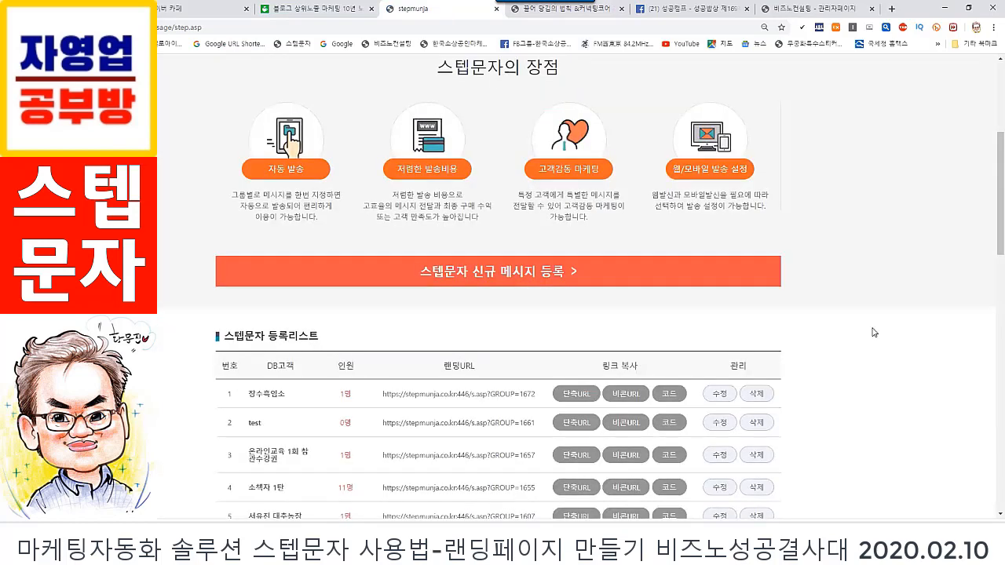
pyautogui.scroll(-4, 870, 329)
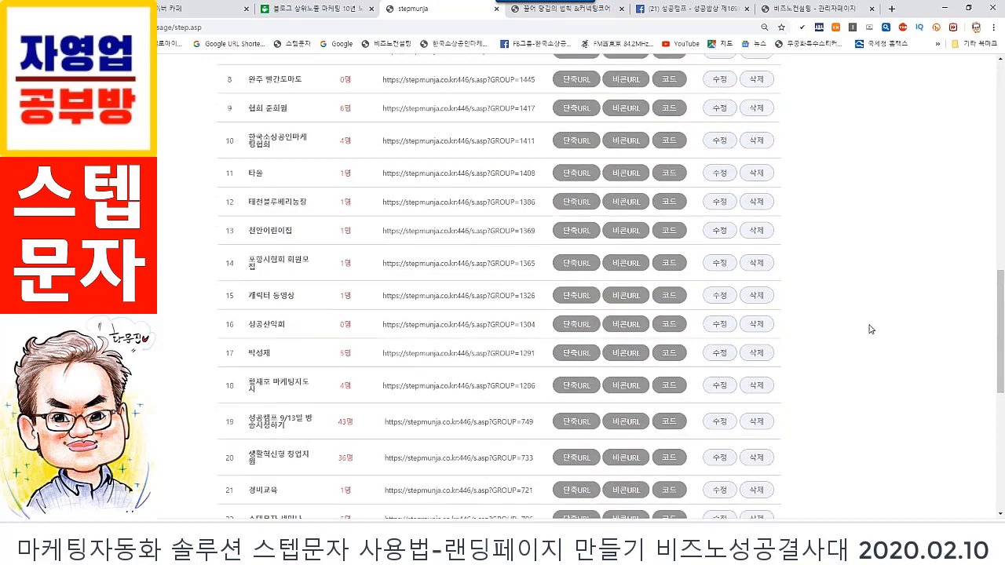
pyautogui.scroll(-1, 870, 329)
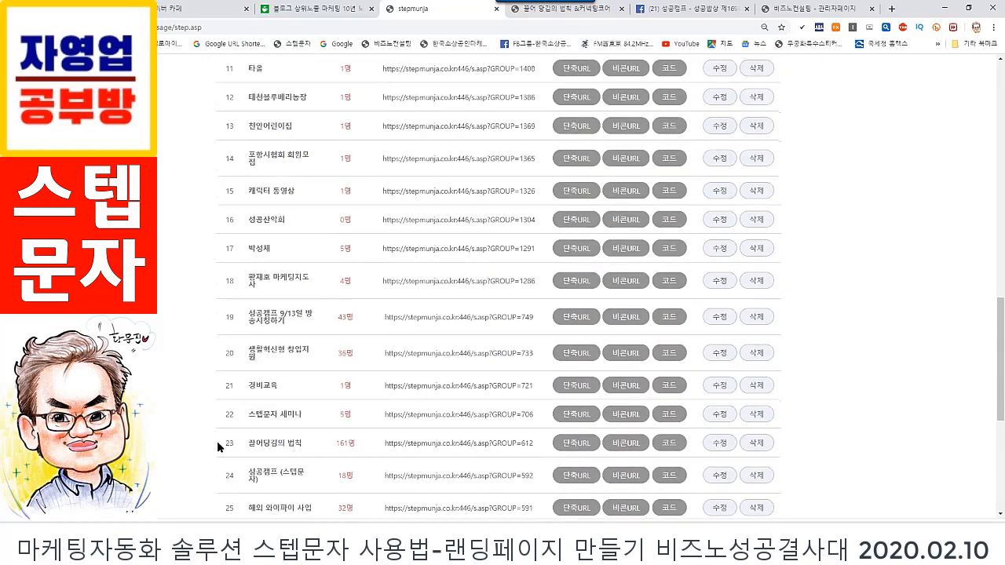
pyautogui.moveTo(227, 442); pyautogui.dragTo(380, 452)
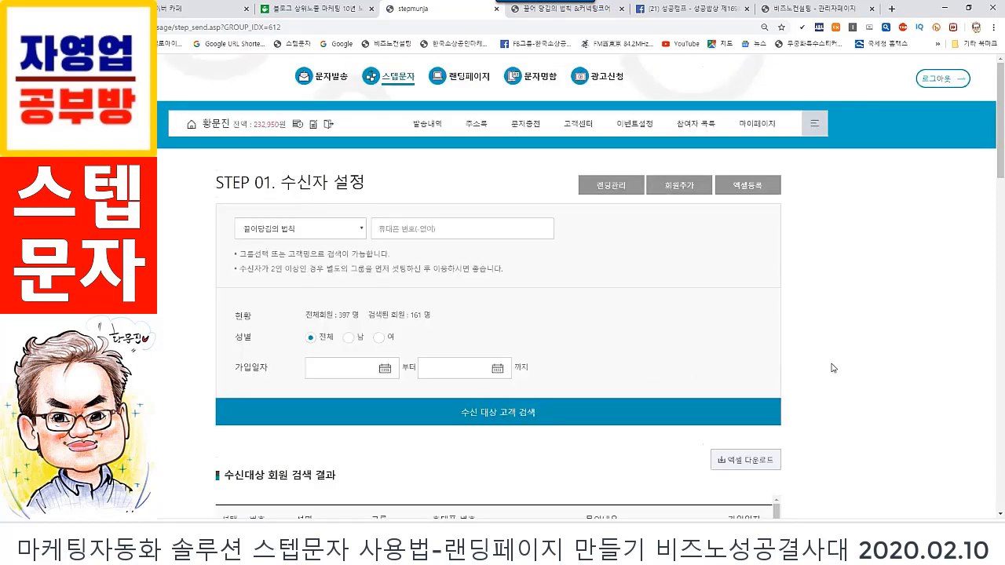
# - Examine the group, mobile number and inquiry entries of the members registered under 끌어당김의 법칙
pyautogui.scroll(-4, 888, 366)
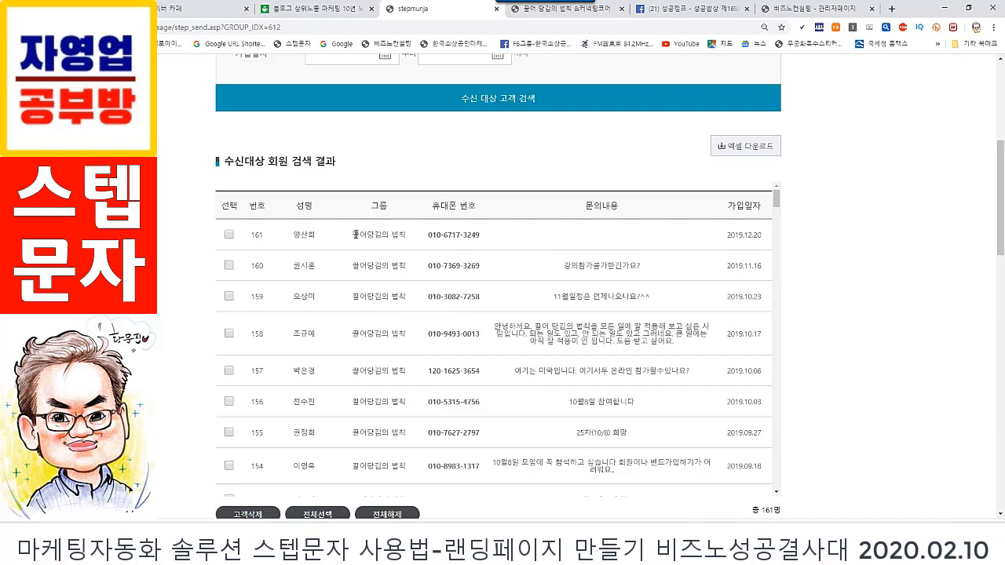
pyautogui.moveTo(355, 234); pyautogui.dragTo(418, 244)
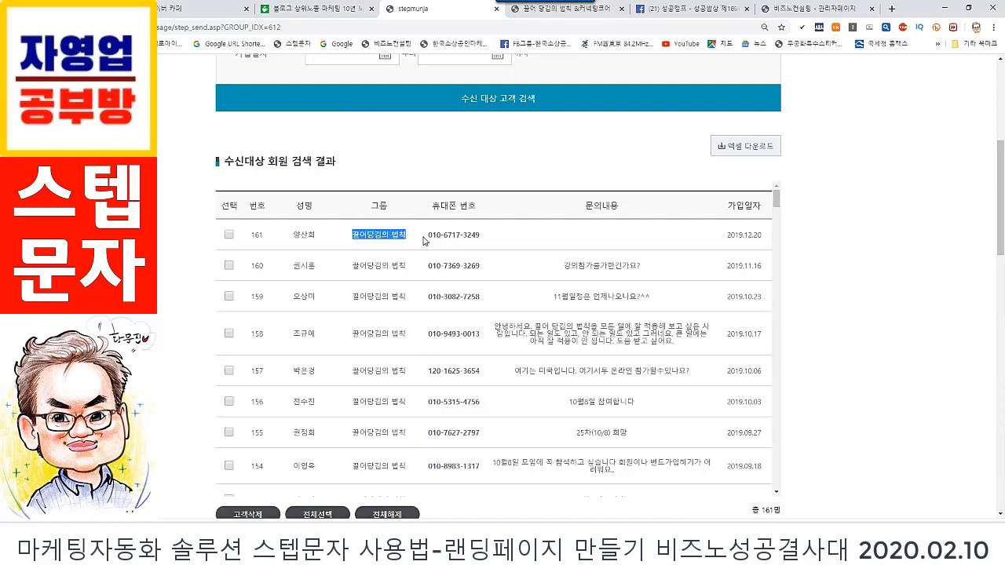
pyautogui.moveTo(424, 237); pyautogui.dragTo(488, 245)
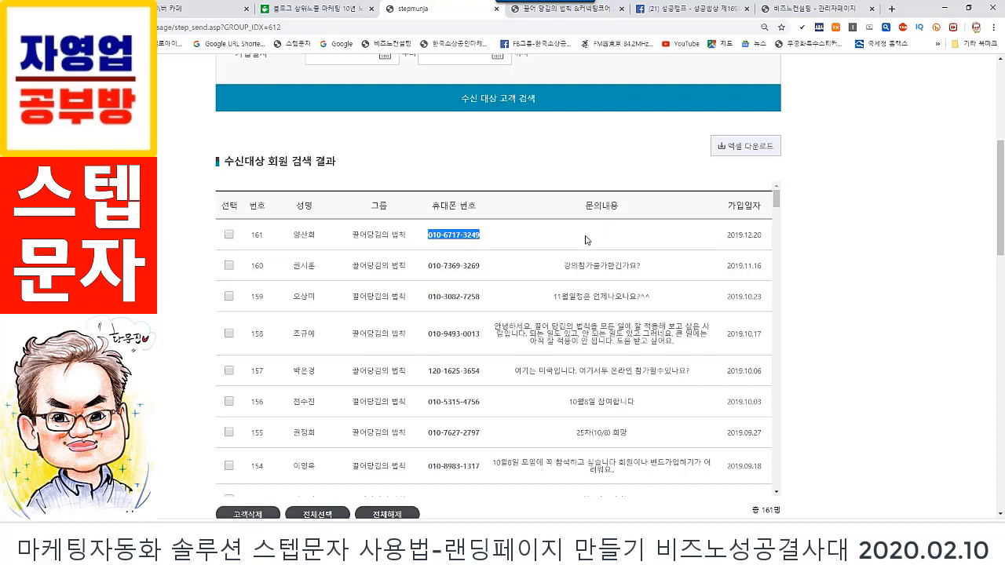
pyautogui.moveTo(560, 269); pyautogui.dragTo(570, 309)
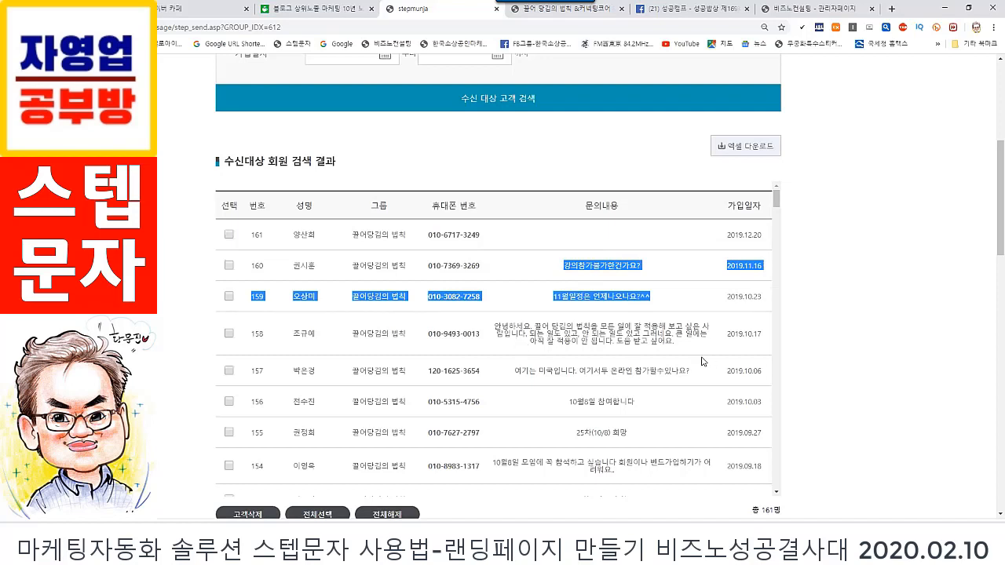
pyautogui.click(606, 341)
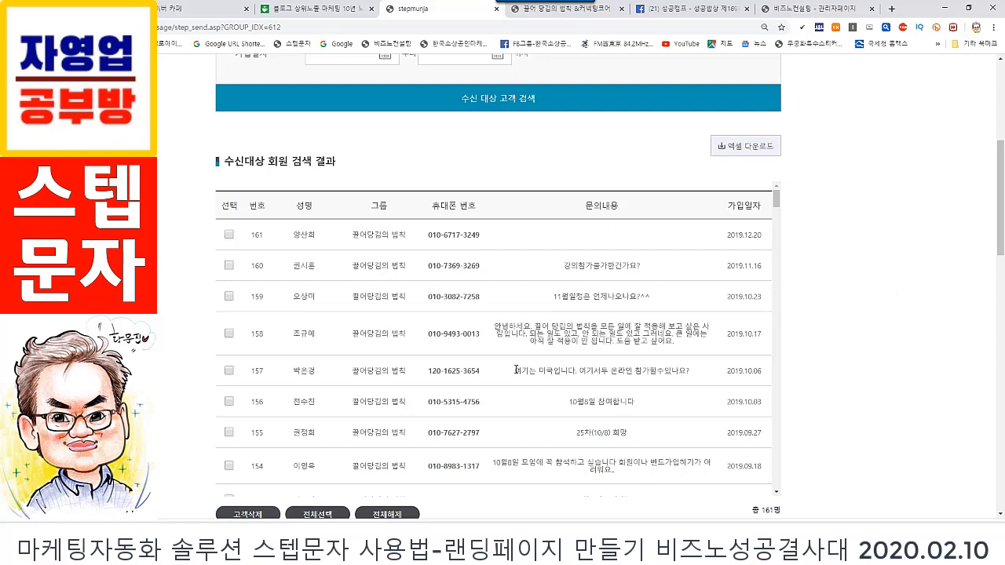
pyautogui.moveTo(515, 371); pyautogui.dragTo(696, 380)
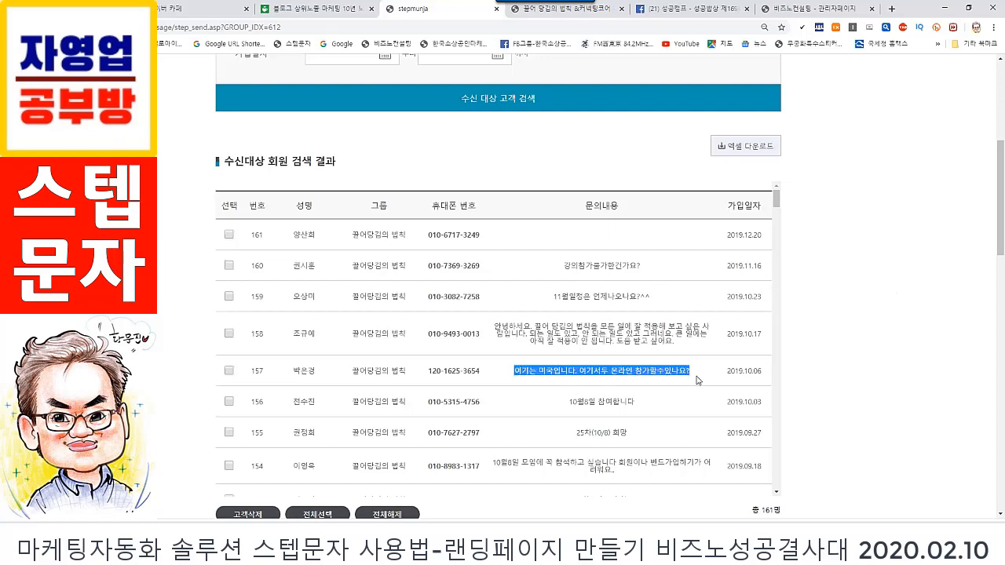
pyautogui.click(908, 327)
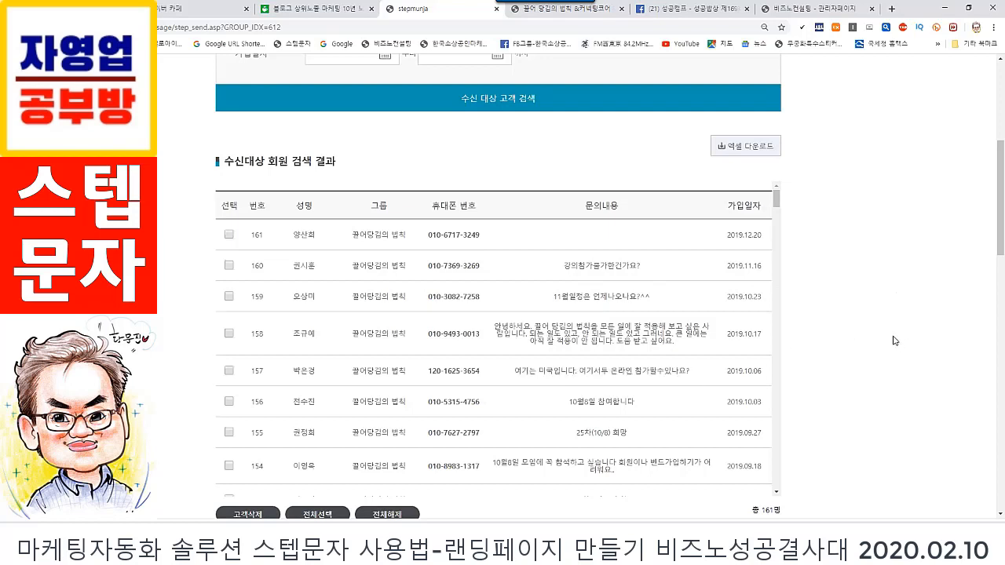
pyautogui.scroll(4, 891, 342)
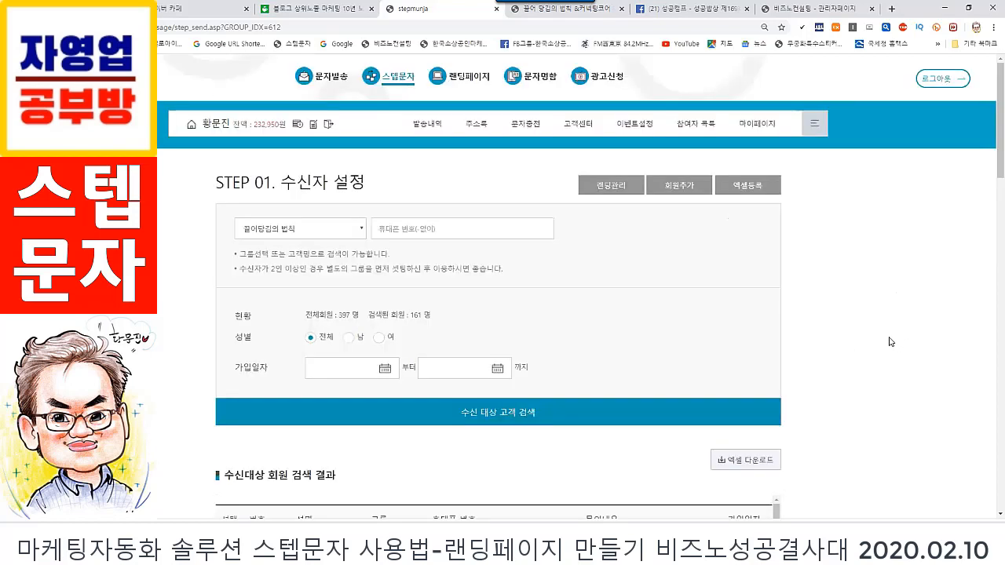
# - Return to the created landing pages list and find the 성공캠프 (스텝문자) entry
pyautogui.click(466, 79)
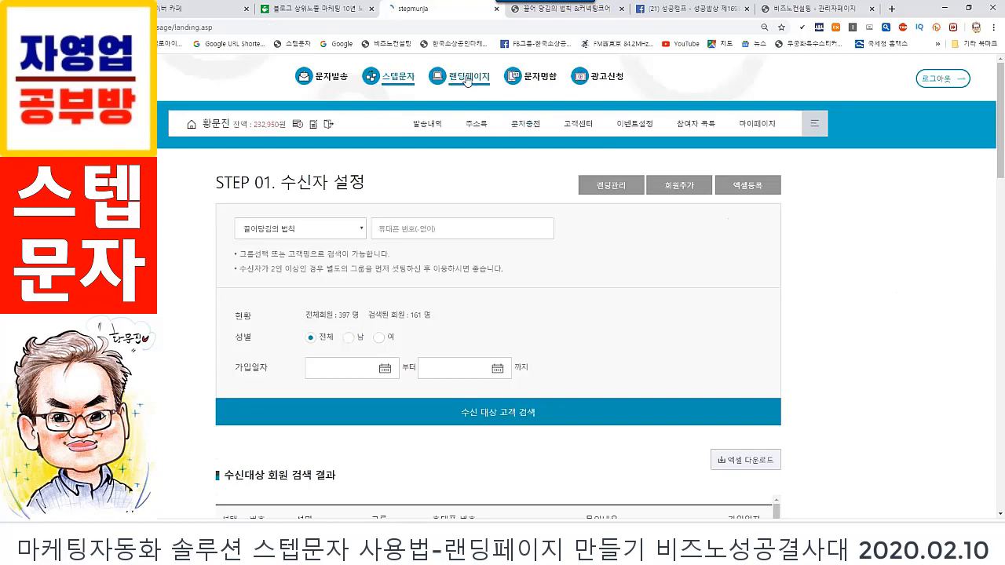
pyautogui.scroll(-10, 458, 336)
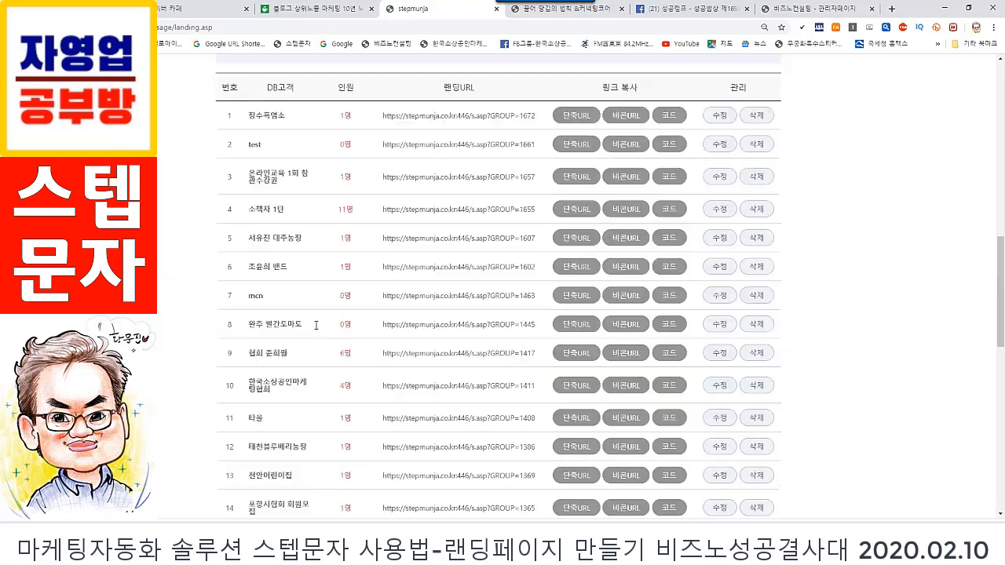
pyautogui.scroll(-2, 215, 199)
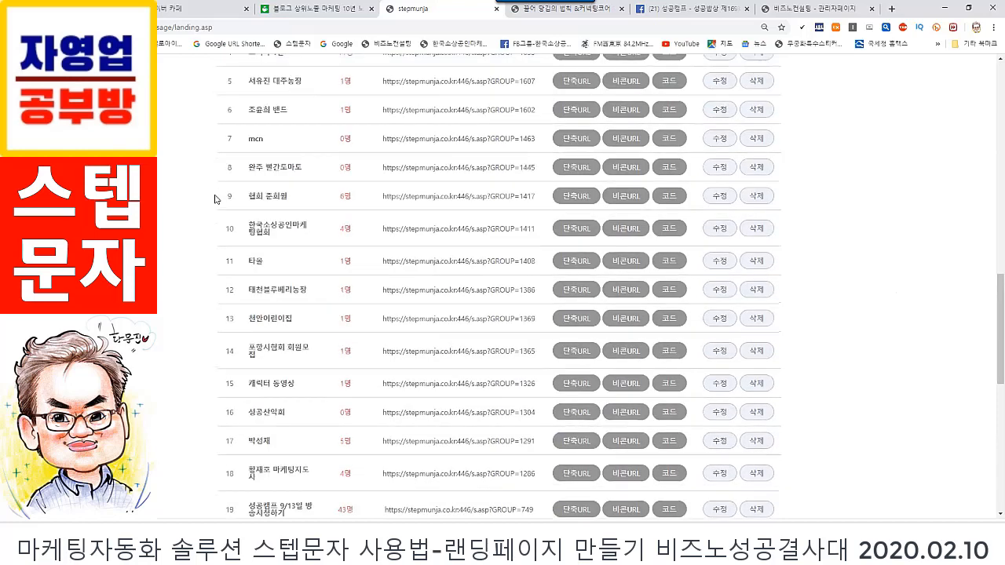
pyautogui.scroll(-2, 214, 198)
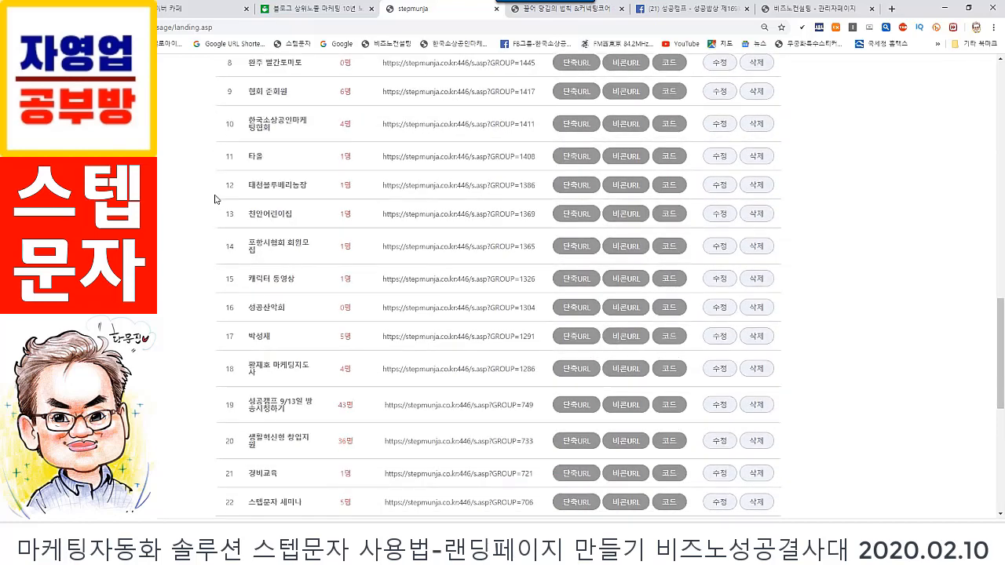
pyautogui.scroll(-1, 214, 199)
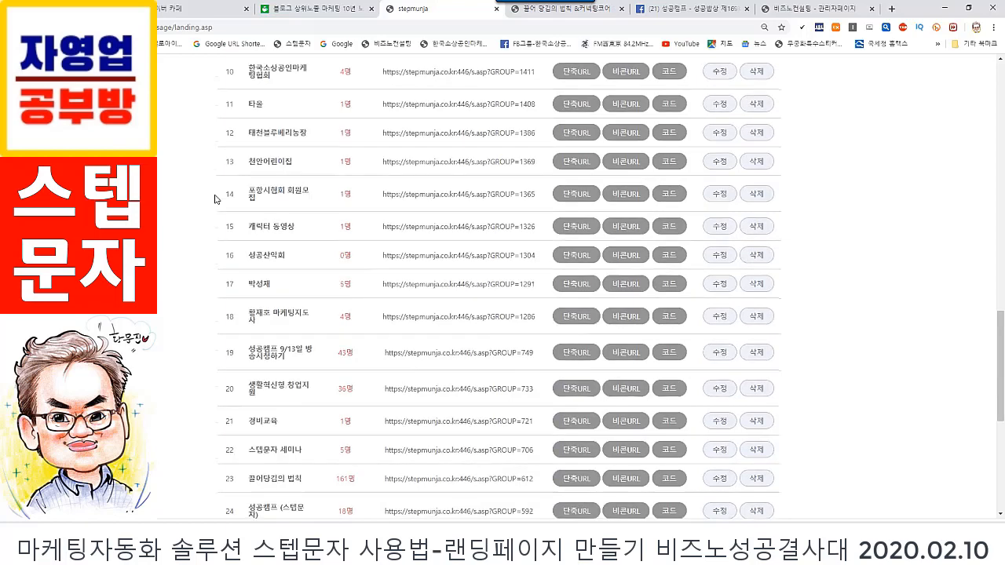
pyautogui.scroll(-3, 215, 199)
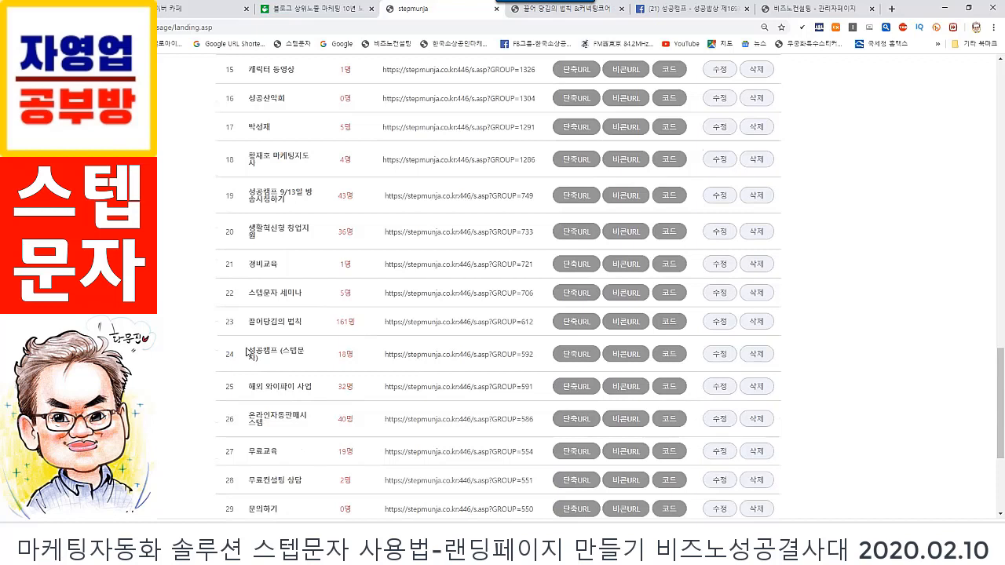
pyautogui.tripleClick(310, 367)
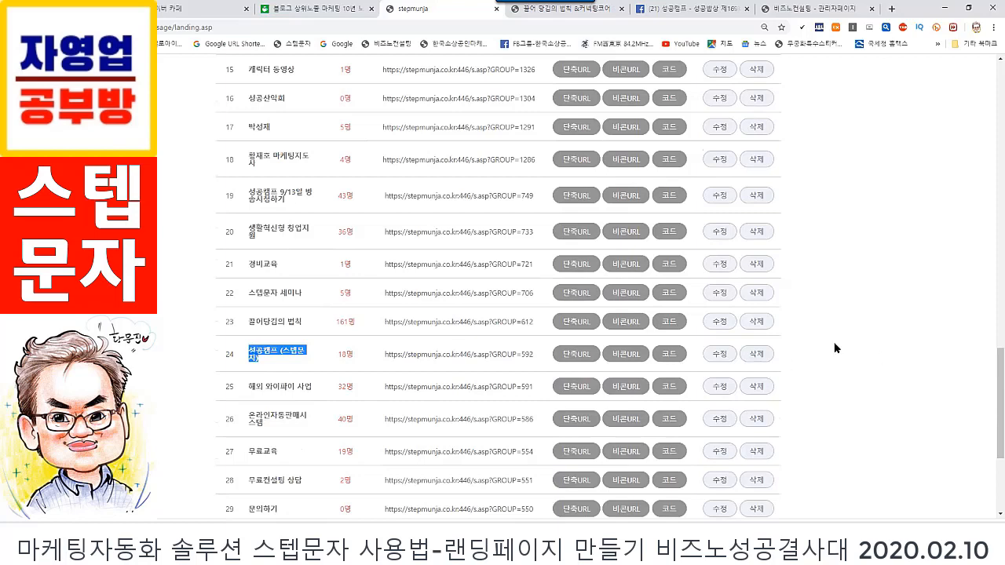
# - Open the landing page of 성공캠프 (스텝문자) from its landing URL
pyautogui.scroll(1, 820, 323)
pyautogui.scroll(15, 816, 321)
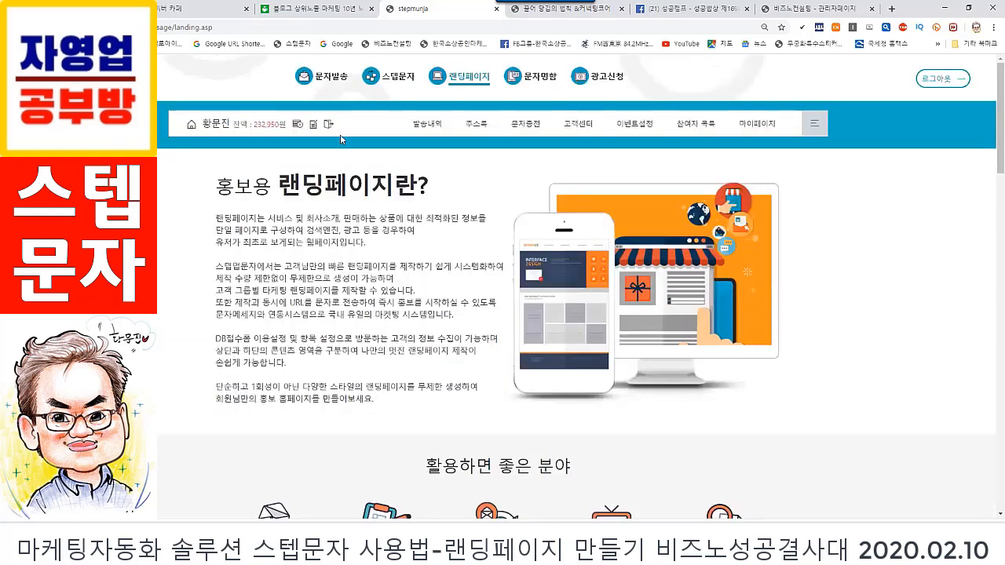
pyautogui.scroll(-5, 957, 394)
pyautogui.scroll(-10, 958, 394)
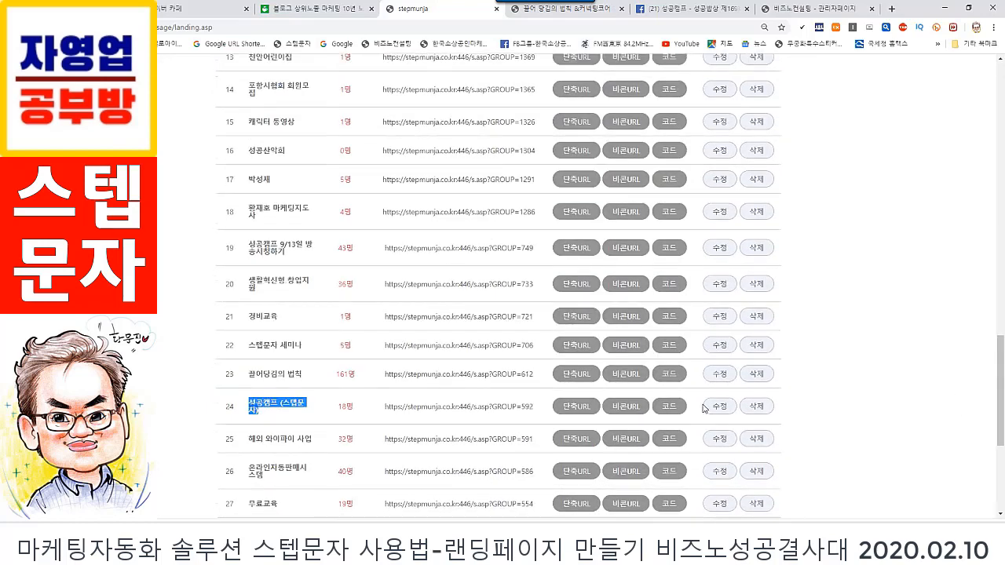
pyautogui.click(514, 408)
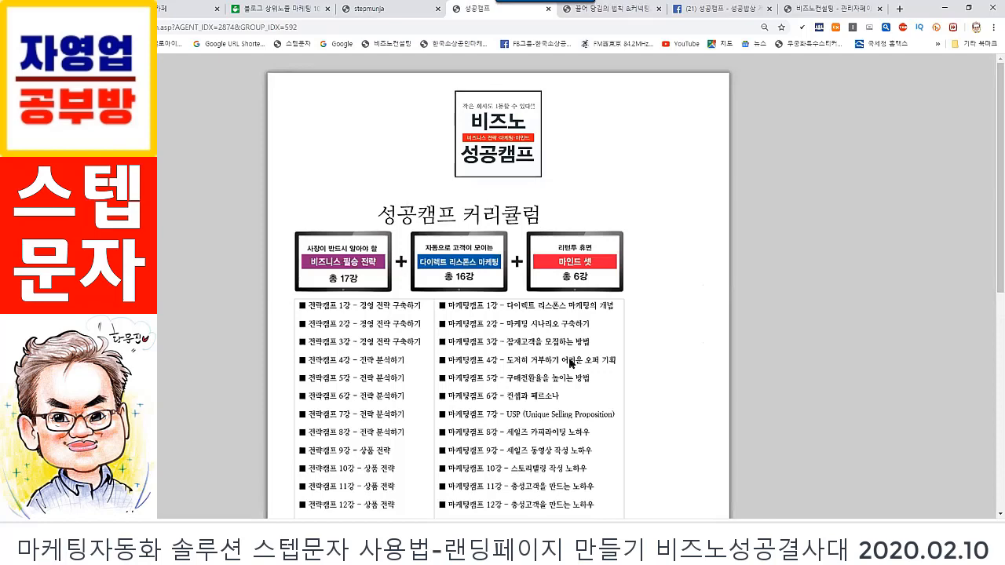
# - Examine the 성공캠프 landing page's curriculum, QR code, administrator-only notice and entry form
pyautogui.scroll(-2, 572, 359)
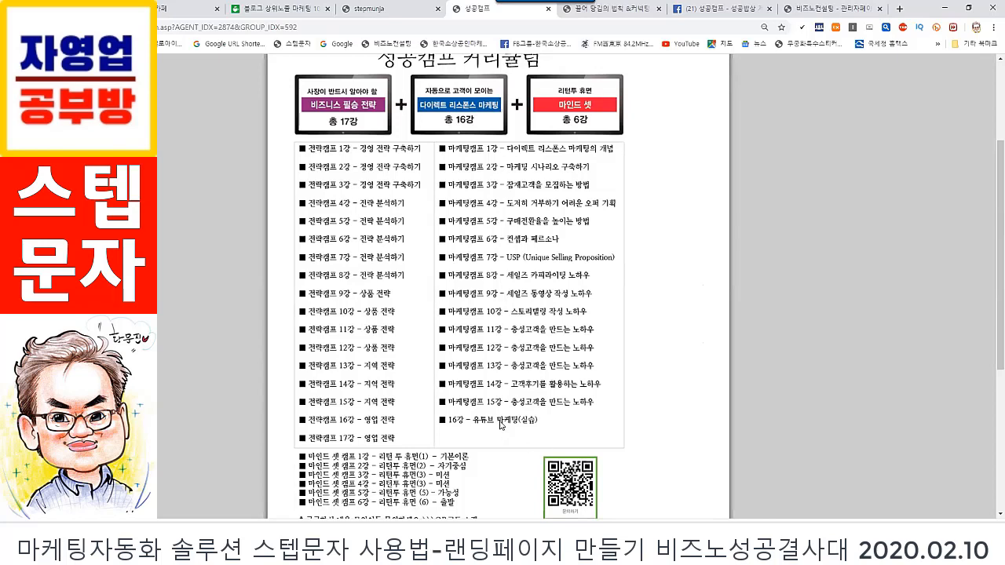
pyautogui.scroll(-1, 501, 424)
pyautogui.scroll(-2, 500, 423)
pyautogui.scroll(-1, 381, 376)
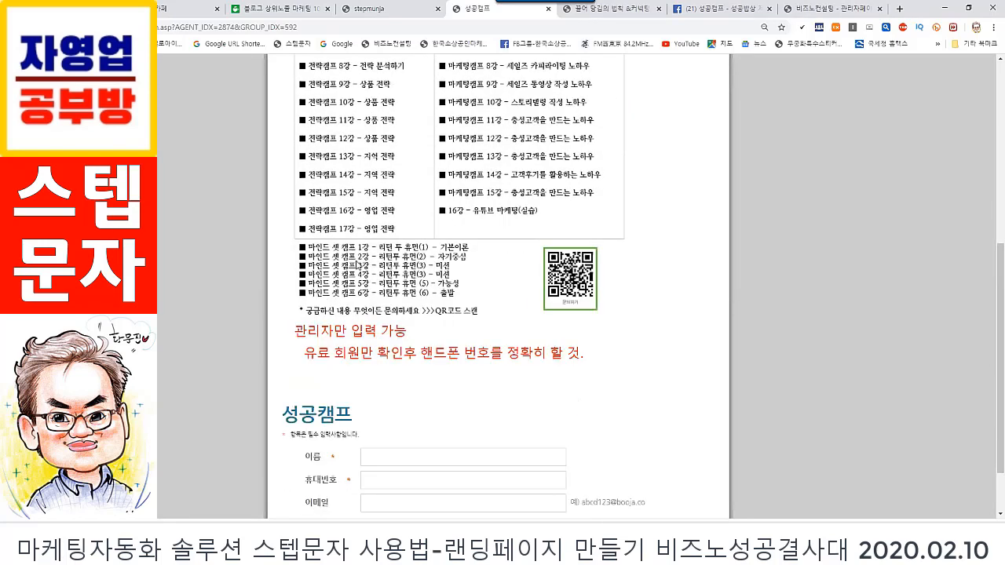
pyautogui.scroll(-1, 415, 357)
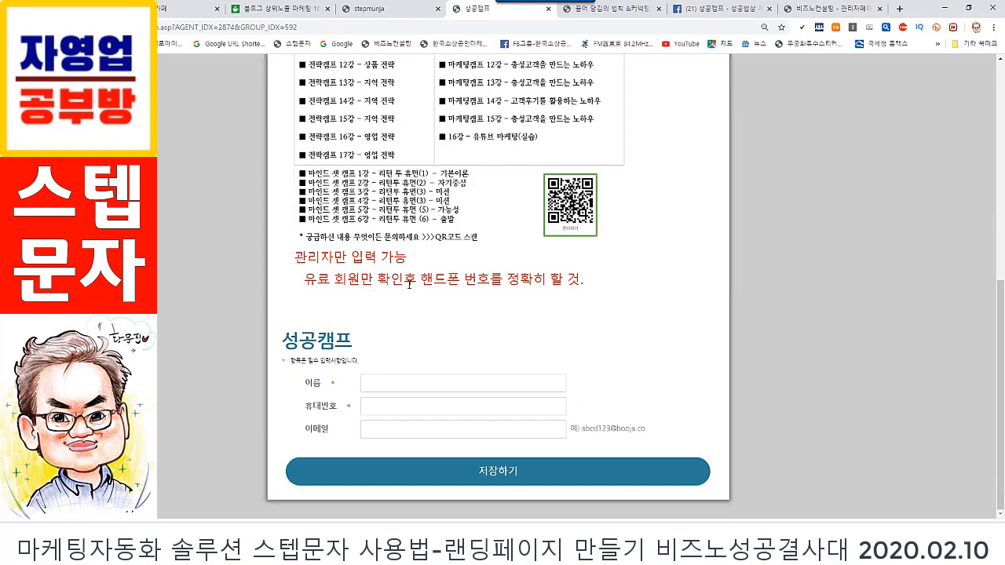
pyautogui.scroll(2, 466, 316)
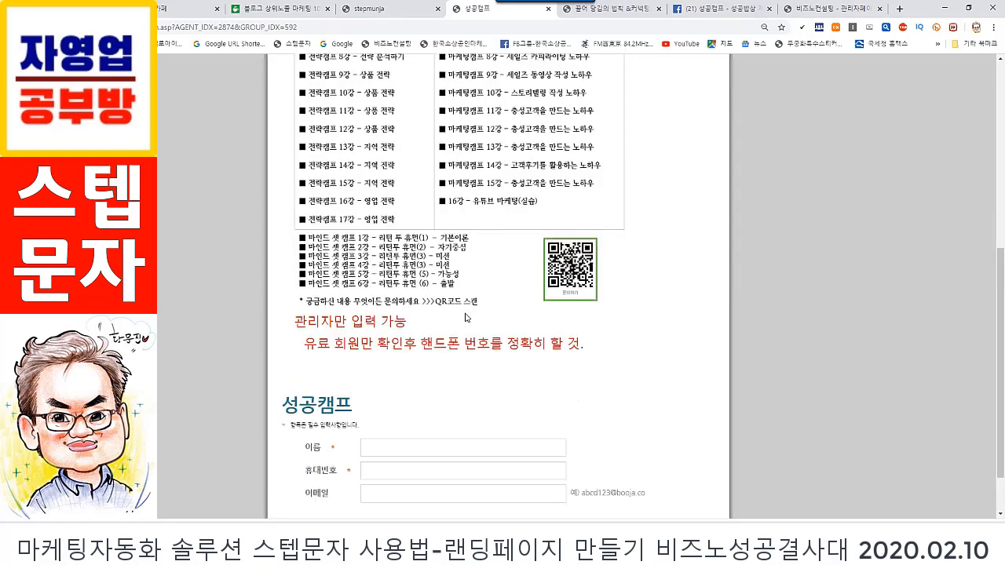
pyautogui.scroll(-2, 643, 384)
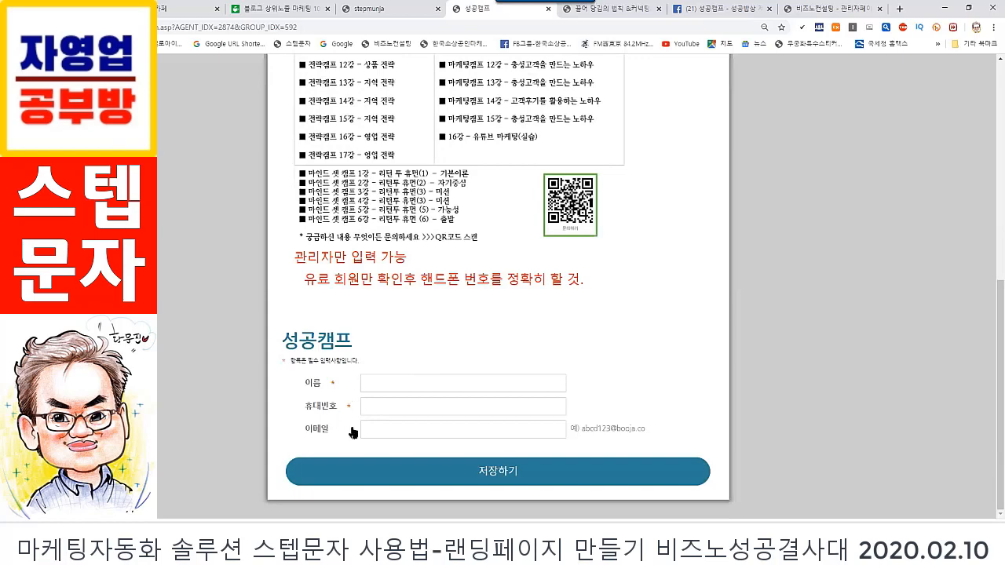
pyautogui.scroll(8, 730, 295)
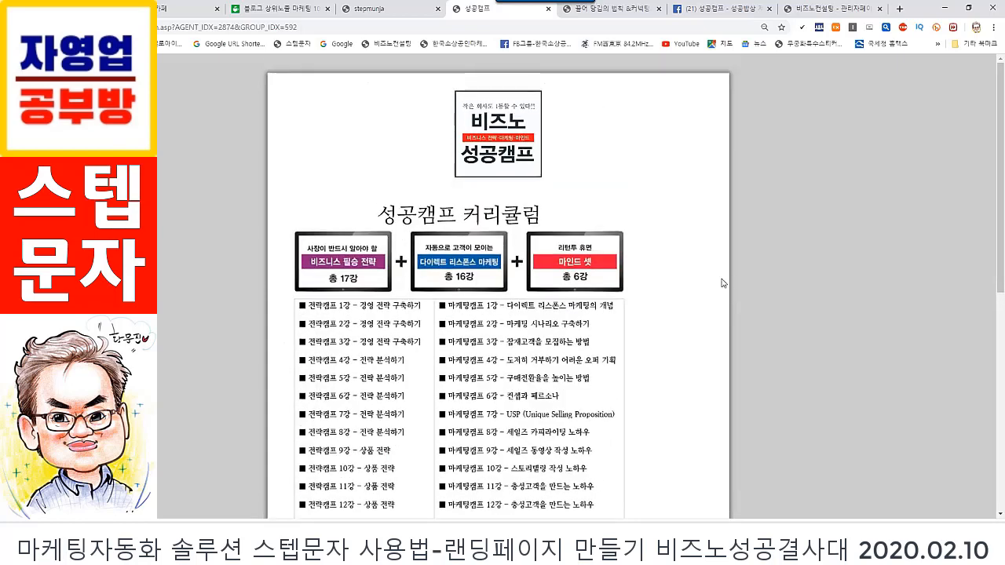
# - Go back to the stepmunja landing pages list and look over its entries and introduction
pyautogui.click(394, 9)
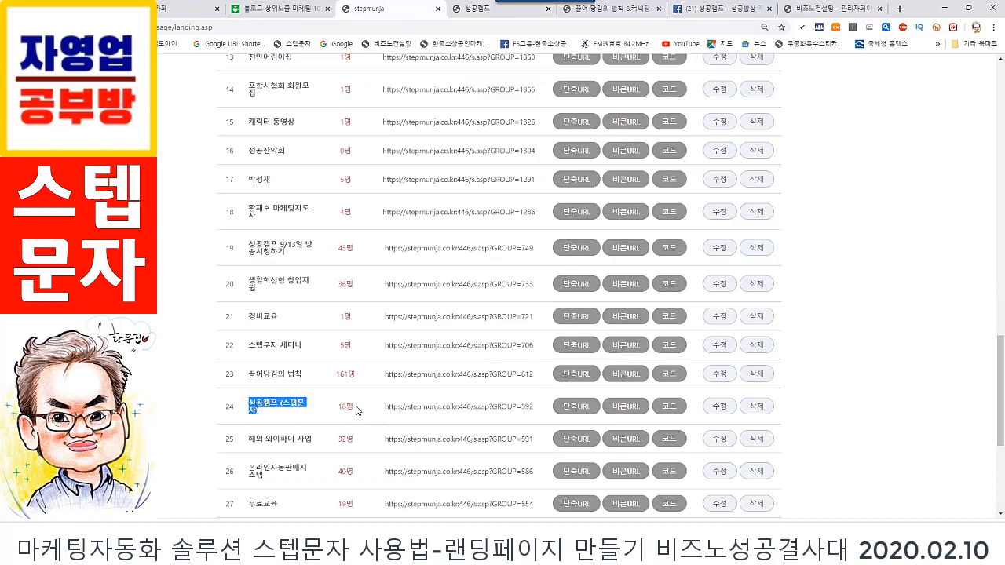
pyautogui.scroll(4, 385, 392)
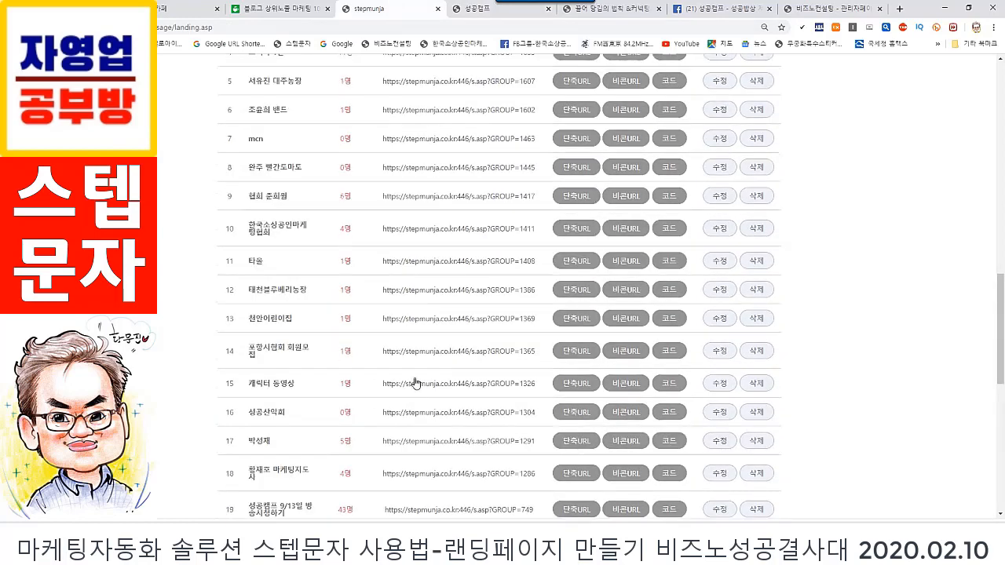
pyautogui.scroll(-5, 392, 389)
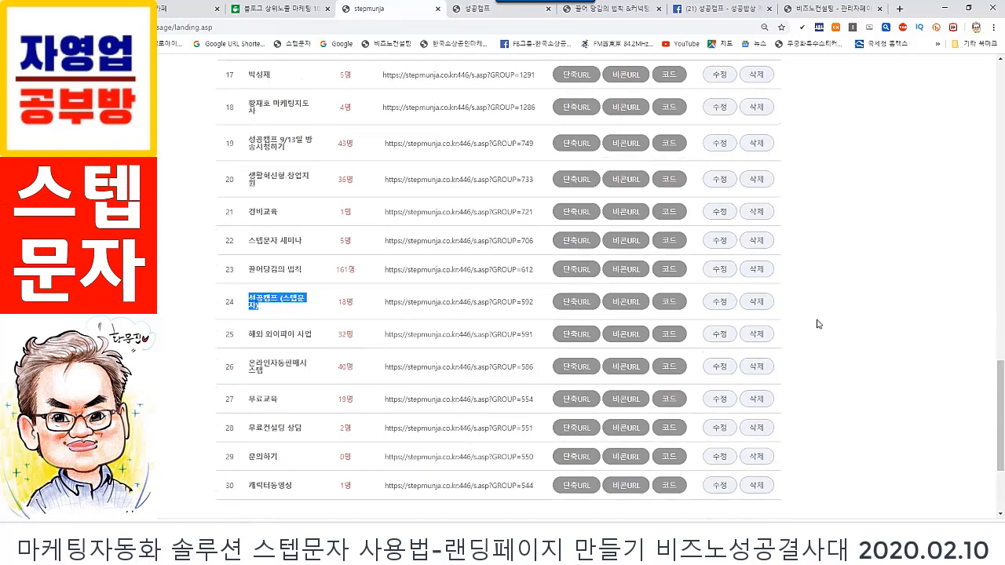
pyautogui.scroll(10, 819, 317)
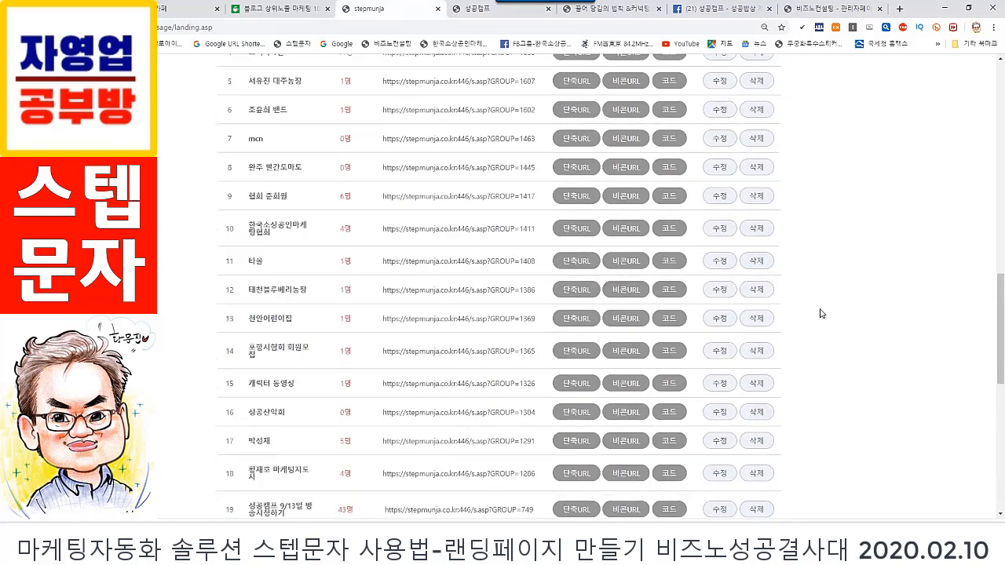
pyautogui.scroll(5, 818, 312)
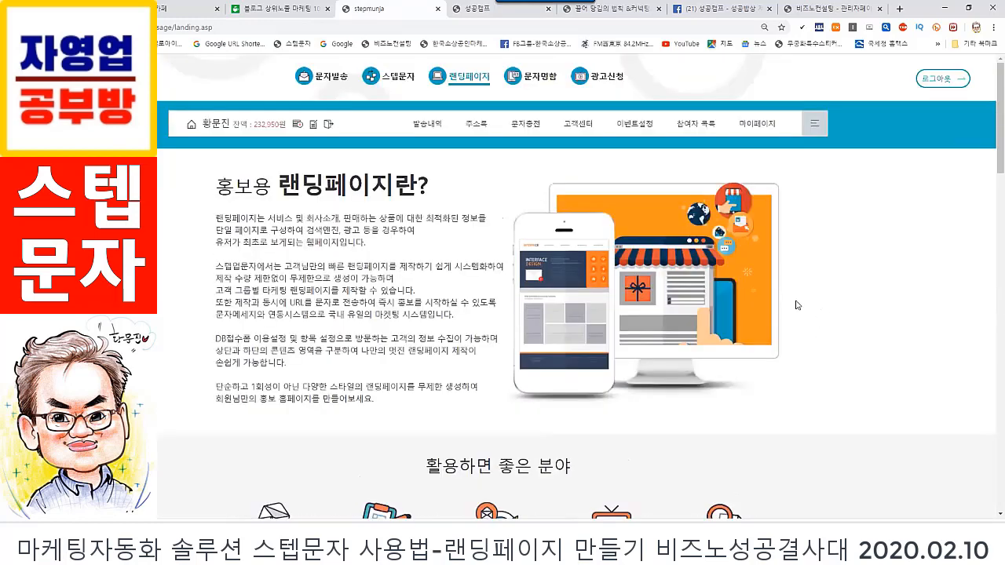
# - Open the recipient settings of 성공캠프 (스텝문자) from the 스텝문자 registration list and look through its registered members
pyautogui.click(398, 78)
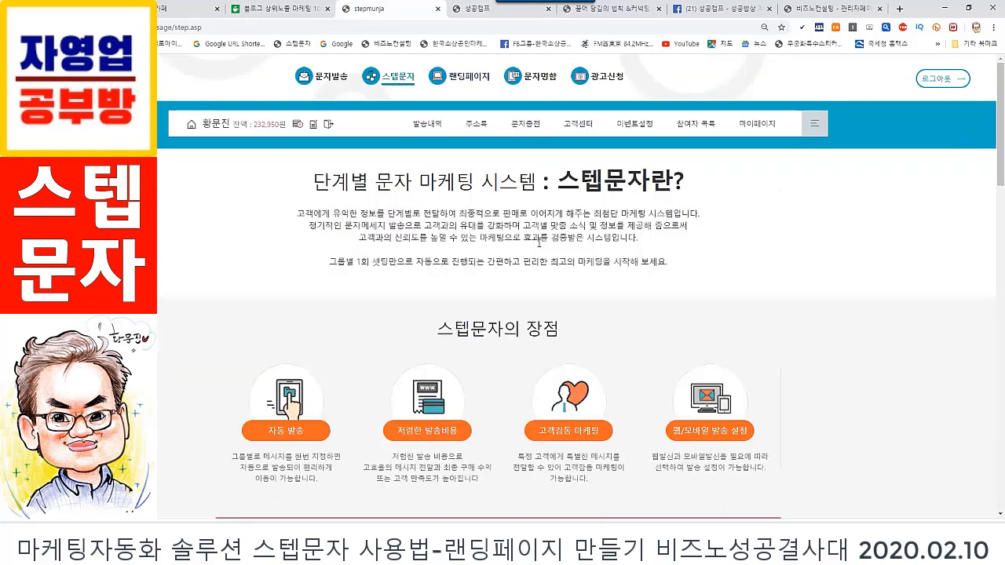
pyautogui.scroll(-10, 907, 278)
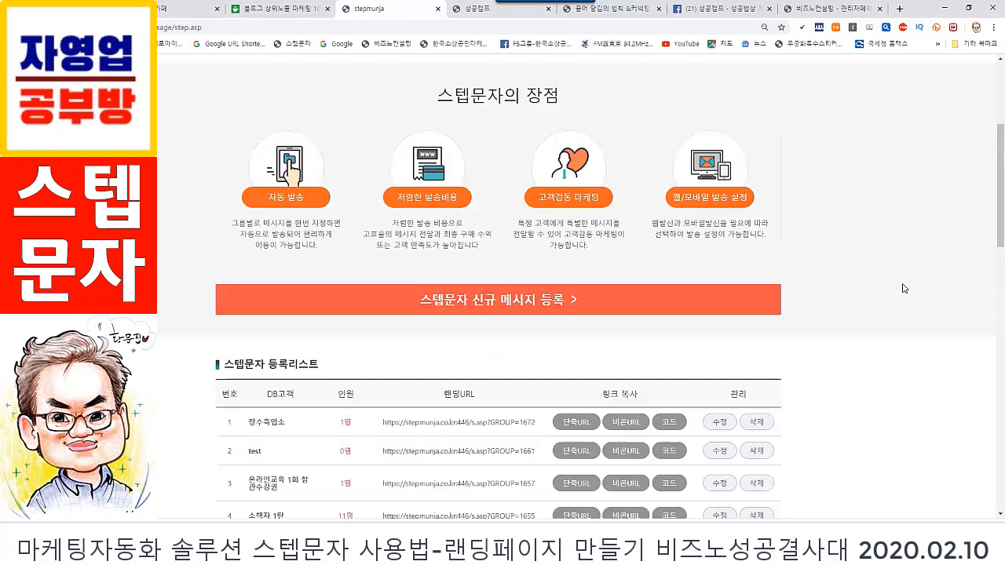
pyautogui.scroll(-3, 906, 279)
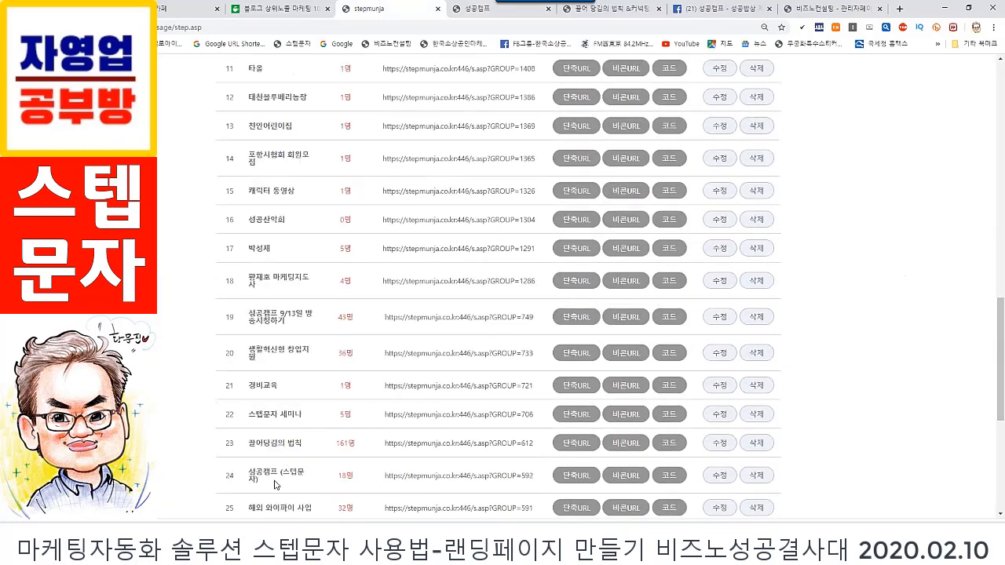
pyautogui.click(720, 478)
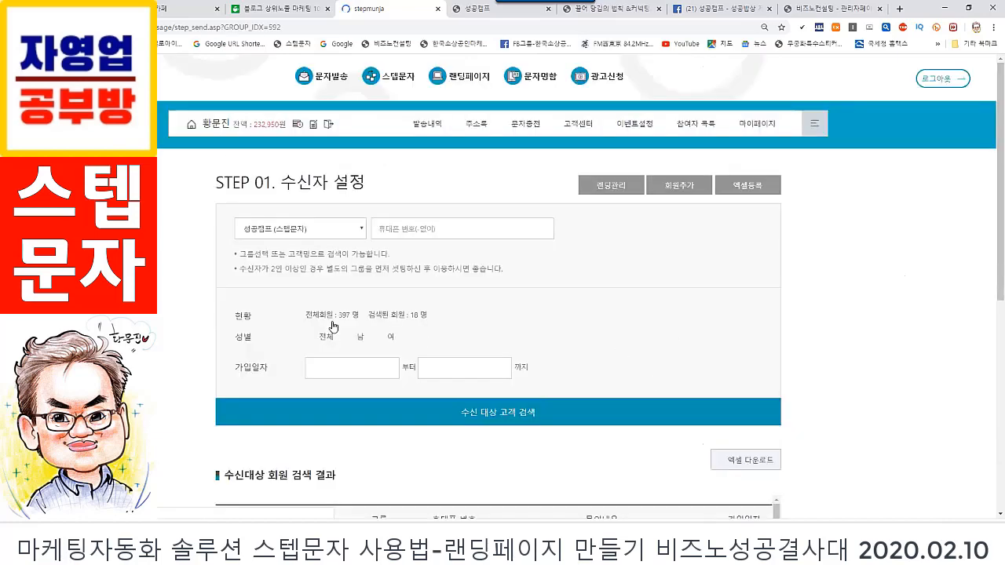
pyautogui.scroll(-4, 863, 318)
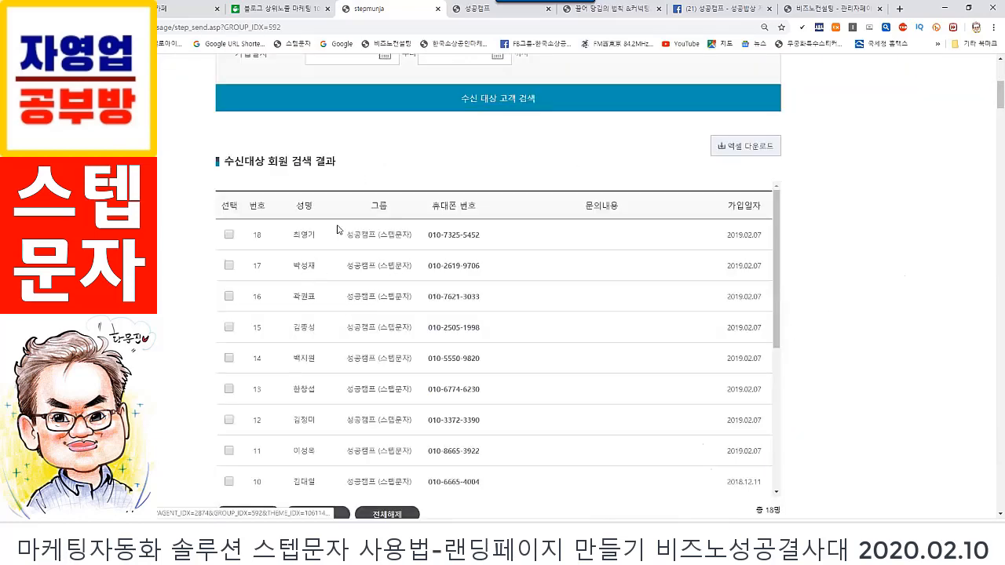
pyautogui.scroll(-10, 579, 353)
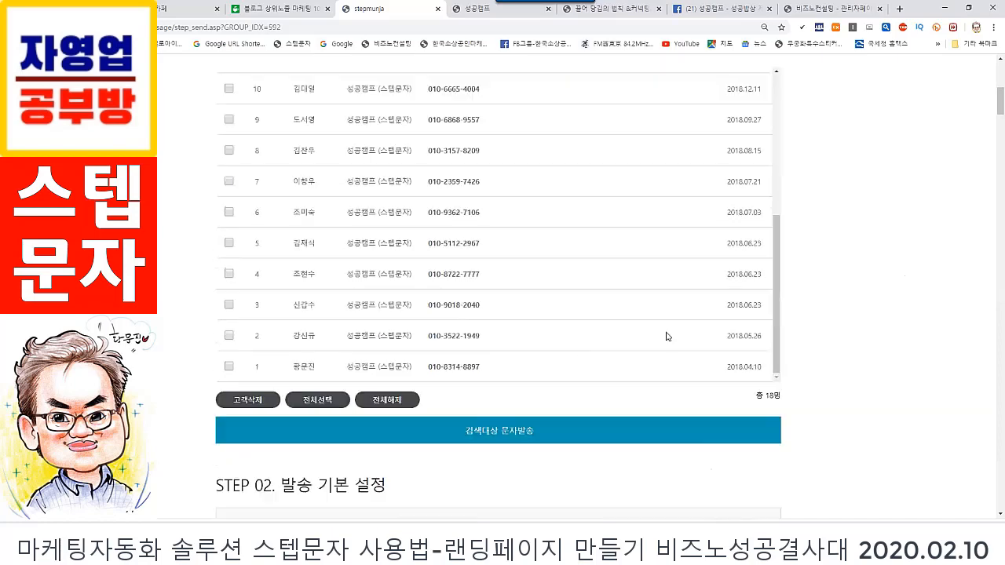
# - Examine the first-round message in STEP 03, including its heading and [KNAME] placeholder, and copy its YouTube link
pyautogui.scroll(-3, 296, 213)
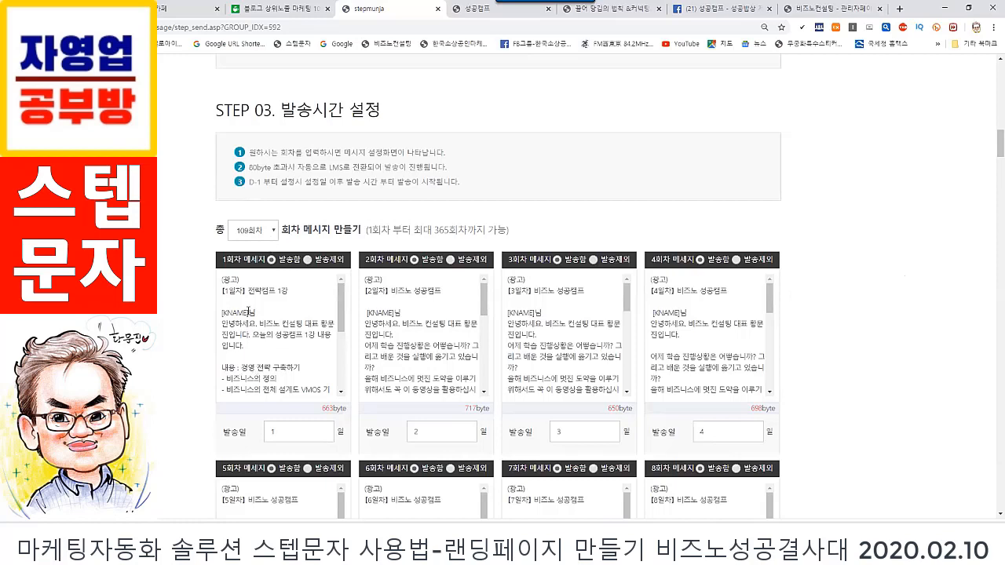
pyautogui.moveTo(222, 292); pyautogui.dragTo(296, 290)
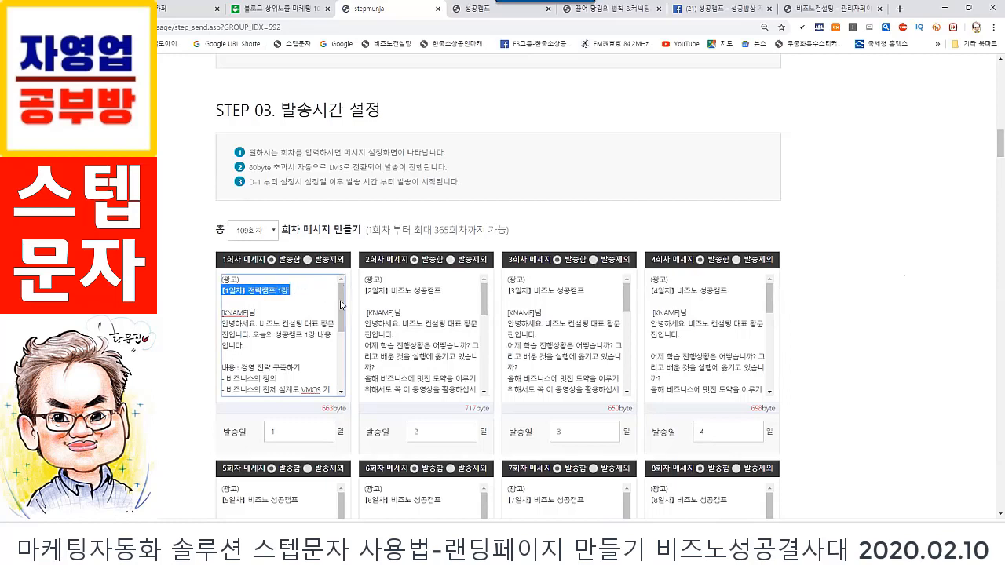
pyautogui.moveTo(342, 301); pyautogui.dragTo(343, 314)
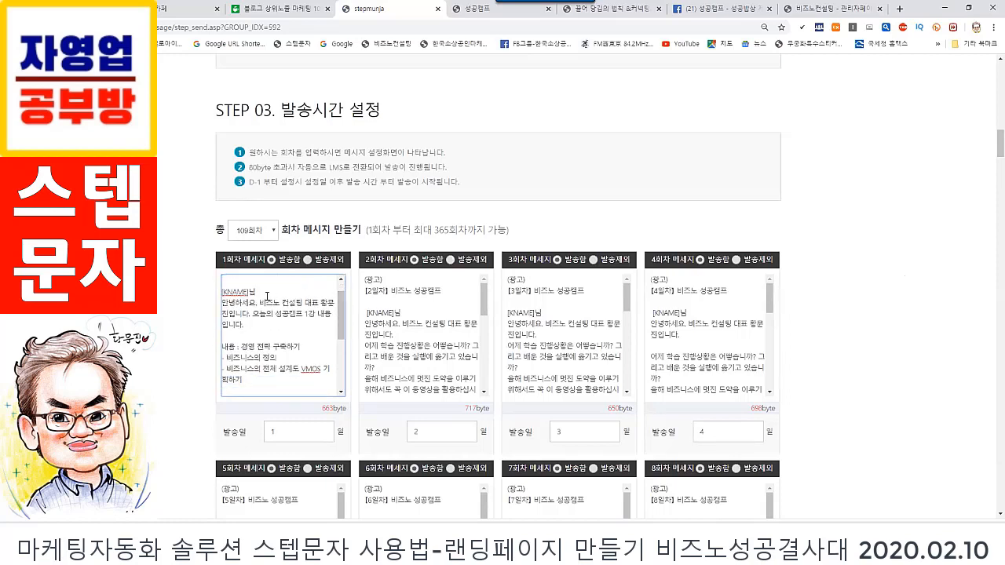
pyautogui.moveTo(264, 293); pyautogui.dragTo(214, 295)
pyautogui.moveTo(343, 320); pyautogui.dragTo(220, 350)
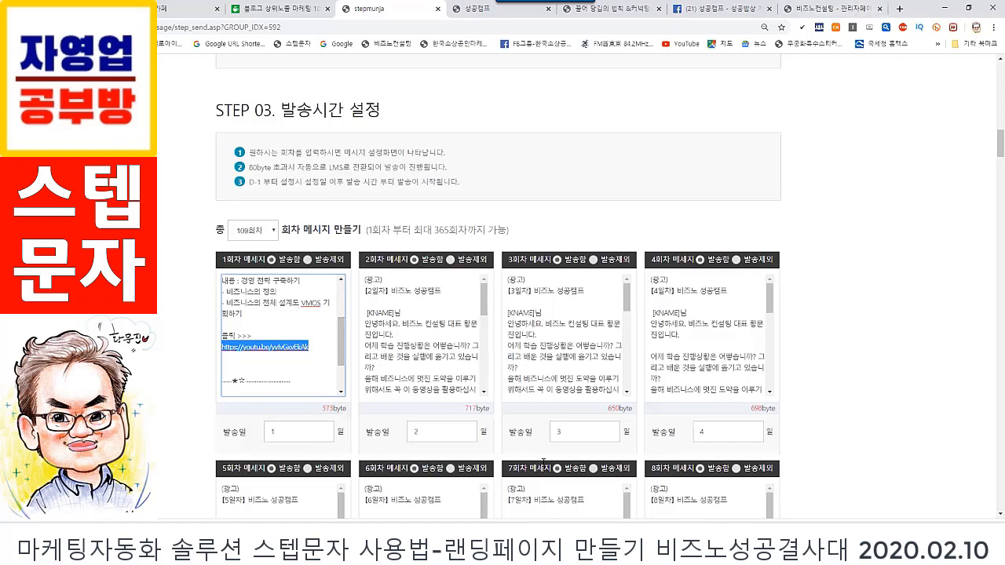
# - Open the copied YouTube link in a new browser tab and pause the 전략캠프 1강 video
pyautogui.click(899, 9)
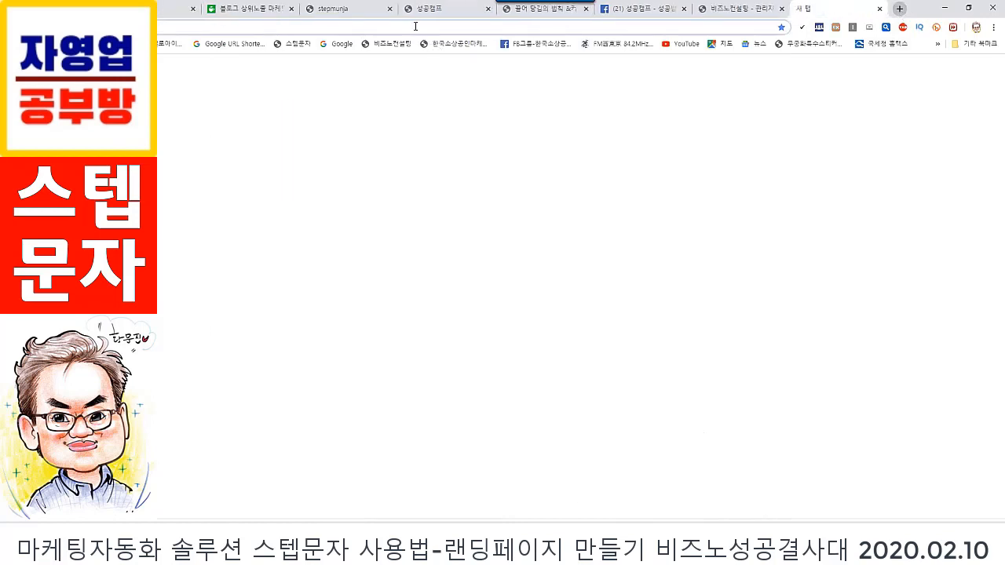
pyautogui.hotkey('ctrl', 'v')
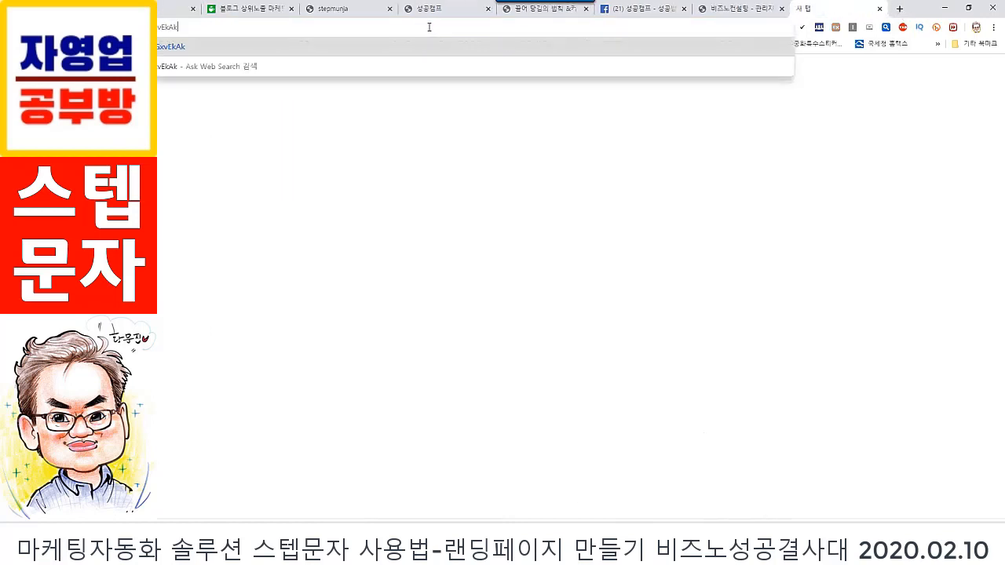
pyautogui.press('Return')
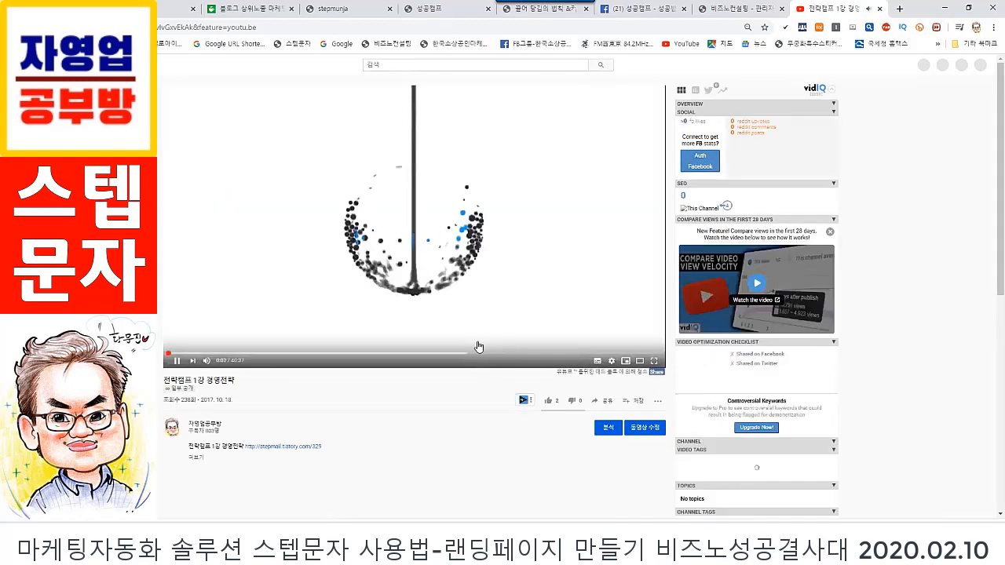
pyautogui.click(177, 360)
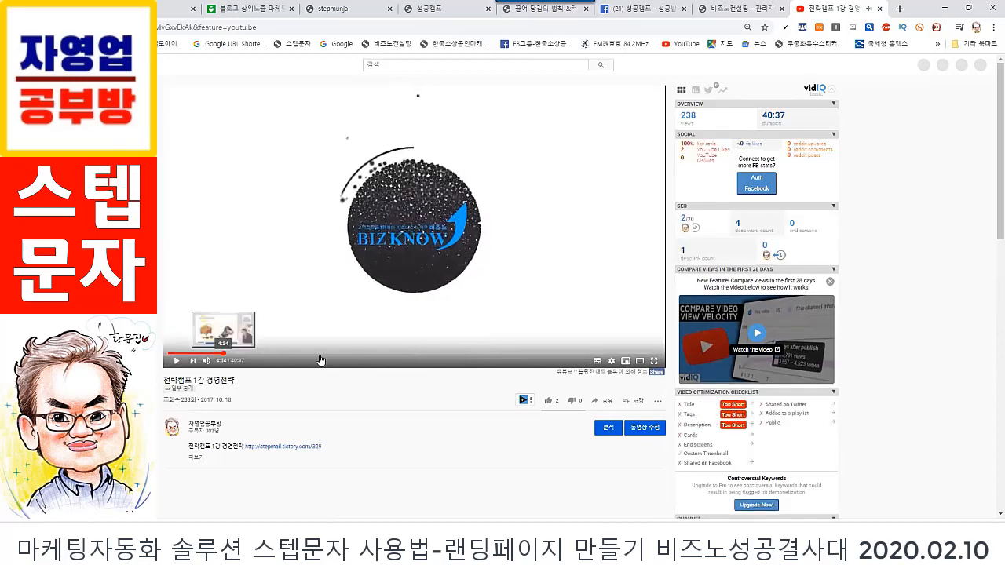
# - Skip ahead in the 전략캠프 1강 video to 26:51 and 31:20, play it briefly there and pause it
pyautogui.click(493, 356)
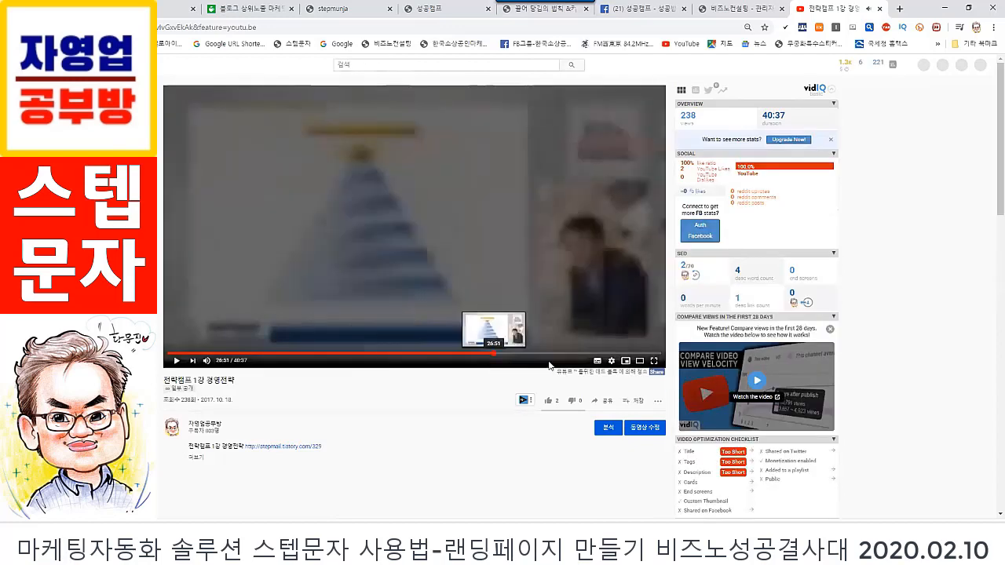
pyautogui.click(548, 363)
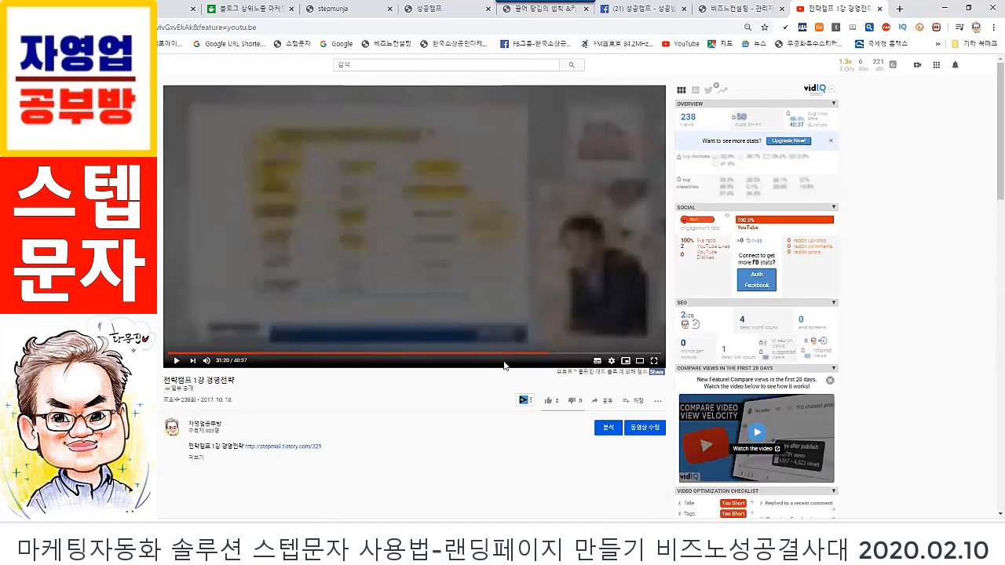
pyautogui.click(449, 250)
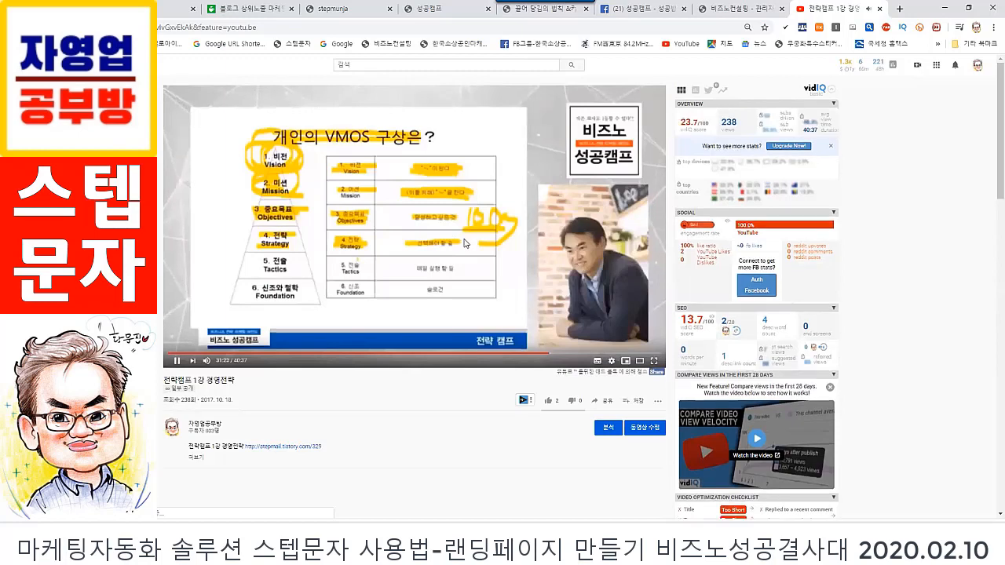
pyautogui.click(176, 360)
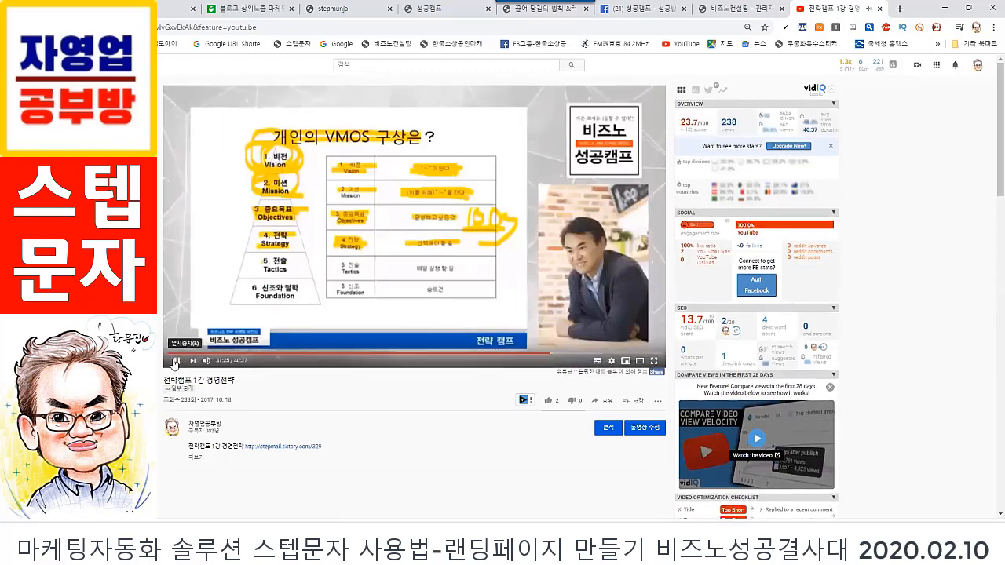
# - Return to the stepmunja message settings and look through the scheduled STEP 03 messages from the first round to round 109
pyautogui.click(337, 11)
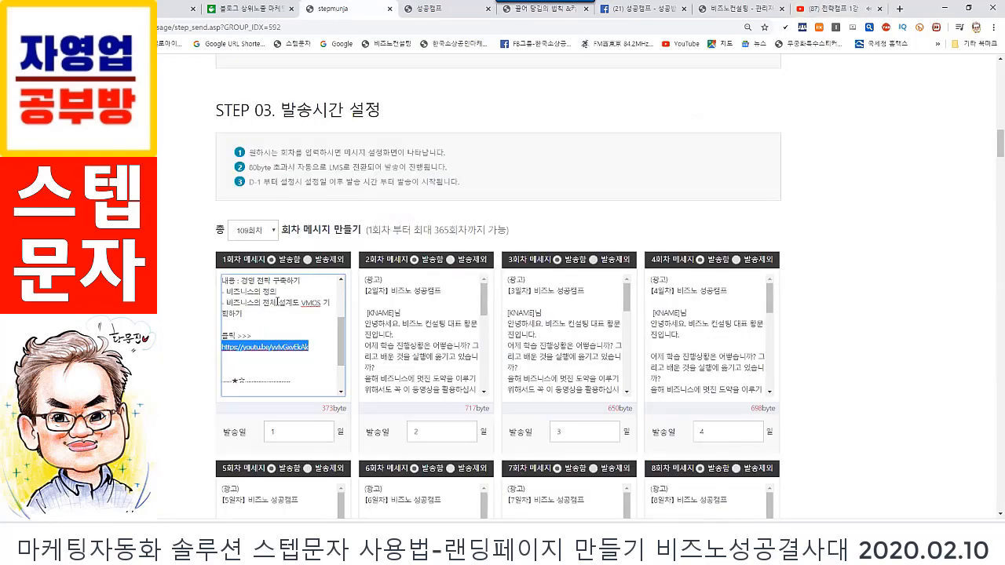
pyautogui.scroll(-3, 474, 323)
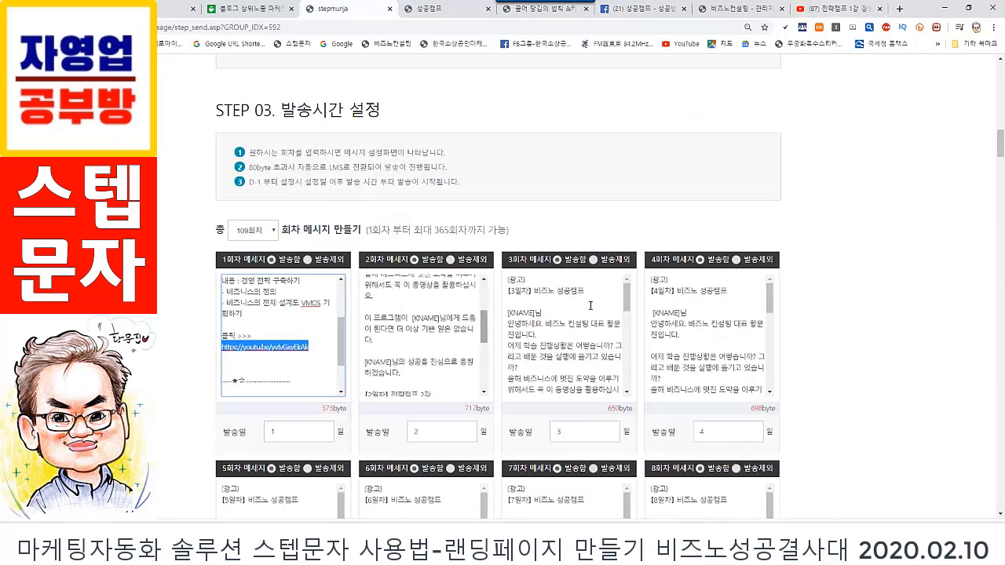
pyautogui.scroll(-4, 944, 288)
pyautogui.scroll(-9, 943, 288)
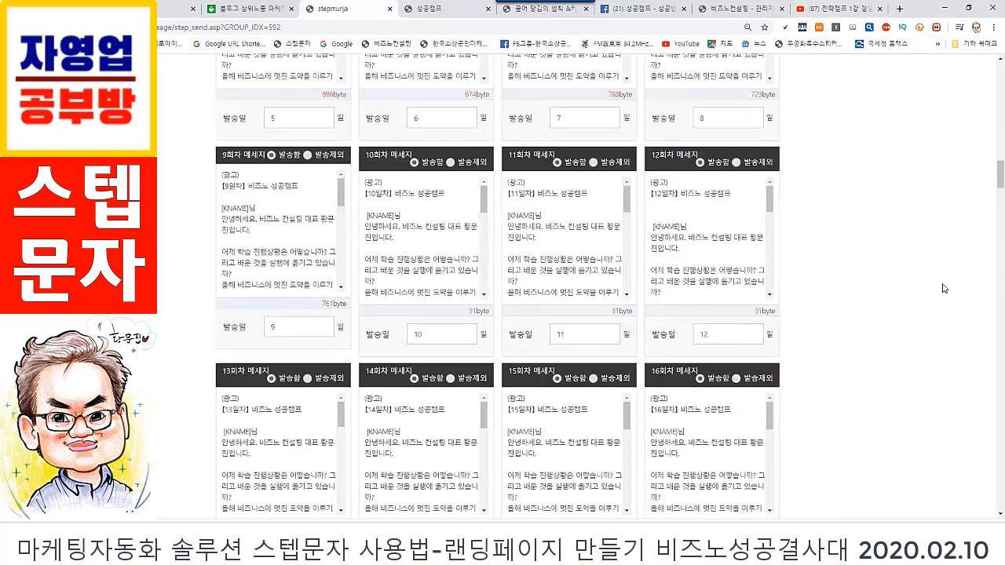
pyautogui.scroll(-12, 944, 289)
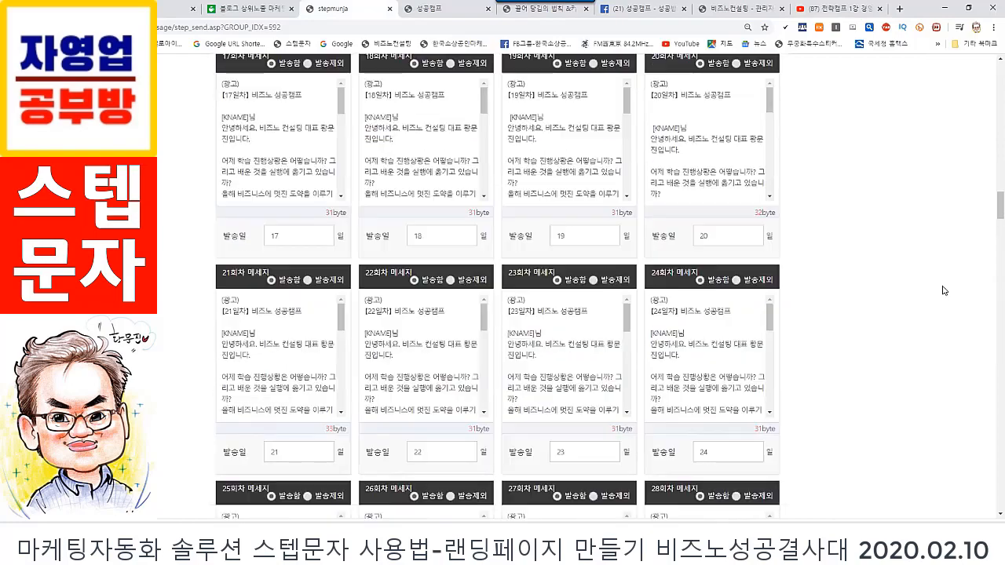
pyautogui.scroll(-4, 942, 297)
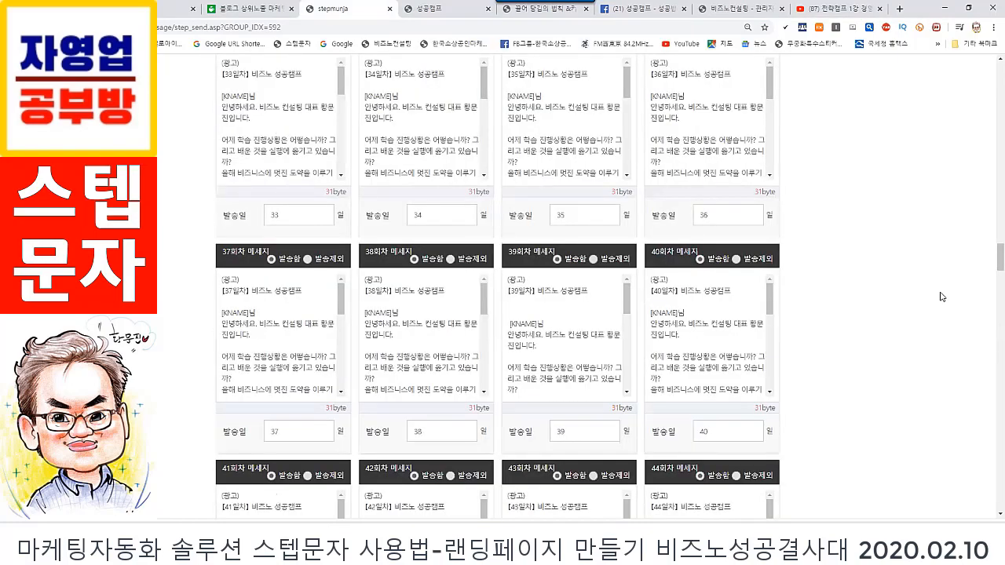
pyautogui.scroll(-3, 942, 296)
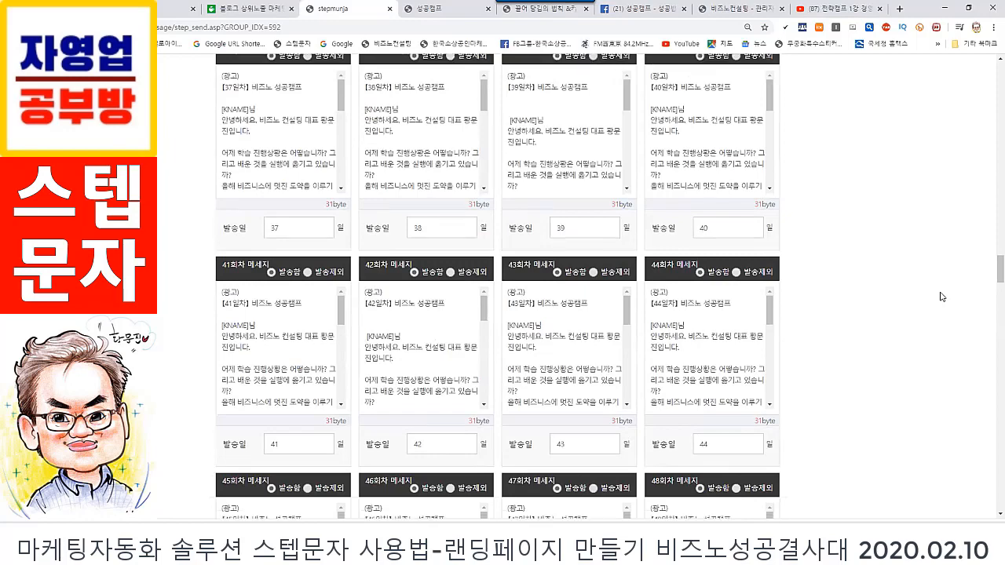
pyautogui.scroll(-7, 942, 297)
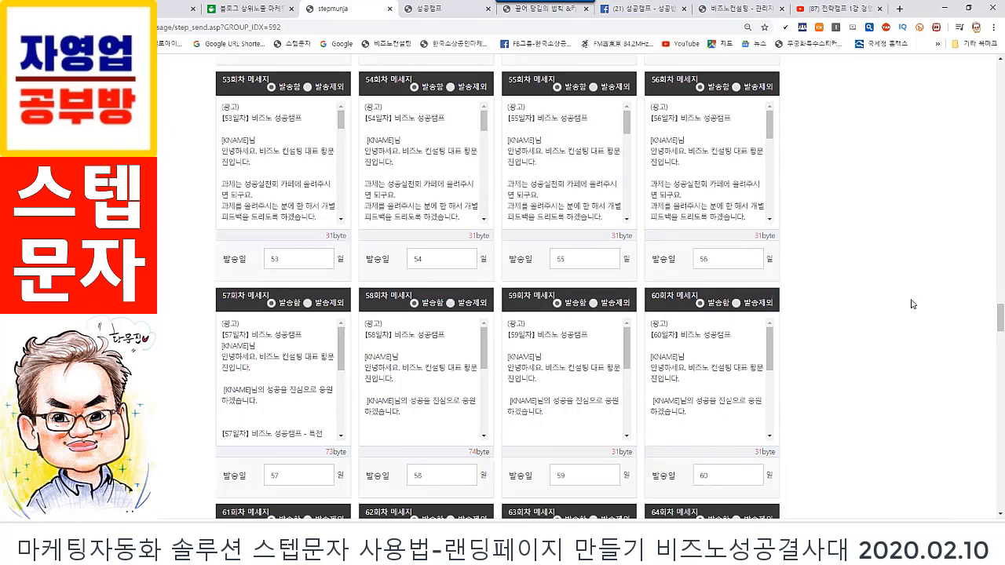
pyautogui.scroll(-8, 913, 304)
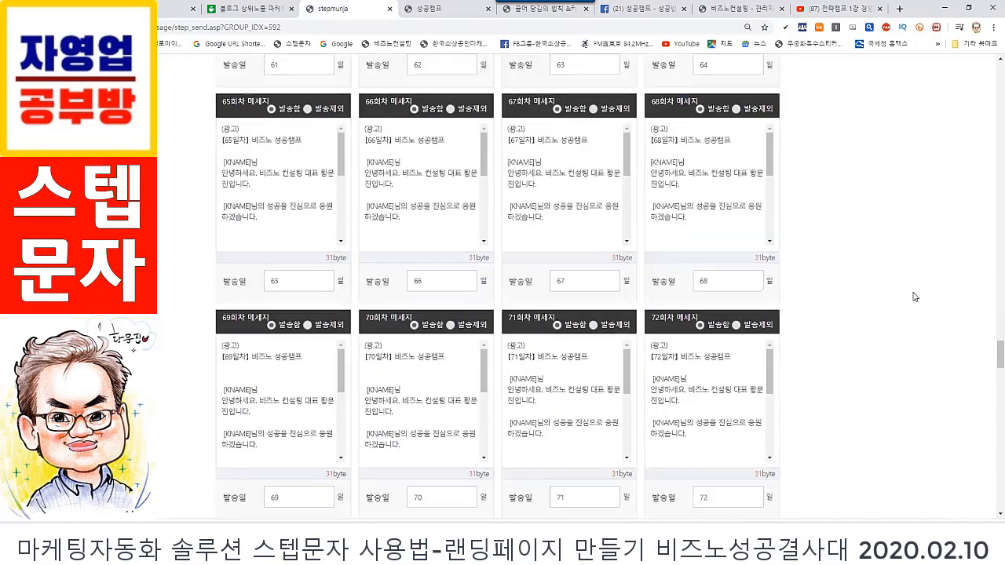
pyautogui.scroll(-3, 915, 297)
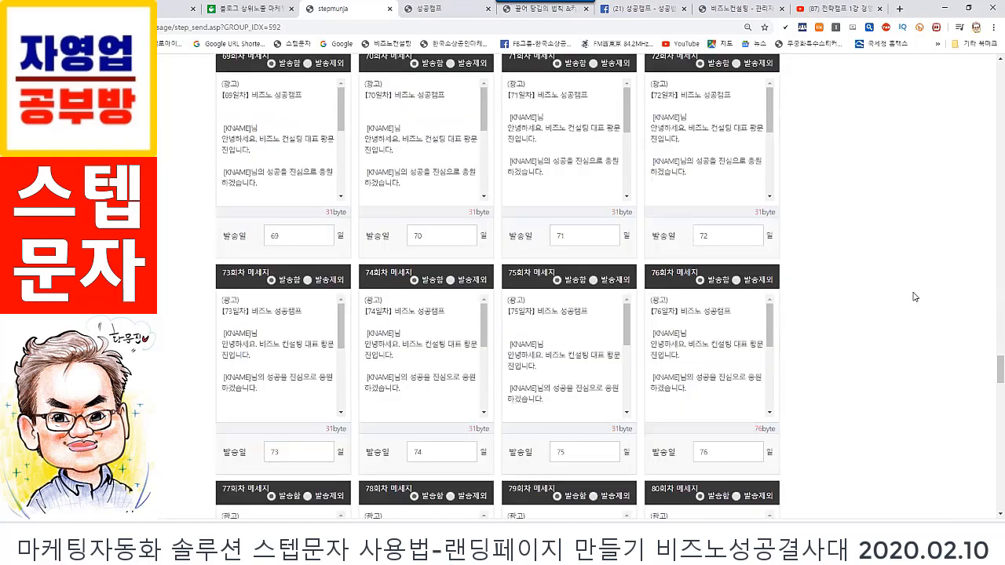
pyautogui.scroll(-1, 914, 299)
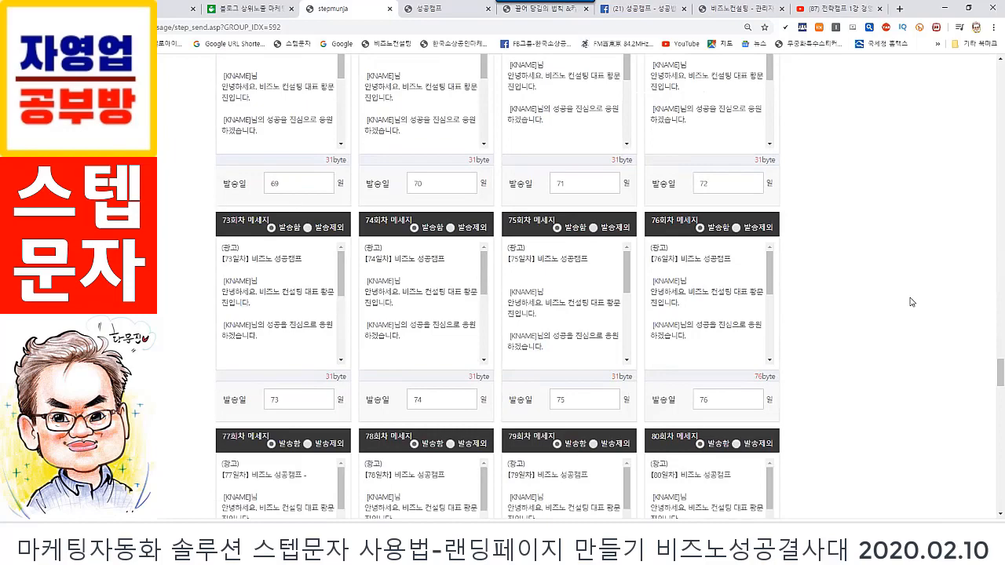
pyautogui.scroll(-9, 911, 301)
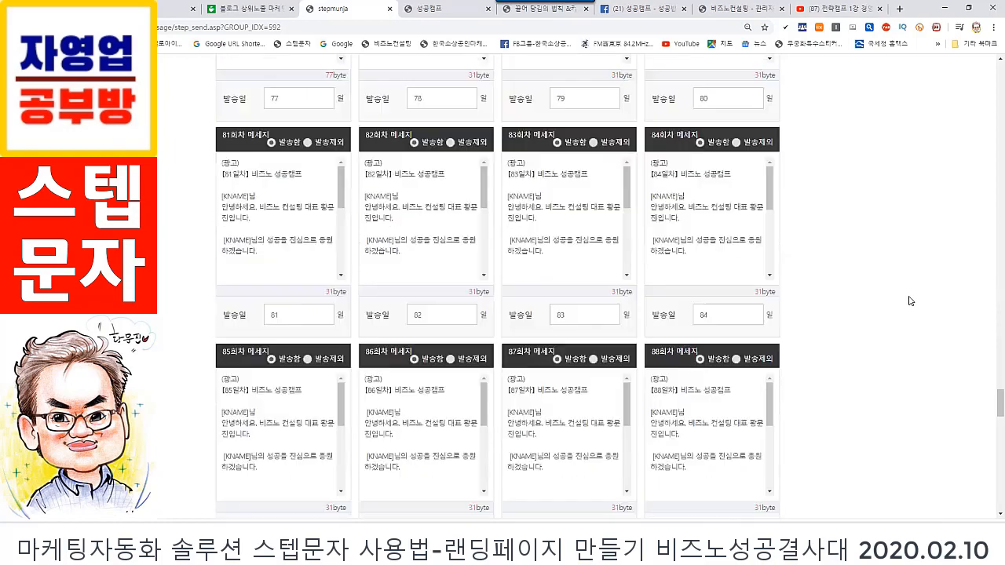
pyautogui.scroll(-9, 909, 300)
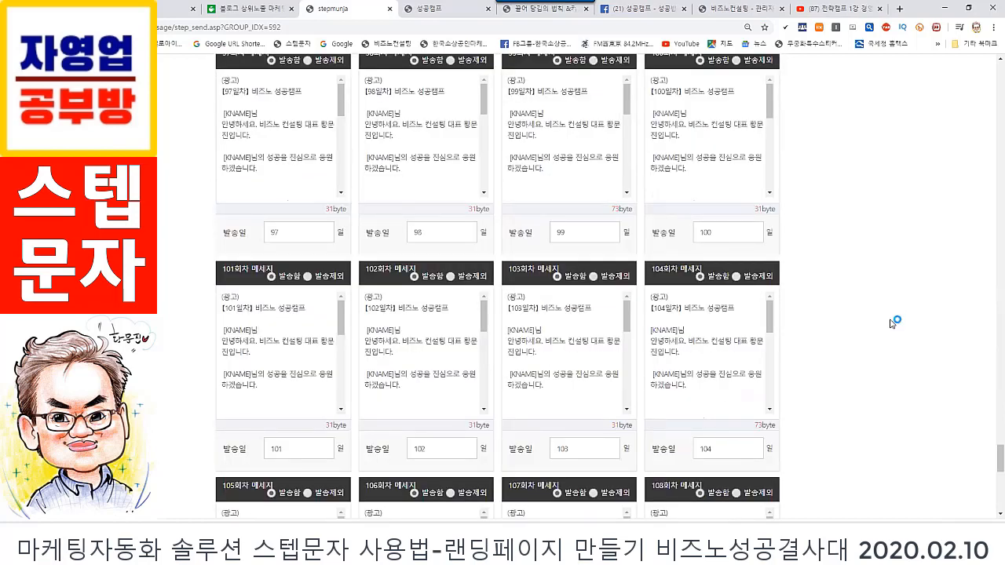
pyautogui.scroll(-6, 891, 326)
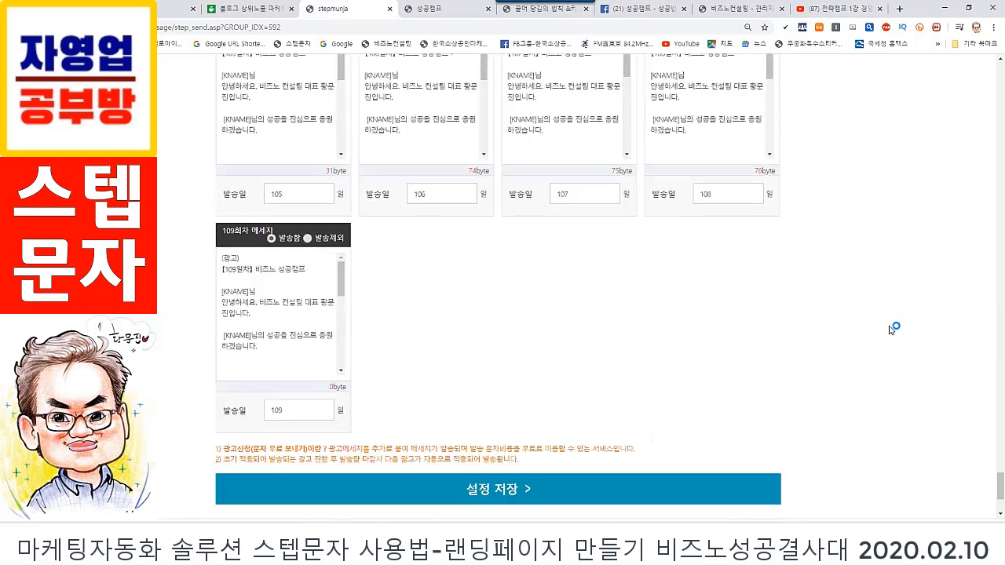
pyautogui.scroll(-2, 891, 328)
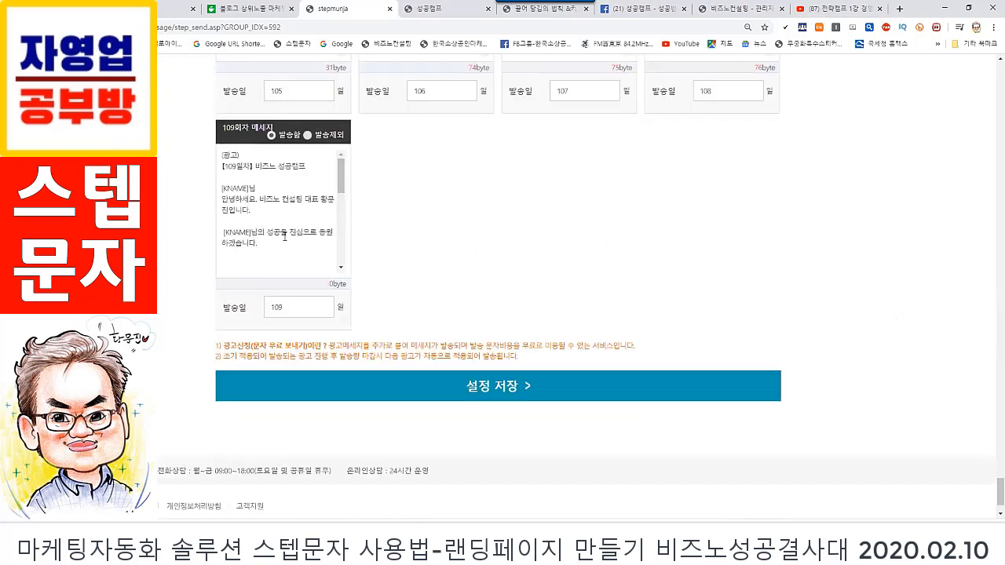
# - Examine the [KNAME] placeholder and the (광고) 【109일차】 비즈노 성공캠프 heading in the round 109 message
pyautogui.moveTo(268, 188); pyautogui.dragTo(212, 188)
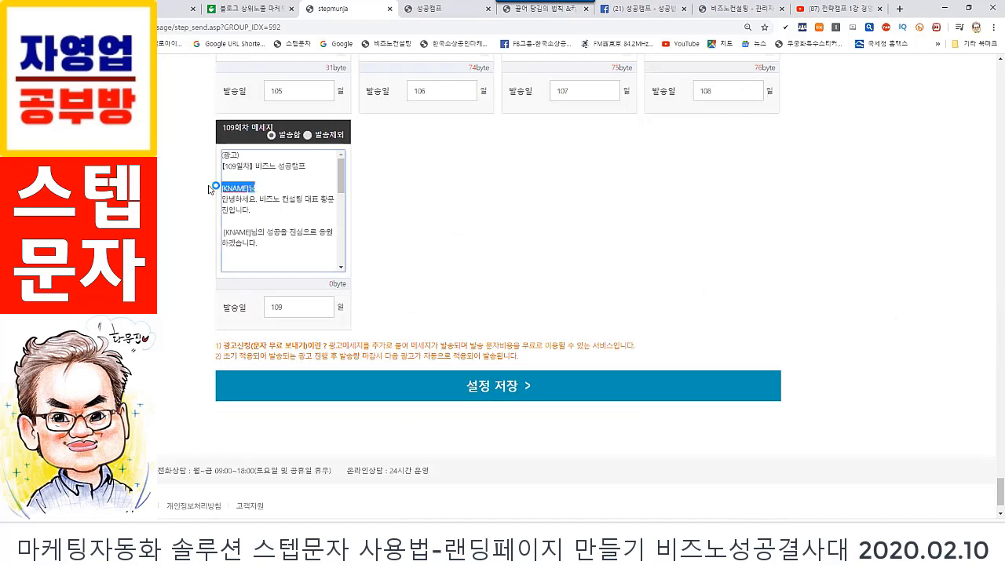
pyautogui.moveTo(311, 165); pyautogui.dragTo(174, 157)
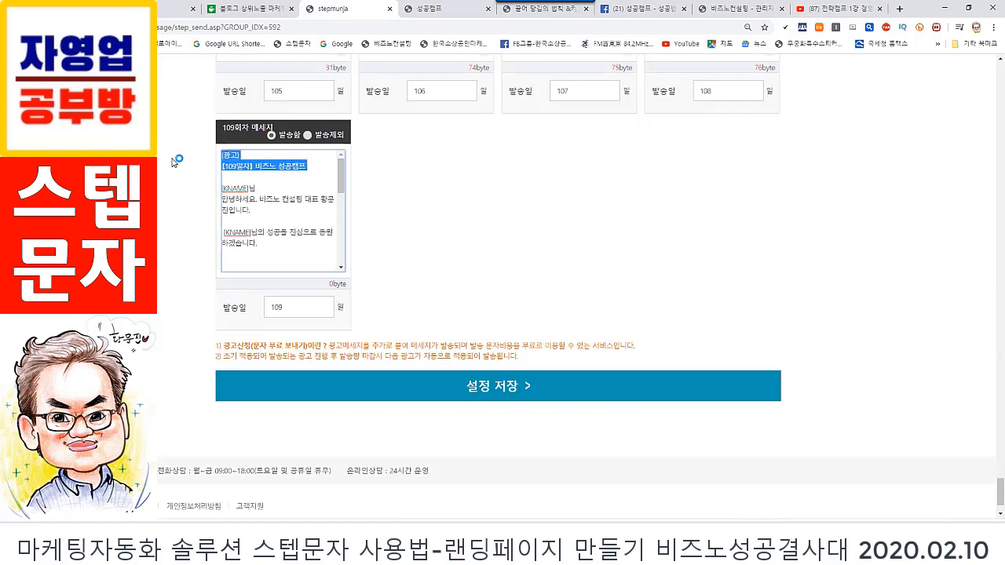
pyautogui.click(865, 220)
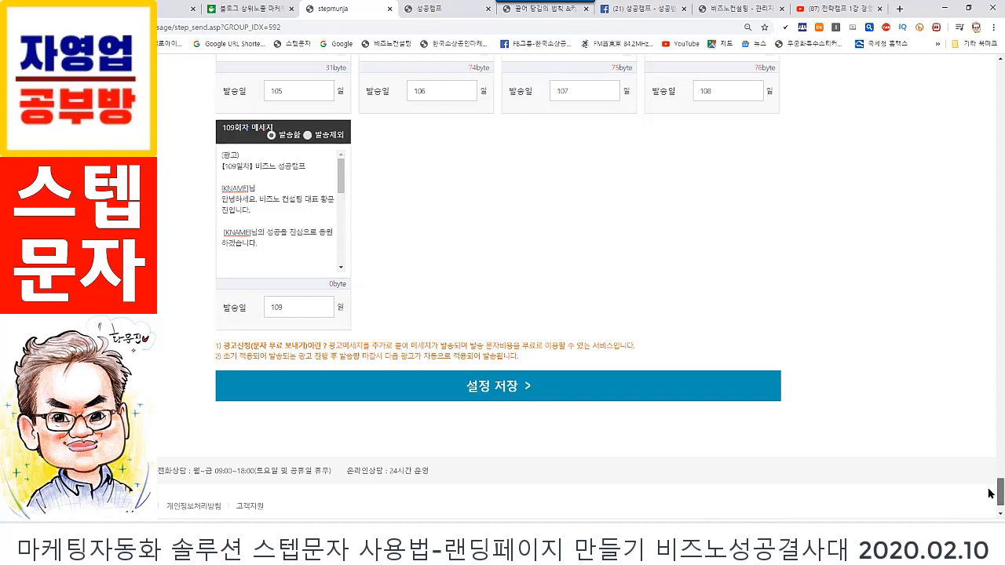
pyautogui.moveTo(991, 492); pyautogui.dragTo(991, 486)
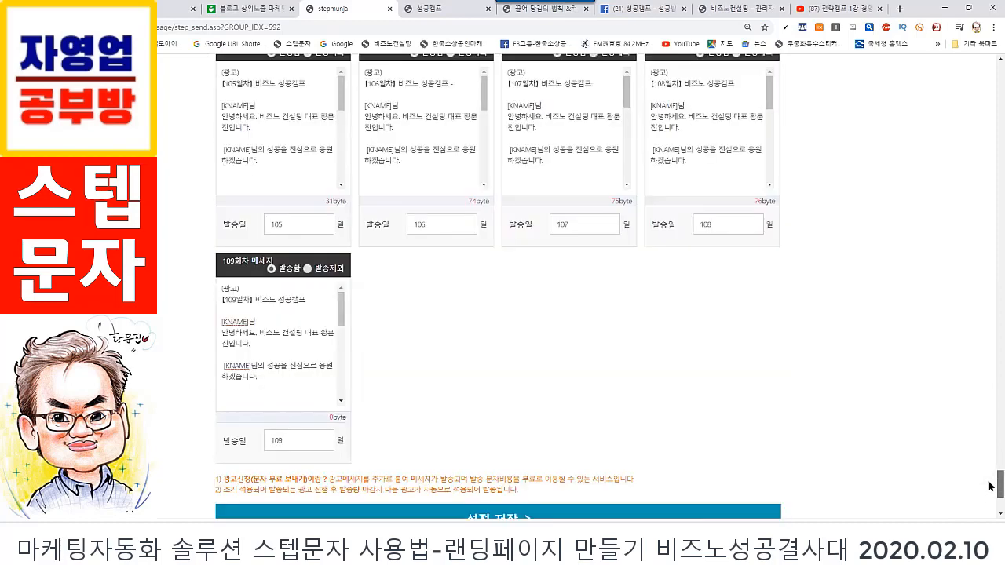
pyautogui.scroll(-3, 902, 235)
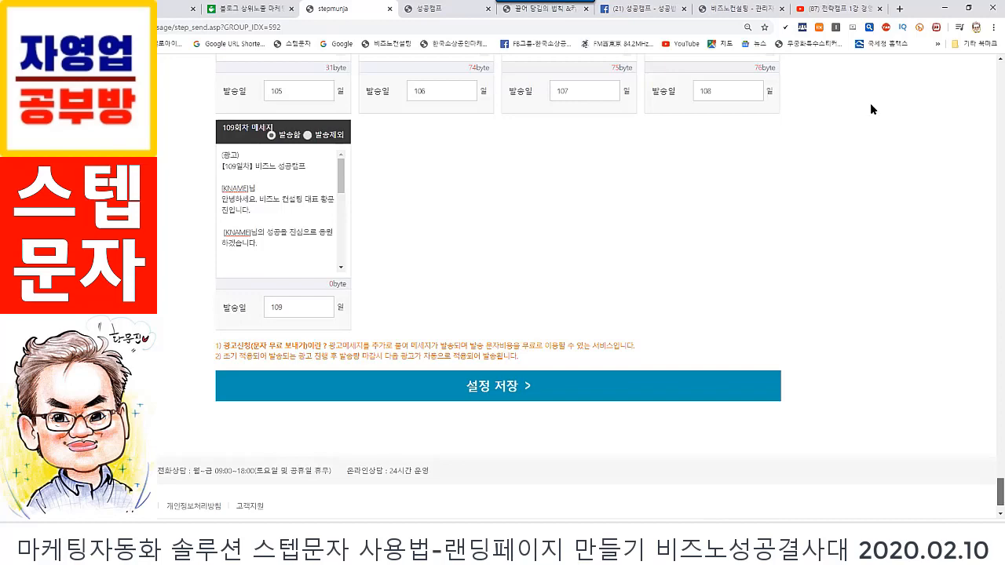
# - Go to the landing pages (랜딩페이지) list and open the 온라인자동판매시스템 landing page from its URL
pyautogui.click(991, 267)
pyautogui.moveTo(998, 262); pyautogui.dragTo(930, 55)
pyautogui.click(469, 80)
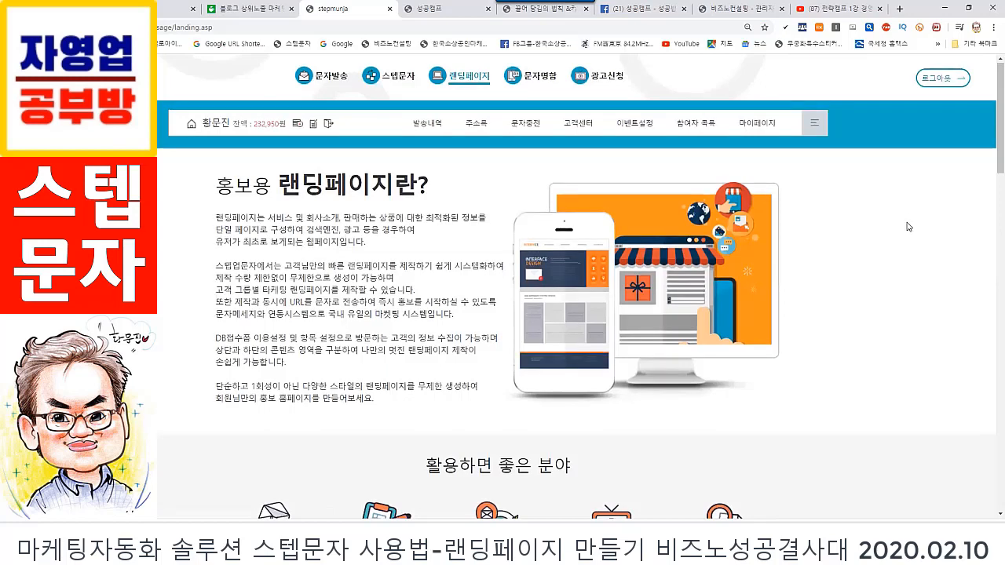
pyautogui.scroll(-7, 895, 273)
pyautogui.scroll(-4, 894, 280)
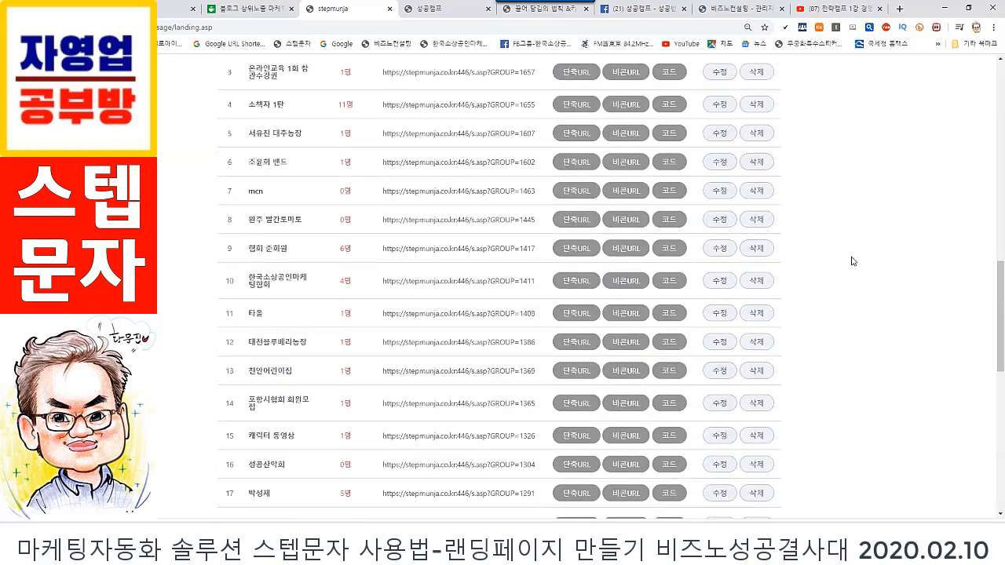
pyautogui.scroll(-1, 836, 271)
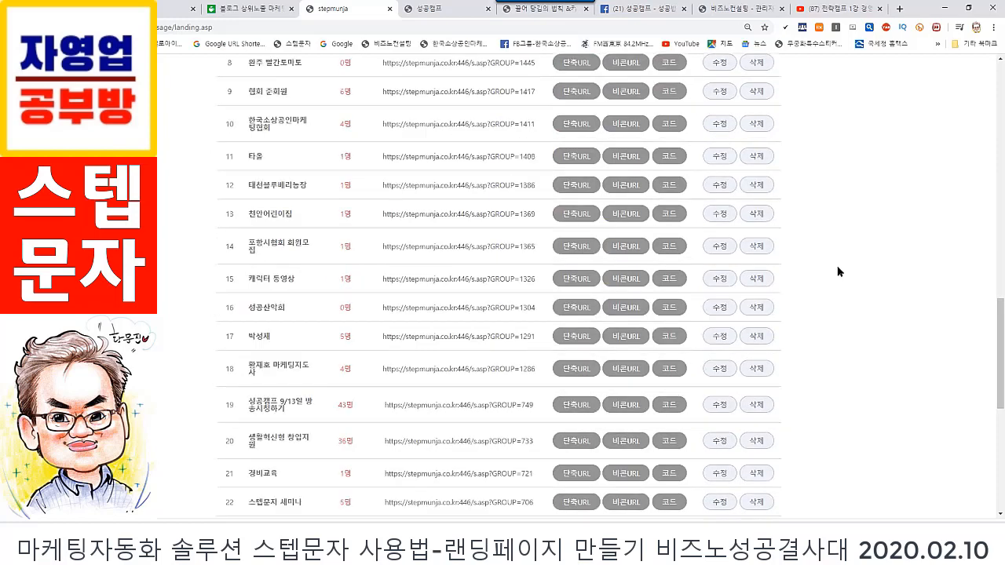
pyautogui.scroll(-1, 838, 272)
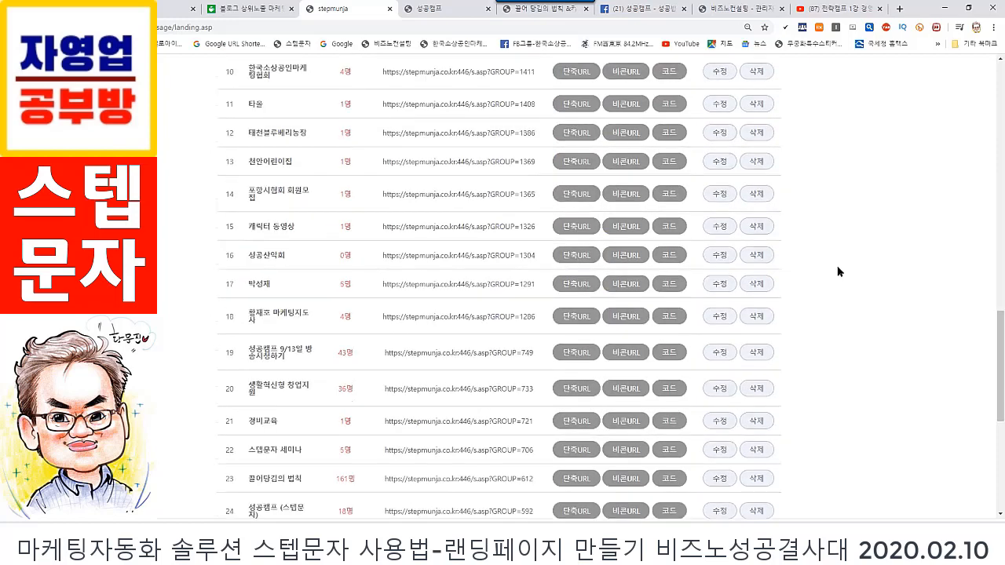
pyautogui.scroll(-2, 837, 272)
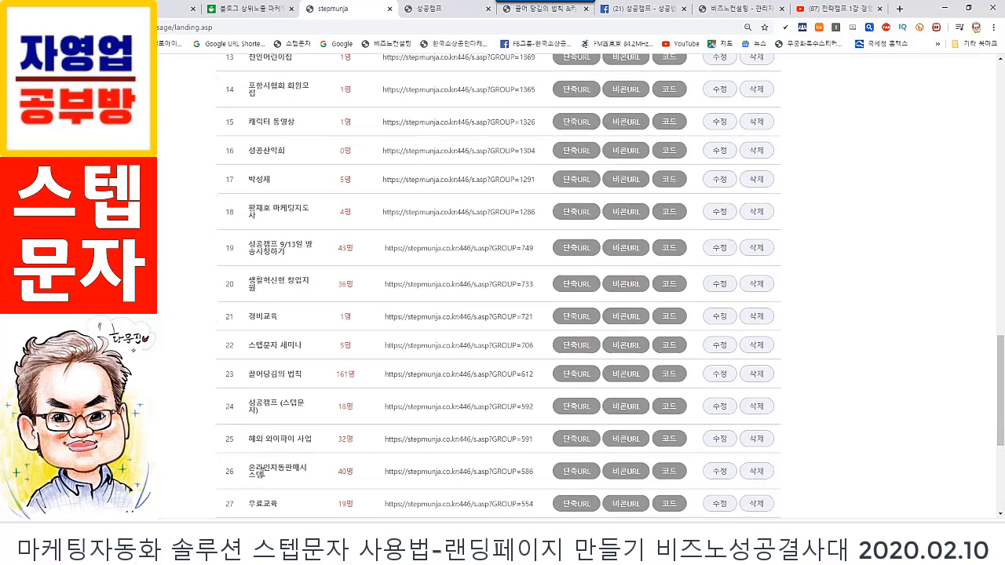
pyautogui.click(497, 472)
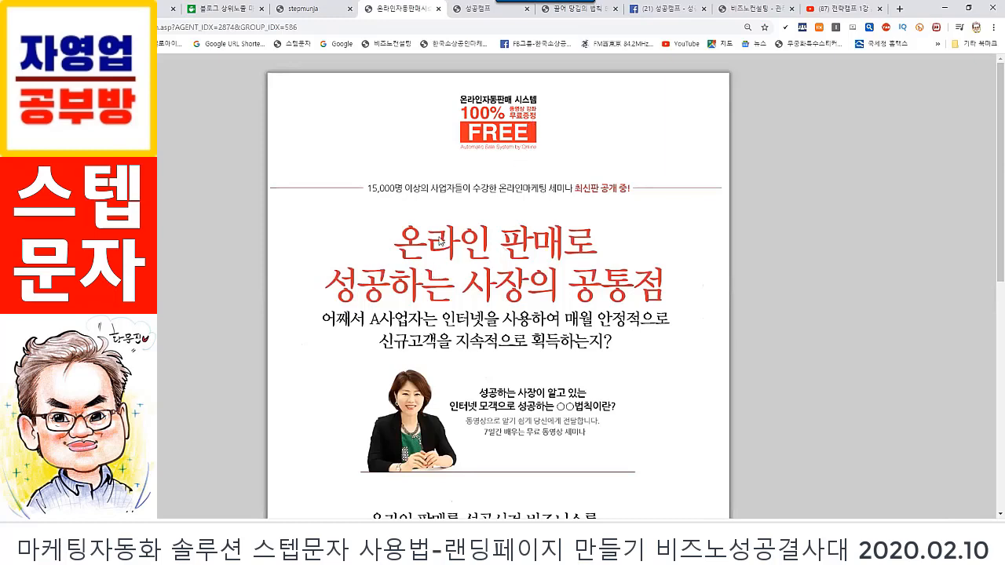
# - Read the 온라인자동판매시스템 landing page through its lecture list and sign-up form, and return to the stepmunja landing pages list
pyautogui.scroll(-2, 471, 188)
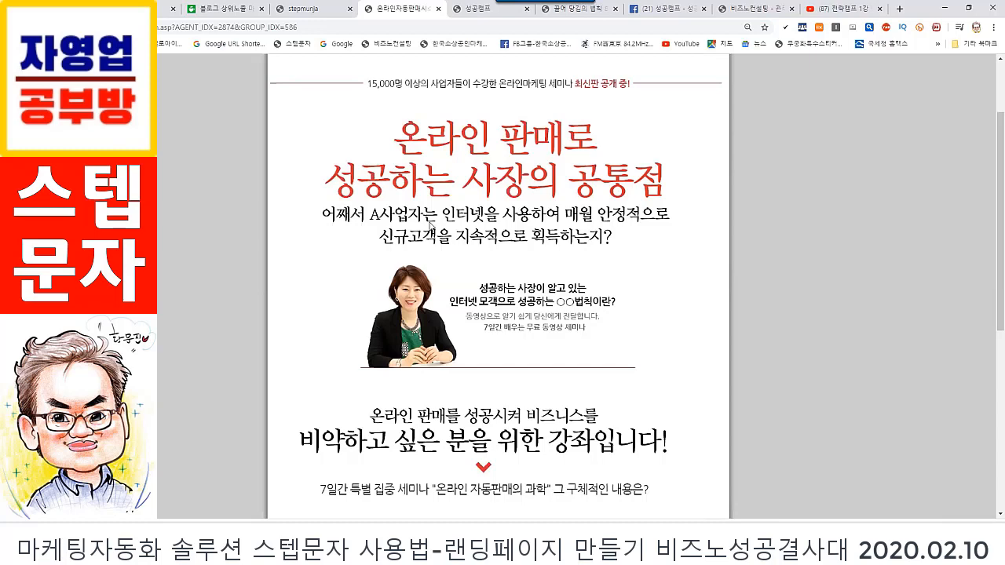
pyautogui.scroll(-2, 620, 341)
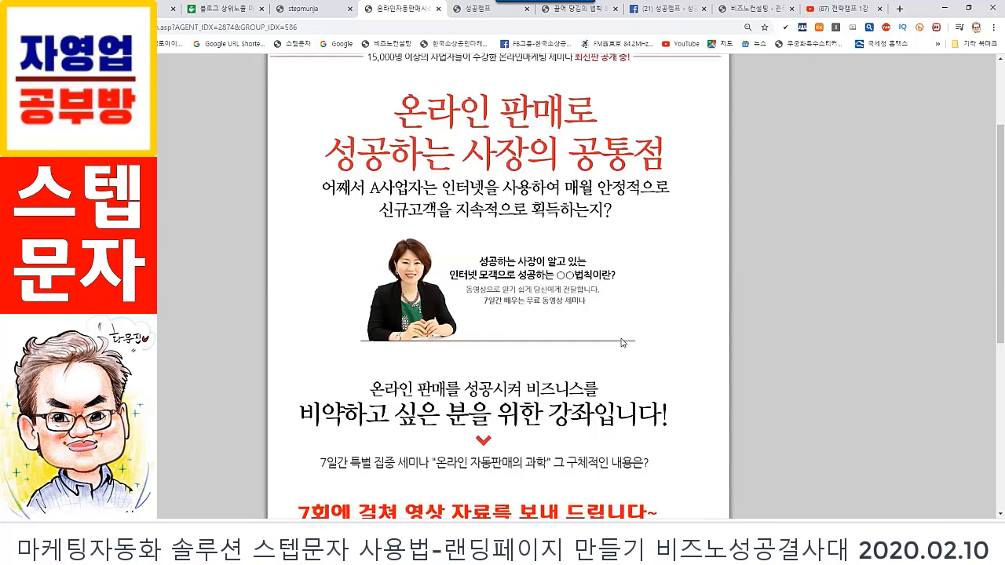
pyautogui.scroll(-1, 616, 339)
pyautogui.scroll(-1, 518, 357)
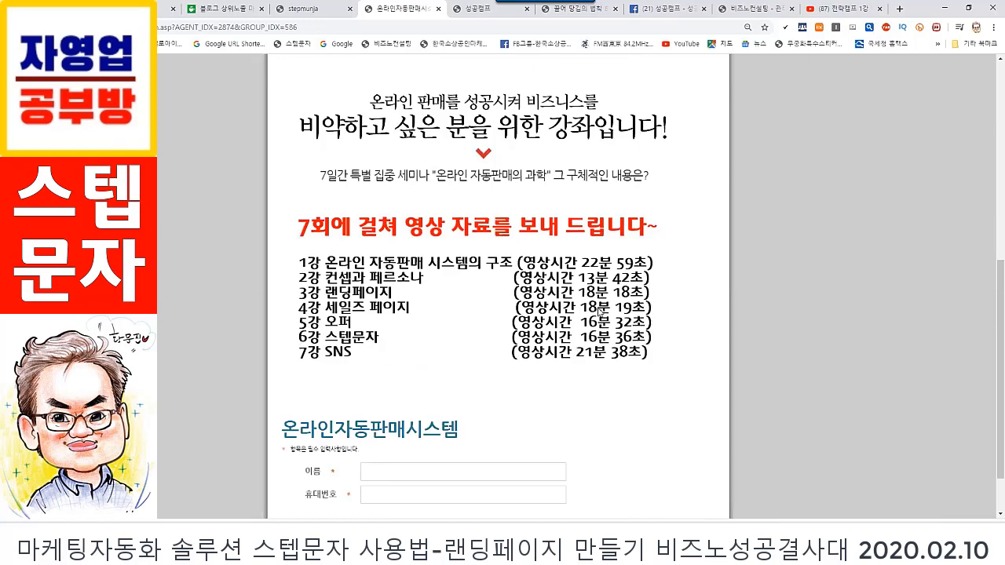
pyautogui.scroll(-1, 581, 314)
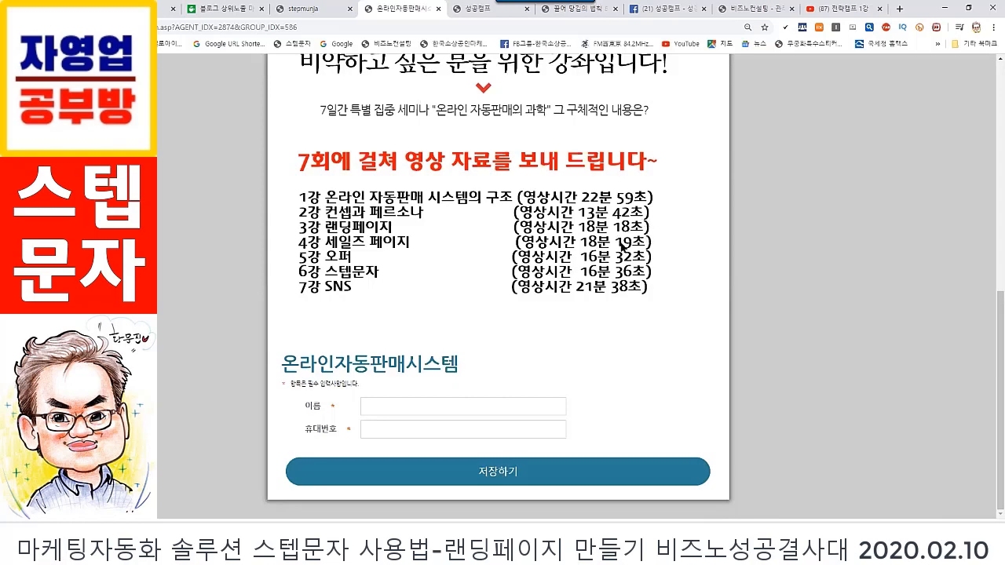
pyautogui.scroll(7, 622, 246)
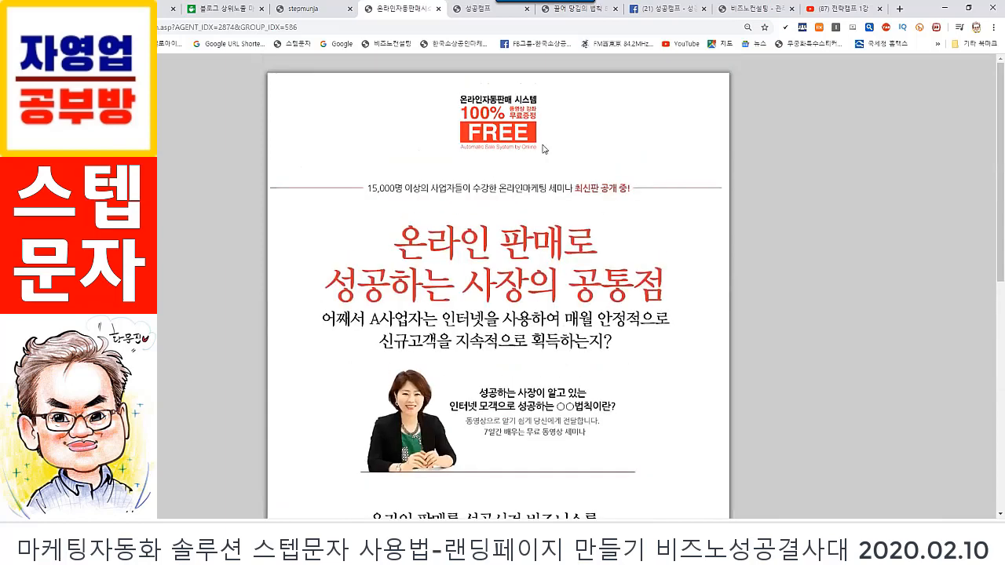
pyautogui.click(317, 17)
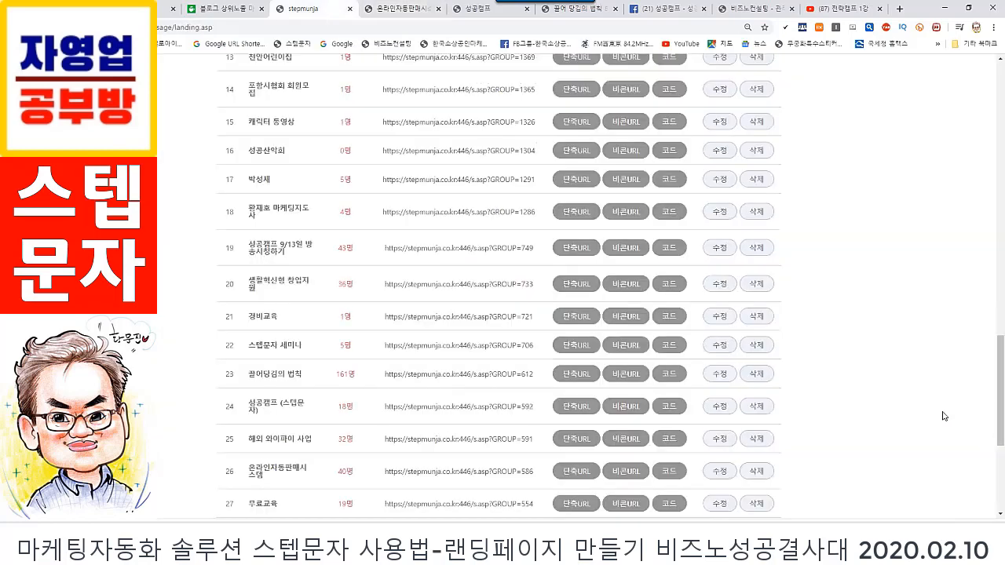
# - Open the event settings (이벤트설정) and review the STEP 01 basic settings and the start of the STEP 02 event details
pyautogui.scroll(5, 894, 386)
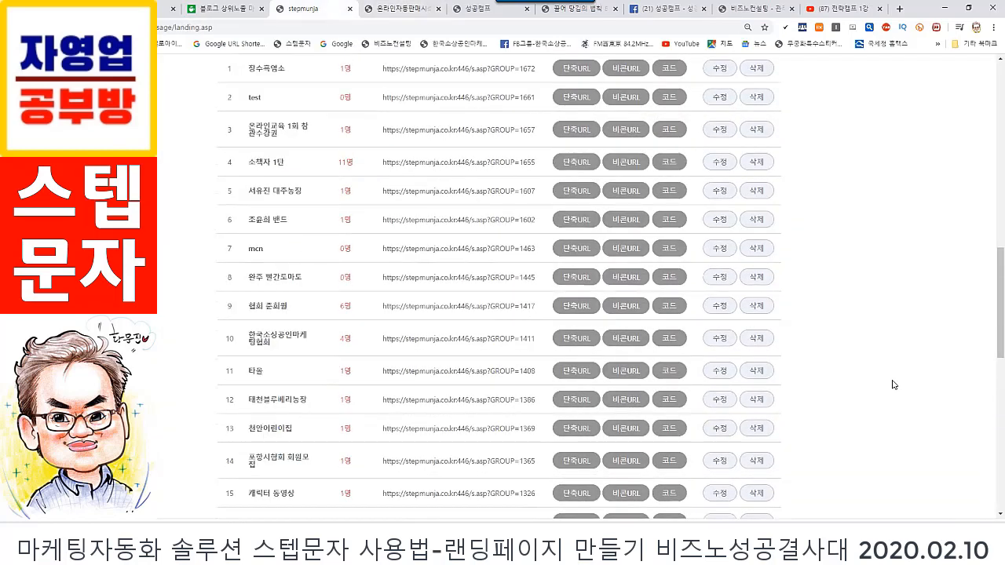
pyautogui.scroll(10, 893, 384)
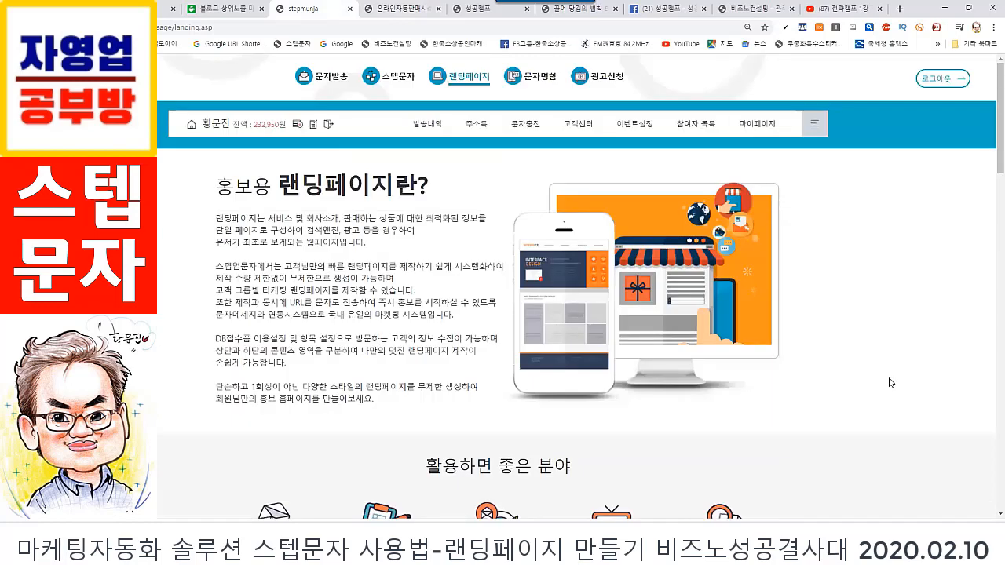
pyautogui.click(641, 127)
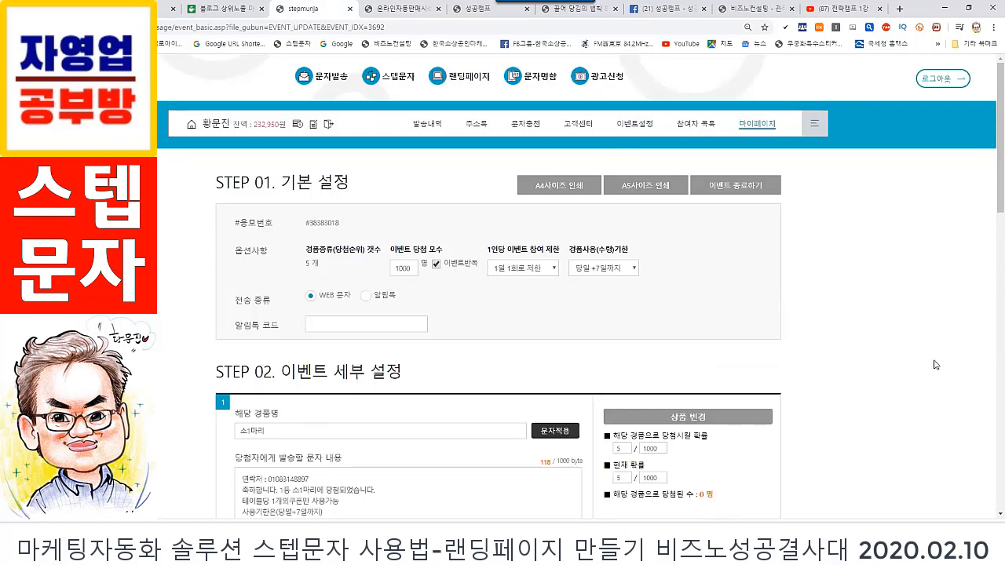
pyautogui.scroll(-2, 938, 361)
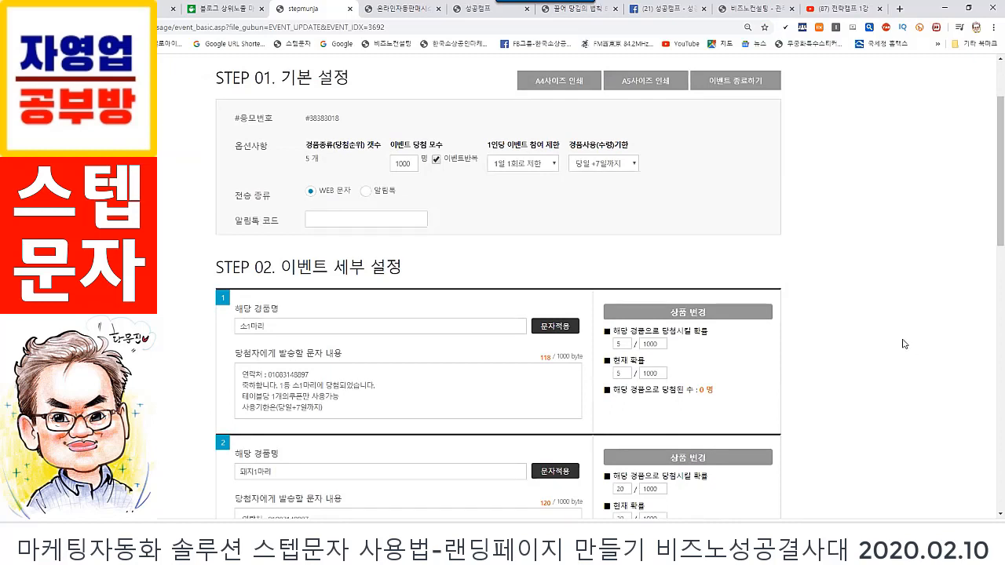
pyautogui.scroll(2, 900, 336)
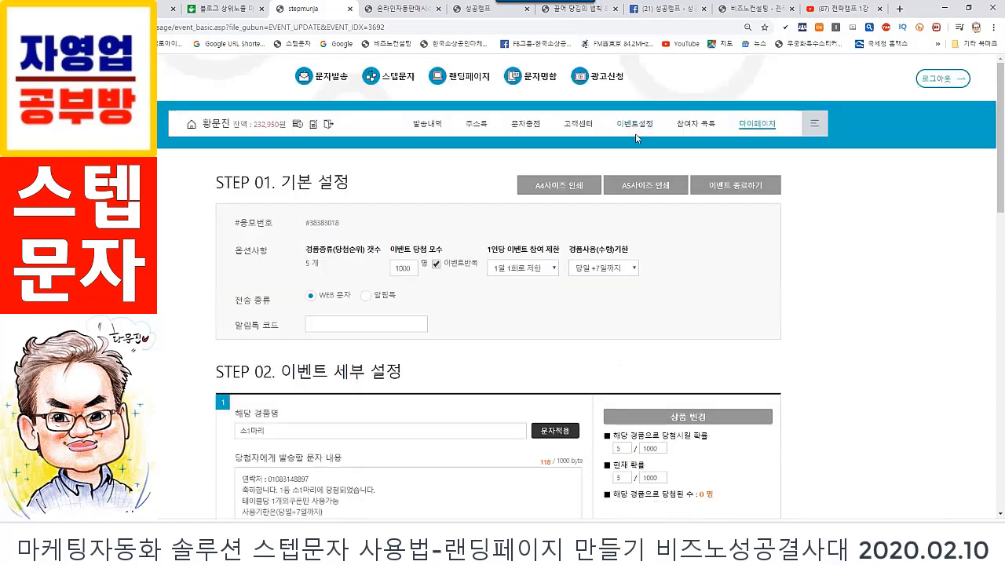
pyautogui.scroll(-2, 854, 335)
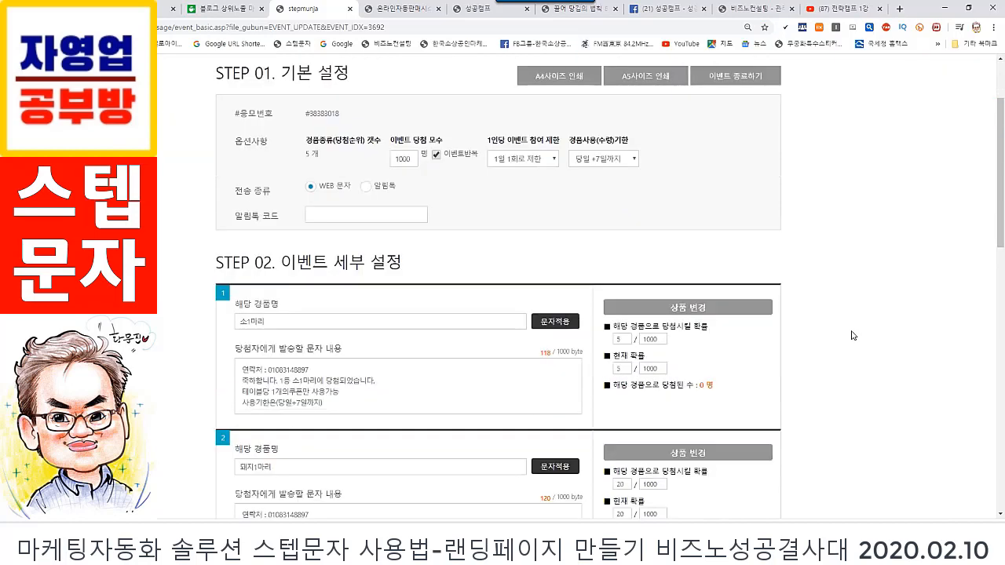
pyautogui.scroll(-1, 853, 335)
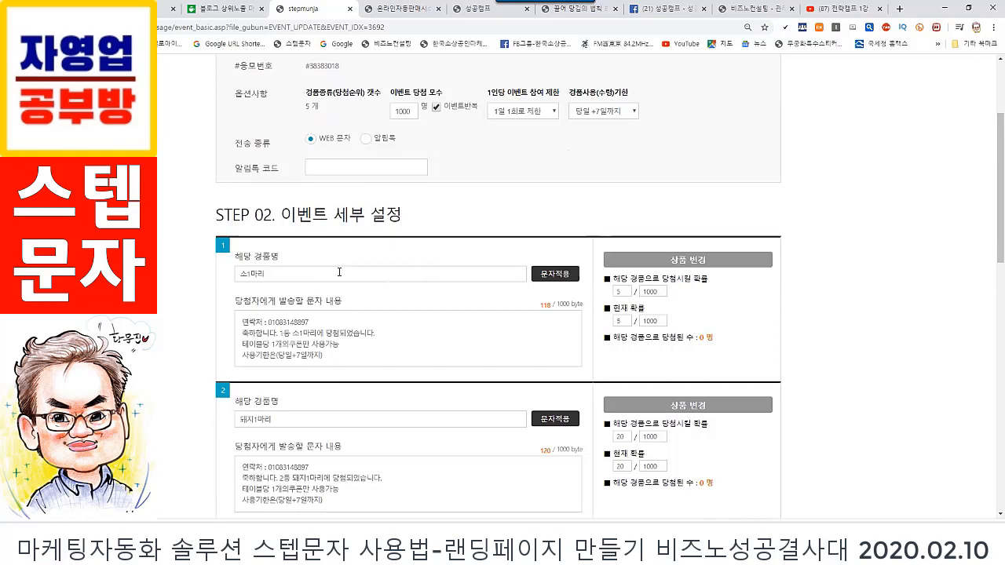
# - Examine the prize names (해당 경품명) of event prizes 1 to 5 in STEP 02, one after another
pyautogui.moveTo(276, 275); pyautogui.dragTo(225, 277)
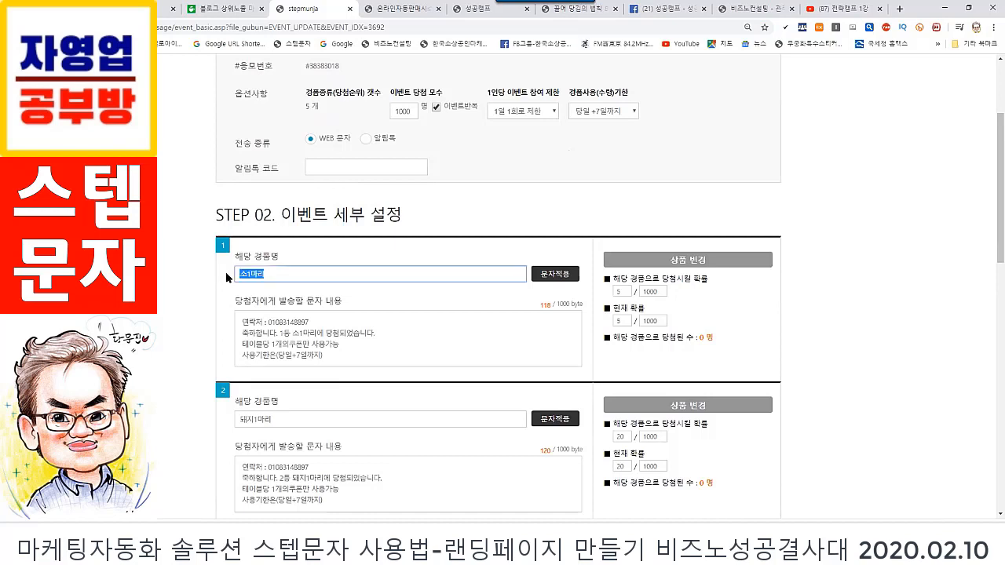
pyautogui.moveTo(298, 421); pyautogui.dragTo(217, 417)
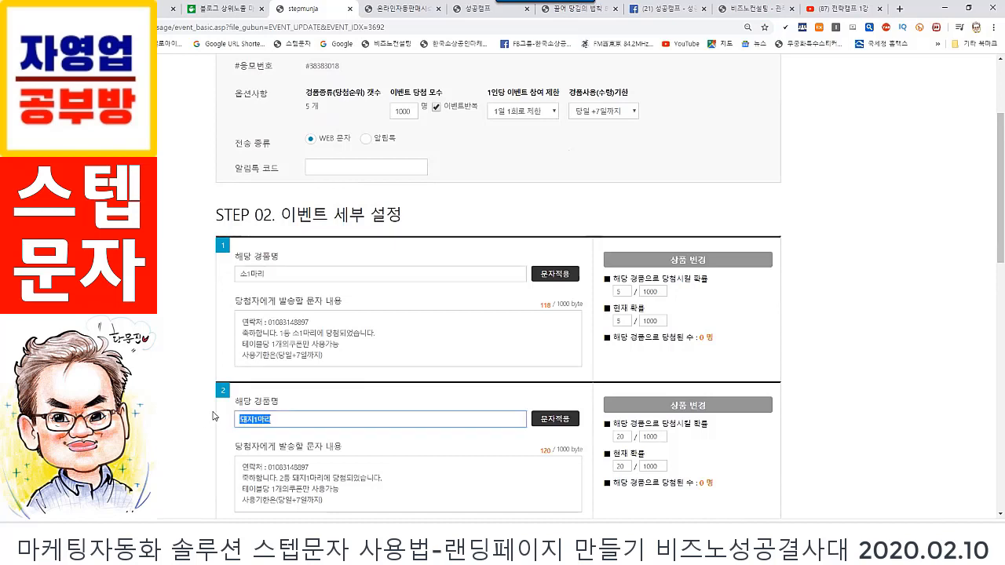
pyautogui.scroll(-3, 337, 408)
pyautogui.moveTo(281, 359); pyautogui.dragTo(215, 354)
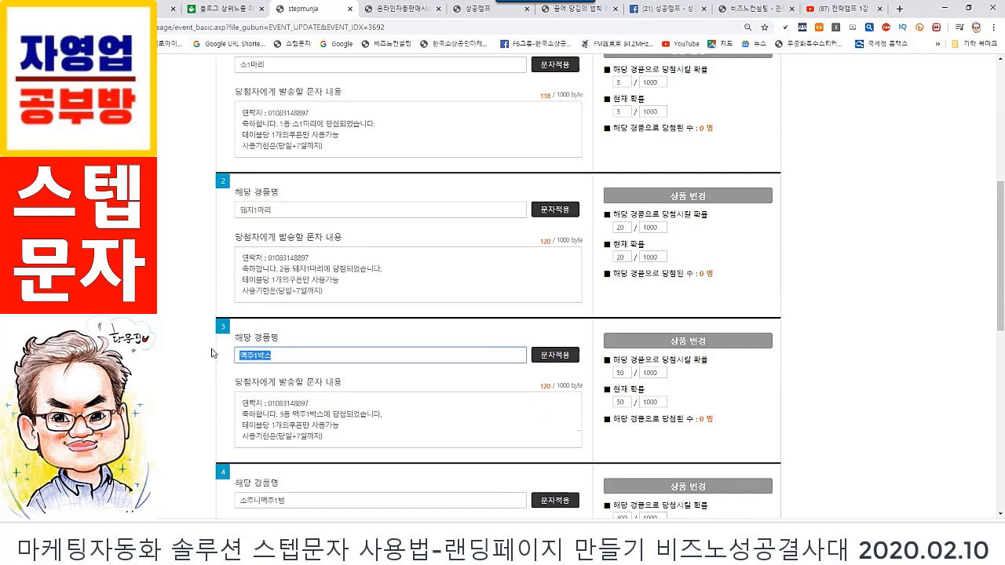
pyautogui.scroll(-2, 351, 417)
pyautogui.moveTo(301, 397); pyautogui.dragTo(191, 392)
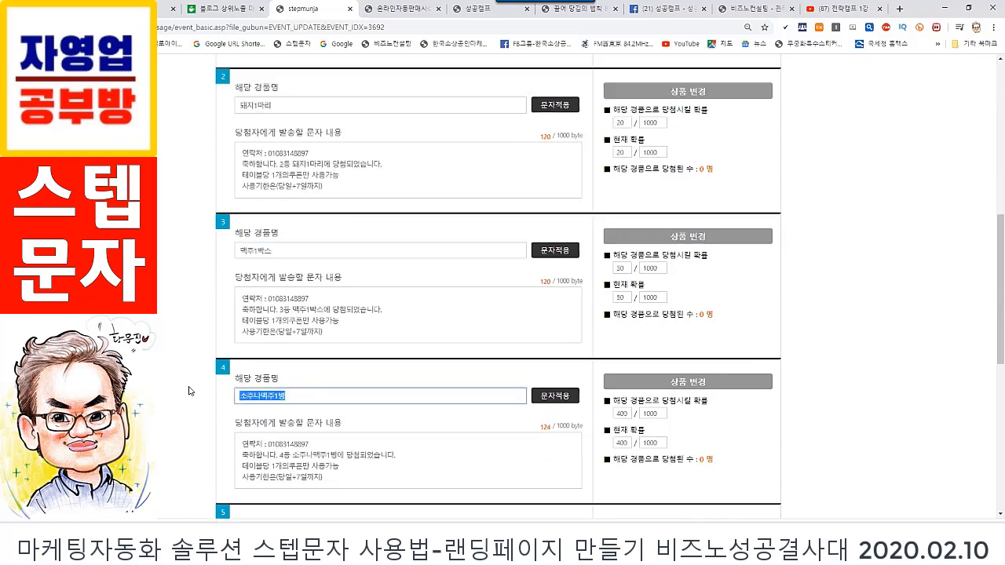
pyautogui.scroll(-3, 424, 431)
pyautogui.moveTo(294, 389); pyautogui.dragTo(222, 383)
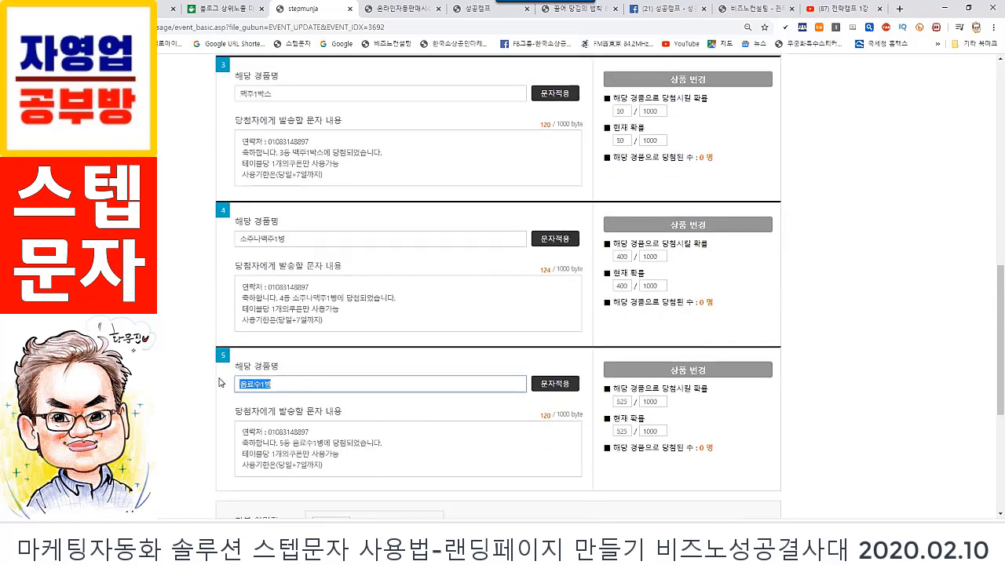
# - Compare the winning probabilities (해당 경품으로 당첨시킬 확률) of the event prizes with their prize names, from prize 1 to prize 4
pyautogui.scroll(7, 502, 285)
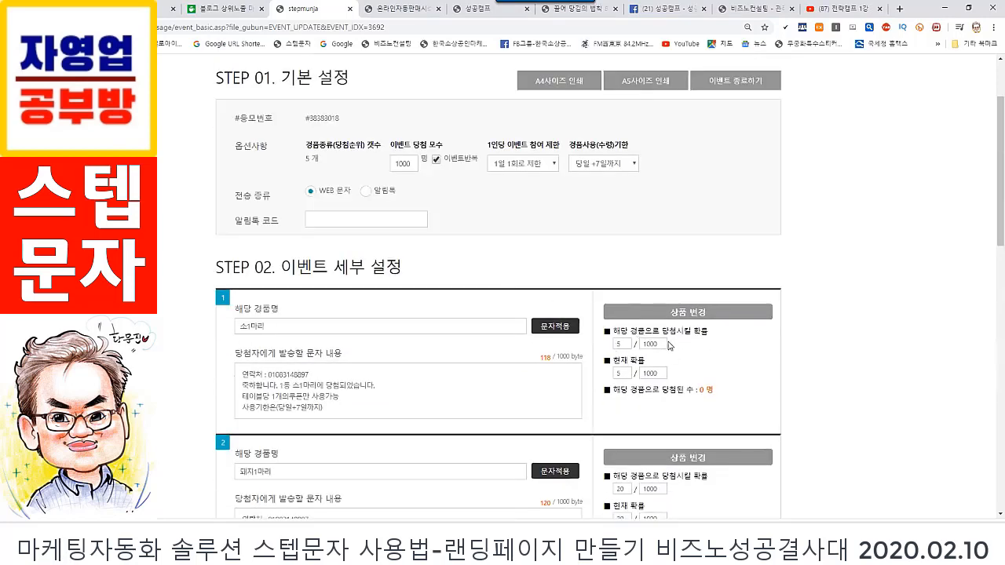
pyautogui.moveTo(664, 343); pyautogui.dragTo(613, 350)
pyautogui.scroll(-2, 693, 470)
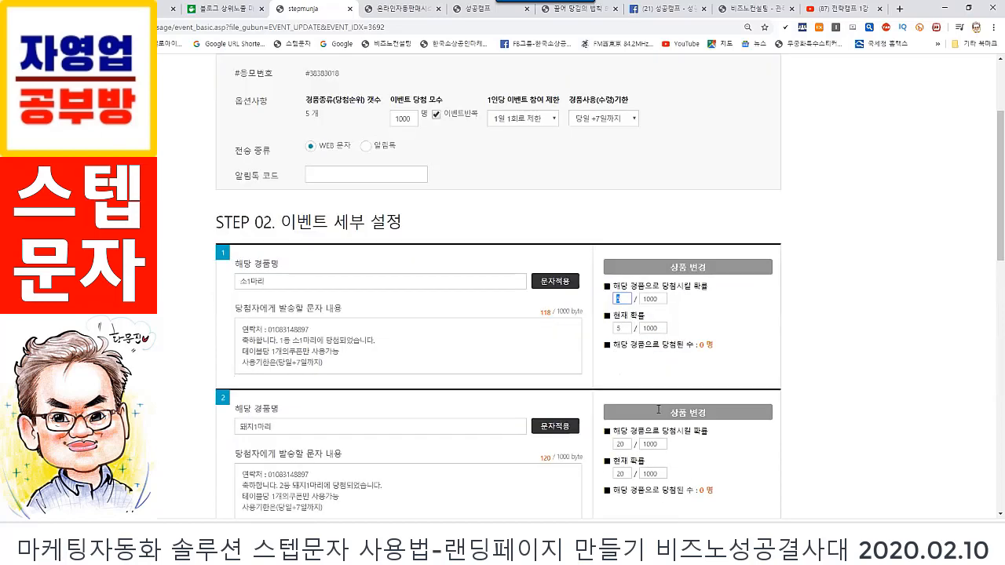
pyautogui.moveTo(666, 385); pyautogui.dragTo(612, 386)
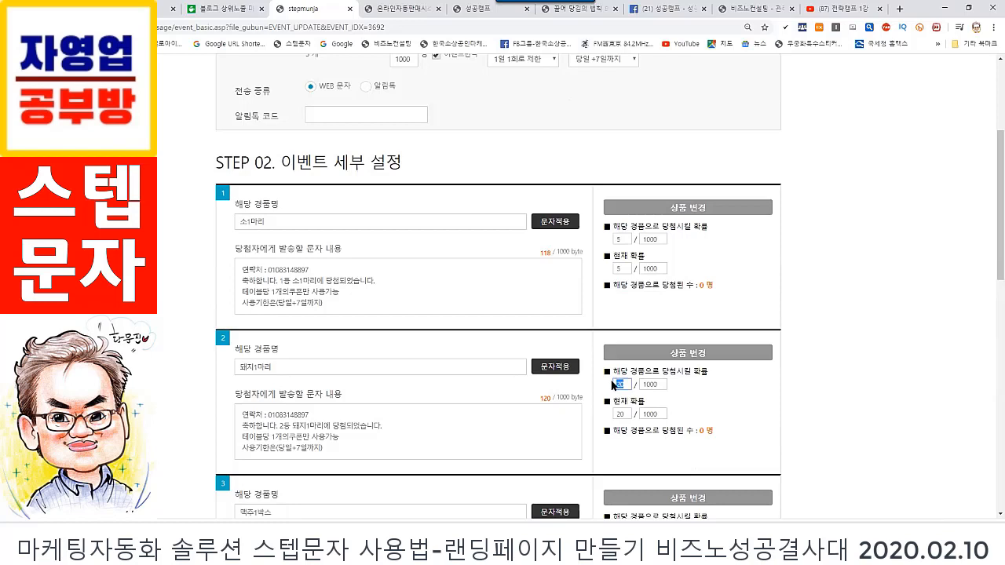
pyautogui.doubleClick(272, 221)
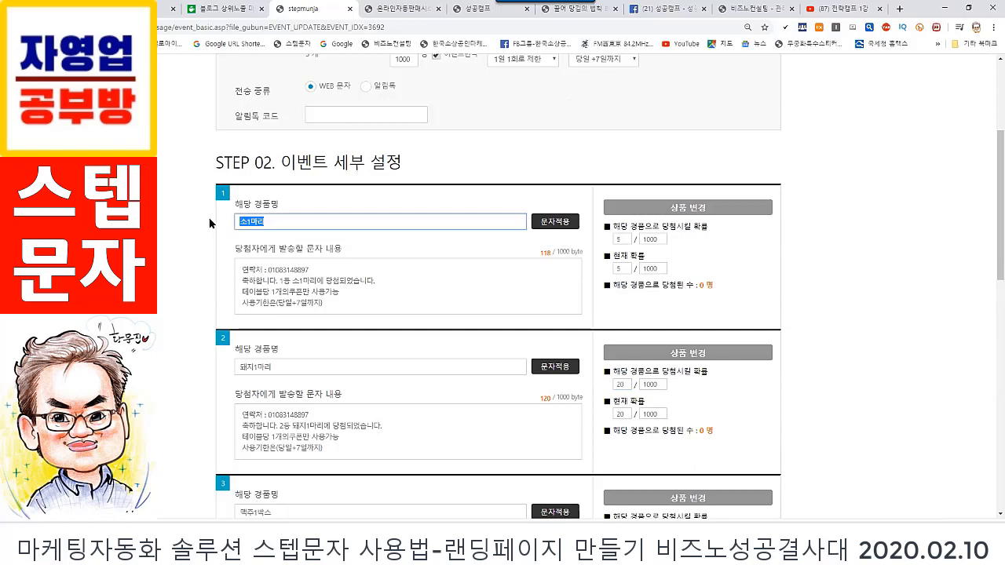
pyautogui.doubleClick(624, 241)
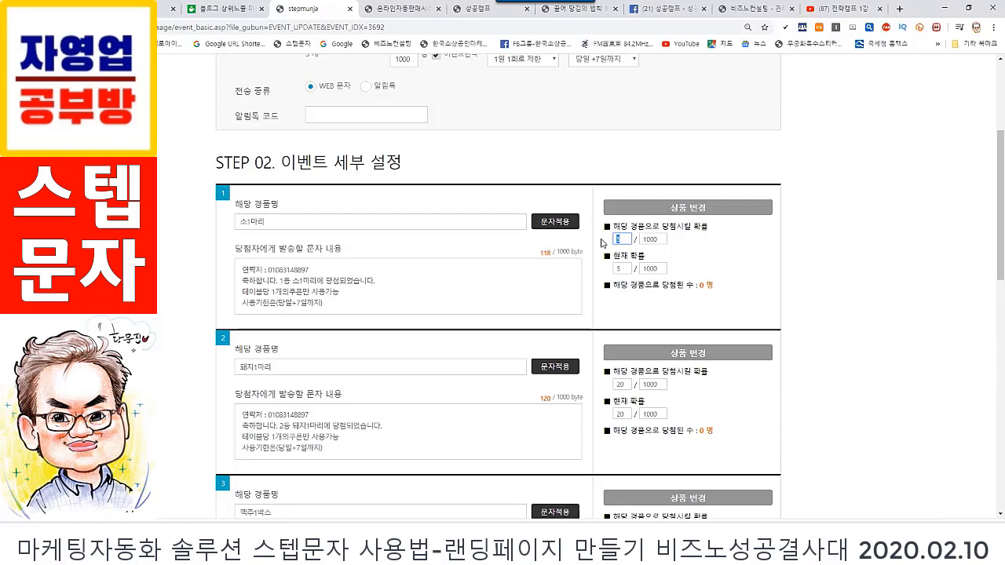
pyautogui.scroll(-3, 455, 339)
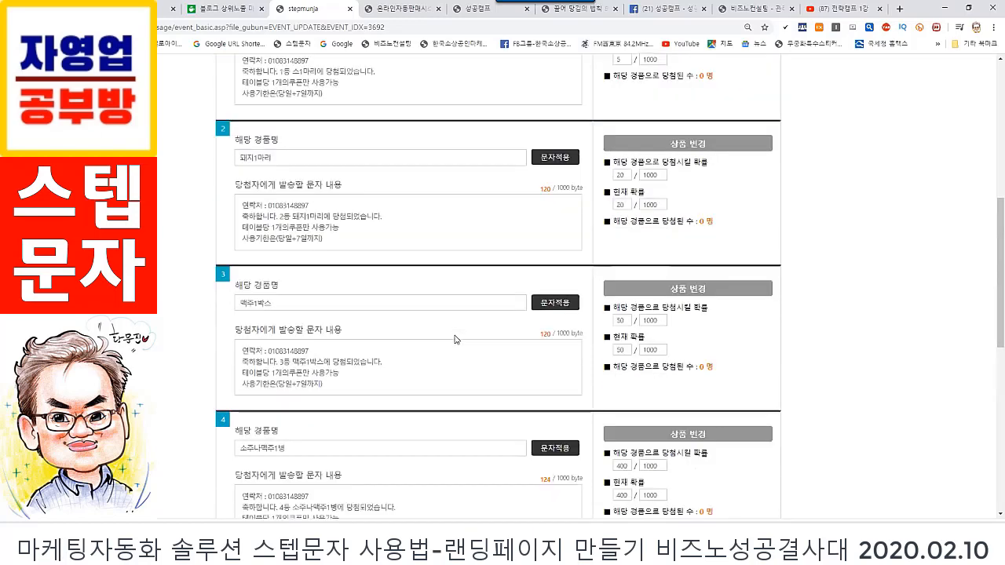
pyautogui.scroll(-4, 455, 340)
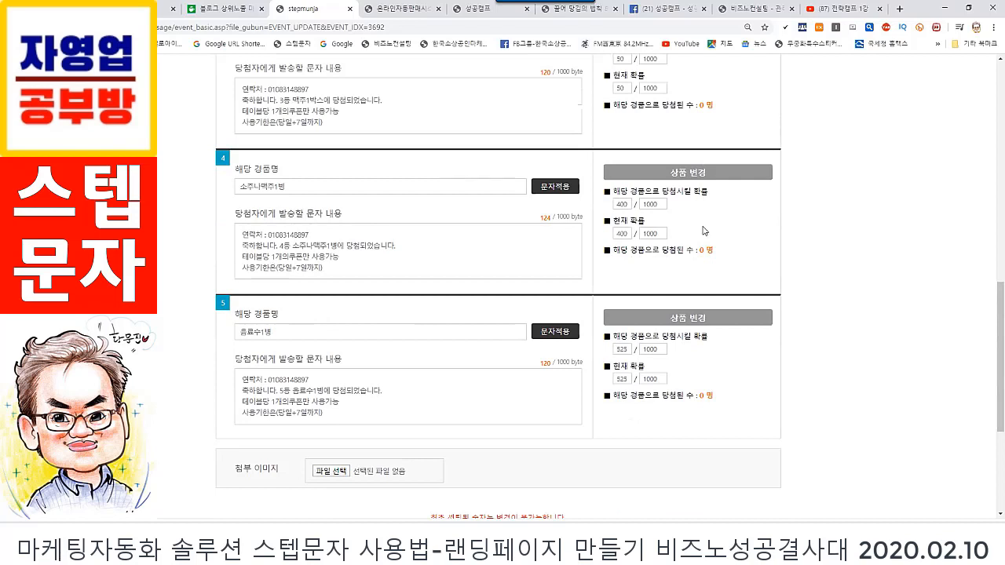
pyautogui.doubleClick(625, 202)
pyautogui.moveTo(318, 189); pyautogui.dragTo(201, 189)
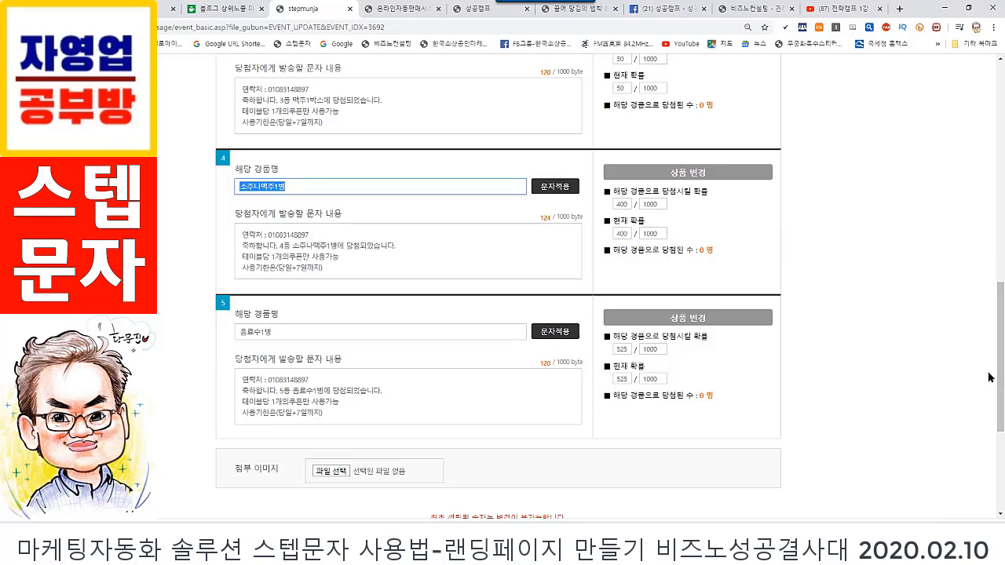
# - Return to the STEP 01 basic settings and examine the event's entry number (응모번호)
pyautogui.scroll(3, 985, 375)
pyautogui.scroll(6, 964, 375)
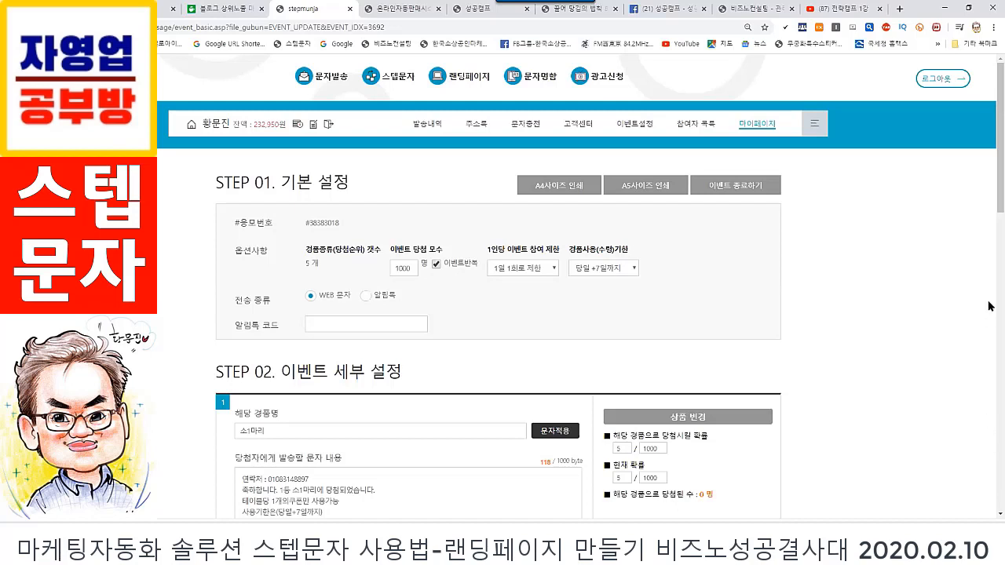
pyautogui.scroll(-2, 916, 277)
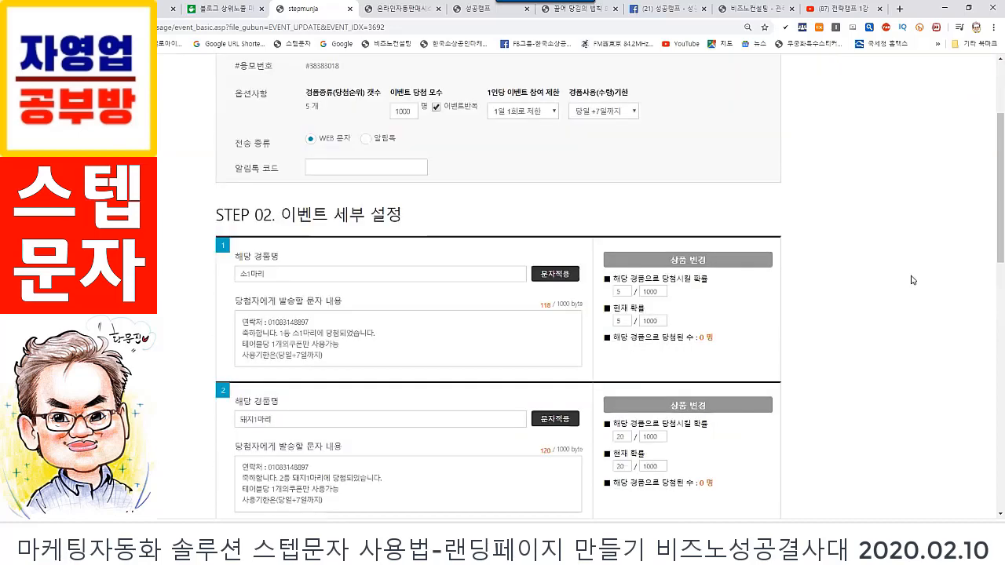
pyautogui.scroll(2, 903, 285)
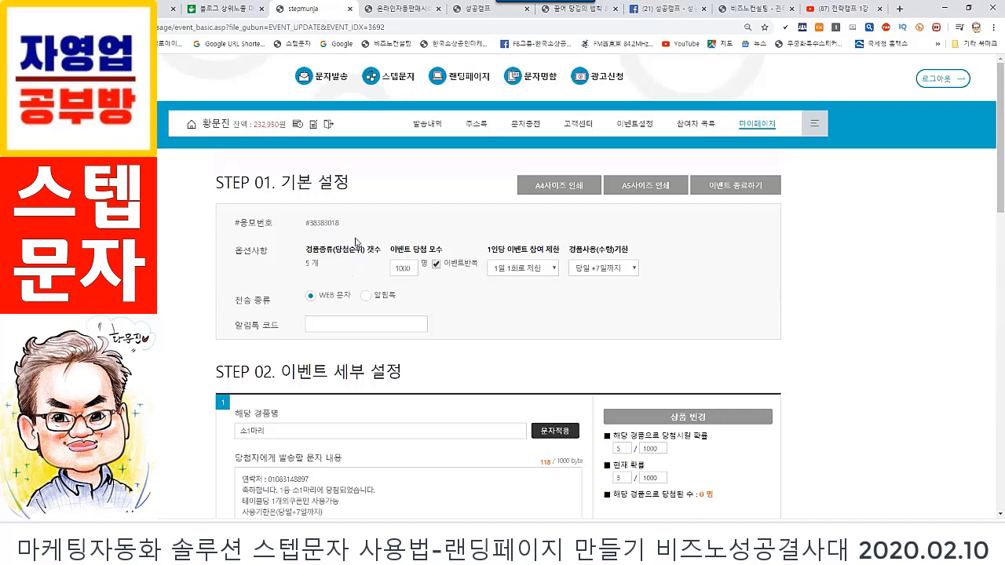
pyautogui.moveTo(305, 223); pyautogui.dragTo(345, 221)
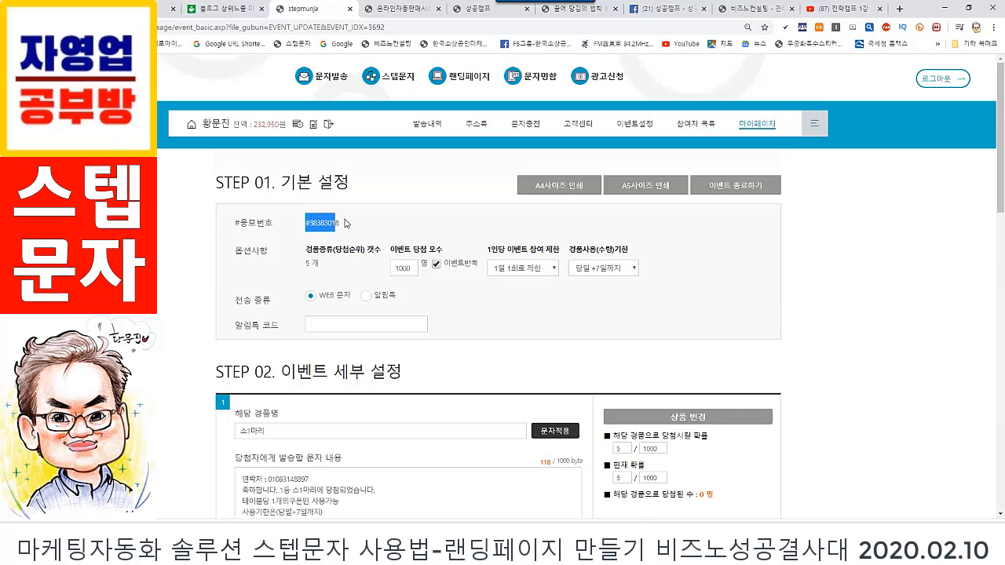
pyautogui.click(351, 221)
pyautogui.tripleClick(339, 226)
pyautogui.click(339, 226)
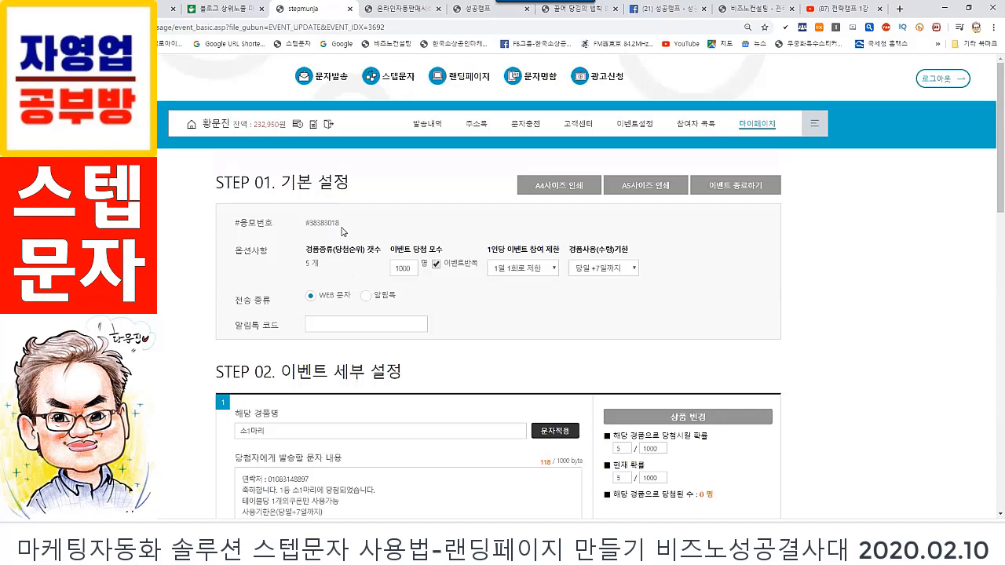
pyautogui.tripleClick(339, 226)
pyautogui.click(348, 227)
pyautogui.moveTo(321, 223)
pyautogui.mouseDown()
pyautogui.moveTo(301, 220)
pyautogui.moveTo(320, 223)
pyautogui.mouseUp()
pyautogui.click(307, 222)
# - Look through the STEP 02 prize entries again, including their winner messages and probabilities
pyautogui.scroll(-1, 512, 380)
pyautogui.scroll(-3, 510, 381)
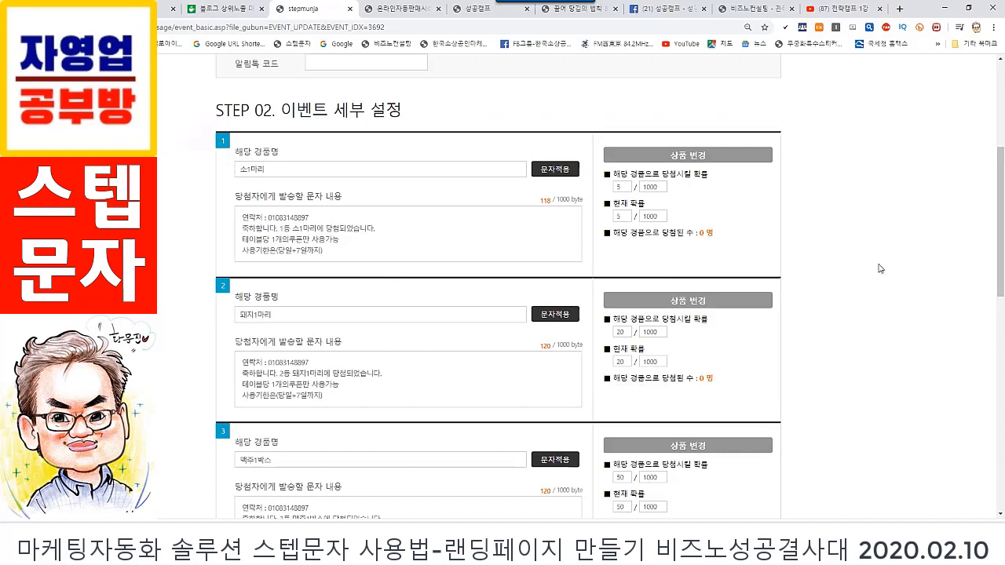
pyautogui.scroll(-1, 880, 267)
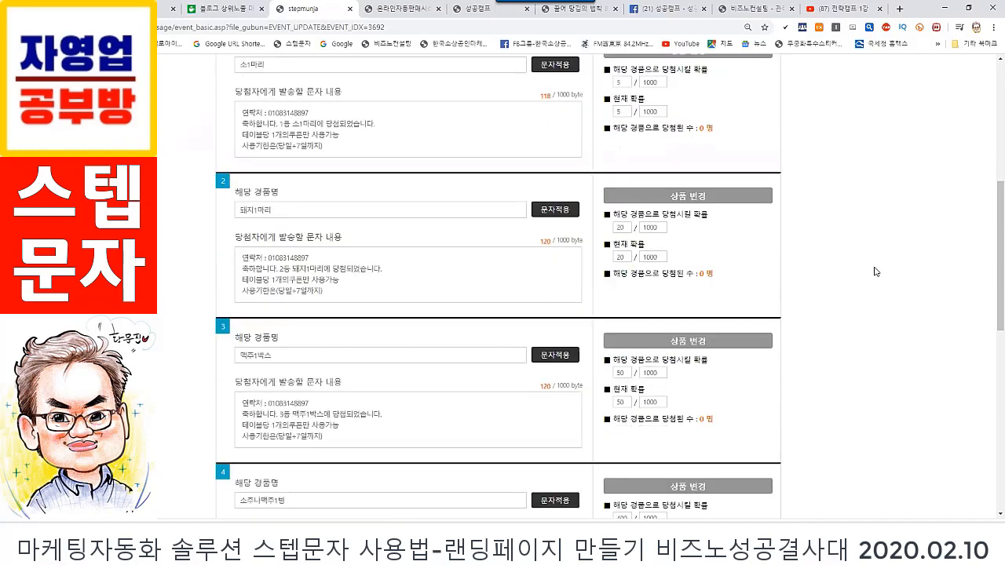
pyautogui.scroll(-2, 833, 302)
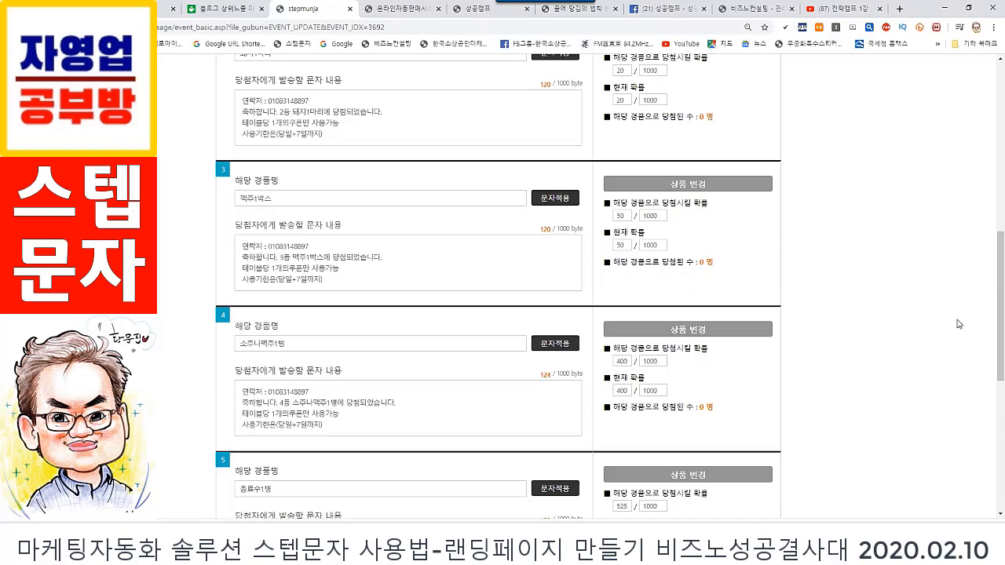
pyautogui.scroll(3, 944, 311)
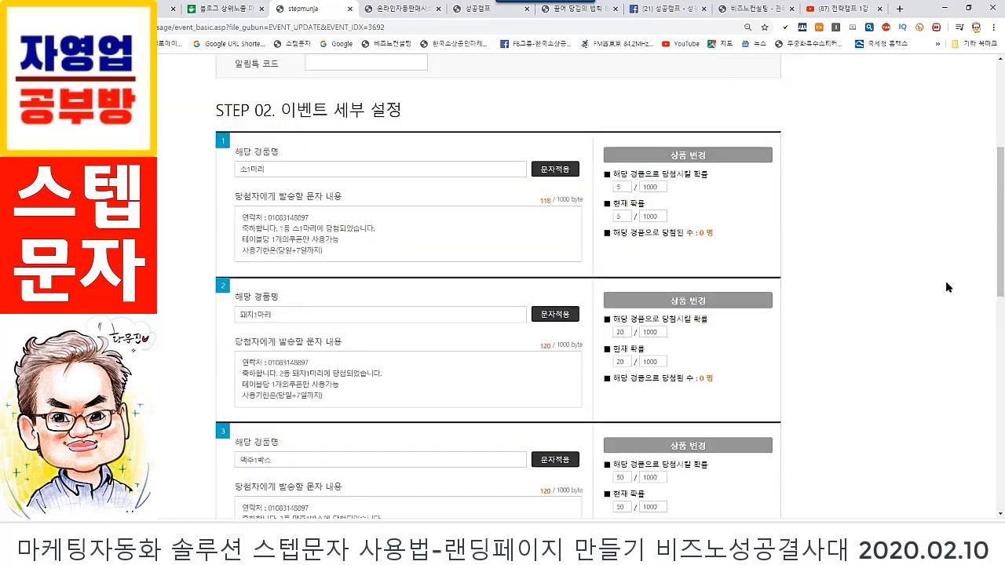
pyautogui.scroll(3, 927, 291)
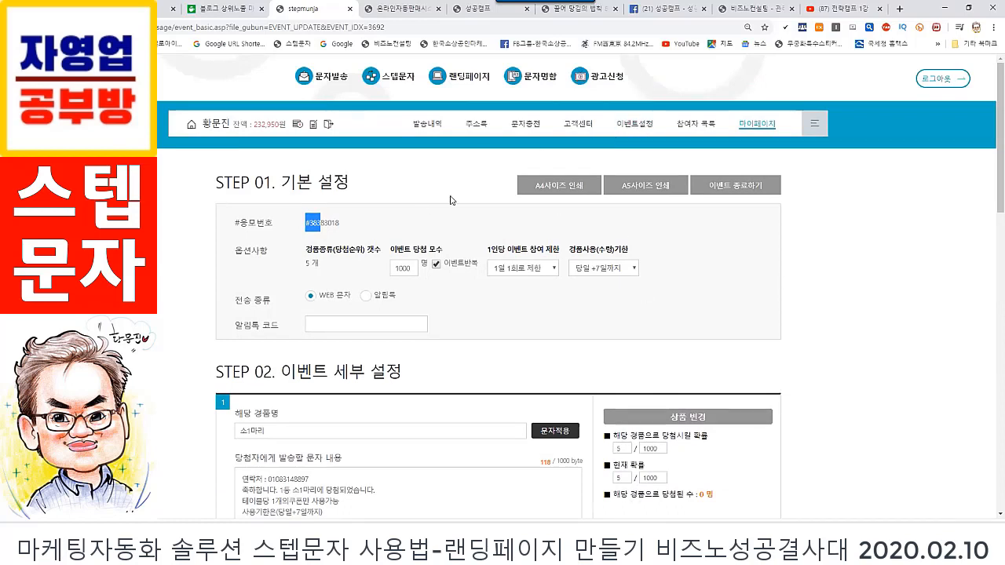
pyautogui.scroll(-3, 613, 240)
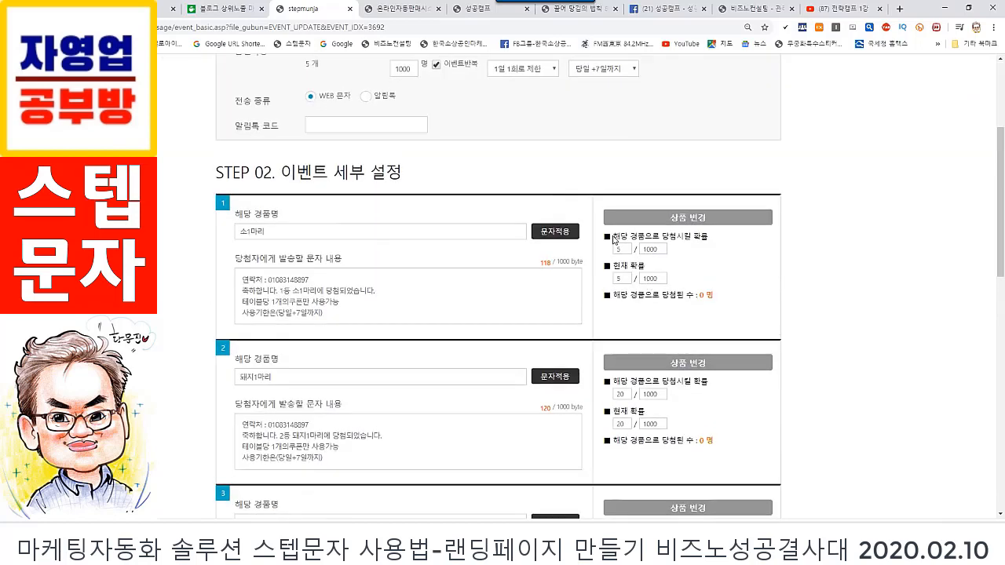
# - Go to the landing pages (랜딩페이지) section and start a new promotional landing page (신규 홍보 랜딩페이지 만들기)
pyautogui.scroll(3, 613, 239)
pyautogui.click(472, 79)
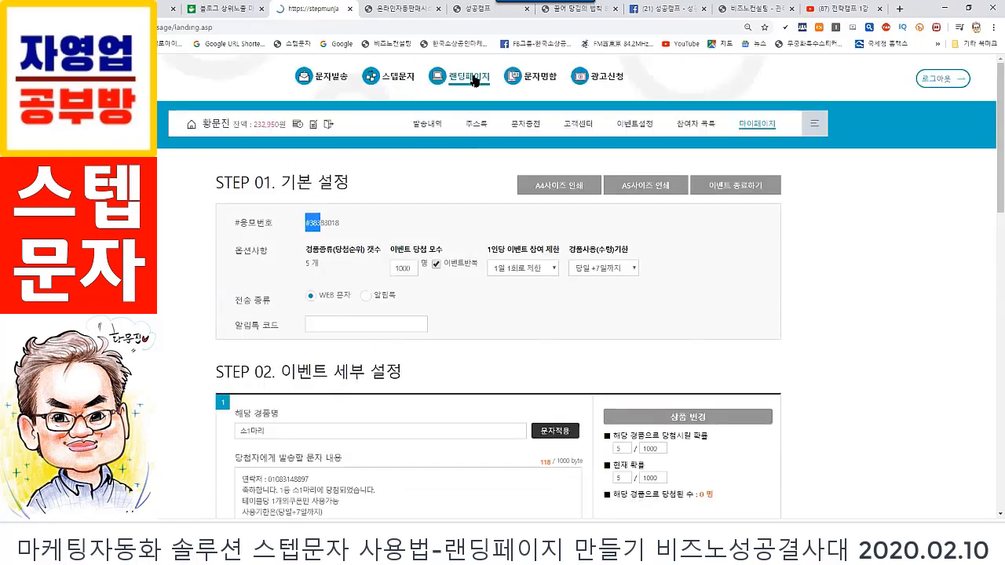
pyautogui.scroll(-3, 889, 369)
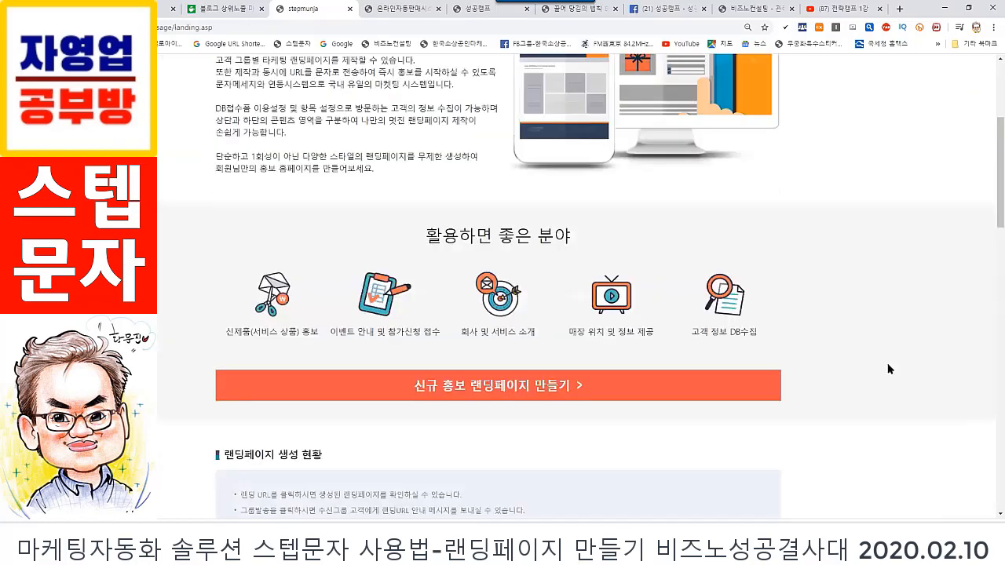
pyautogui.scroll(-1, 887, 369)
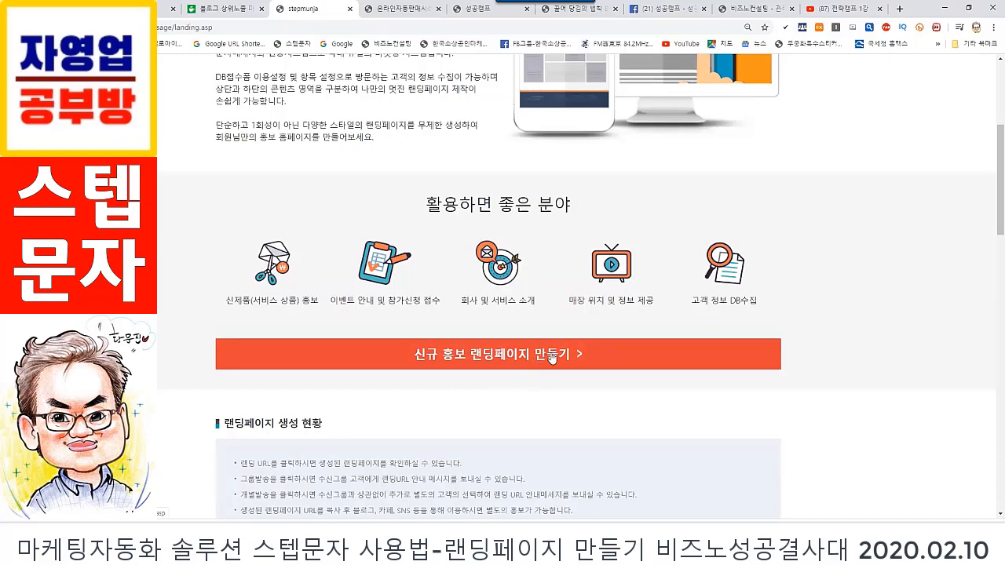
pyautogui.click(515, 363)
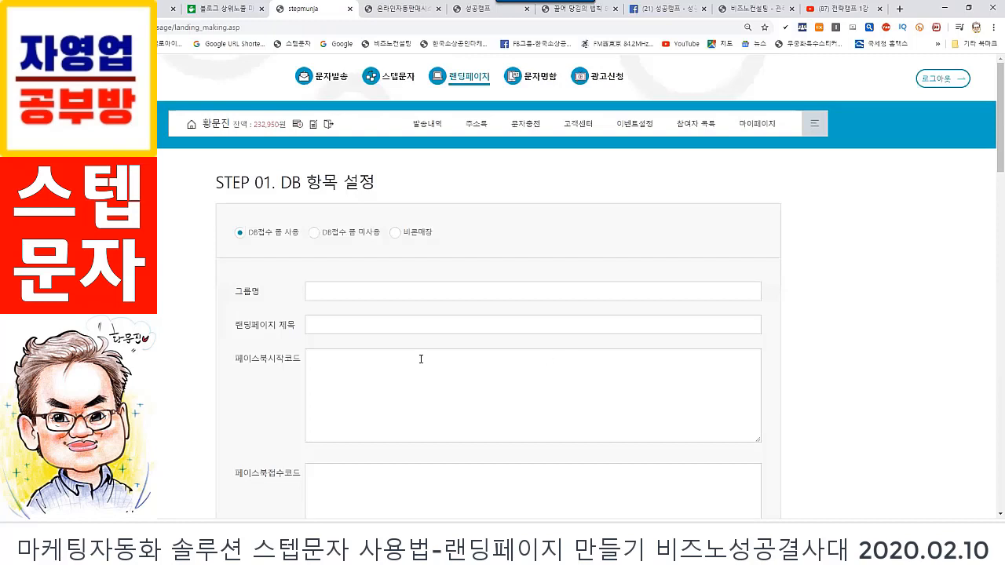
# - Set the landing page's group name (그룹명) to "빨래방예비창업자"
pyautogui.click(319, 288)
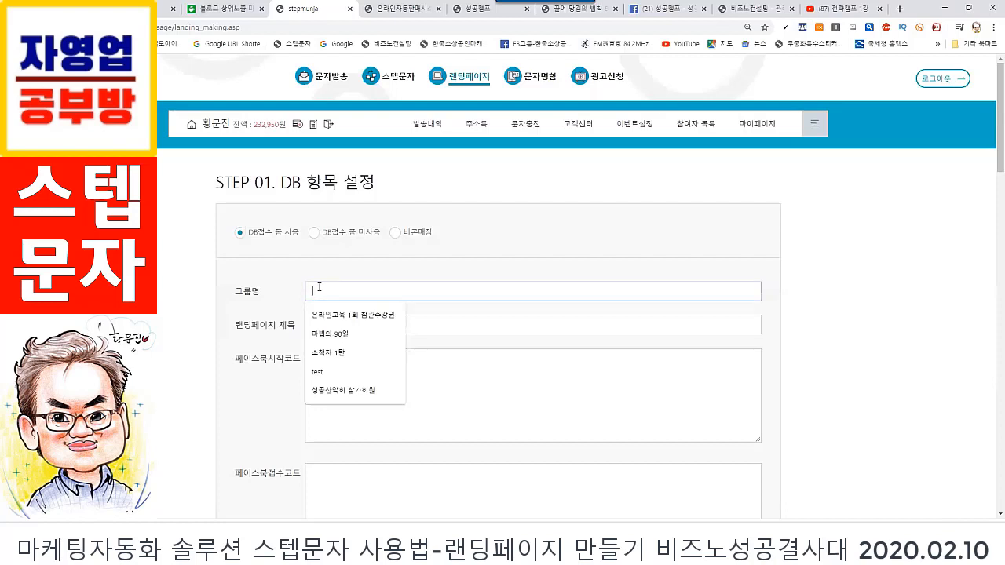
pyautogui.write('ㅂ')
pyautogui.press('BackSpace')
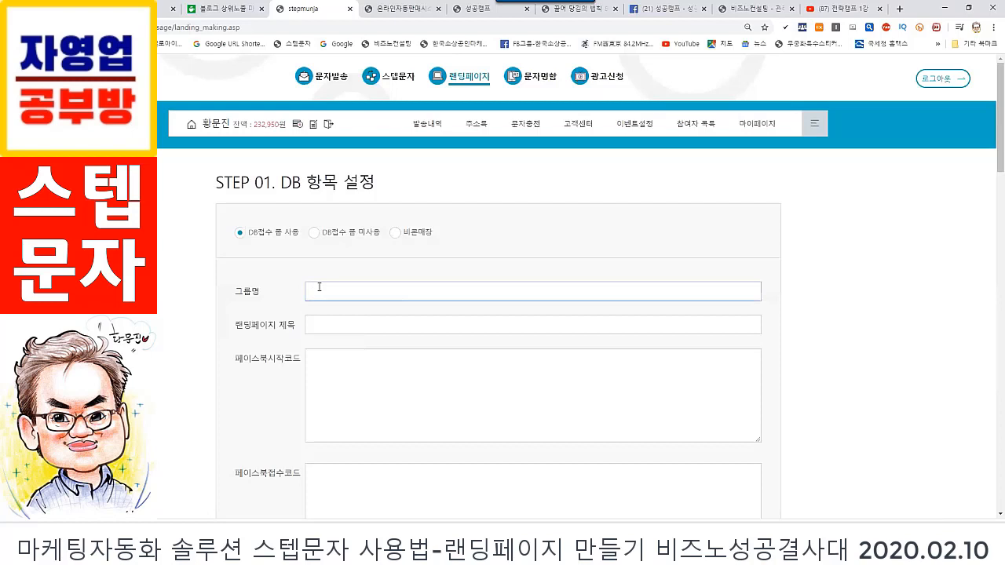
pyautogui.write('ㅂ')
pyautogui.write('빨래방ㅇ')
pyautogui.write('예비창업자')
# - Set the landing page title (랜딩페이지 제목) to "3회창업정보신청하기" and dismiss the advertisement popup
pyautogui.click(345, 328)
pyautogui.click(345, 328)
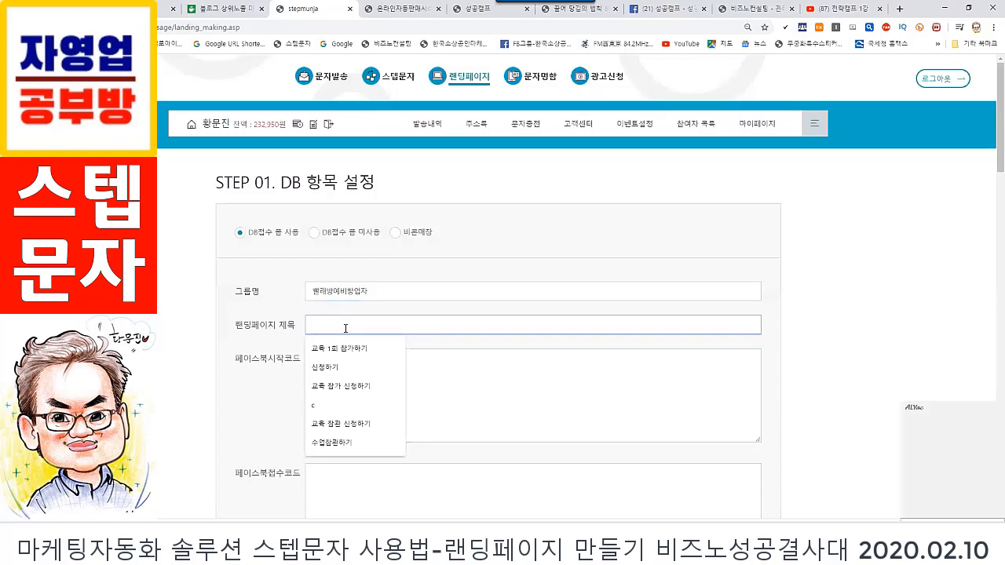
pyautogui.write('3')
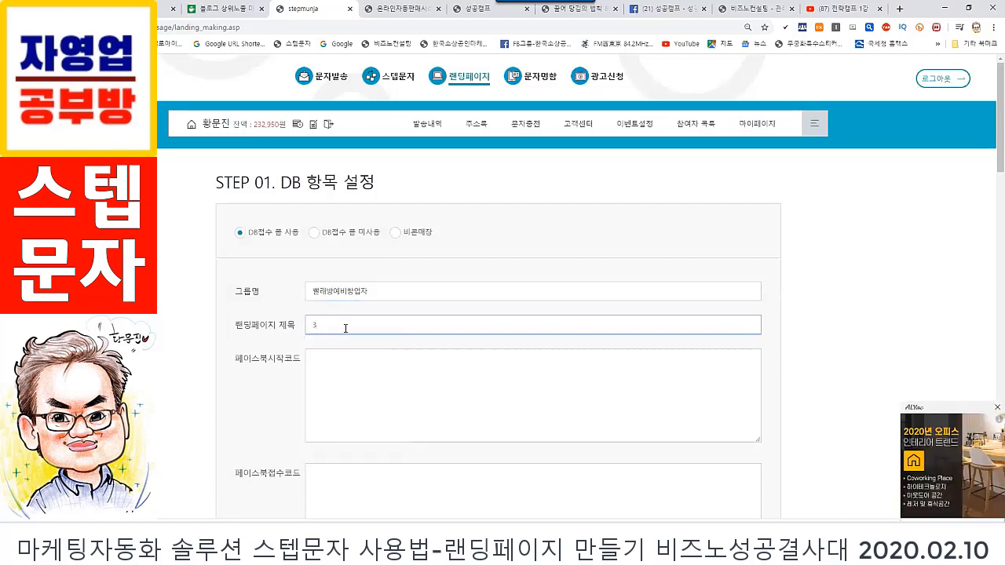
pyautogui.write('회창업정보신청하기')
pyautogui.click(956, 399)
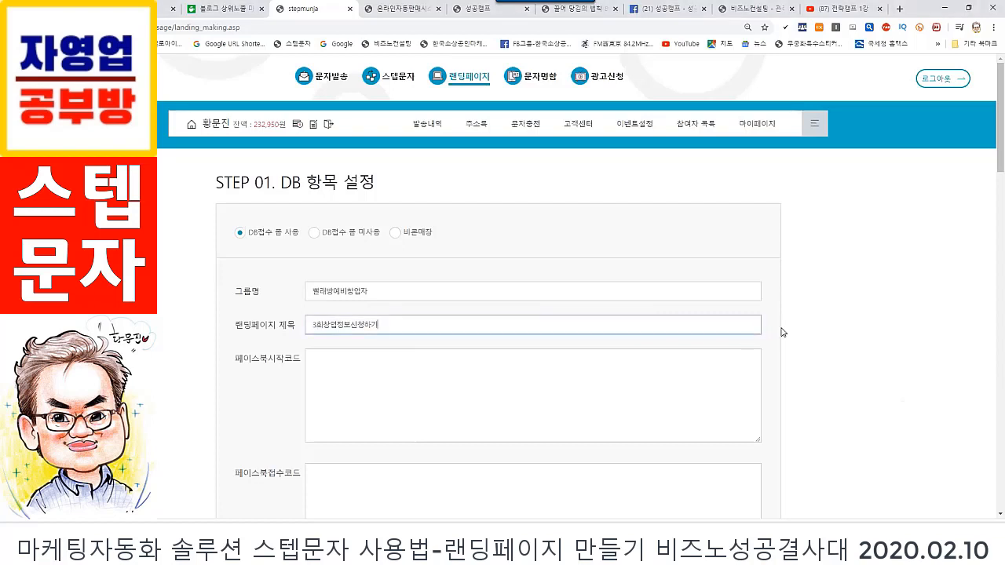
# - Open the file selection for the top logo file (상단 로고 파일) and look through the images in the current folder
pyautogui.scroll(-2, 784, 333)
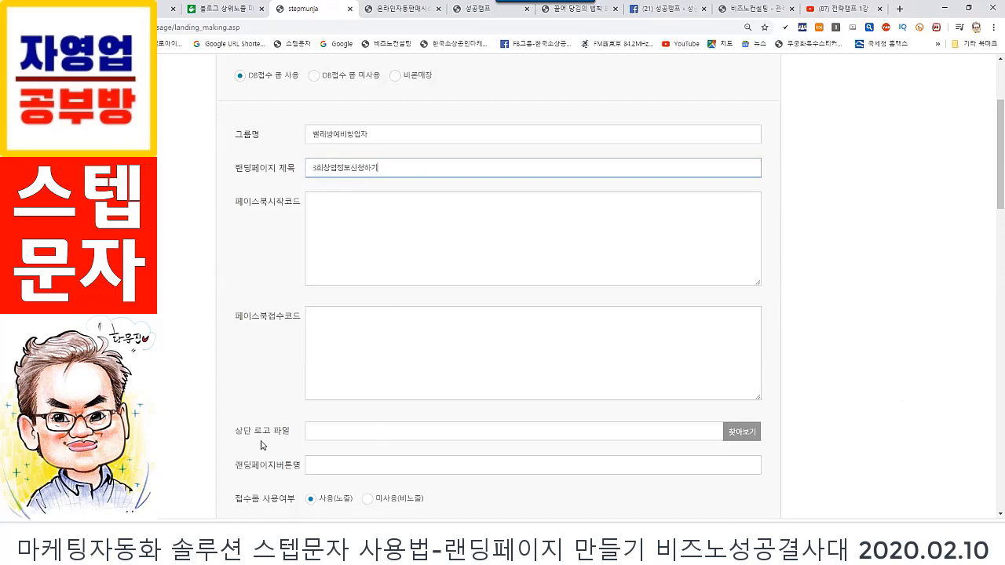
pyautogui.moveTo(237, 431); pyautogui.dragTo(293, 442)
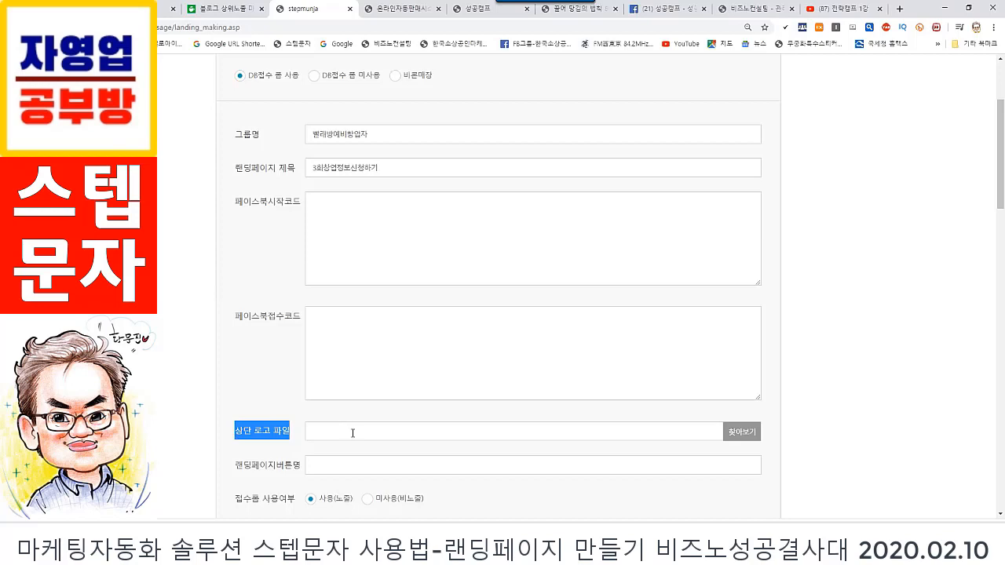
pyautogui.click(747, 436)
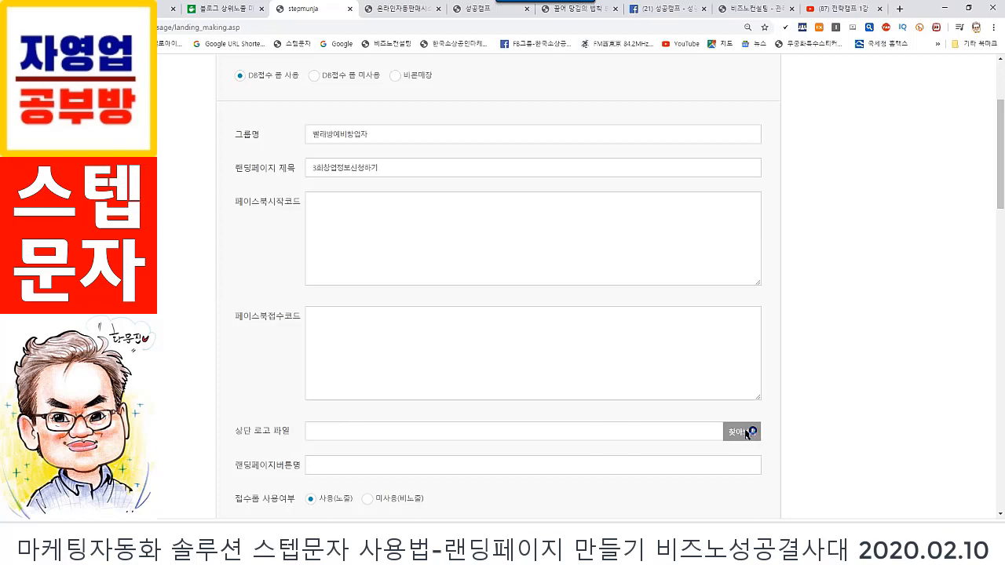
pyautogui.click(747, 432)
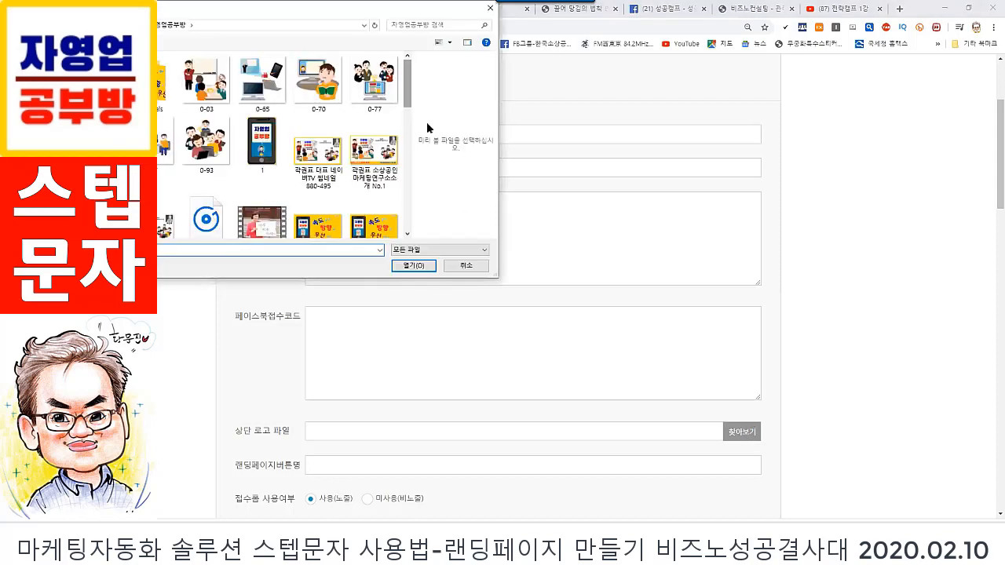
pyautogui.moveTo(408, 86); pyautogui.dragTo(437, 166)
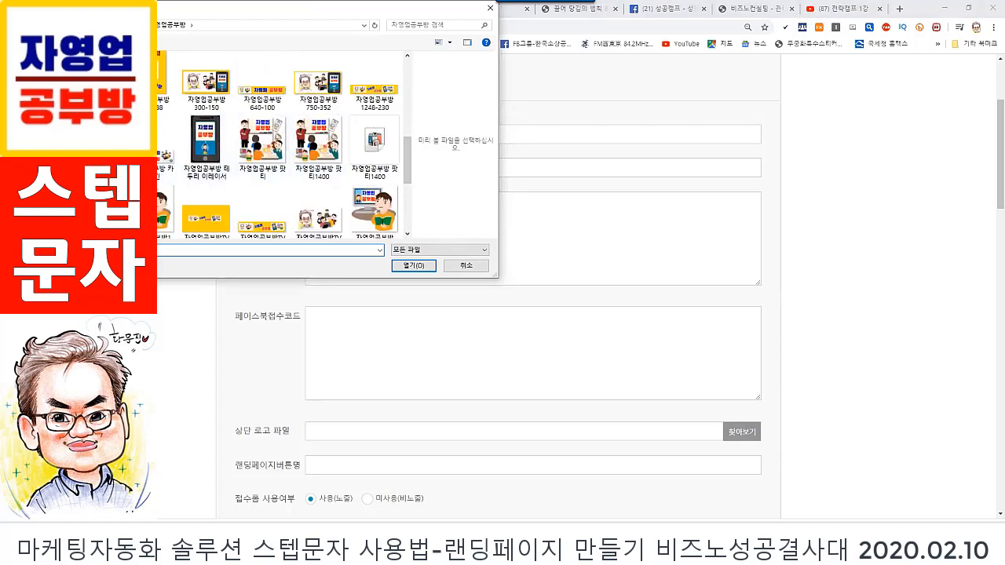
# - Attach the image 스텝문자.jpg as the top logo, from 강의자료PPT > 강의자료 > 성공결사대 > 3.스텝문자 스텝메일 템플릿
pyautogui.click(71, 169)
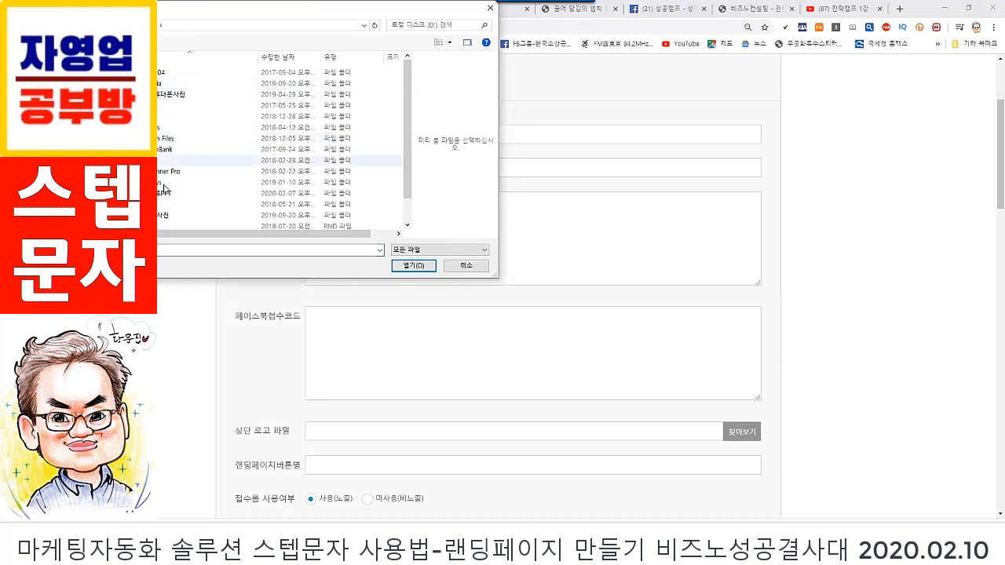
pyautogui.doubleClick(165, 192)
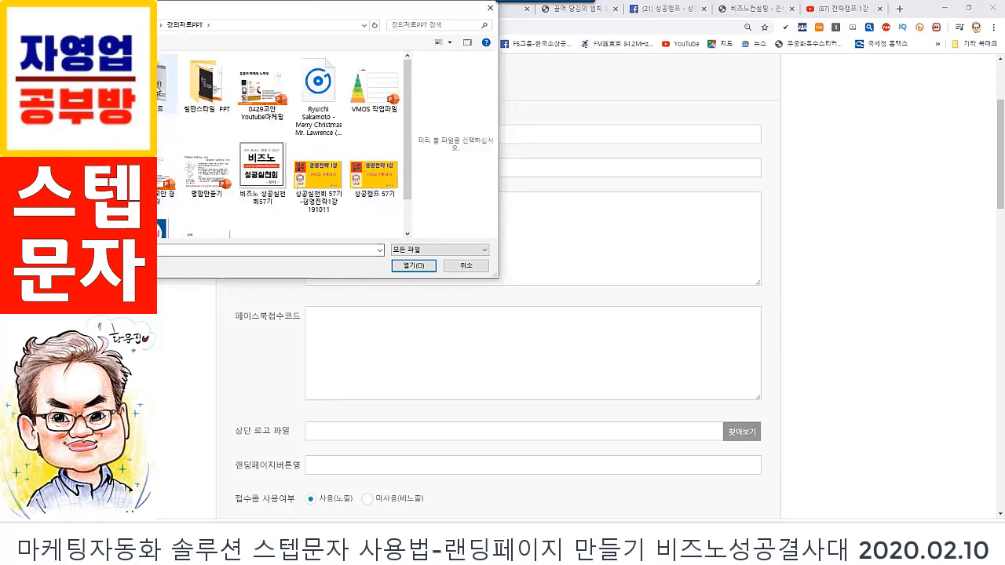
pyautogui.doubleClick(162, 82)
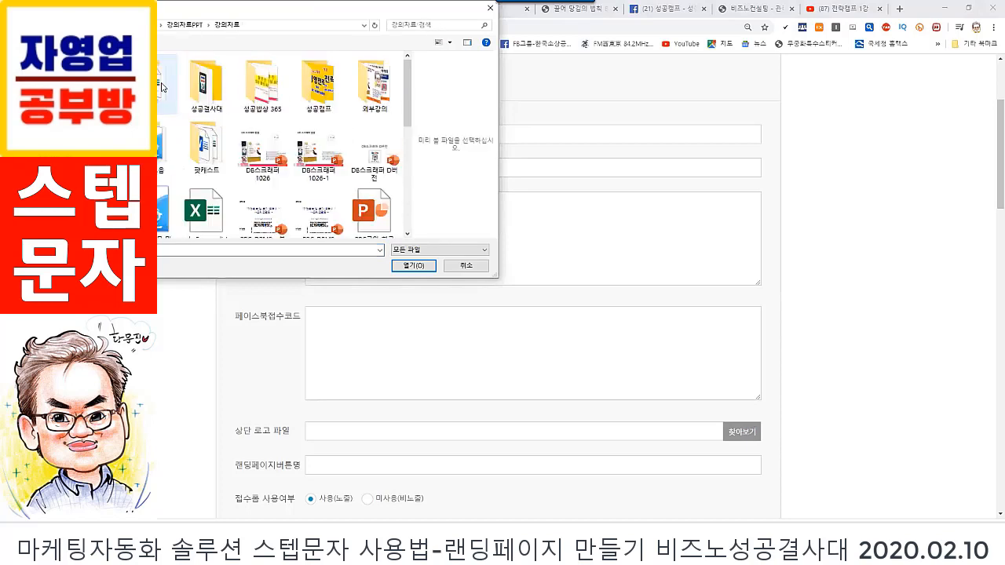
pyautogui.doubleClick(202, 89)
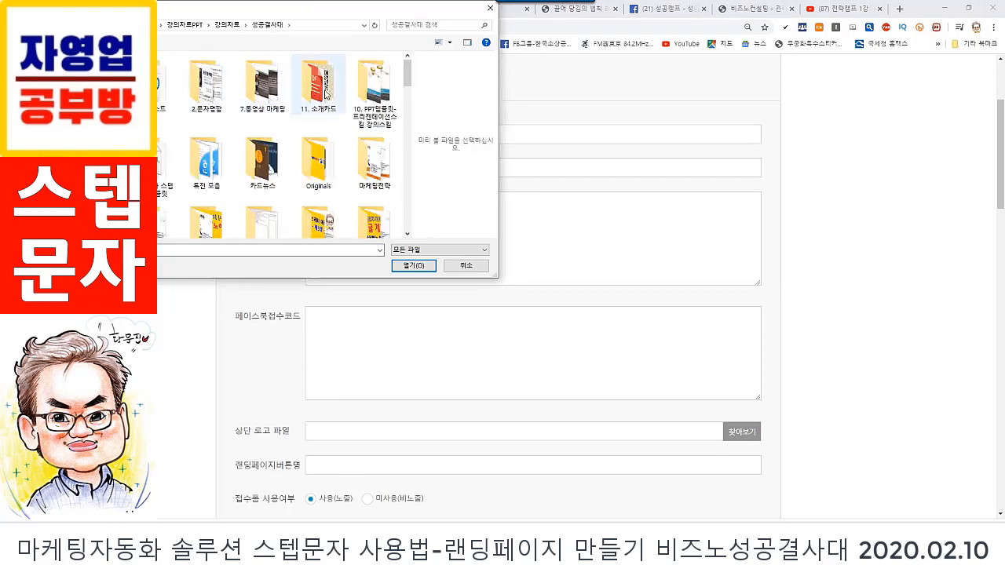
pyautogui.click(160, 167)
pyautogui.doubleClick(159, 166)
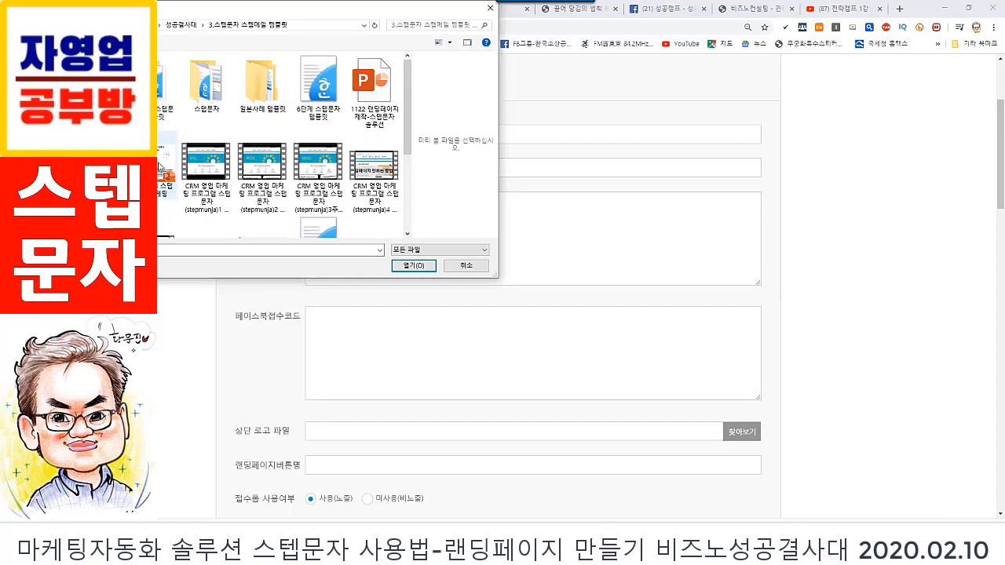
pyautogui.scroll(-3, 408, 128)
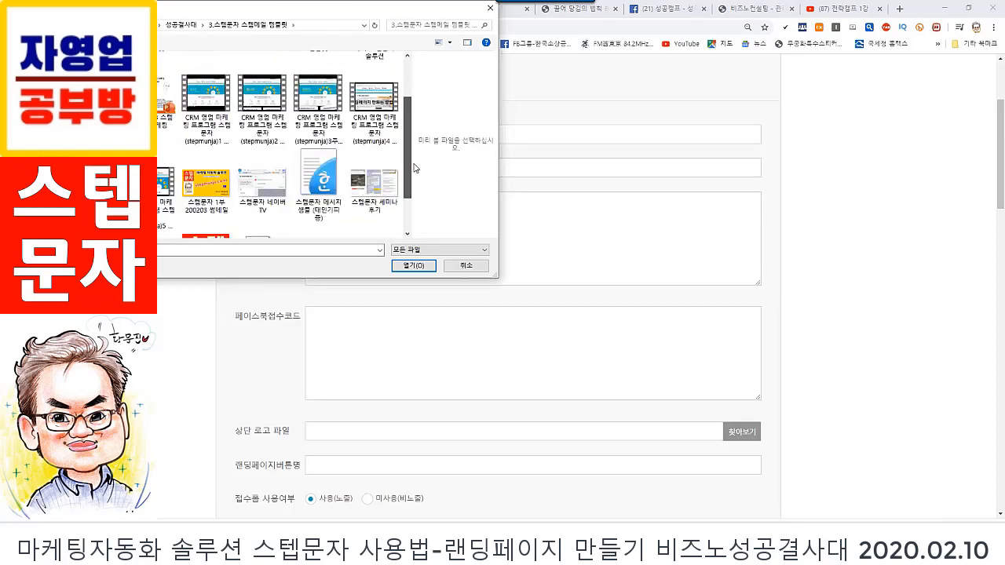
pyautogui.click(209, 191)
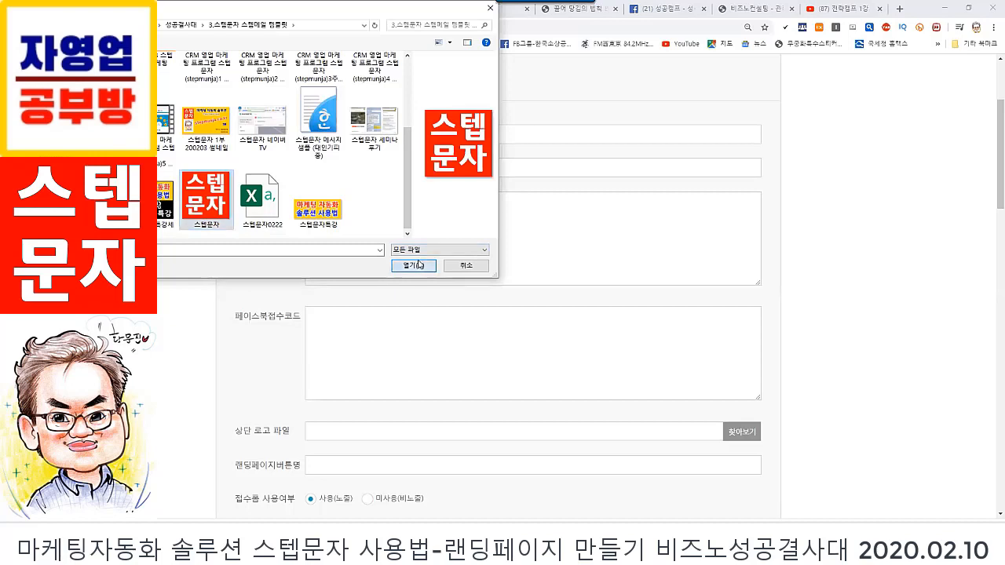
pyautogui.click(419, 265)
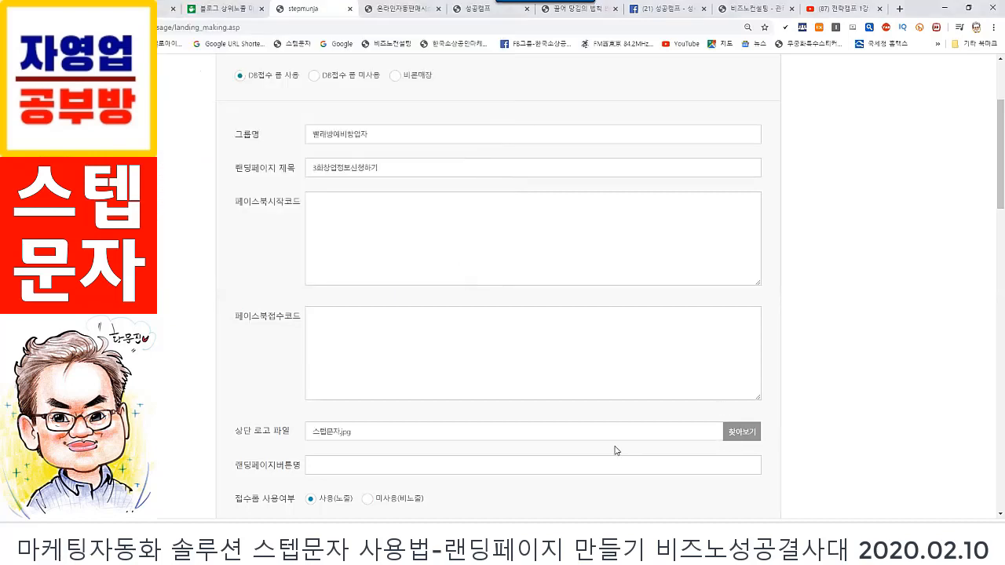
pyautogui.moveTo(381, 429); pyautogui.dragTo(312, 426)
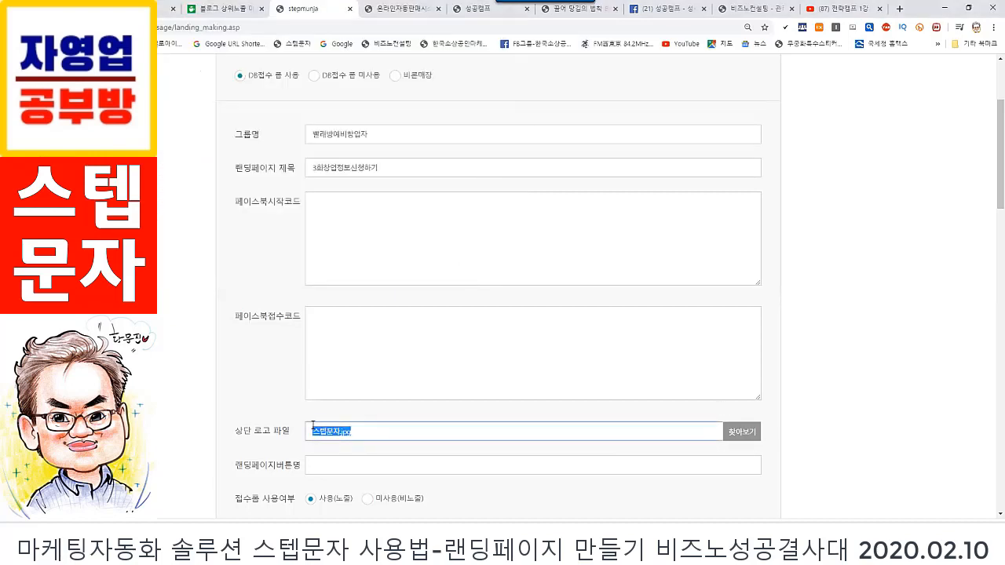
# - Review the mobile phone (휴대폰) setting of the application form and set the name field (이름) to 사용(노출)
pyautogui.scroll(-2, 883, 245)
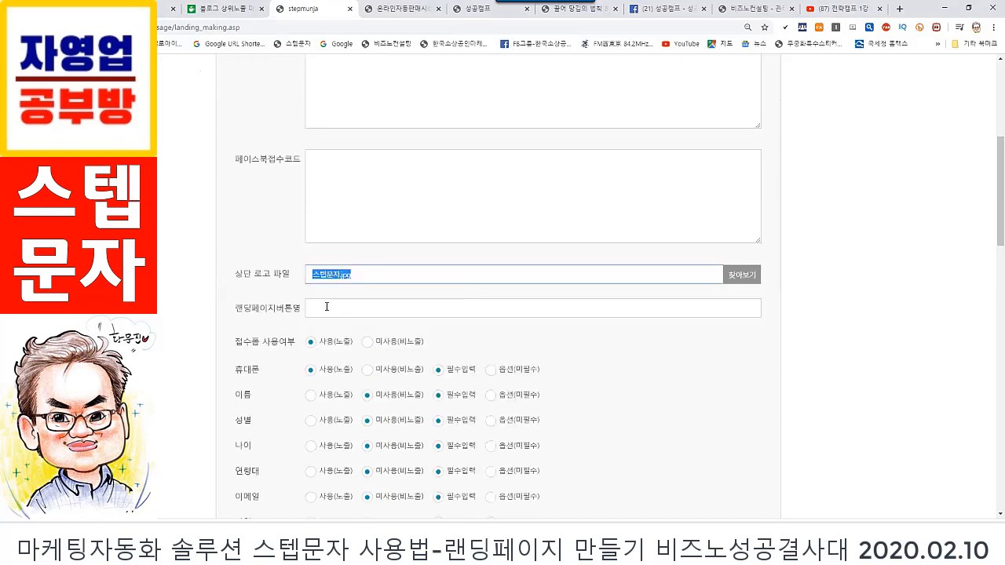
pyautogui.scroll(-2, 913, 249)
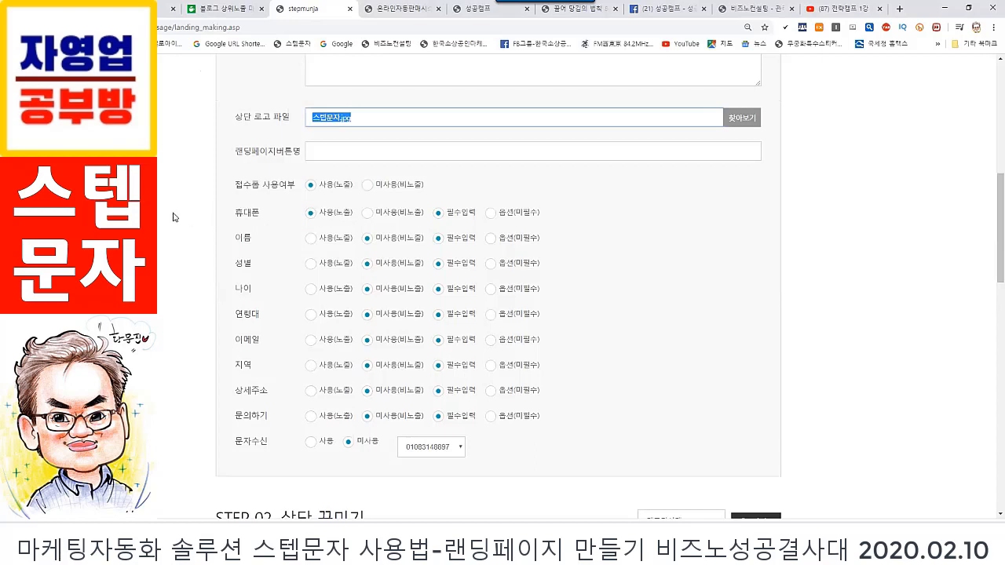
pyautogui.click(278, 208)
pyautogui.moveTo(278, 206); pyautogui.dragTo(353, 215)
pyautogui.tripleClick(349, 216)
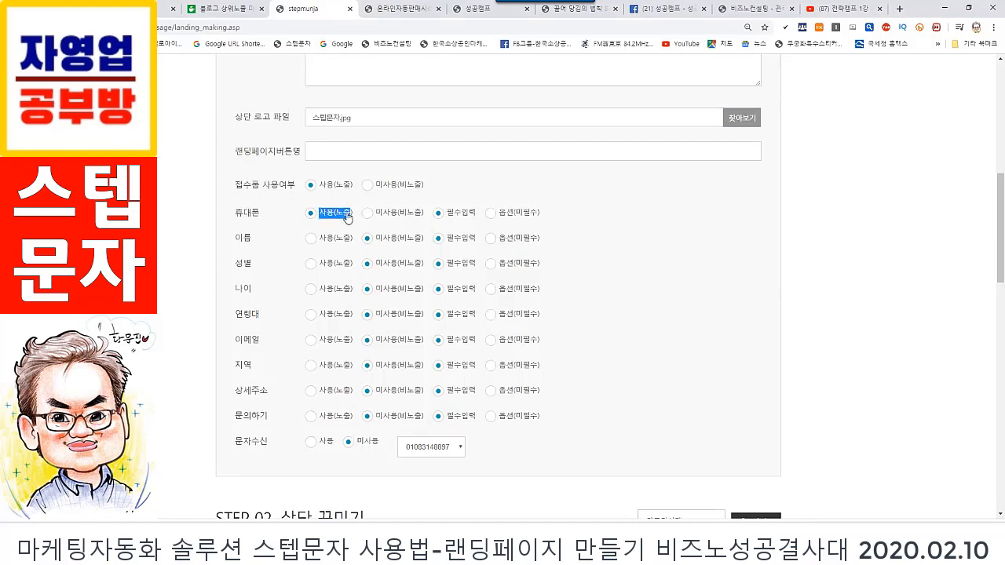
pyautogui.click(311, 239)
pyautogui.click(364, 239)
pyautogui.click(368, 238)
pyautogui.click(310, 239)
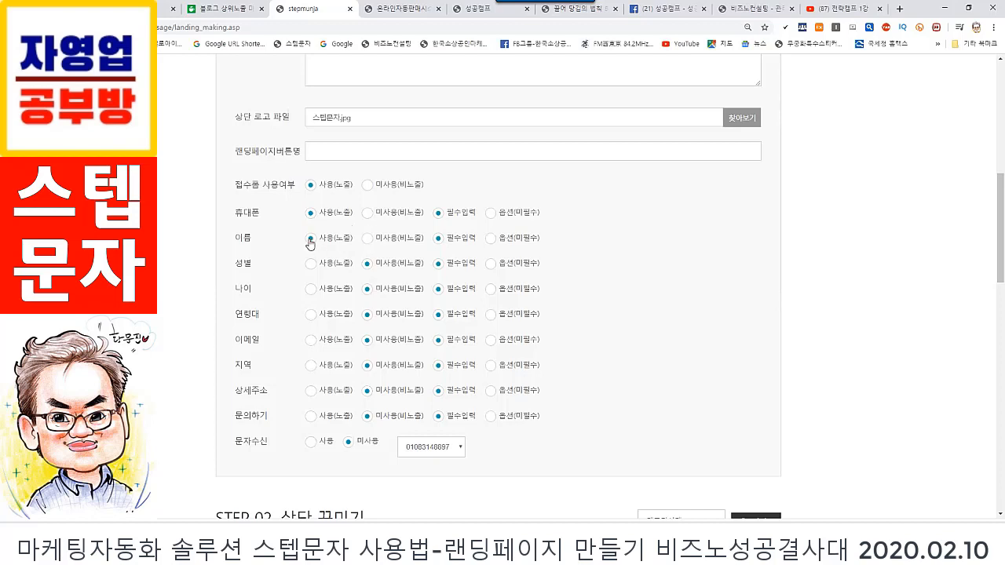
pyautogui.click(492, 240)
# - Set the inquiry field (문의하기) to 사용(노출) and text message reception (문자수신) to 사용
pyautogui.scroll(-2, 350, 329)
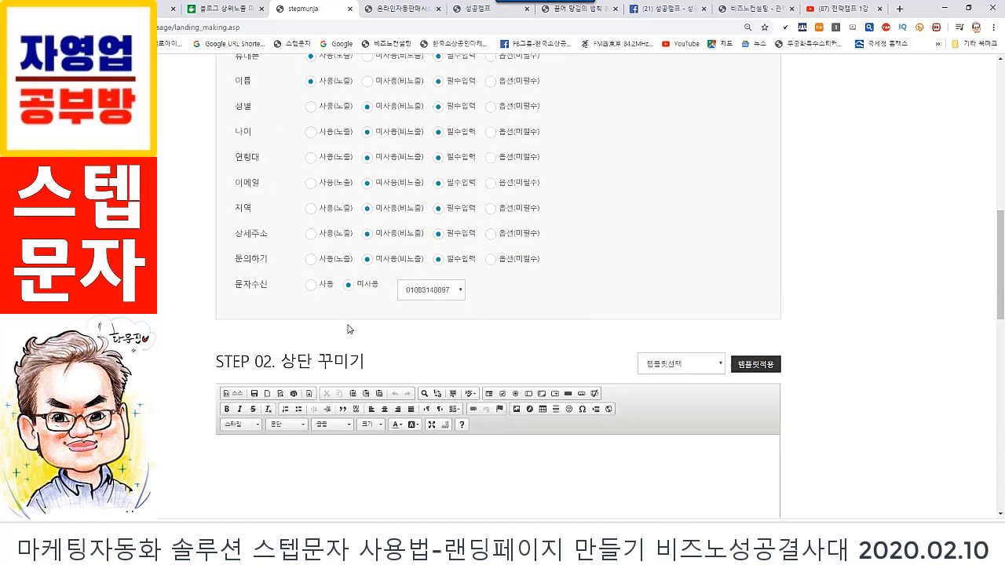
pyautogui.click(311, 260)
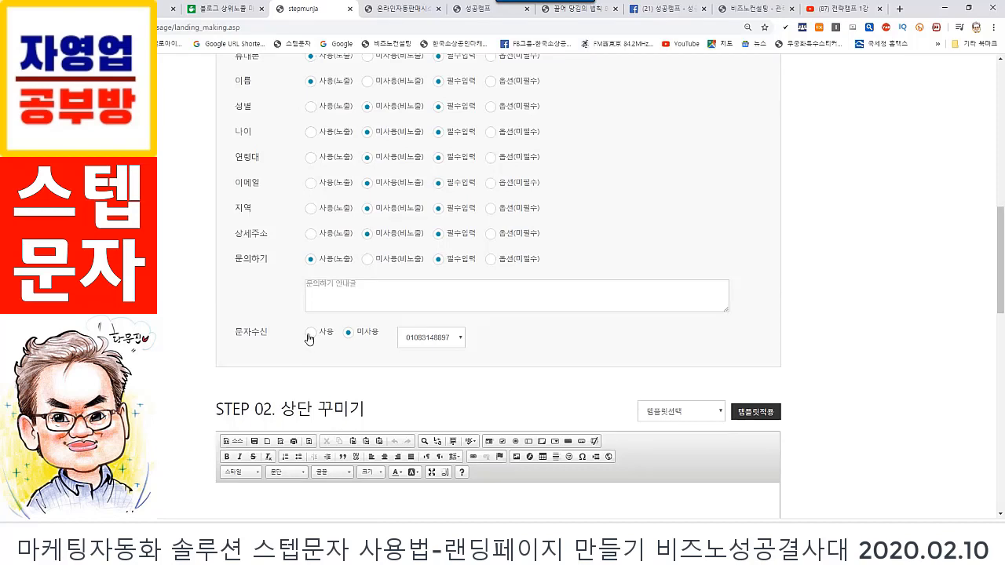
pyautogui.click(310, 334)
pyautogui.click(408, 339)
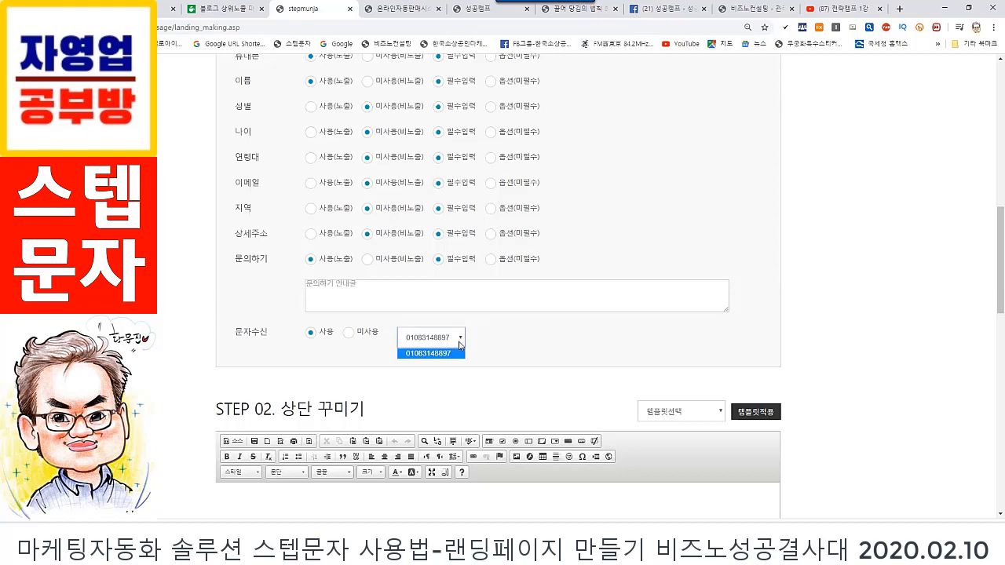
pyautogui.click(350, 336)
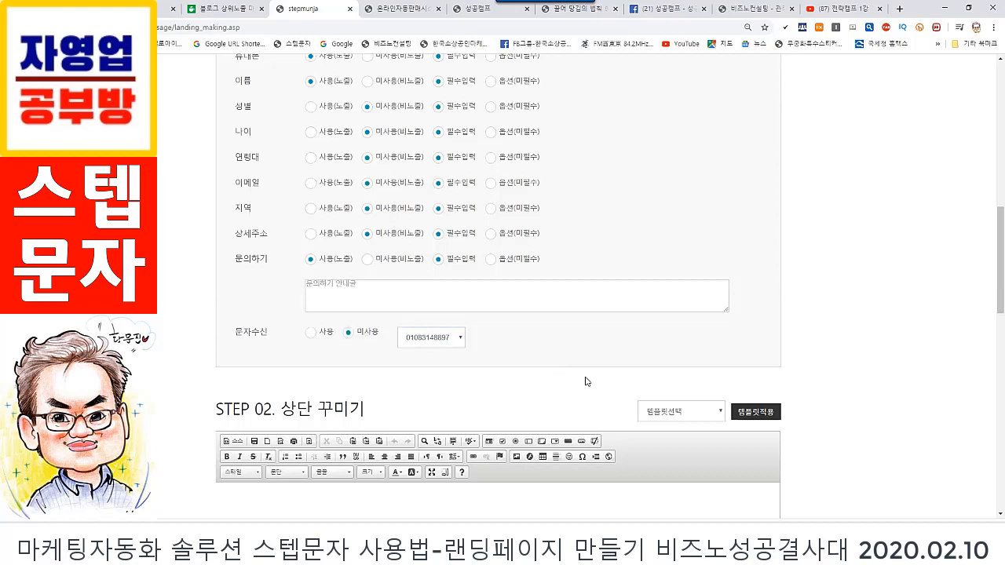
pyautogui.click(311, 335)
# - Review all STEP 01 DB item settings from the beginning and continue to the STEP 02 상단 꾸미기 section
pyautogui.scroll(4, 518, 297)
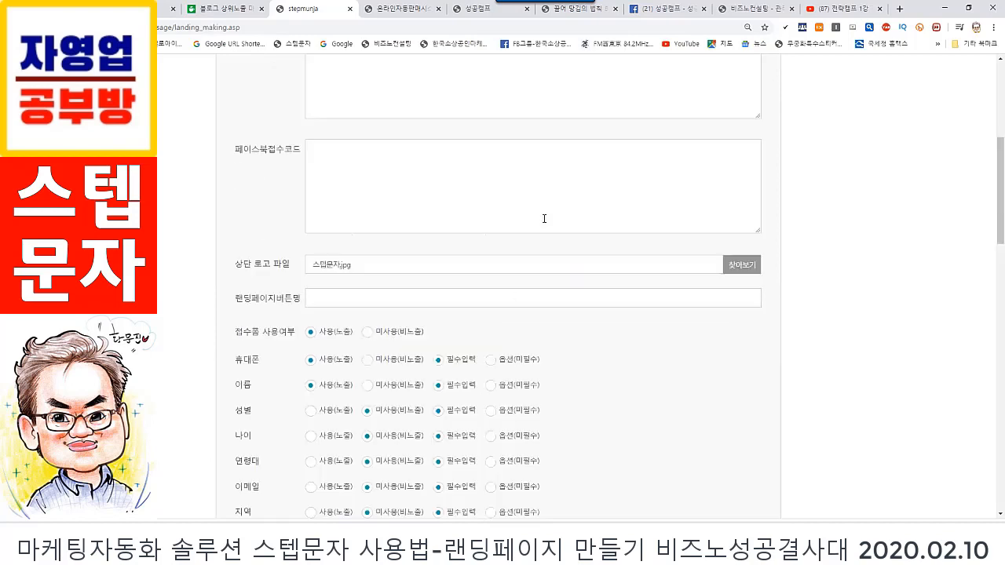
pyautogui.scroll(4, 365, 306)
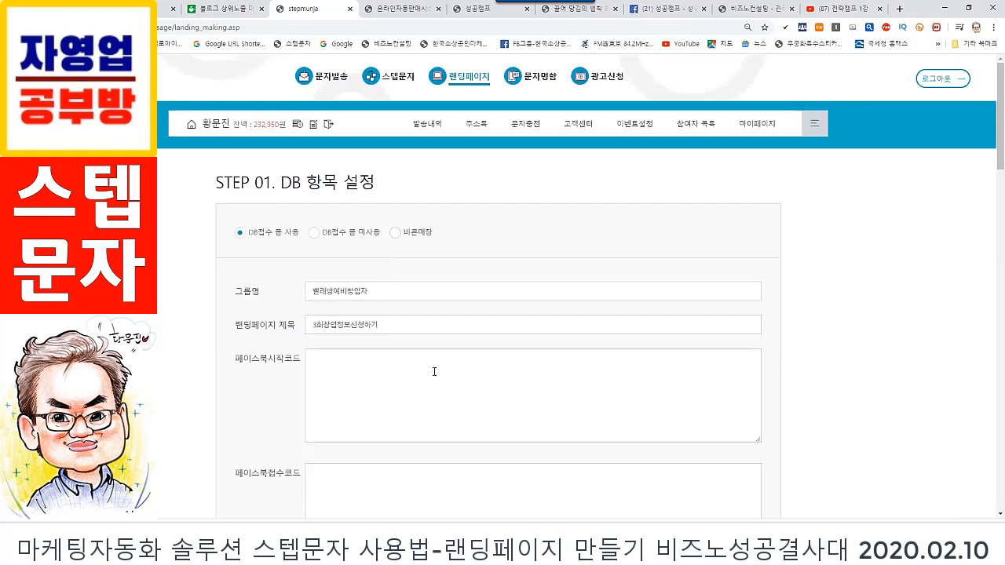
pyautogui.scroll(-10, 423, 352)
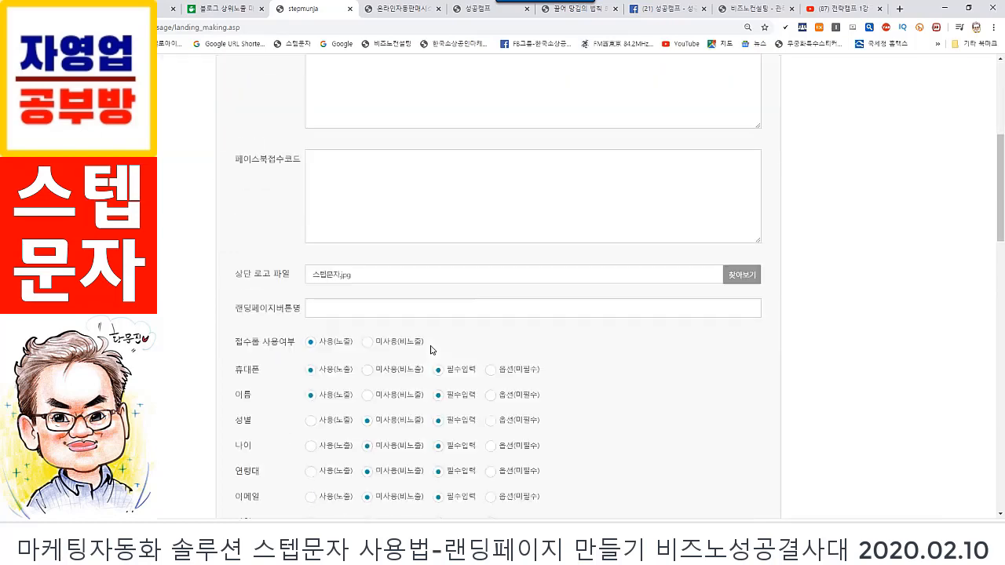
pyautogui.scroll(-1, 382, 337)
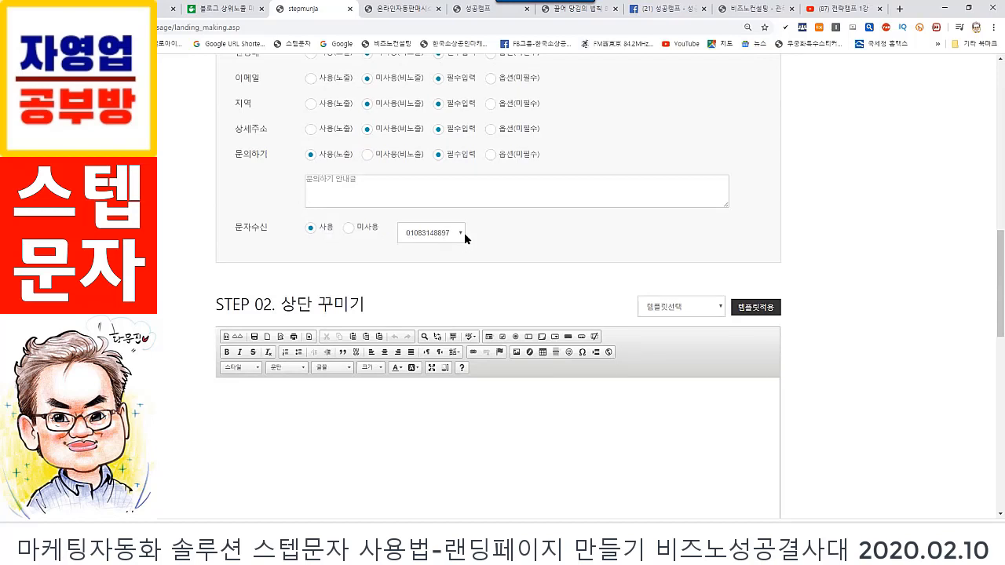
pyautogui.scroll(-2, 513, 326)
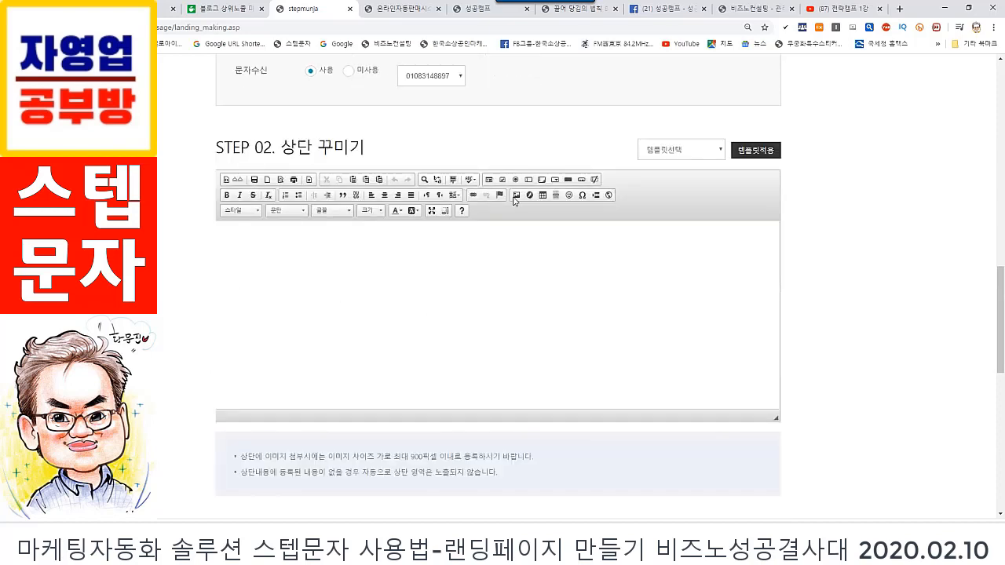
pyautogui.moveTo(368, 144); pyautogui.dragTo(192, 149)
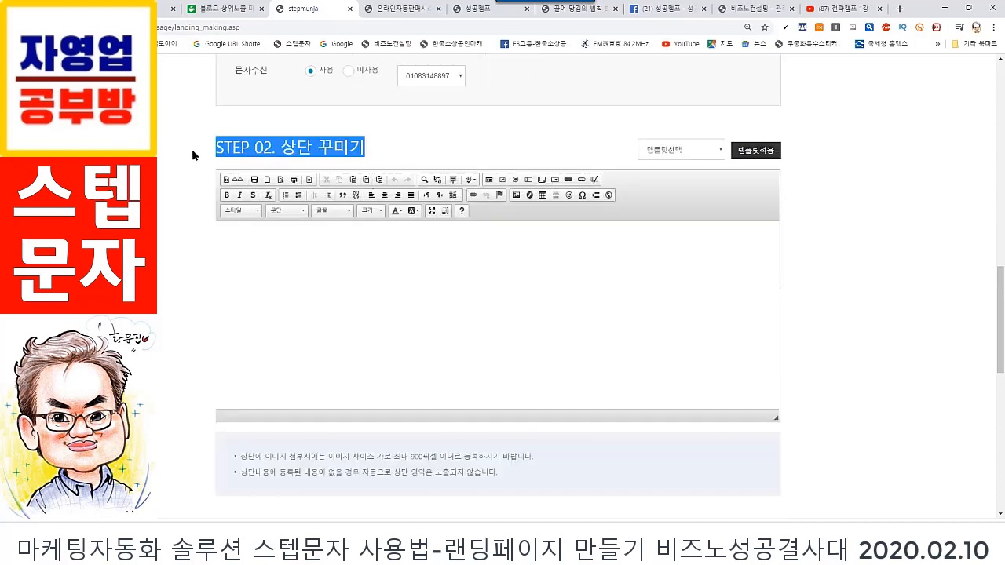
# - Enter three lines of random sample text in the STEP 02 상단 꾸미기 editor
pyautogui.click(264, 244)
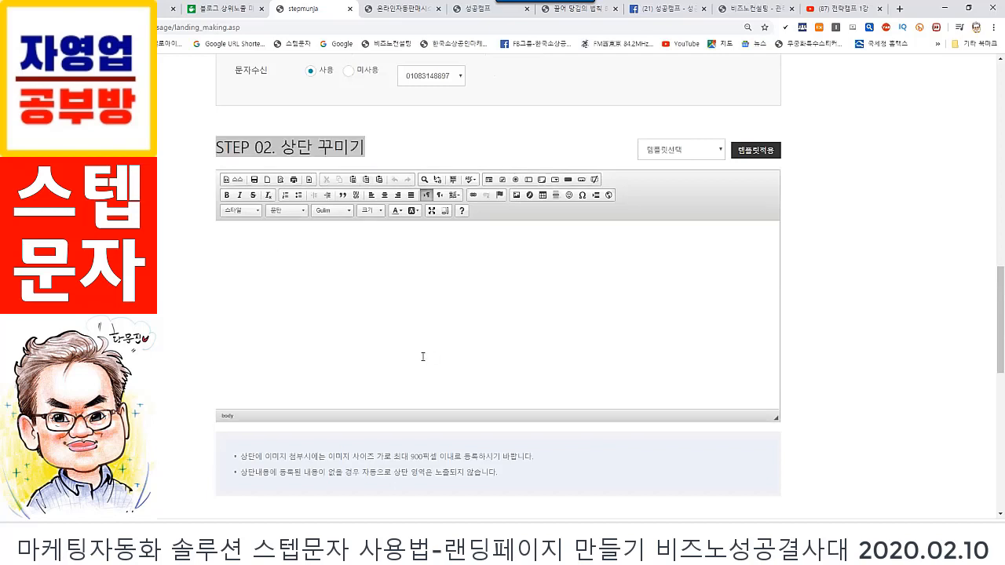
pyautogui.write('ㅁㄴㅇㄹ ㅁ')
pyautogui.press('Return')
pyautogui.press('Return')
pyautogui.press('Tab')
pyautogui.press('space')
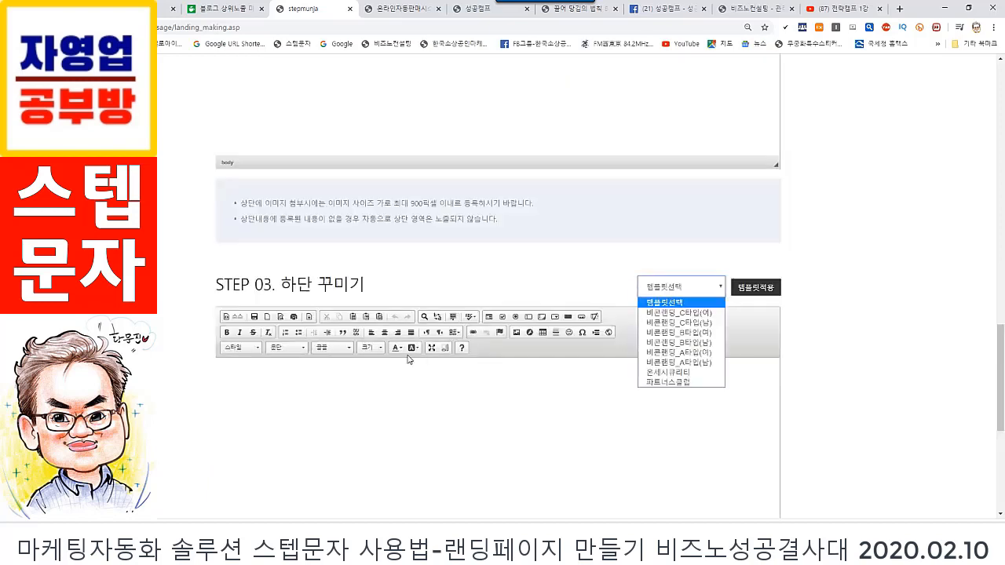
pyautogui.click(299, 389)
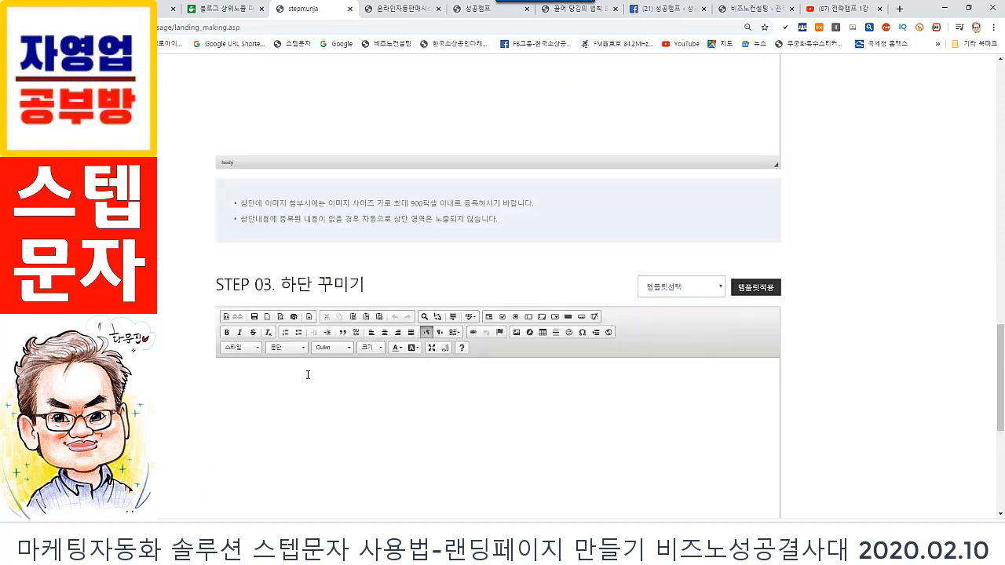
pyautogui.scroll(4, 312, 284)
pyautogui.click(317, 343)
pyautogui.write('ㅇㅍㅇ름ㄷㄱ')
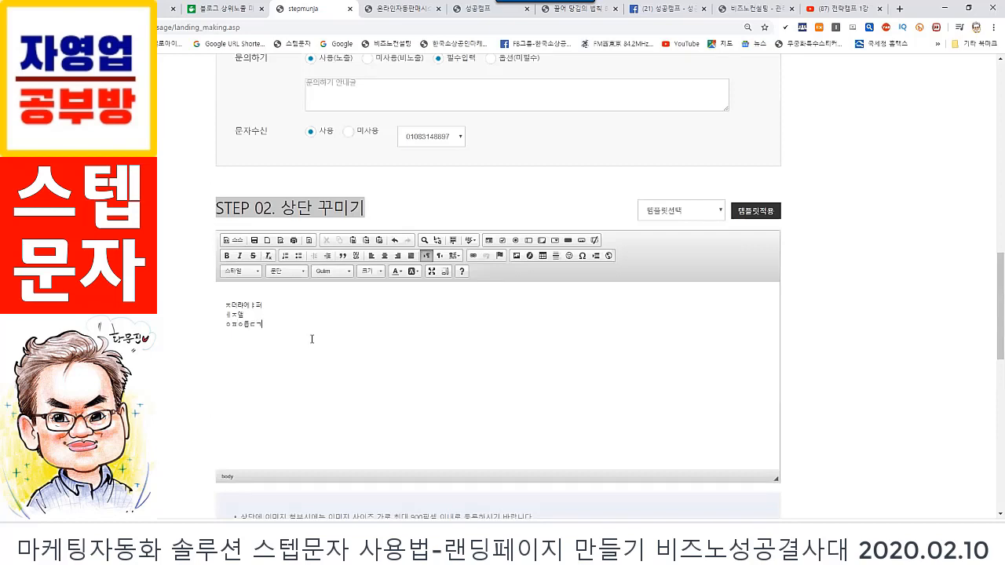
pyautogui.write('ㅗ져ㅆ')
# - Set all the sample text in the STEP 02 editor to font size 36 and add blank lines below it
pyautogui.hotkey('ctrl', 'a')
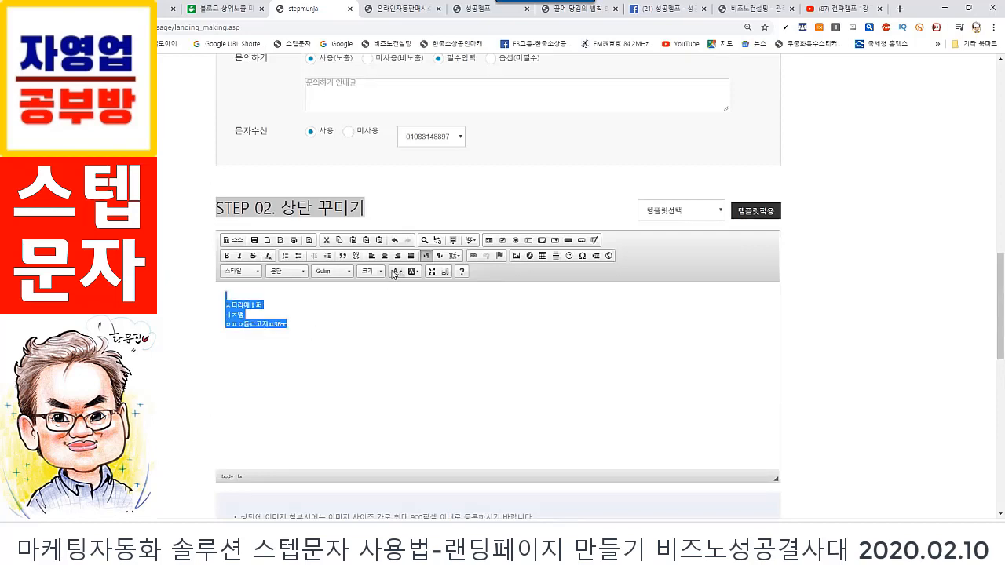
pyautogui.click(381, 272)
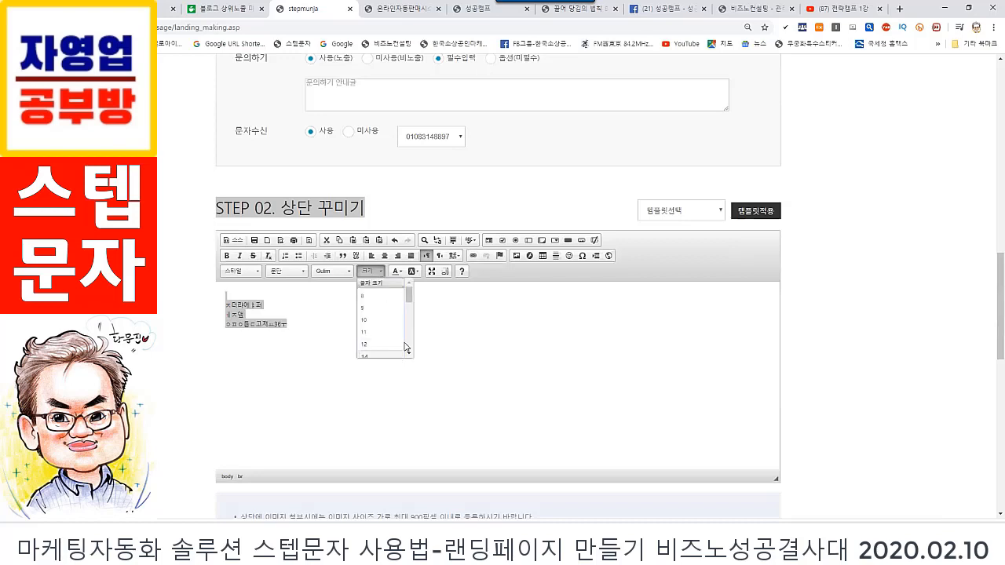
pyautogui.scroll(-5, 397, 314)
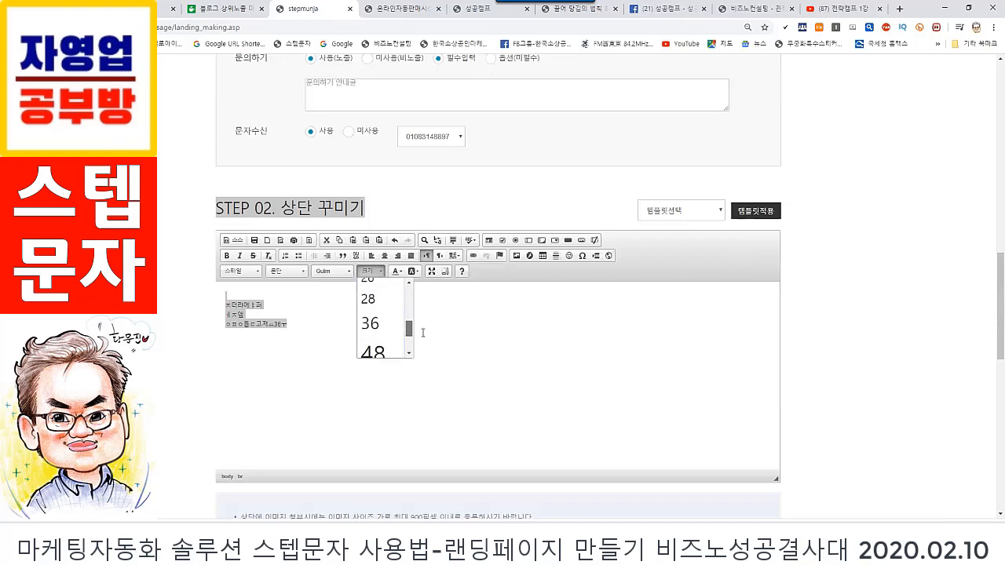
pyautogui.click(372, 324)
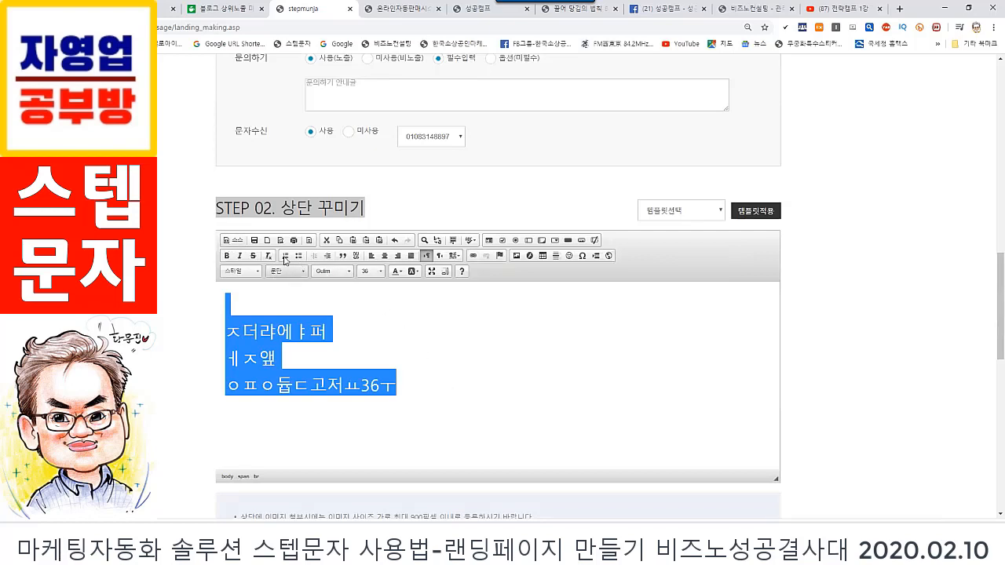
pyautogui.click(413, 390)
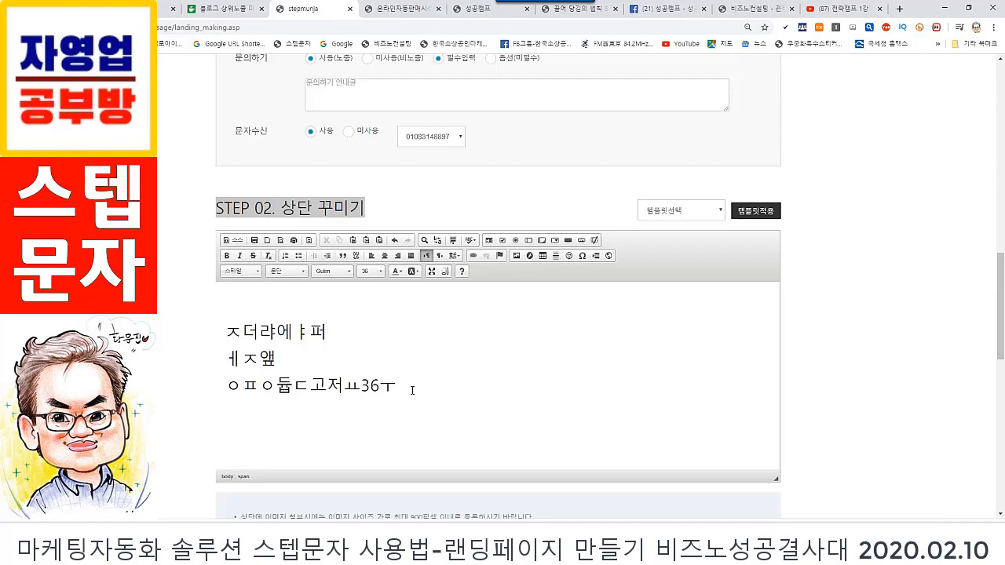
pyautogui.press('Return')
pyautogui.press('Return')
pyautogui.scroll(-1, 416, 372)
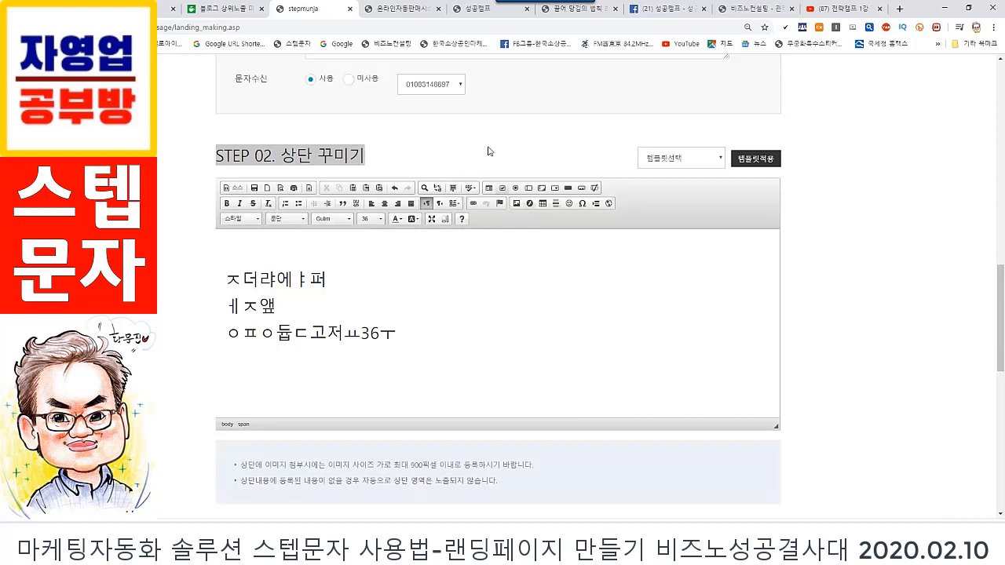
# - Upload the 마케팅 자동화 솔루션 사용법 스텝문자 특강 image from 3.스텝문자 스텝메일 템플릿 and insert it below the sample text
pyautogui.click(519, 208)
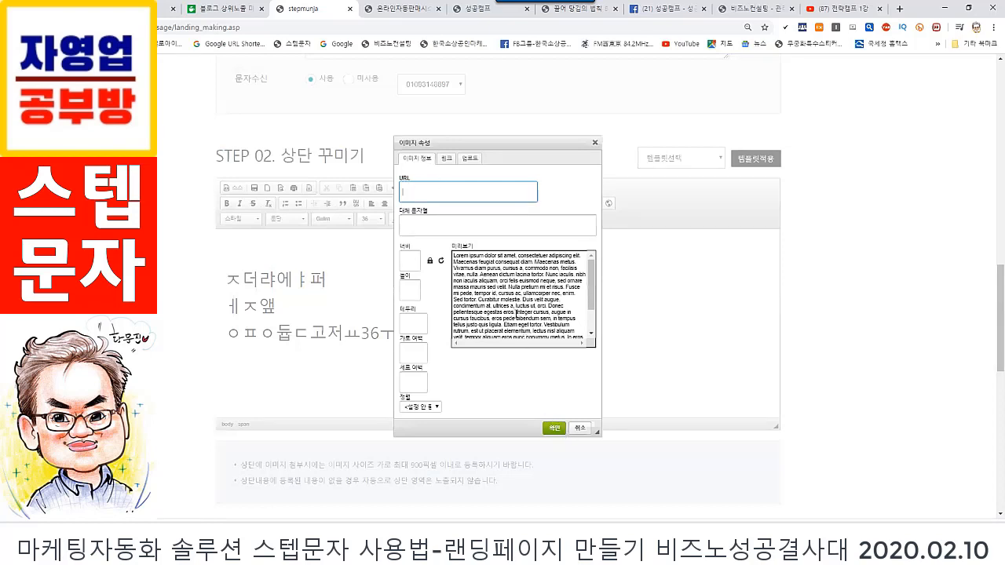
pyautogui.click(470, 161)
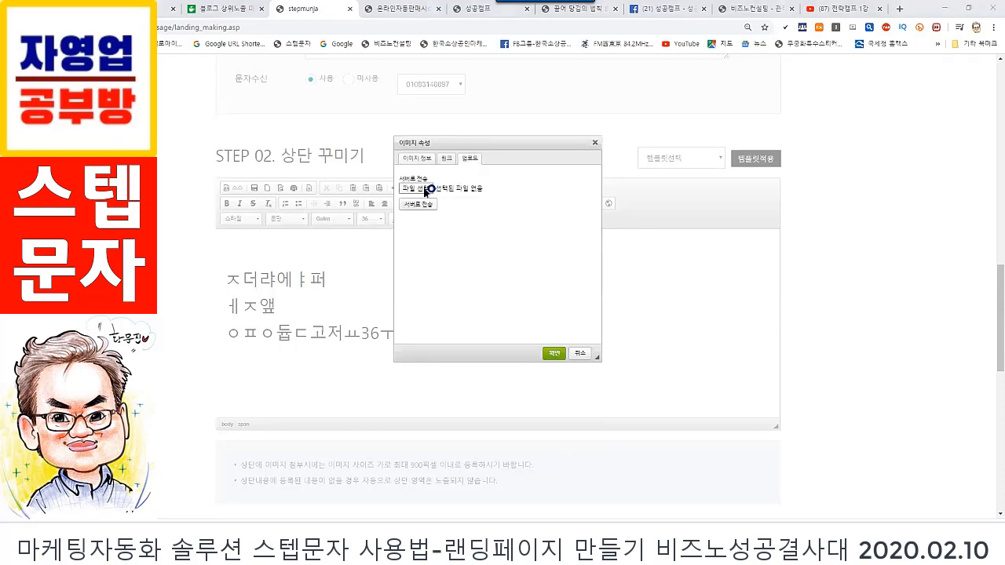
pyautogui.click(416, 189)
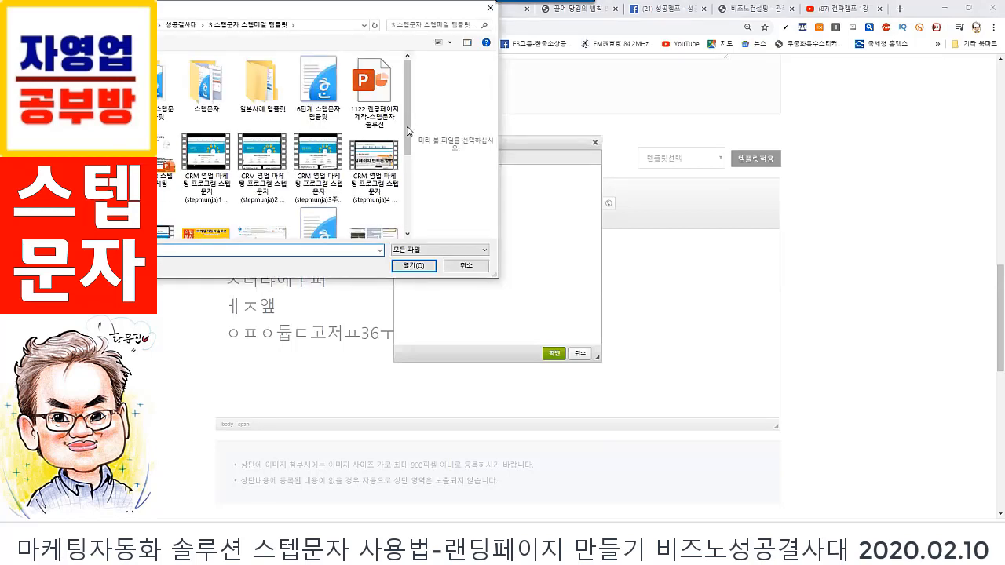
pyautogui.scroll(-3, 438, 186)
pyautogui.scroll(-2, 441, 197)
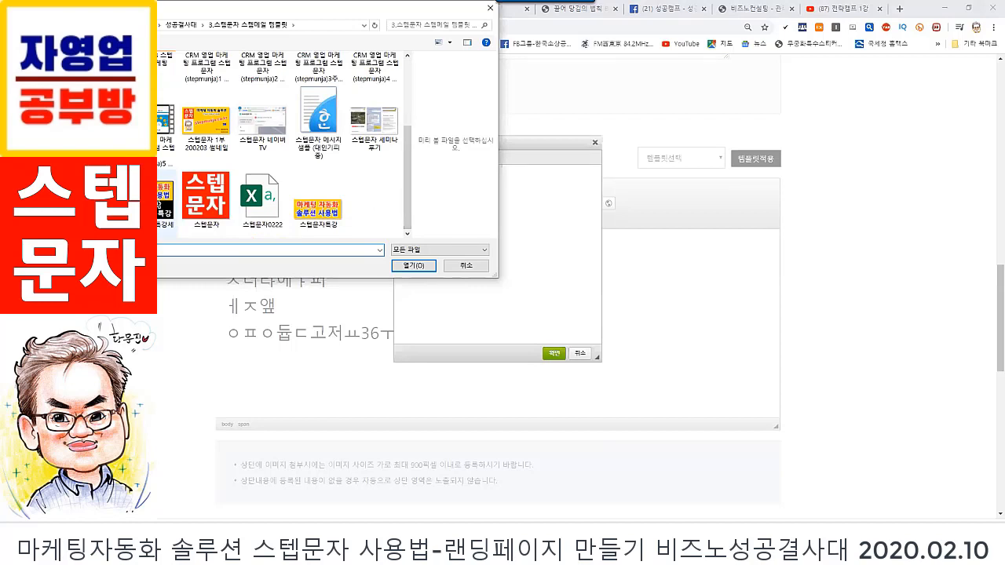
pyautogui.click(164, 203)
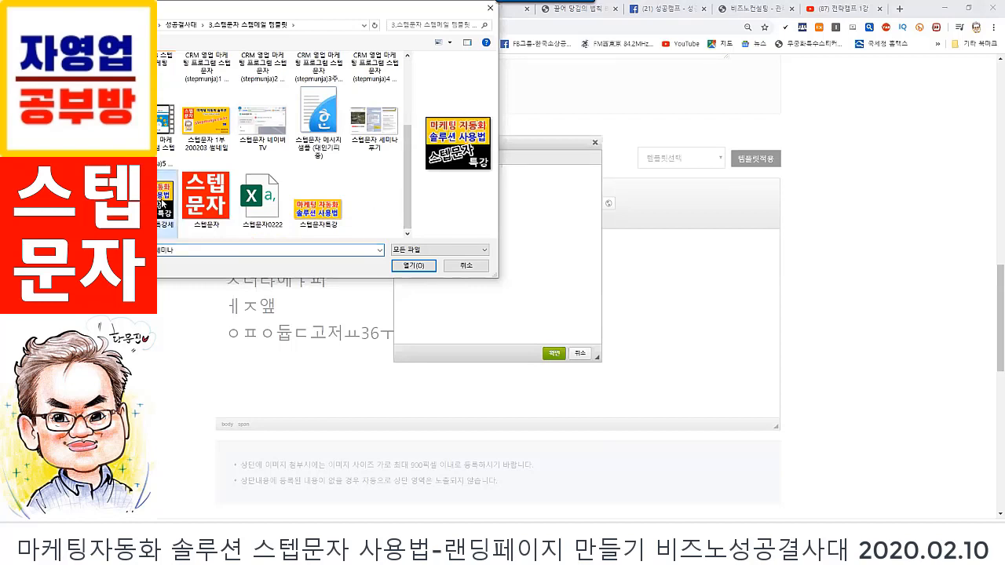
pyautogui.click(414, 266)
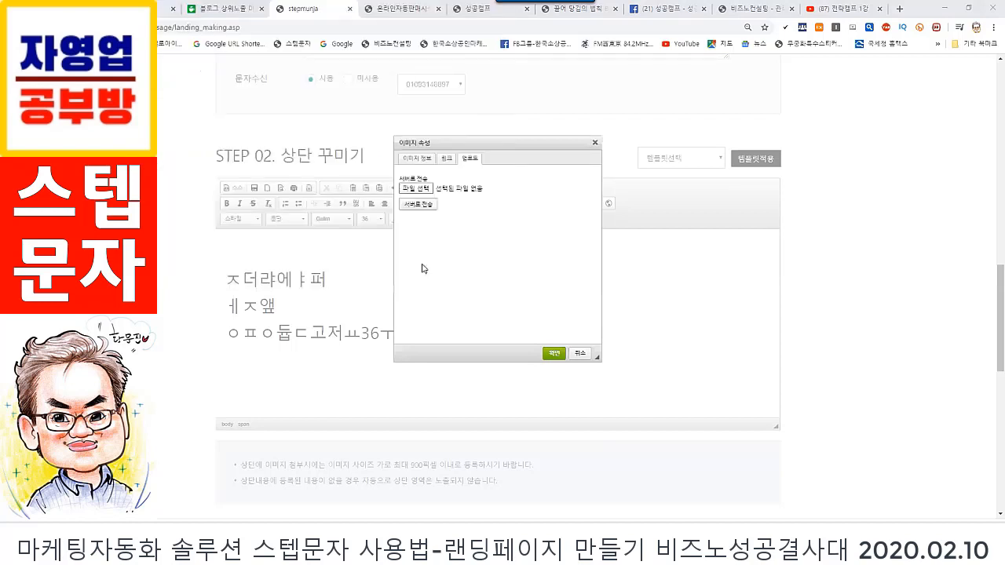
pyautogui.click(418, 204)
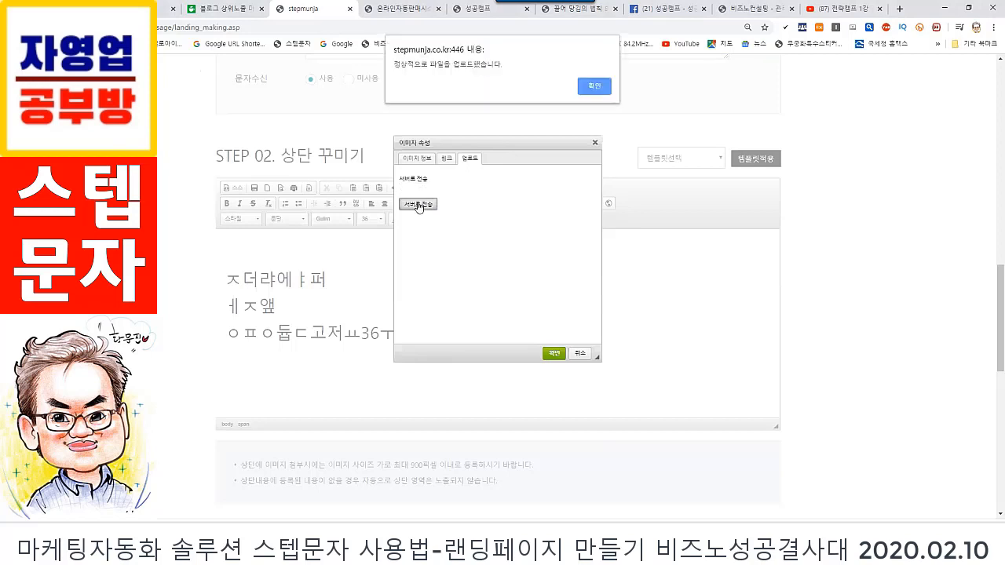
pyautogui.click(596, 86)
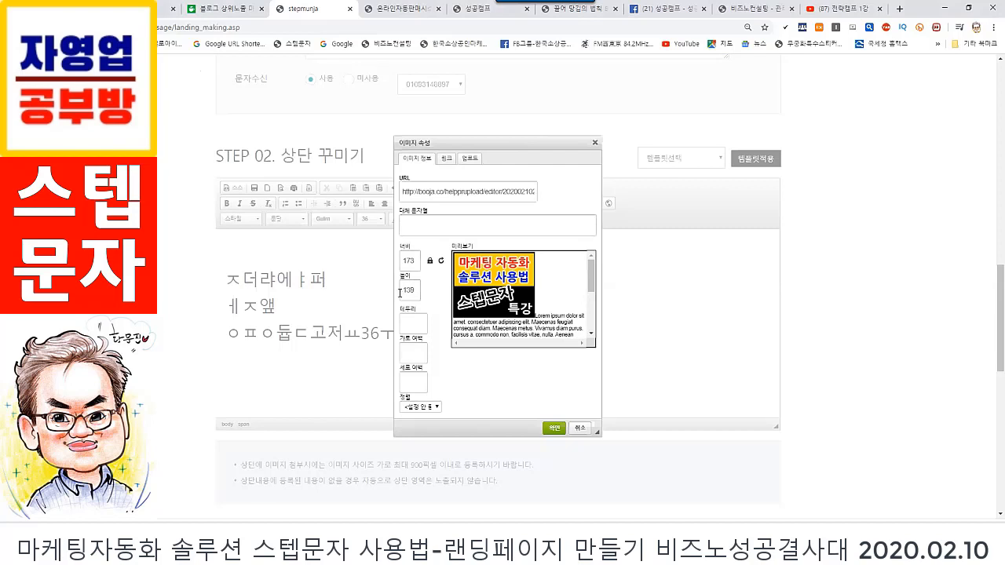
pyautogui.click(555, 429)
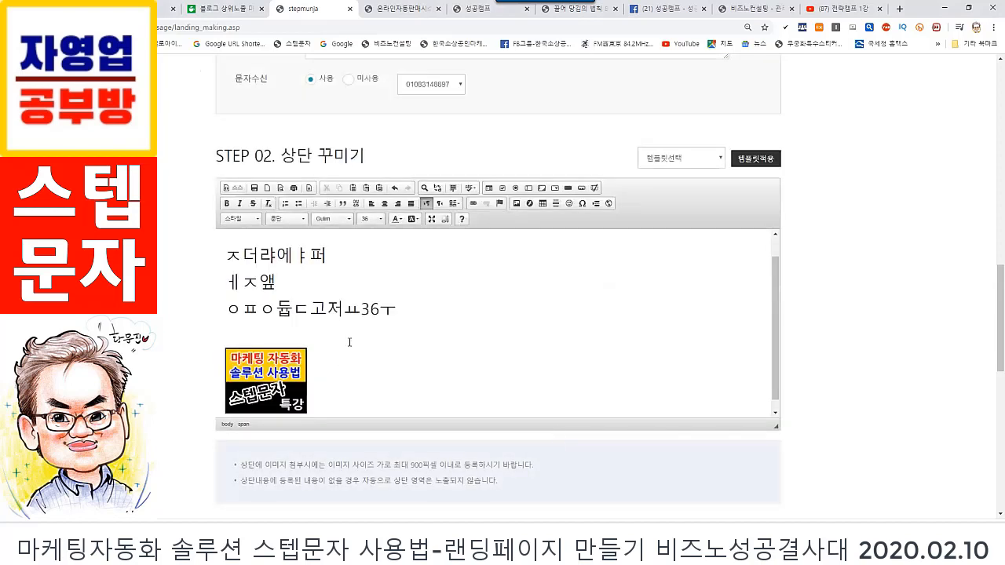
# - Upload the 880 x 495 성공밥상2 네이버TV썸네일 image from the 자영업공부방 folder and insert it on a new line below the first image
pyautogui.scroll(-1, 348, 339)
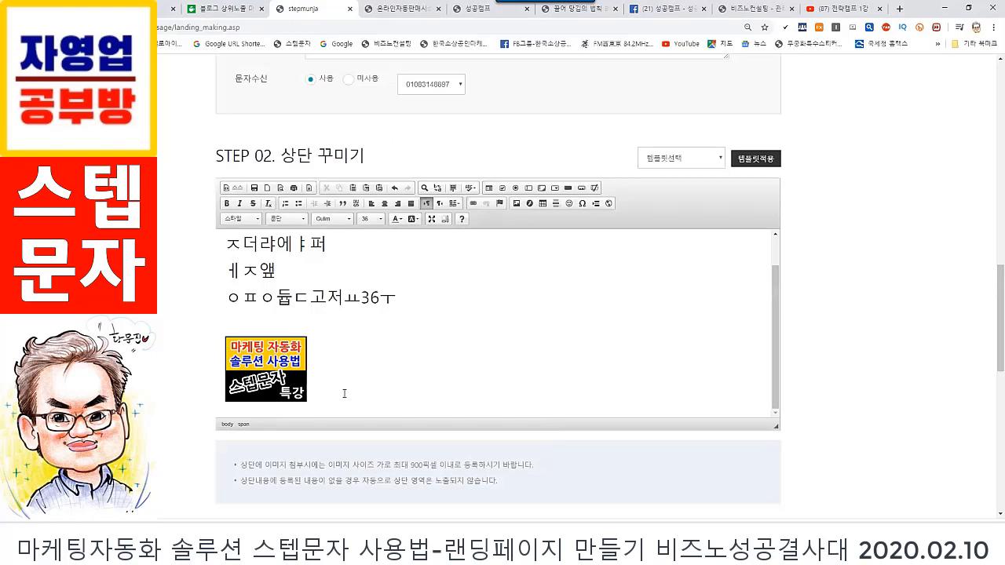
pyautogui.press('Return')
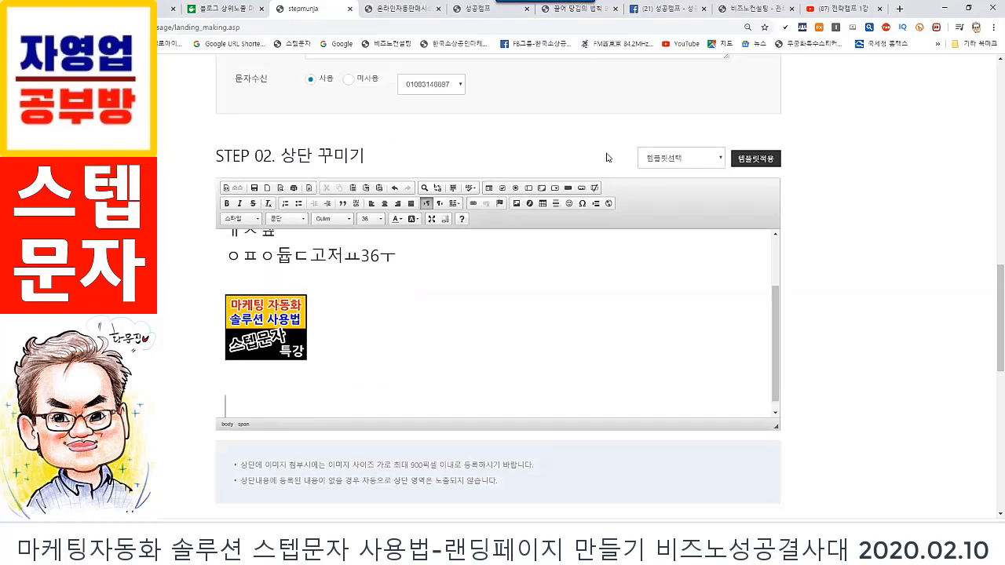
pyautogui.click(517, 203)
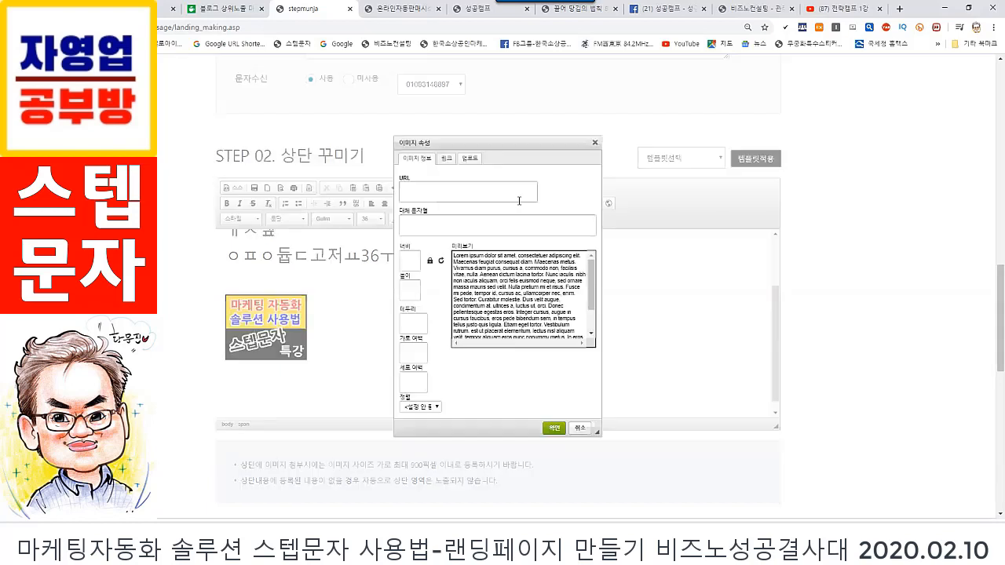
pyautogui.click(468, 161)
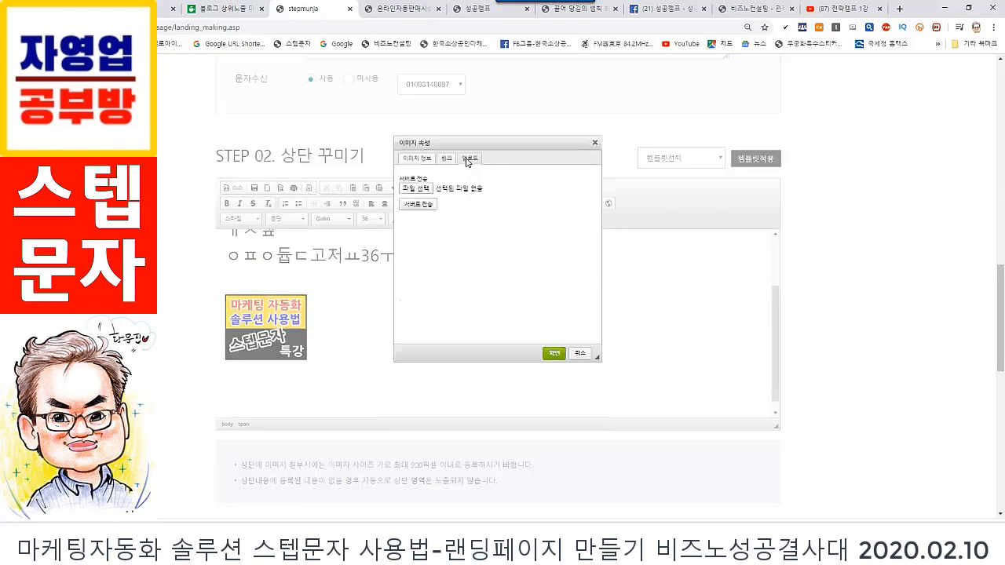
pyautogui.click(418, 189)
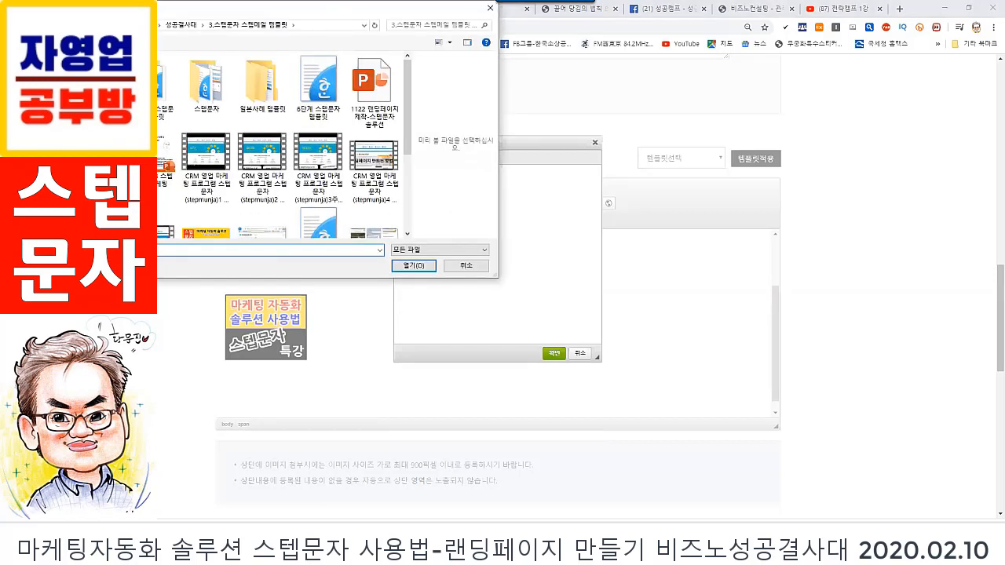
pyautogui.click(79, 95)
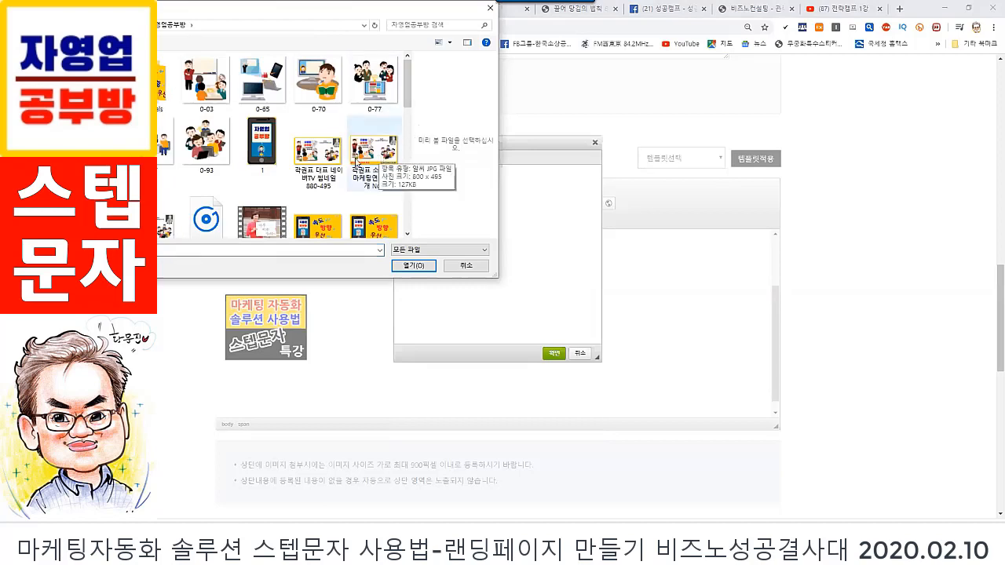
pyautogui.scroll(-1, 342, 161)
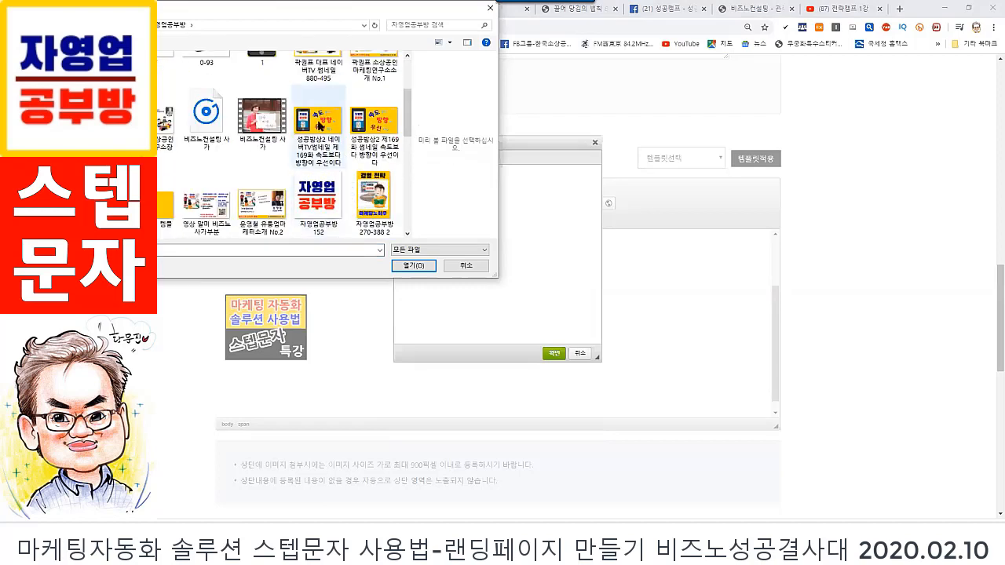
pyautogui.click(319, 125)
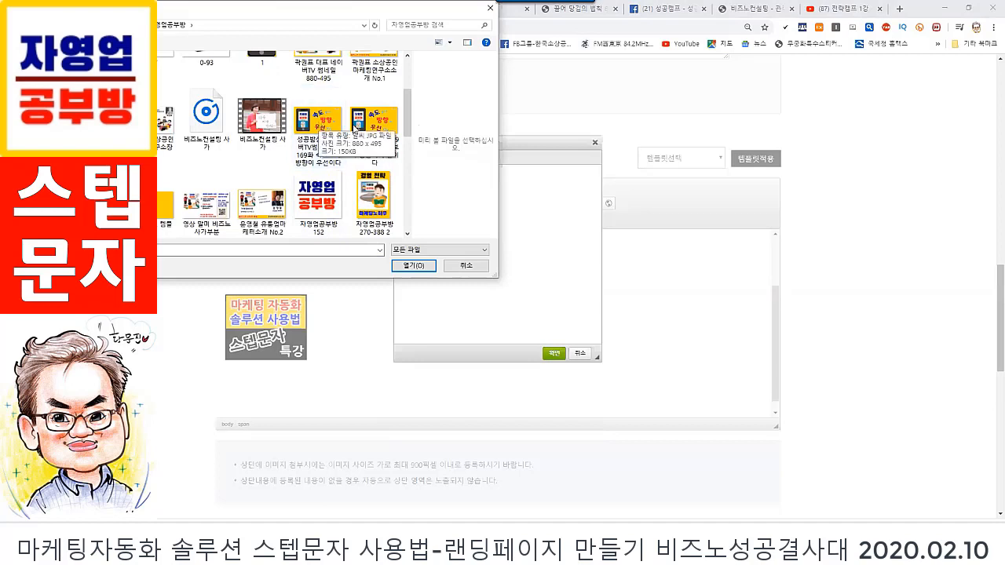
pyautogui.click(417, 268)
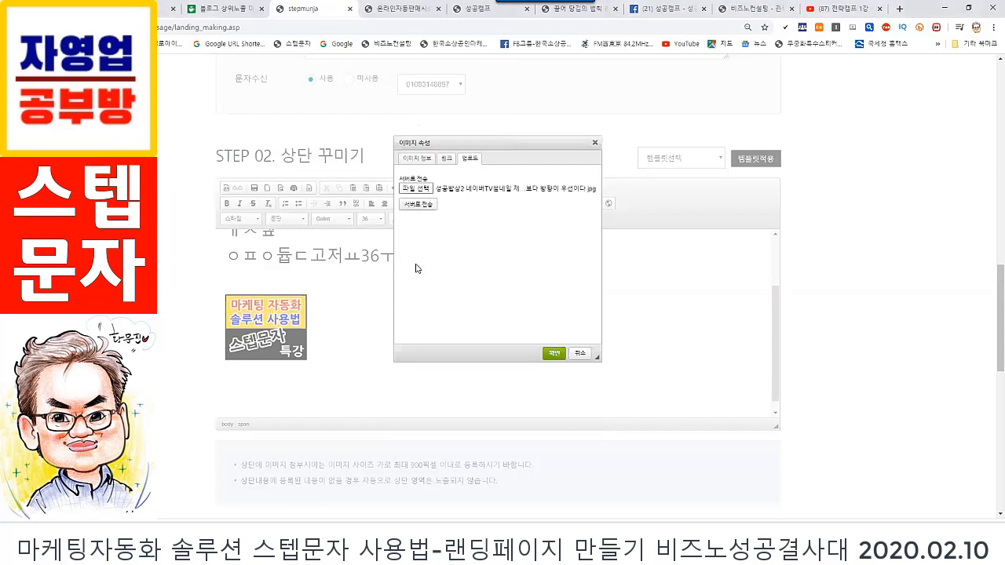
pyautogui.click(417, 206)
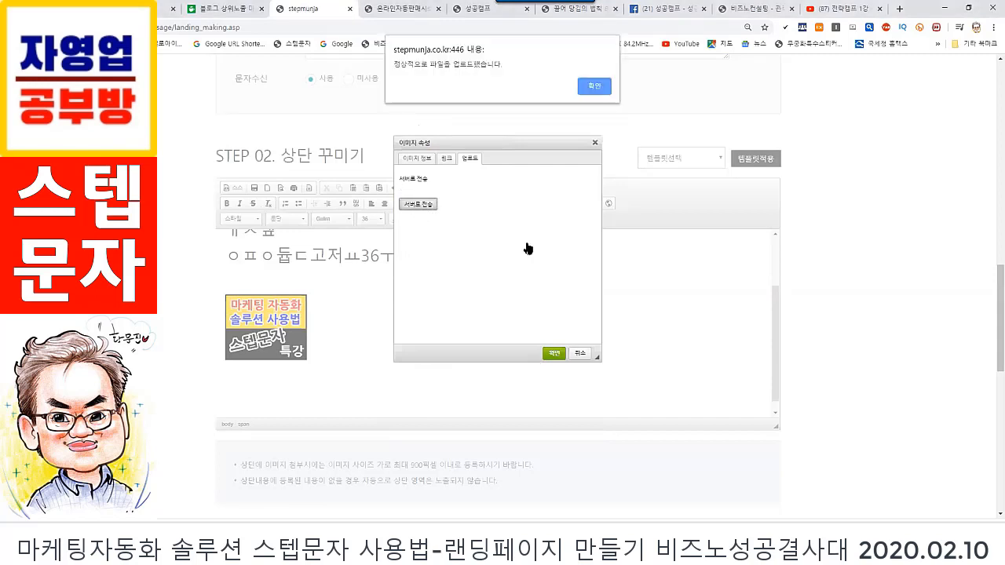
pyautogui.click(604, 93)
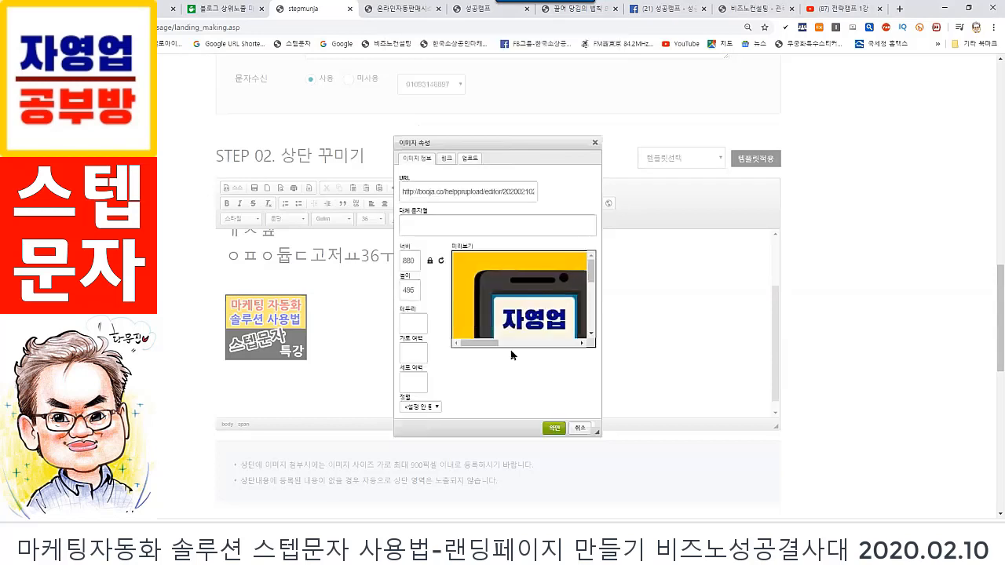
pyautogui.click(553, 429)
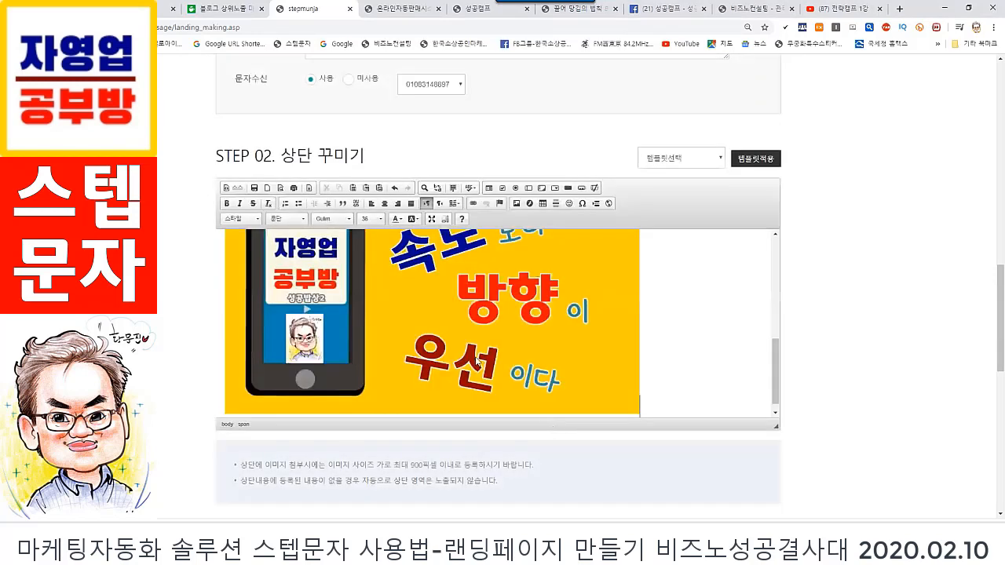
# - Enter three lines of random sample text below the second image in the STEP 02 editor, followed by blank lines
pyautogui.scroll(4, 576, 347)
pyautogui.scroll(-4, 577, 347)
pyautogui.scroll(-1, 577, 347)
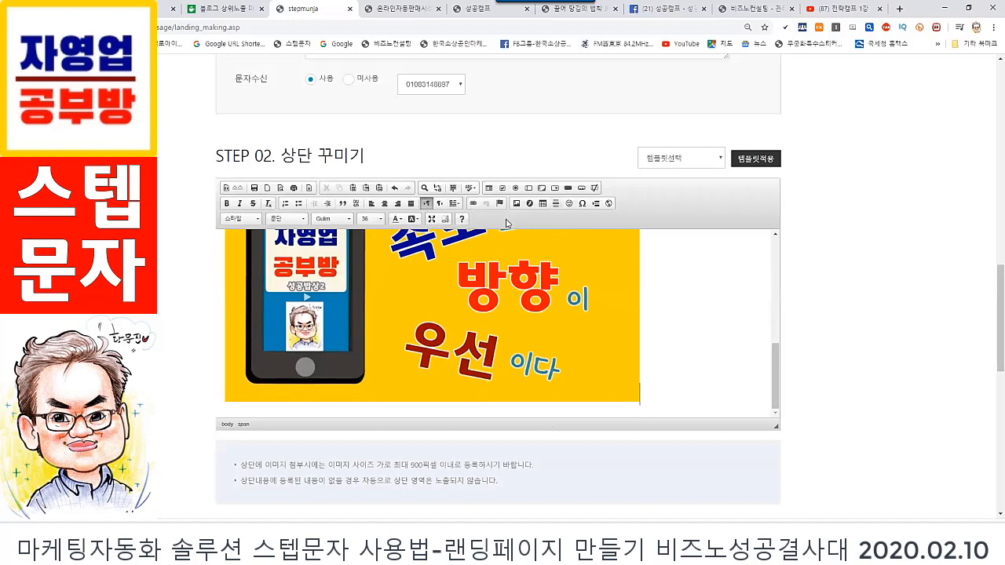
pyautogui.press('Return')
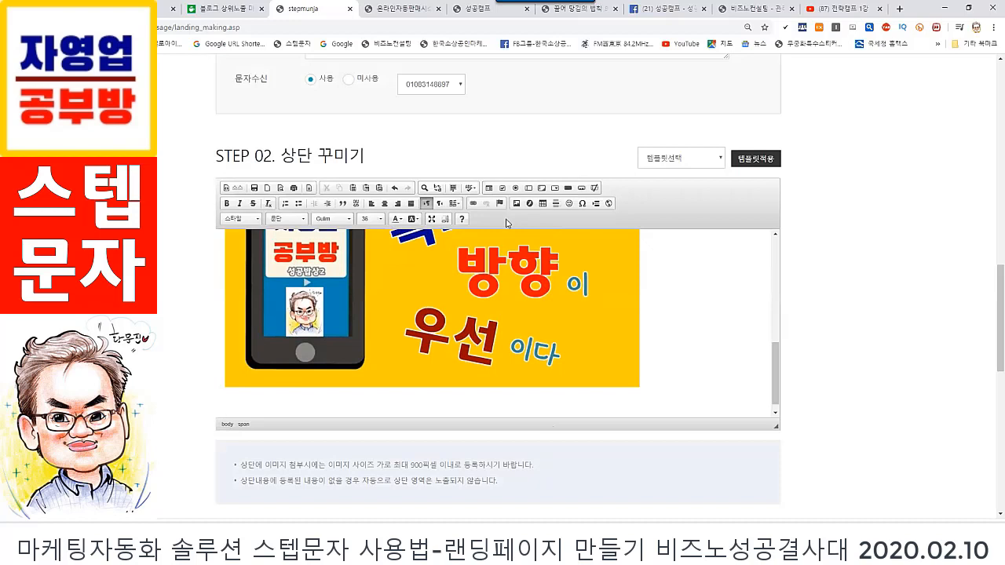
pyautogui.write('ㅇㅔ비ㅊ잘')
pyautogui.press('BackSpace')
pyautogui.press('BackSpace')
pyautogui.press('BackSpace')
pyautogui.press('BackSpace')
pyautogui.press('BackSpace')
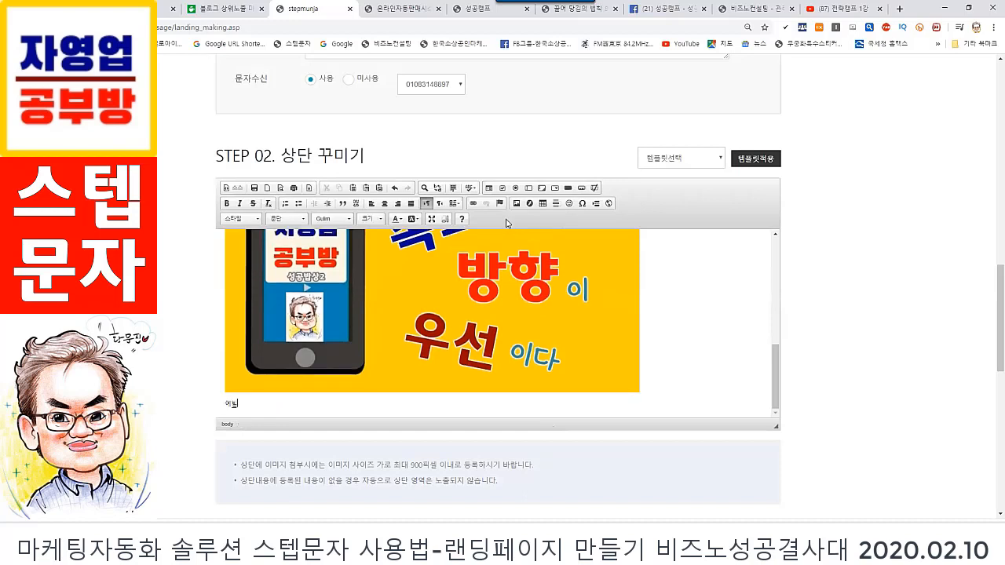
pyautogui.write("예비자어ㅔㅂㅈ어레'ㅐㄷ")
pyautogui.press('Return')
pyautogui.write('ㄹ')
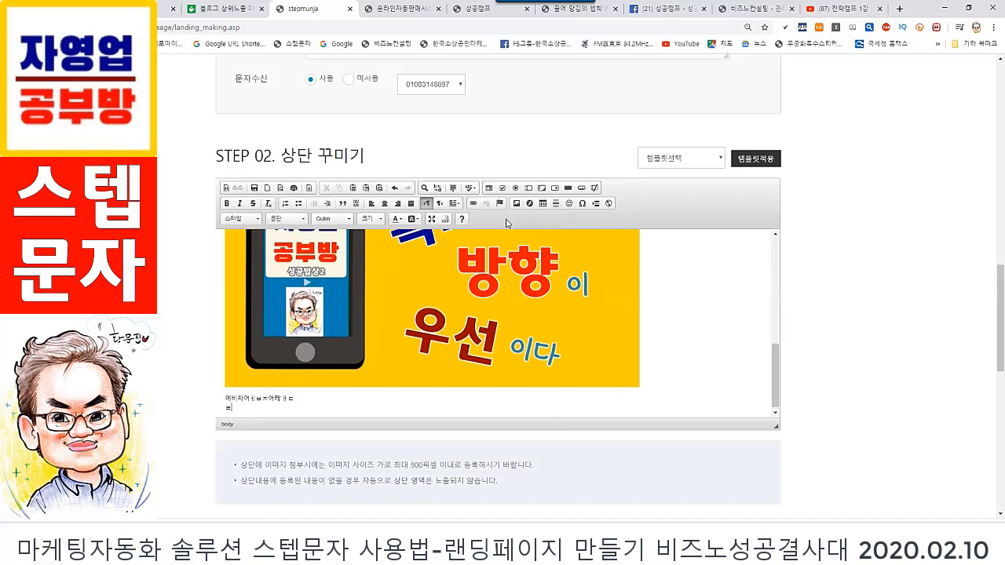
pyautogui.press('Return')
pyautogui.write('ㅂㄷ')
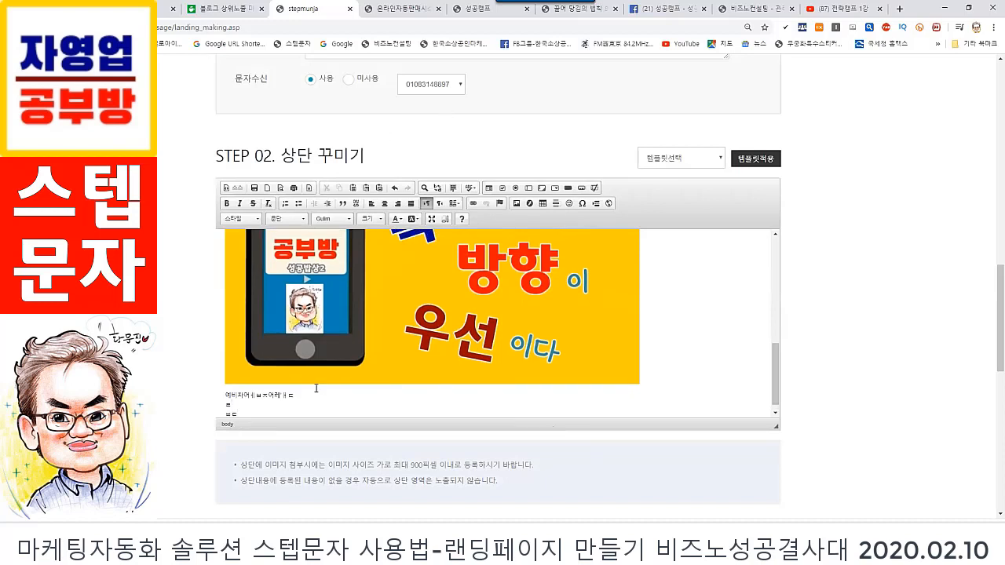
pyautogui.press('Return')
pyautogui.press('Return')
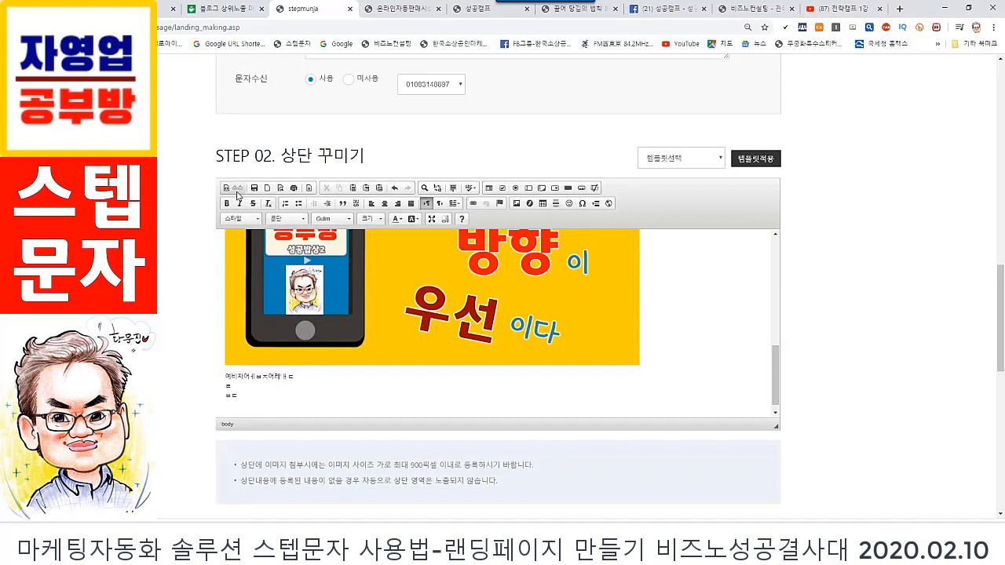
# - Switch to YouTube, search for 빨래방창업, and open the 창플TV video 빨래방창업의진실
pyautogui.click(848, 11)
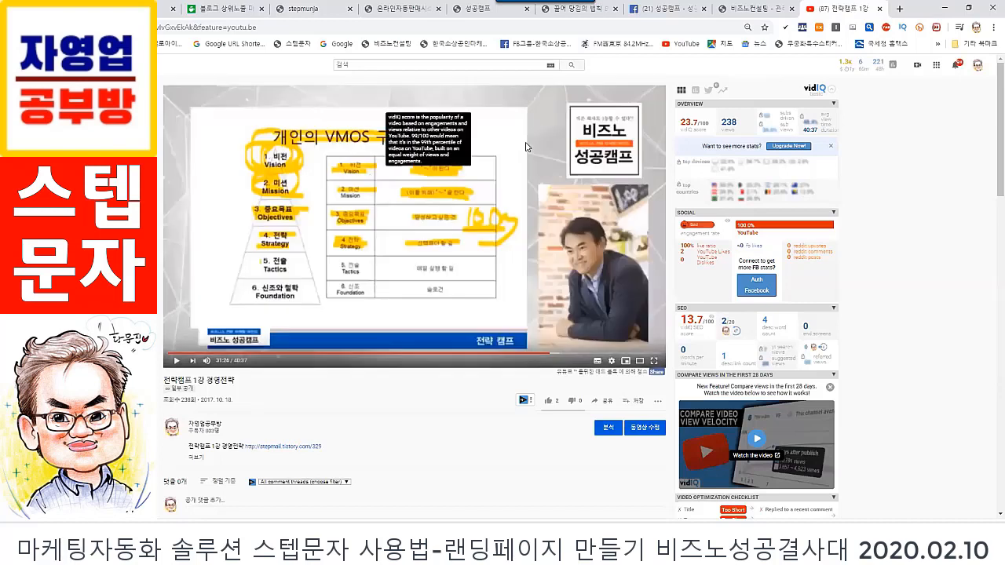
pyautogui.click(363, 68)
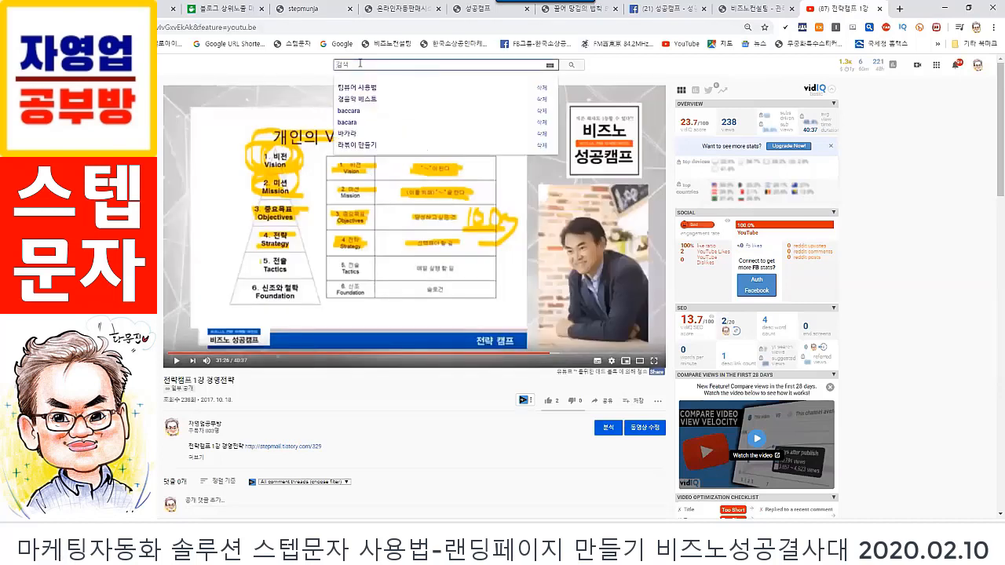
pyautogui.write('빨래방')
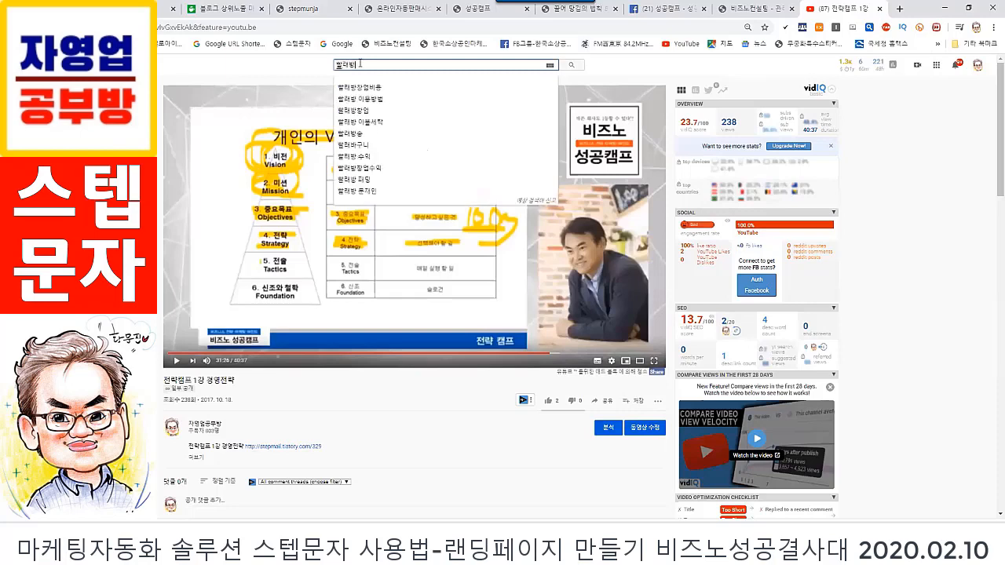
pyautogui.write('창업')
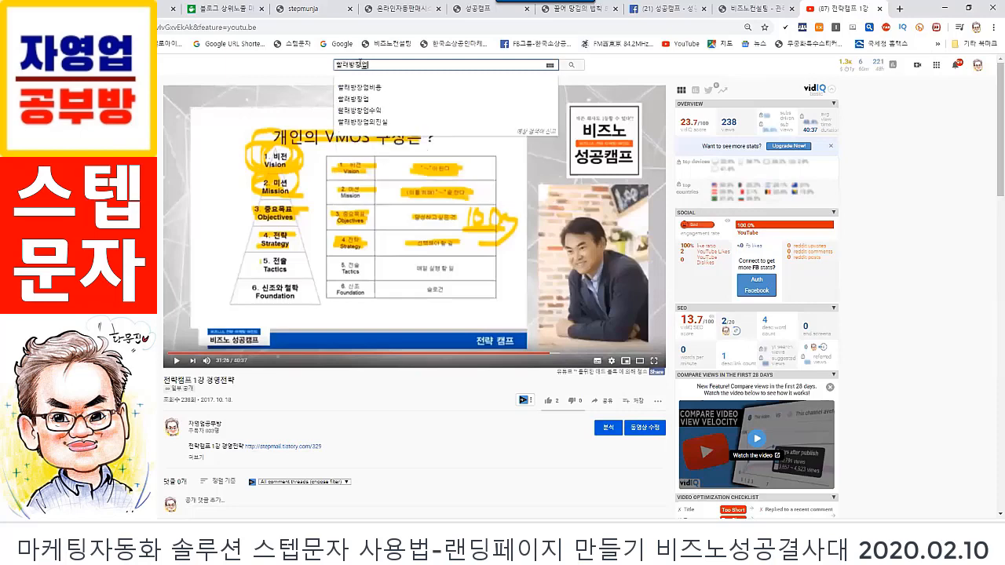
pyautogui.click(357, 100)
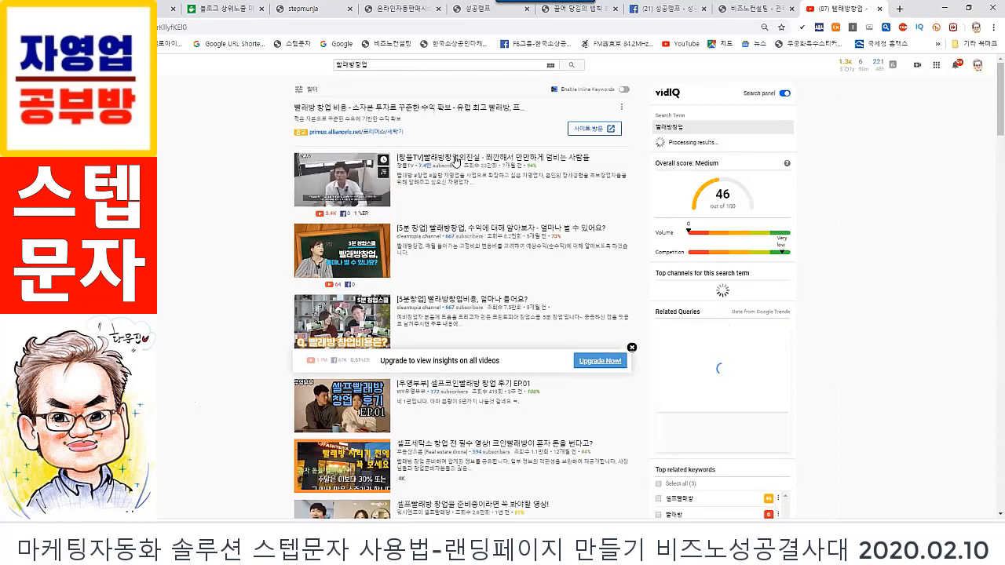
pyautogui.click(455, 160)
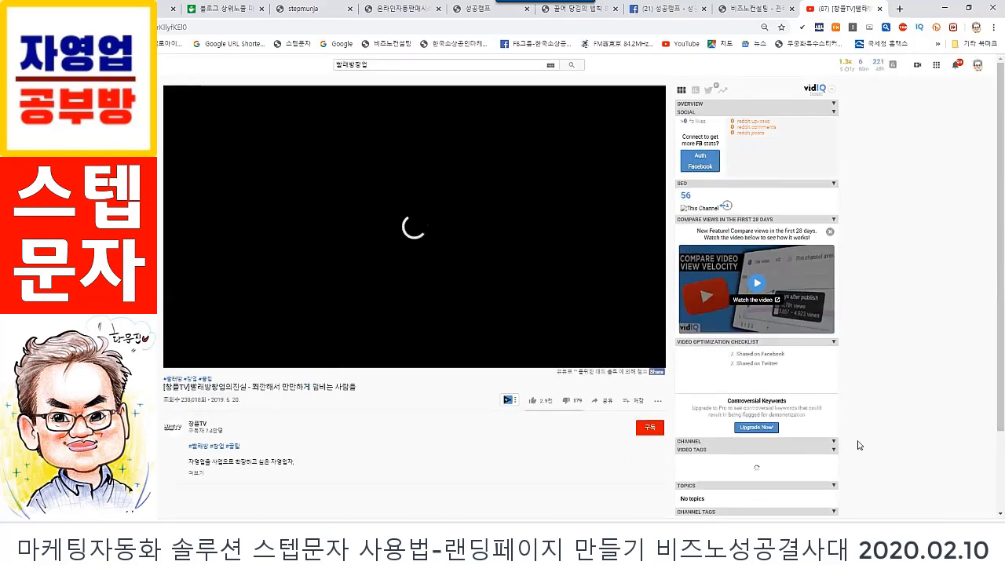
# - Pause the 창플TV video and copy its iframe embed code from the sharing options
pyautogui.scroll(-1, 785, 298)
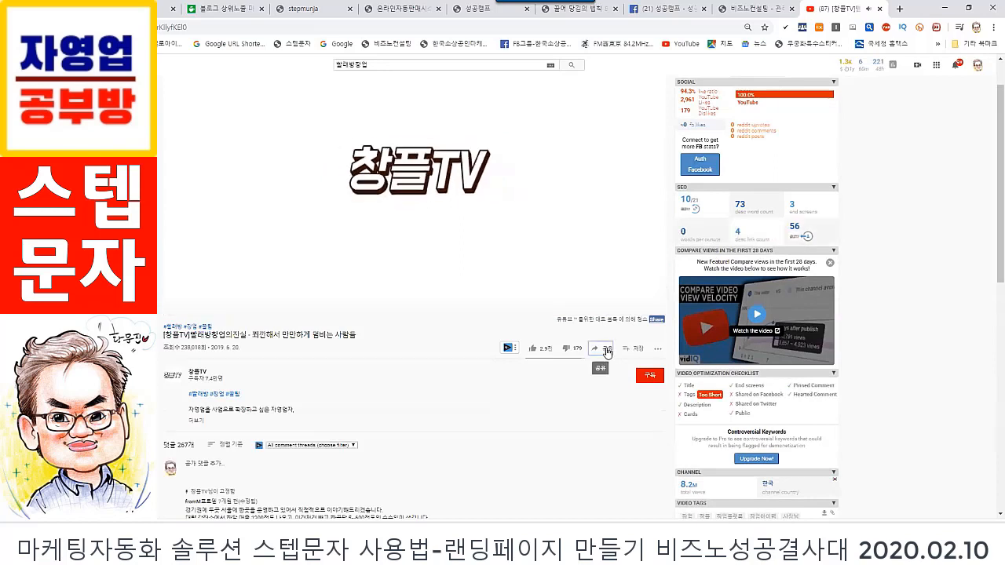
pyautogui.click(606, 350)
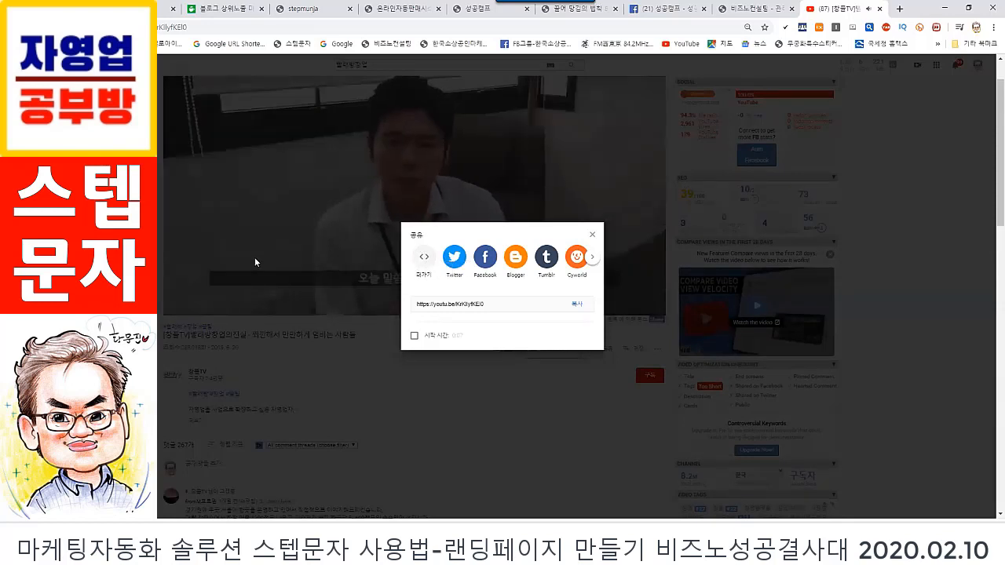
pyautogui.click(249, 282)
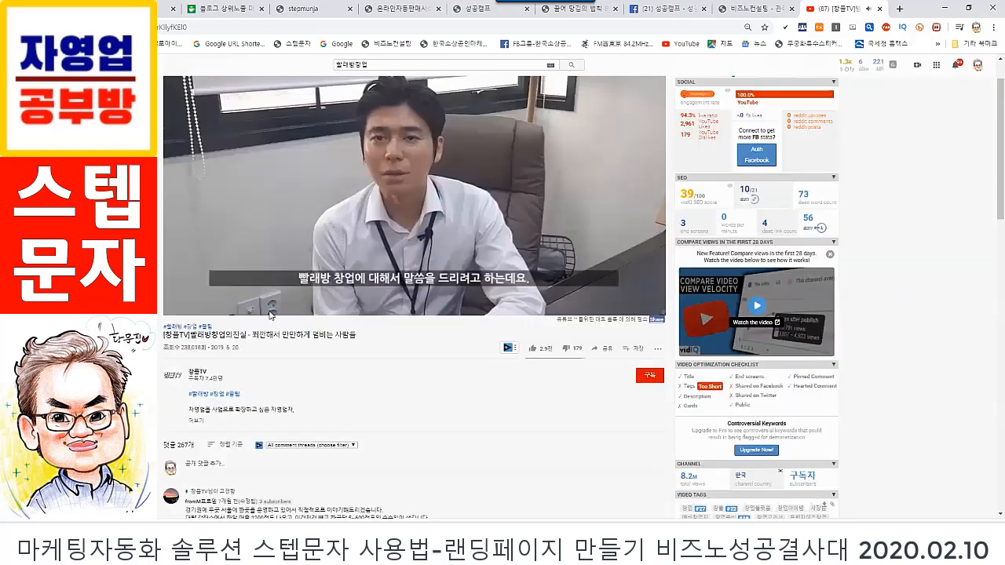
pyautogui.moveTo(197, 316)
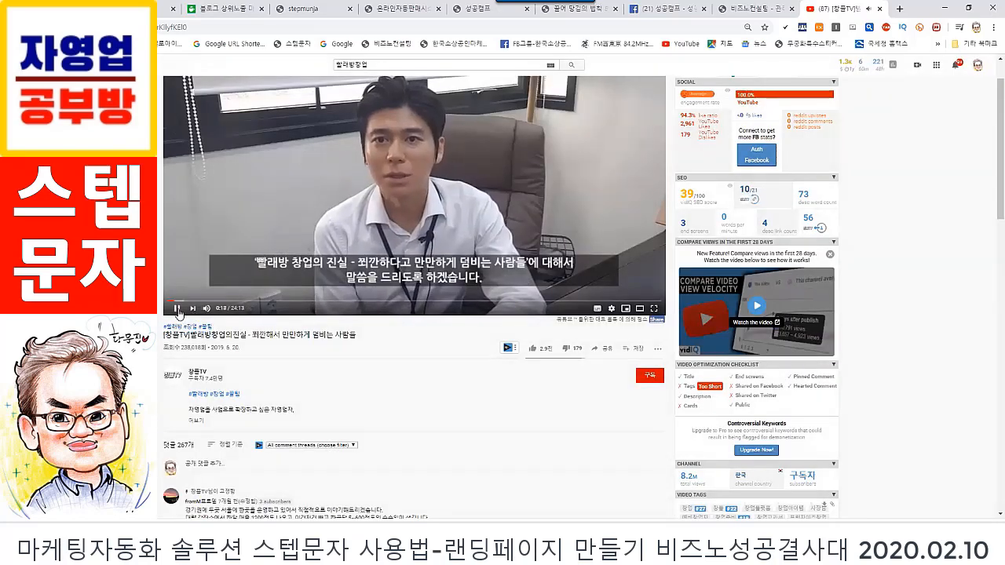
pyautogui.click(178, 309)
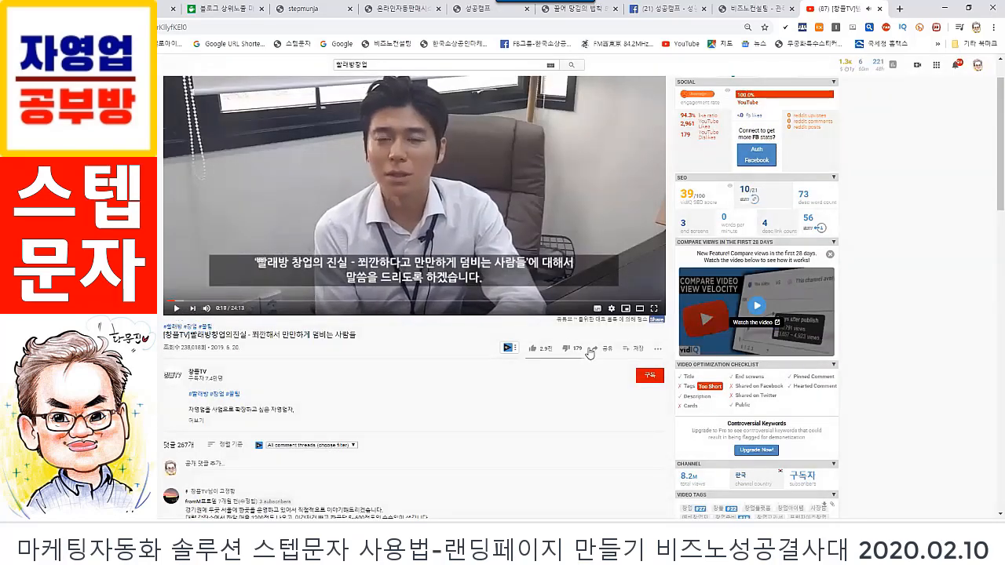
pyautogui.click(607, 350)
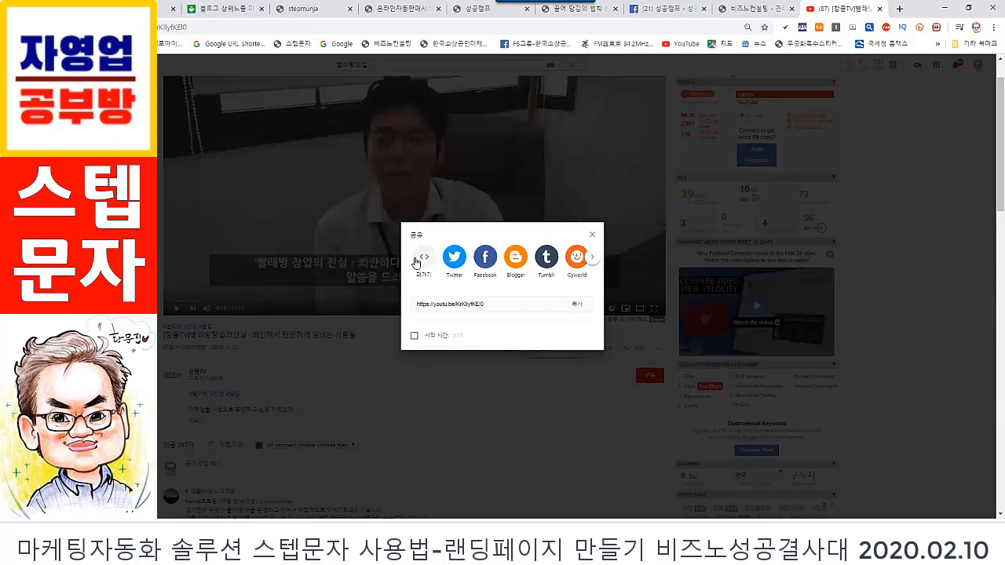
pyautogui.click(423, 259)
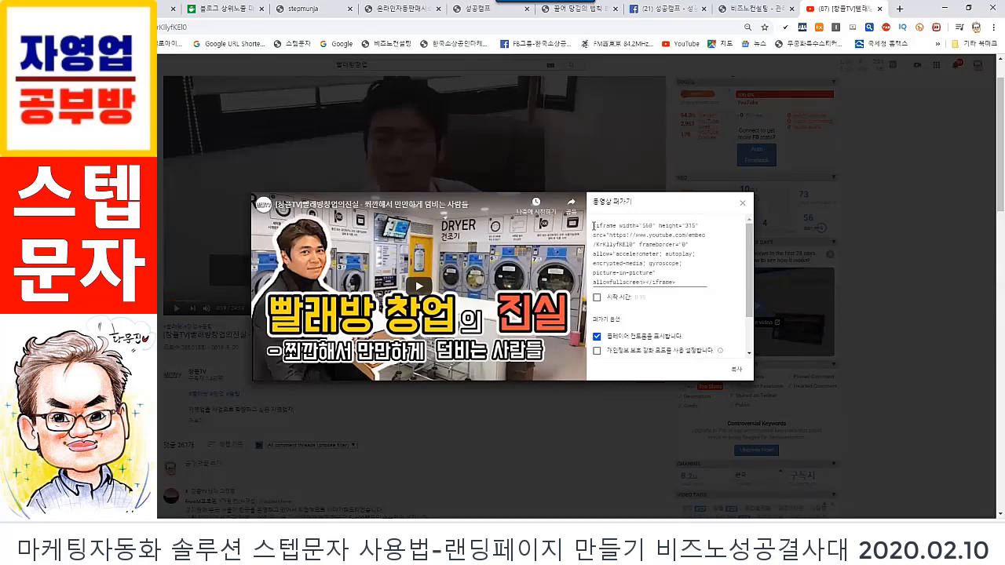
pyautogui.moveTo(593, 226); pyautogui.dragTo(692, 290)
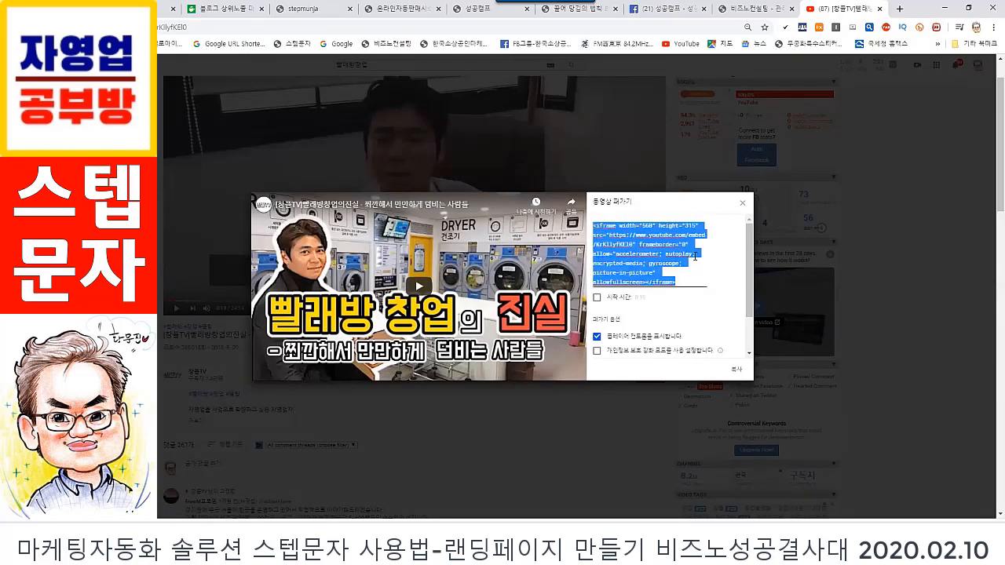
pyautogui.click(739, 369)
pyautogui.click(740, 369)
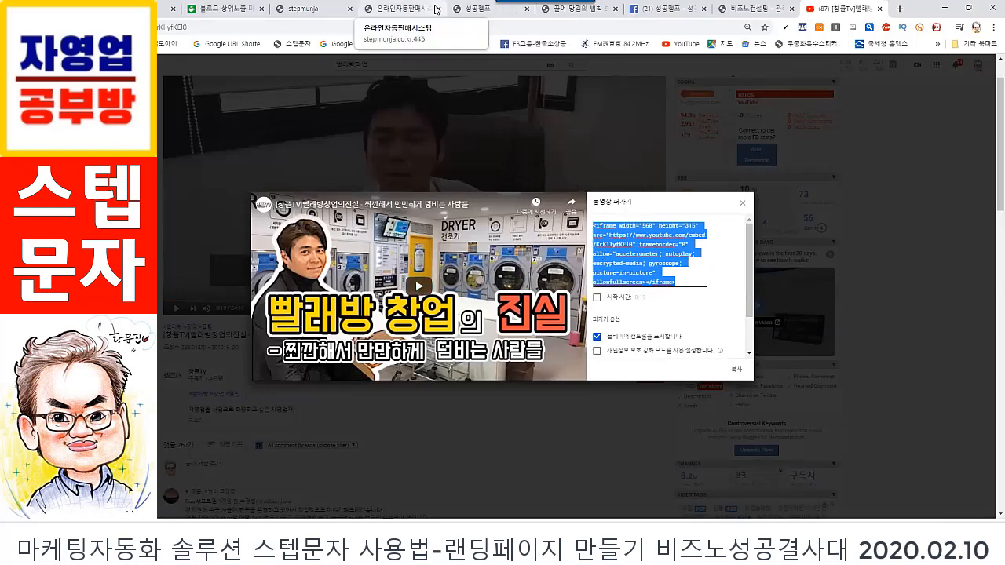
# - Return to the stepmunja landing page, paste the video's iframe code at the end of the STEP 02 HTML source, and restore the visual view
pyautogui.click(319, 10)
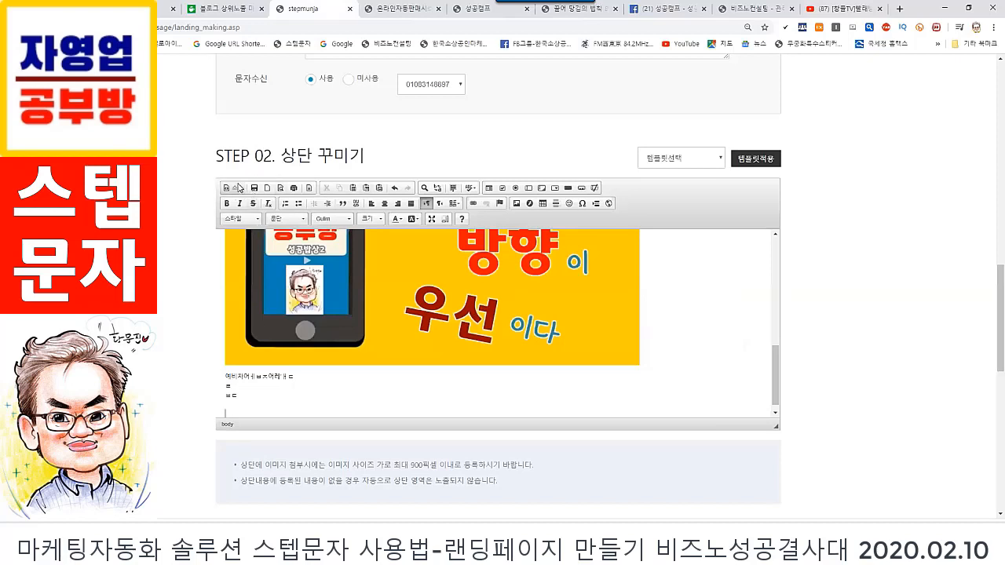
pyautogui.click(238, 187)
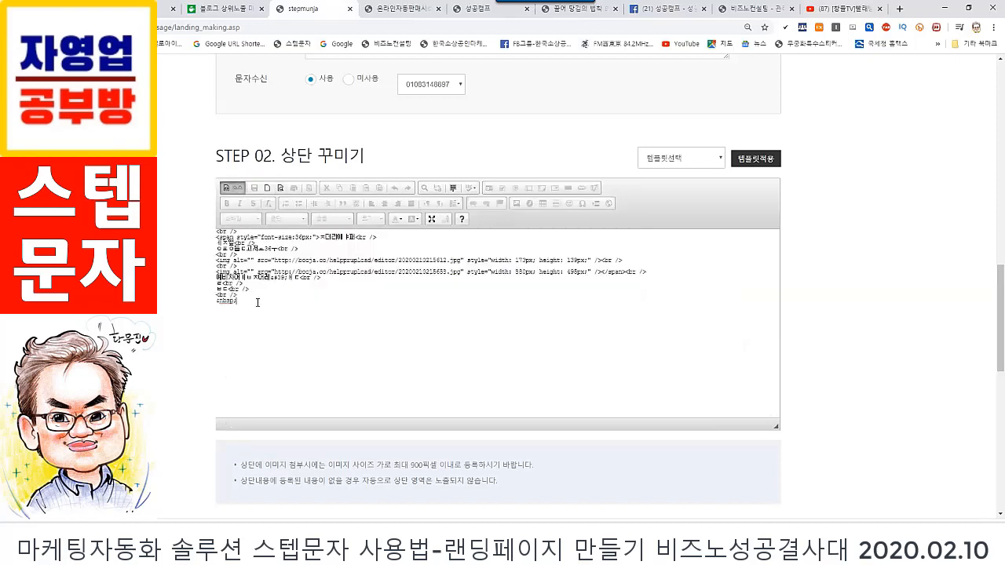
pyautogui.write('<iframe width="560" height="315" src="https://www.youtube.com/embed/KxKLlyfKElO" frameborder="0" allow="accelerometer; autoplay; encrypted-media; gyroscope; picture-in-picture" allowfullscreen></iframe>')
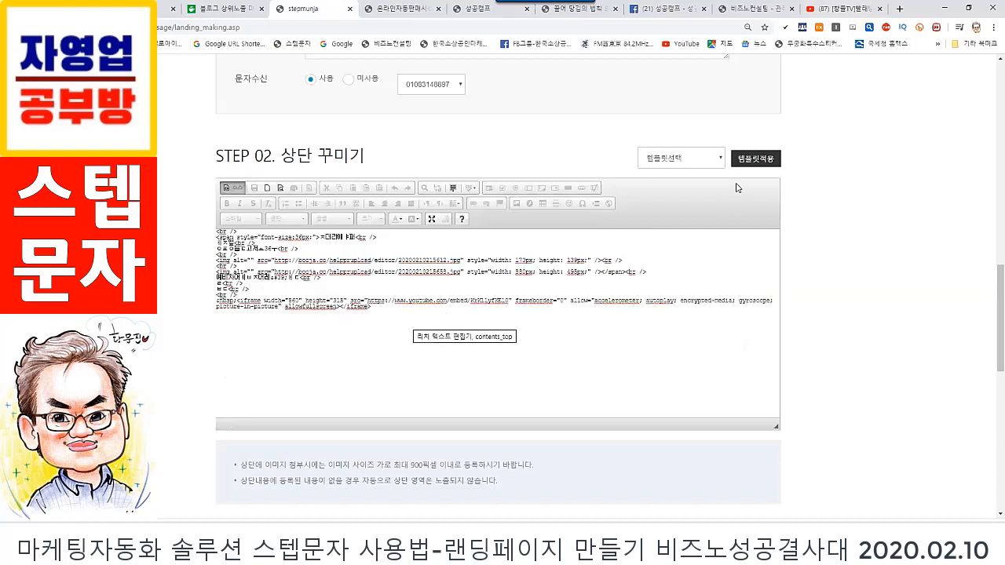
pyautogui.scroll(-1, 579, 306)
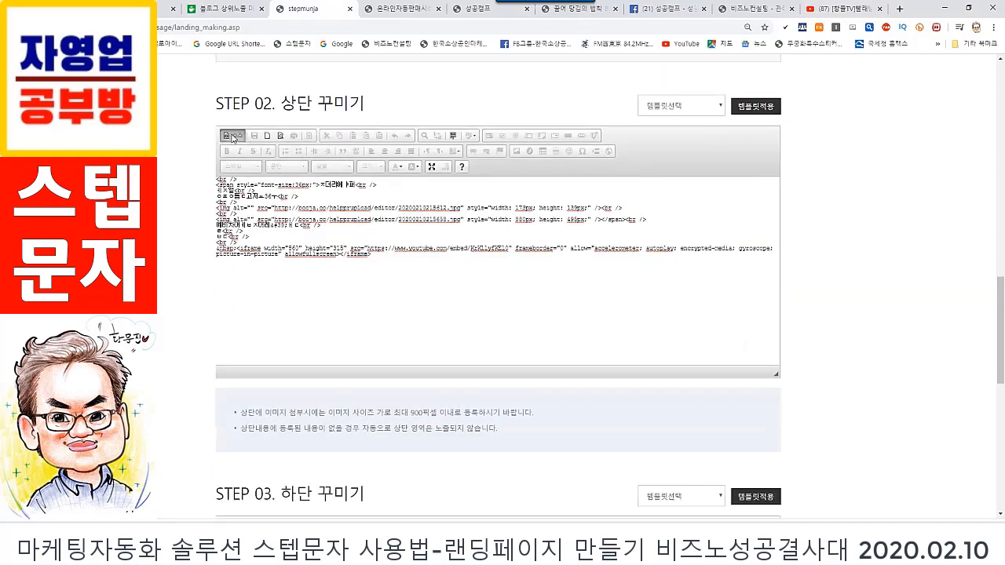
pyautogui.click(233, 136)
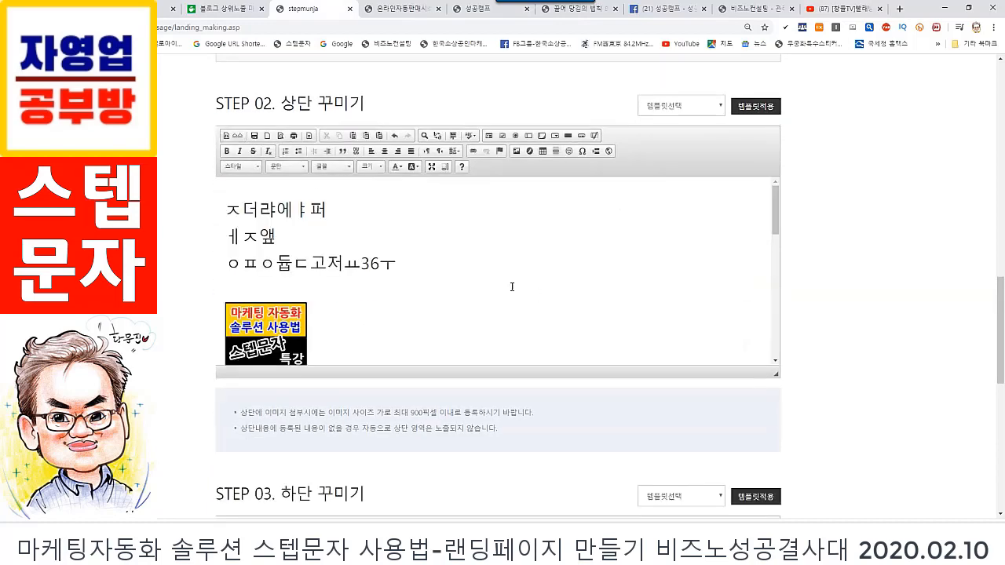
# - Add the lines "언제까지 공개할지 모릅니다." and "지금 바로 아래 신청서를 작성해 주세요" below the embedded video
pyautogui.scroll(-10, 512, 286)
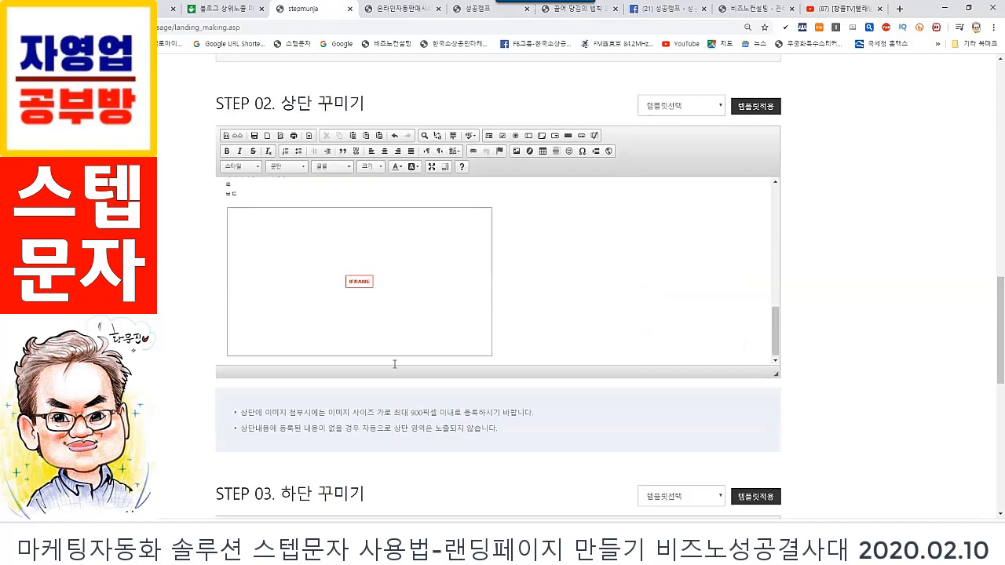
pyautogui.click(518, 350)
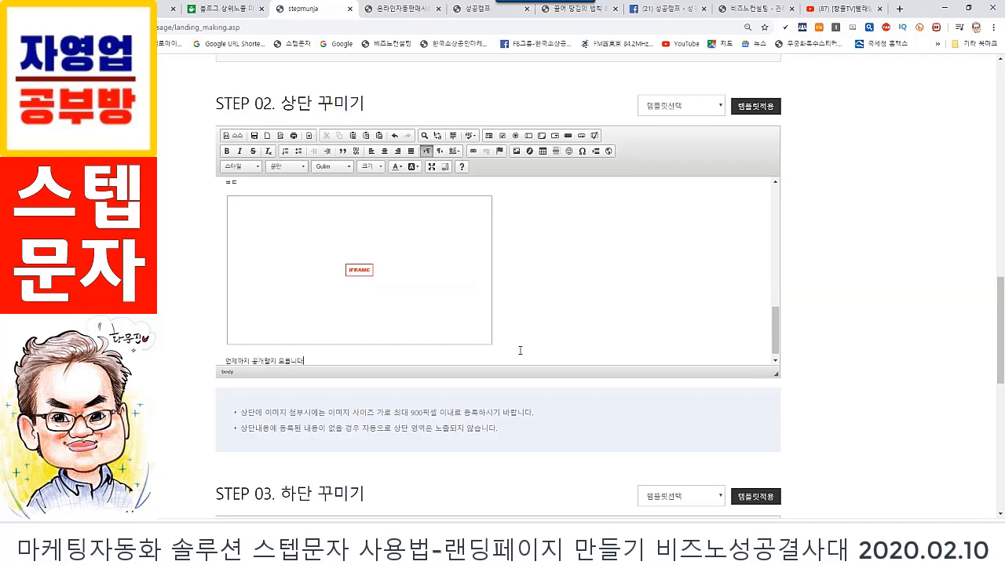
pyautogui.write('.')
pyautogui.press('Return')
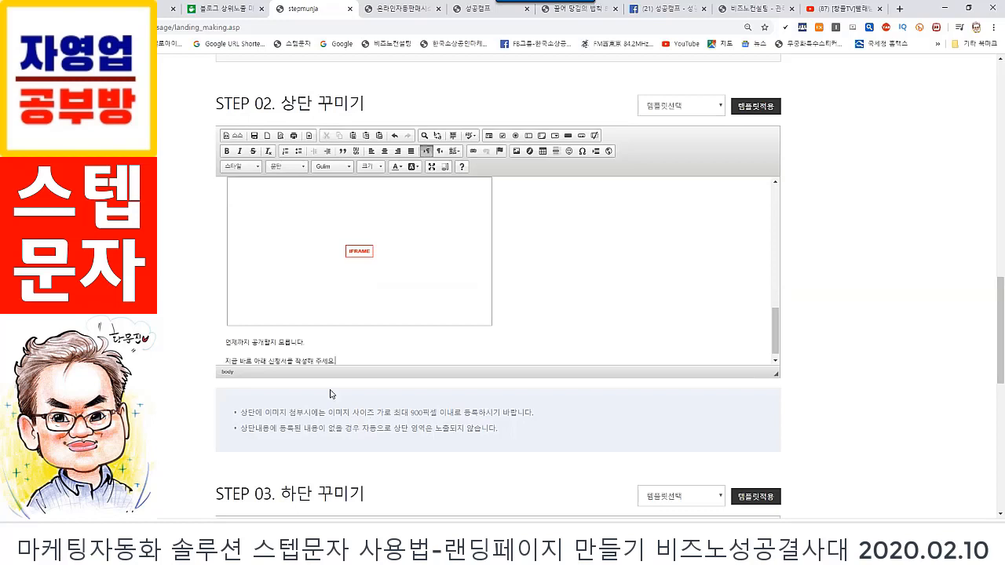
# - Set all the STEP 02 editor content to font size 28 and center-align it
pyautogui.moveTo(342, 358); pyautogui.dragTo(220, 151)
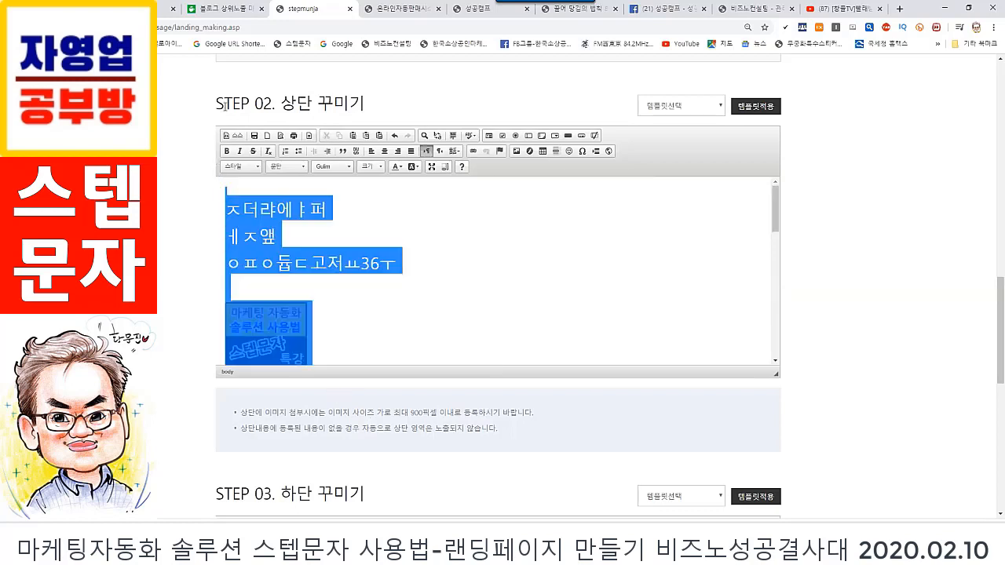
pyautogui.click(370, 166)
pyautogui.moveTo(408, 190); pyautogui.dragTo(411, 225)
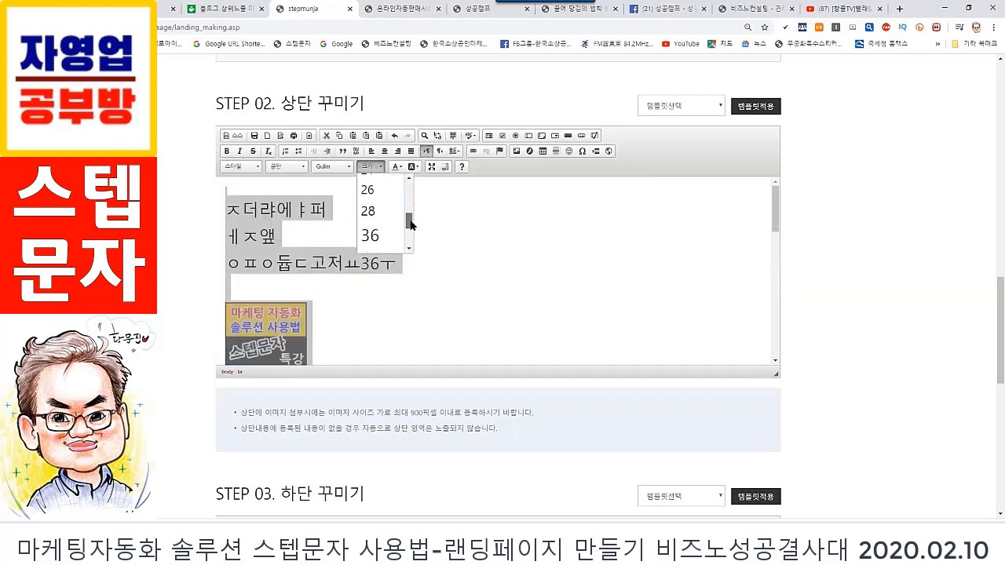
pyautogui.click(368, 211)
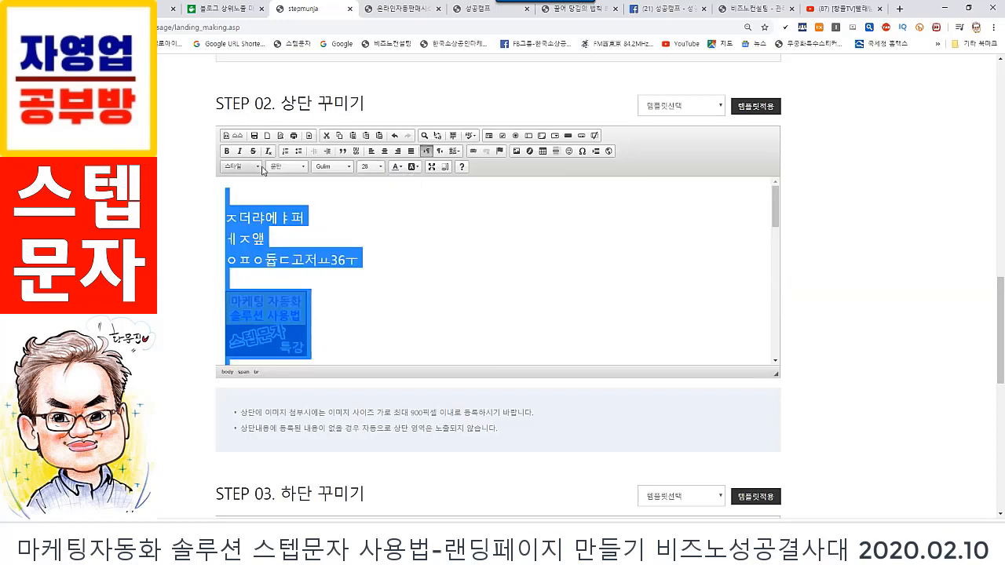
pyautogui.click(384, 151)
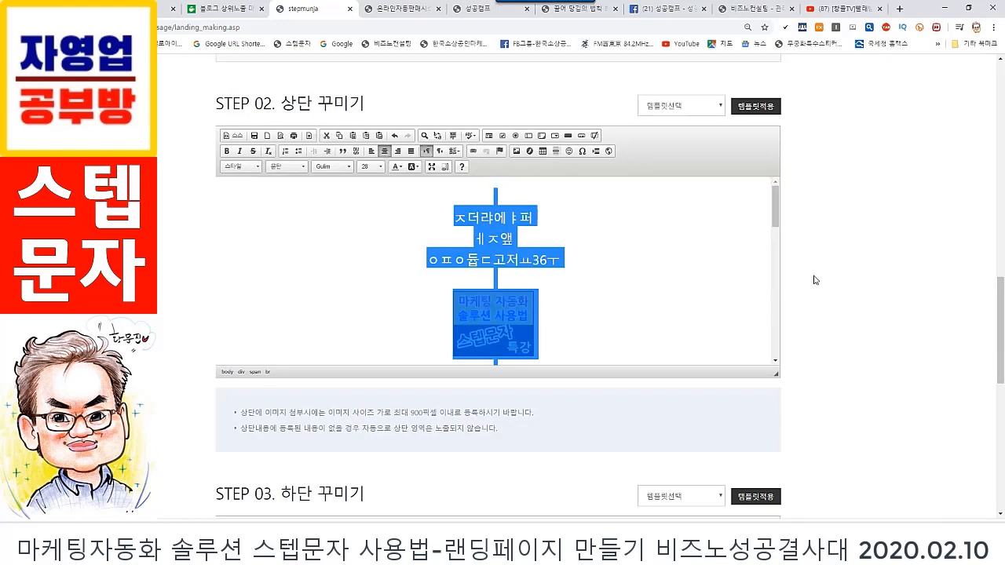
pyautogui.click(879, 255)
pyautogui.scroll(-3, 880, 251)
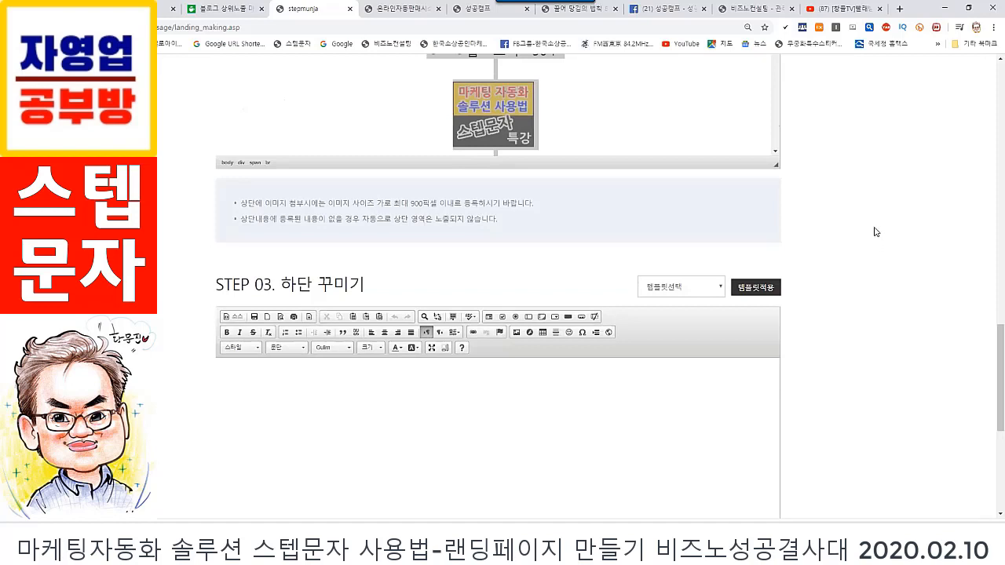
pyautogui.scroll(-5, 864, 235)
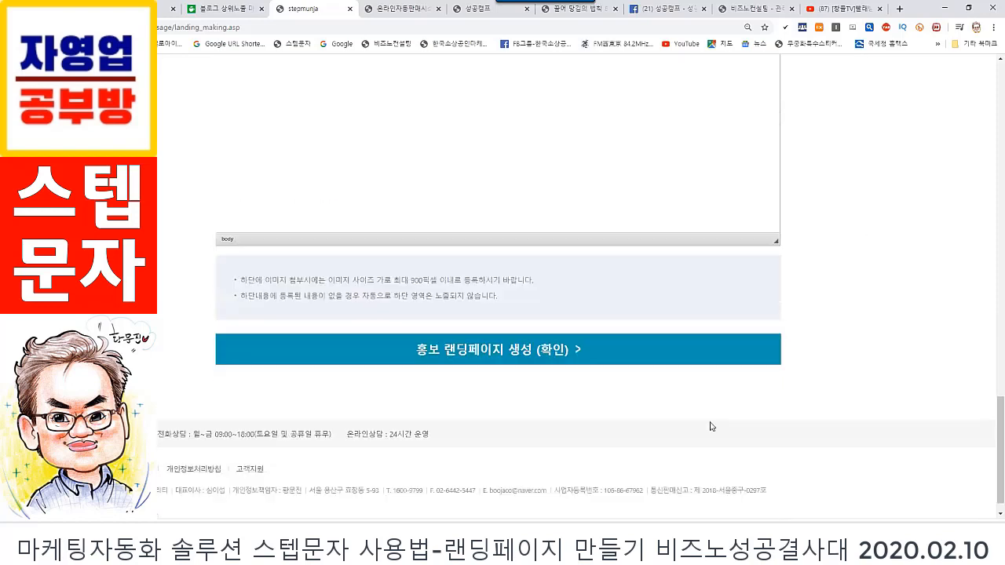
# - Generate the promotional landing page and view the shortened URL of its 빨래방예비창업자 entry in the created-page list
pyautogui.click(523, 353)
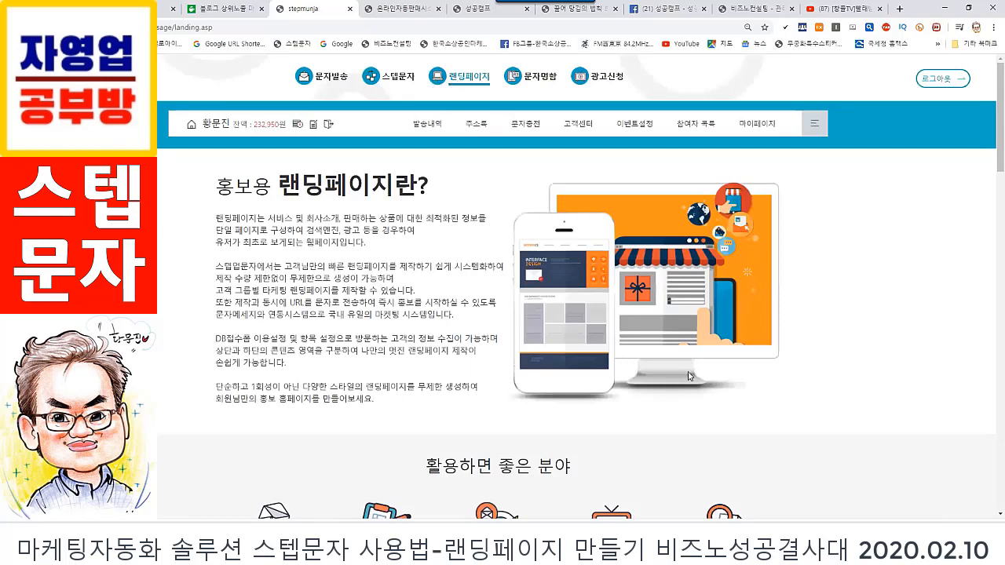
pyautogui.scroll(-7, 687, 376)
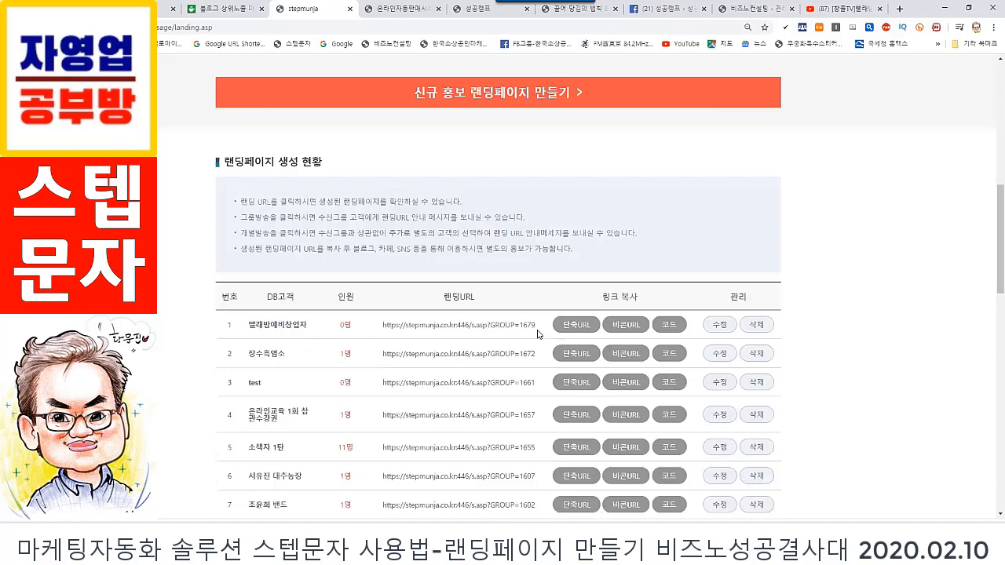
pyautogui.moveTo(543, 328); pyautogui.dragTo(374, 320)
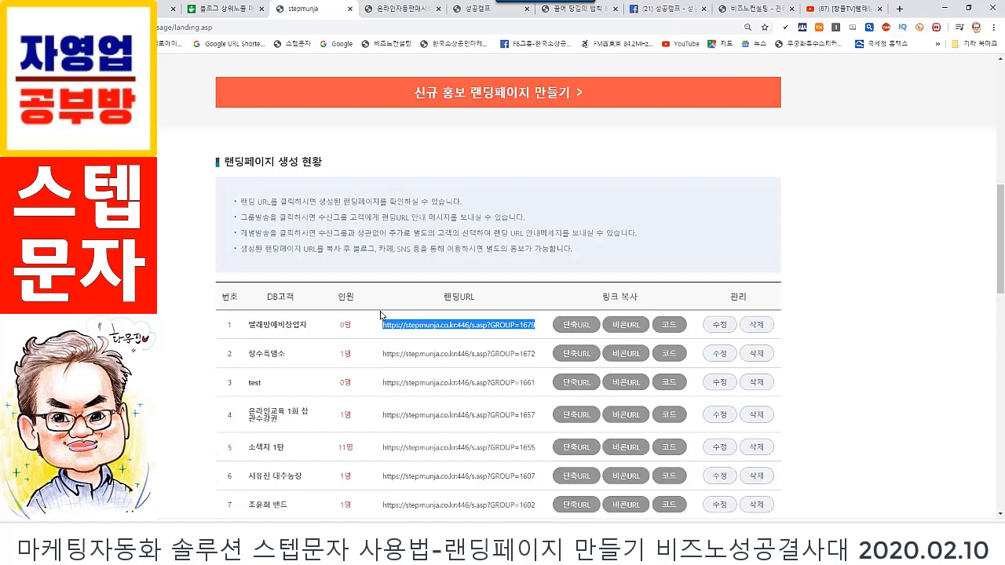
pyautogui.click(576, 326)
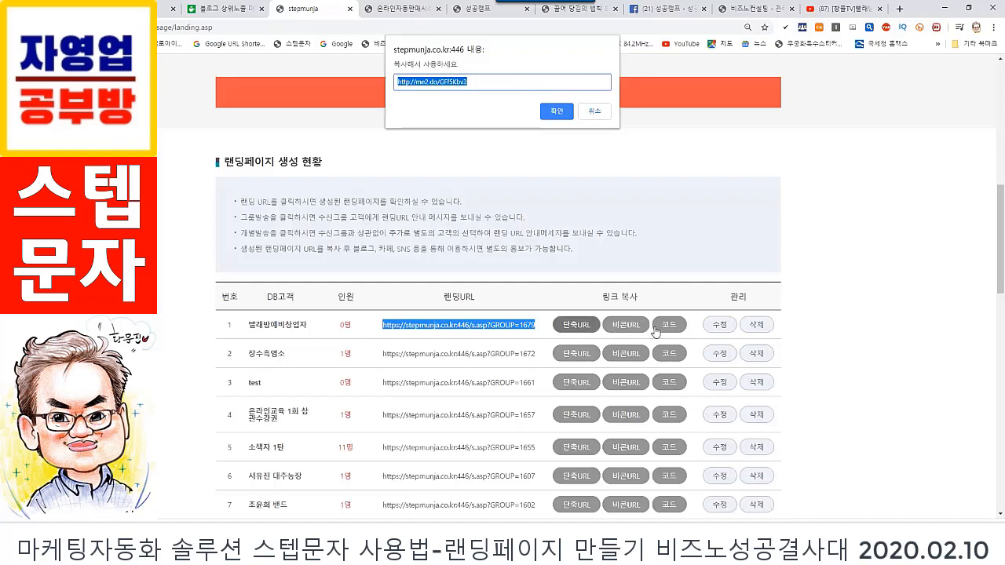
pyautogui.click(597, 110)
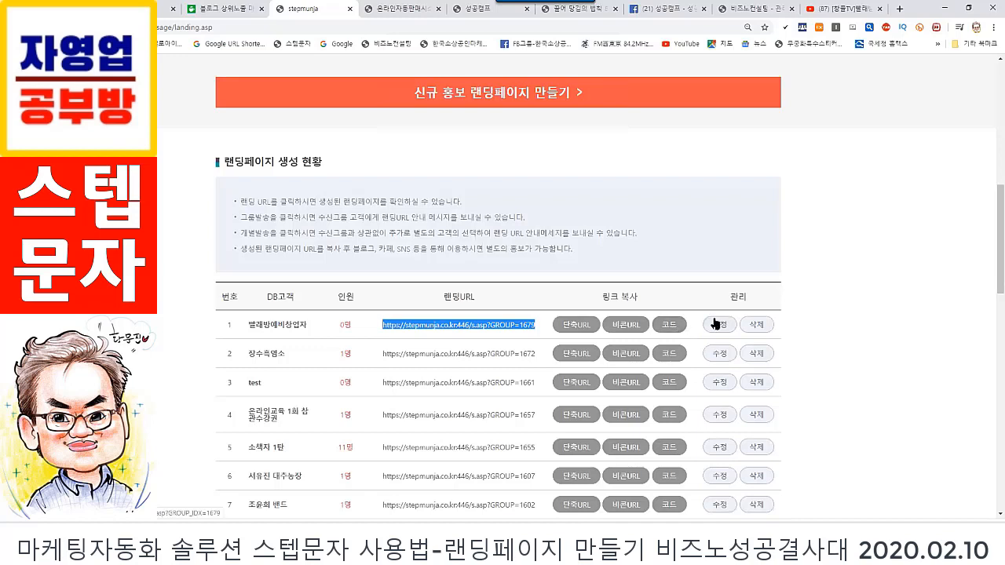
# - Open the 빨래방예비창업자 landing page from its URL and review its content down to the application form
pyautogui.click(494, 328)
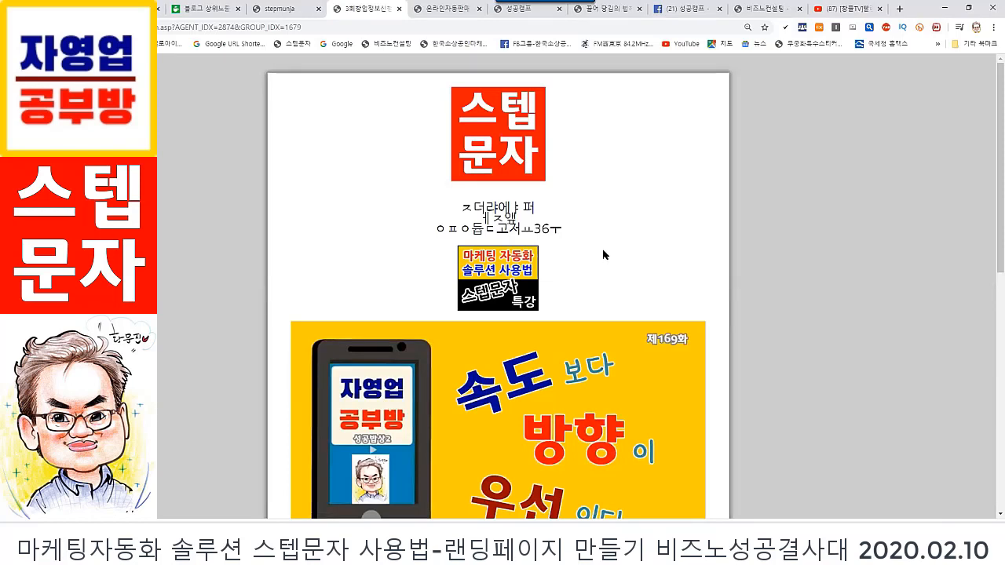
pyautogui.scroll(-7, 538, 252)
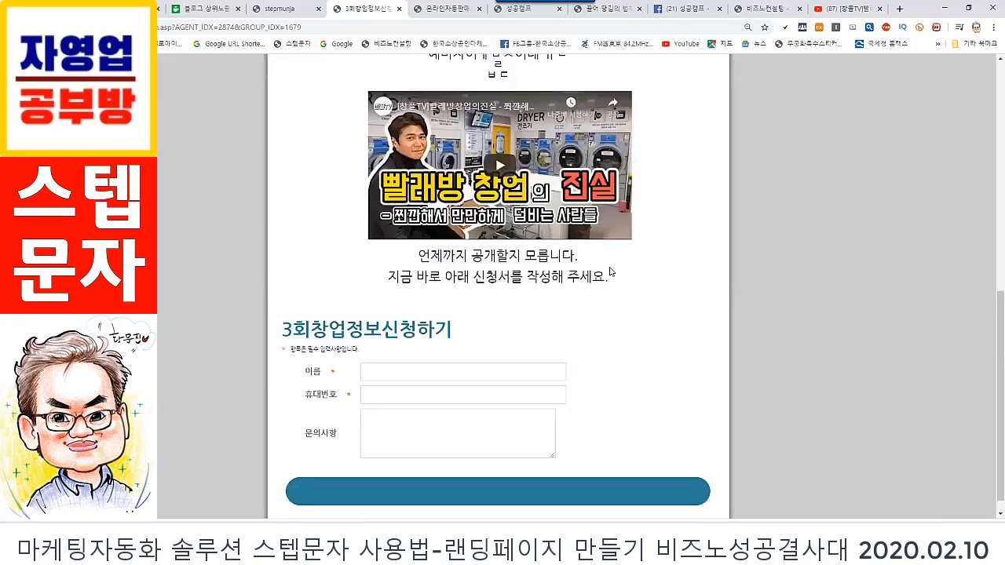
pyautogui.click(392, 352)
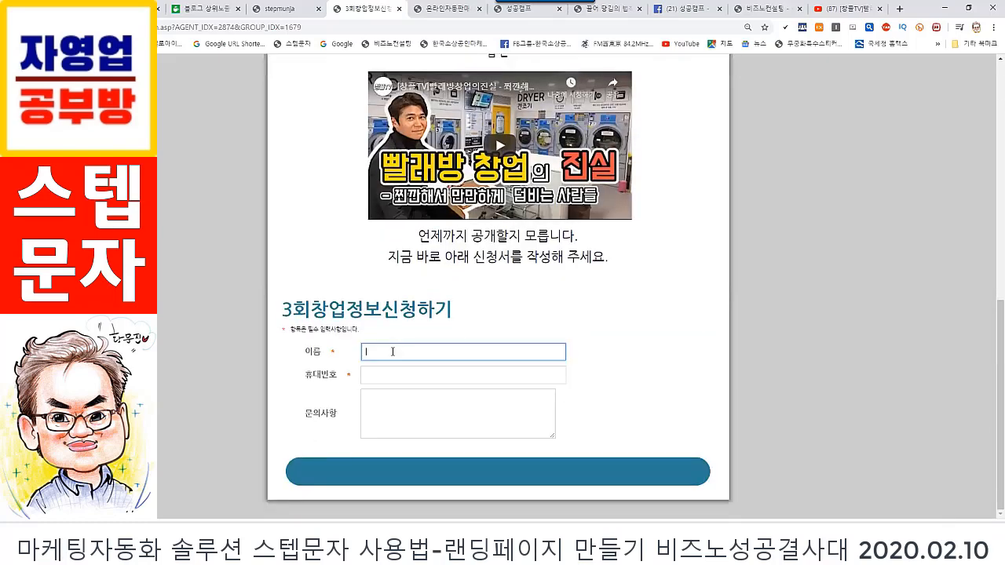
pyautogui.click(322, 430)
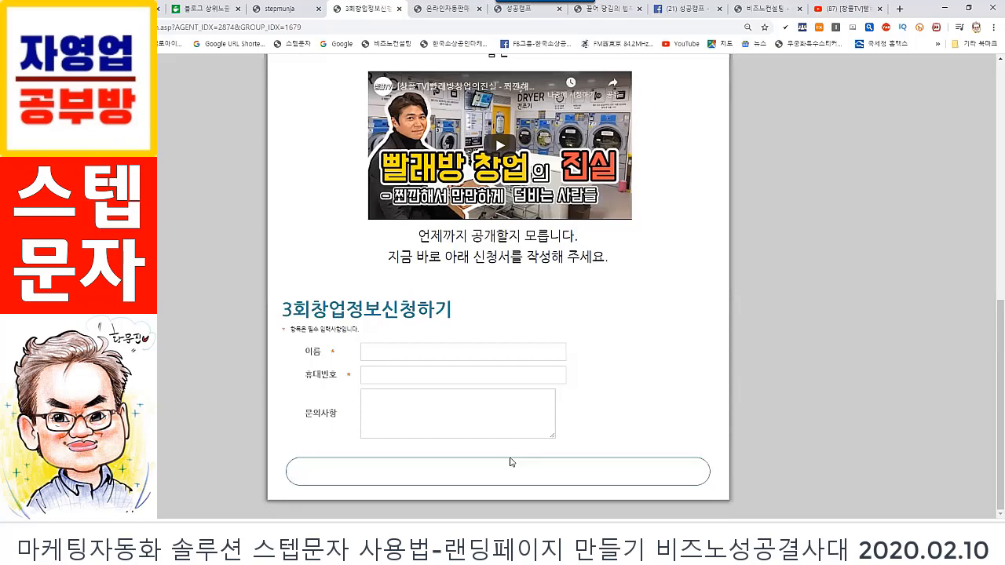
# - Submit the application form with the applicant's name, mobile number and the inquiry "창업정보 신청합니다.", and acknowledge the sign-up
pyautogui.click(368, 352)
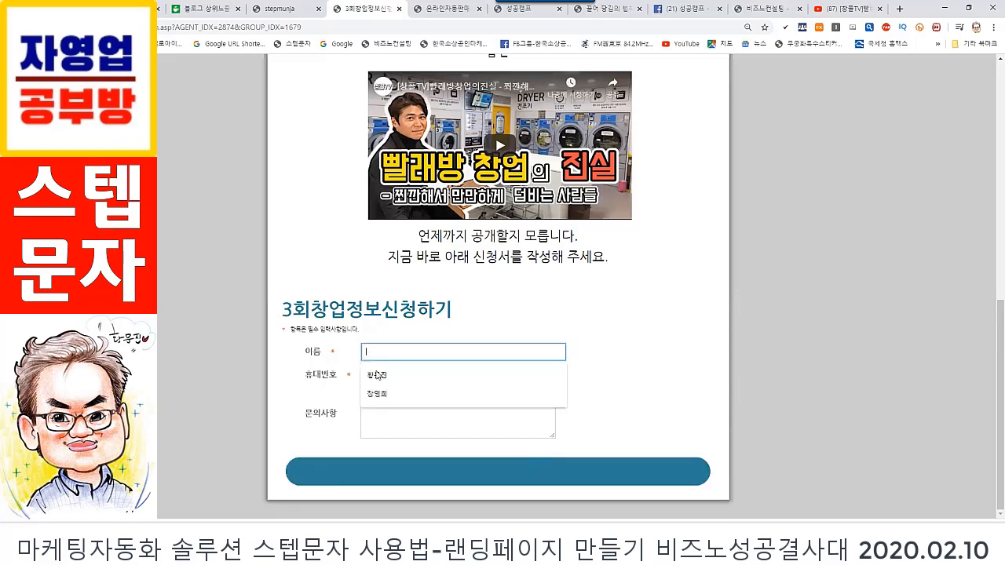
pyautogui.click(379, 380)
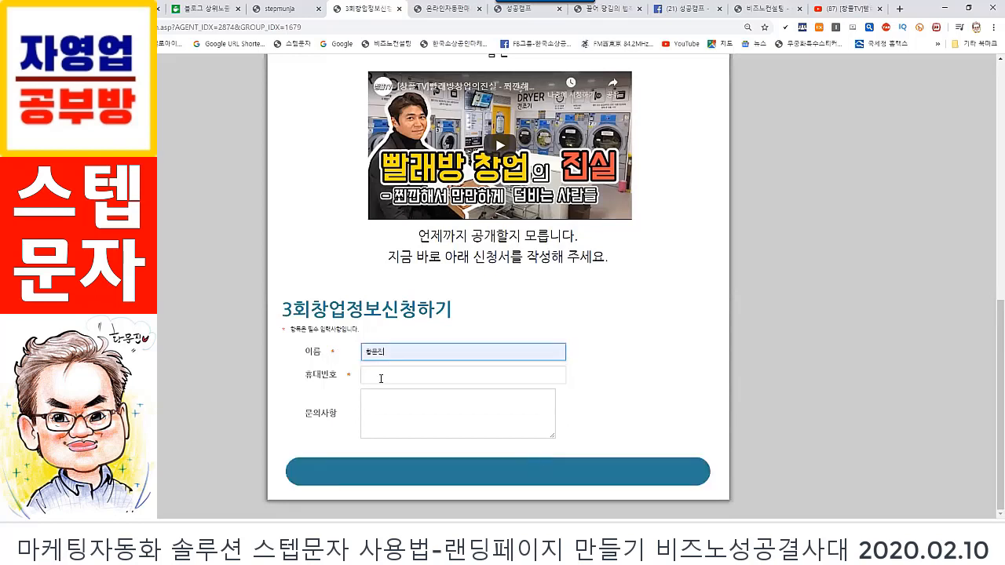
pyautogui.click(381, 377)
pyautogui.click(389, 402)
pyautogui.click(379, 412)
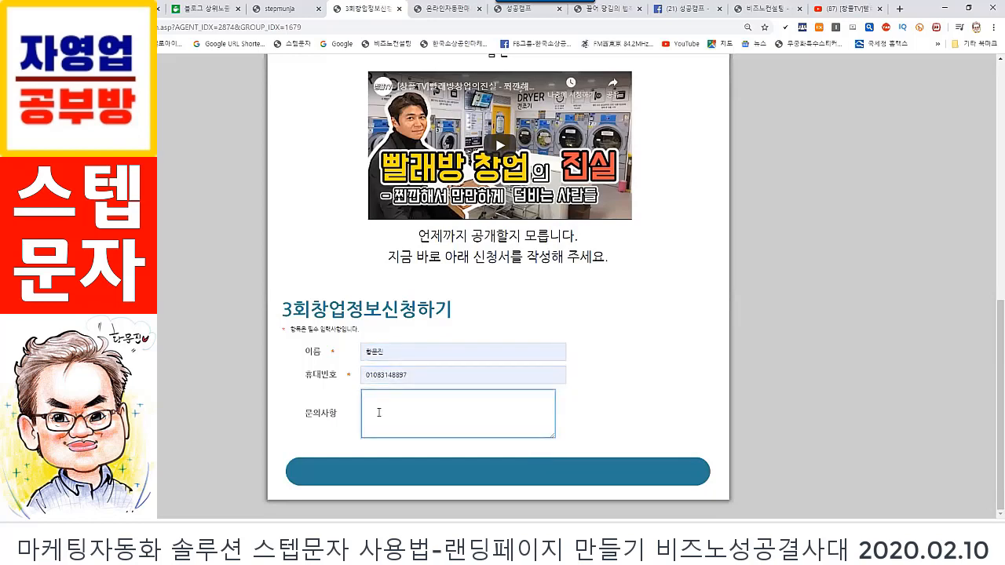
pyautogui.write('창업정보 신청합니다')
pyautogui.click(504, 471)
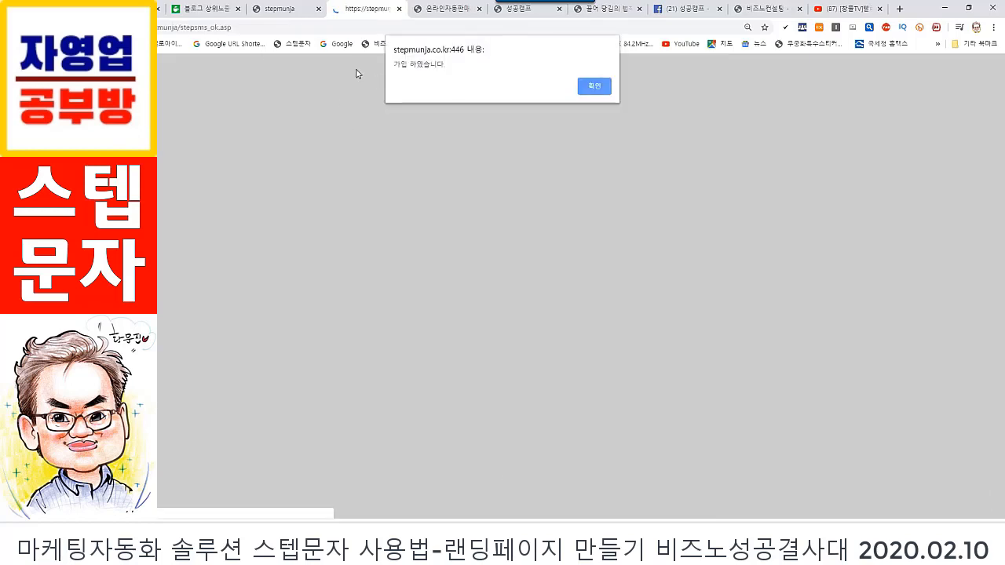
pyautogui.click(594, 85)
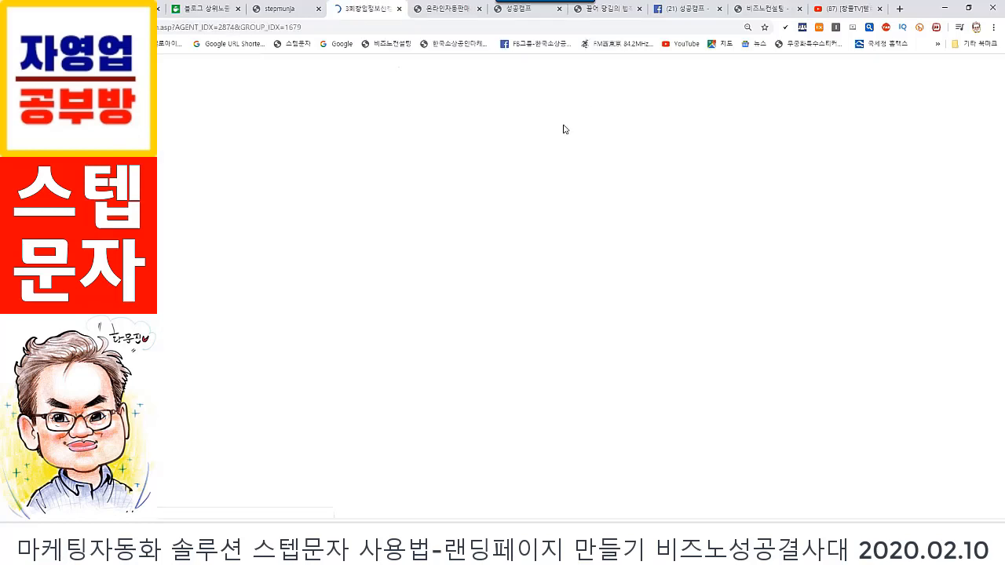
# - Return to stepmunja, open the 빨래방예비창업자 entry for editing in the 스텝문자 section, and check the applicant's inquiry text
pyautogui.click(275, 9)
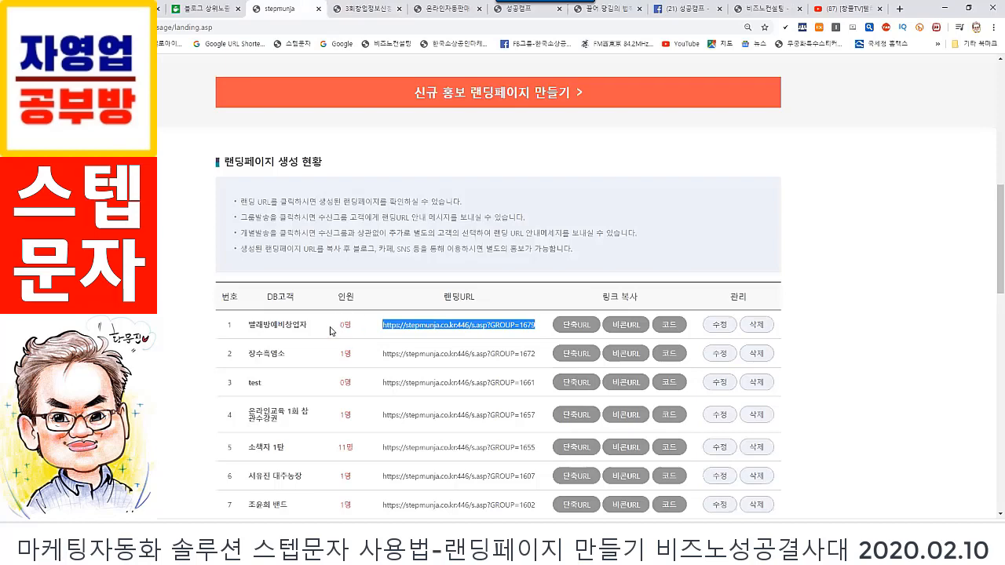
pyautogui.scroll(1, 632, 259)
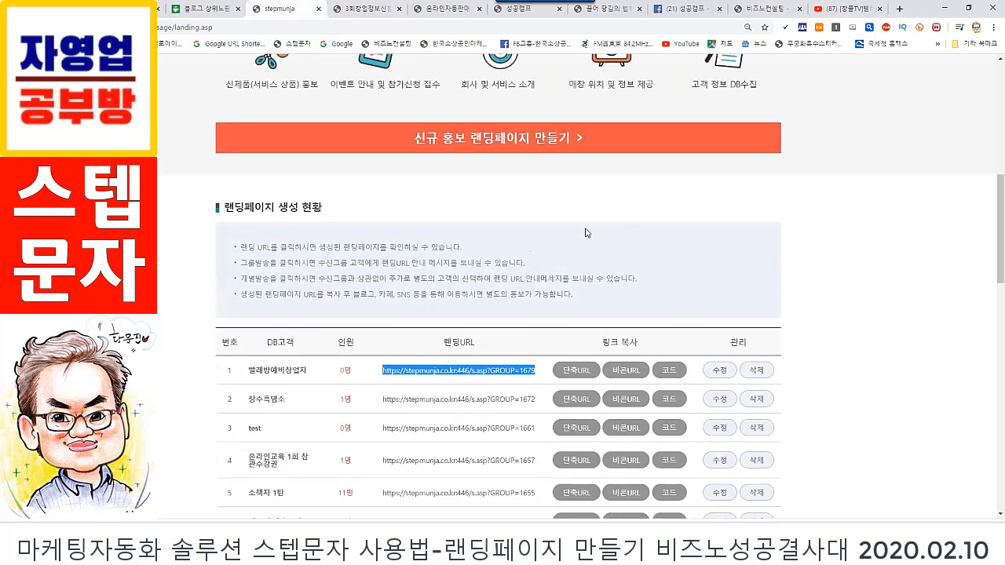
pyautogui.scroll(6, 585, 233)
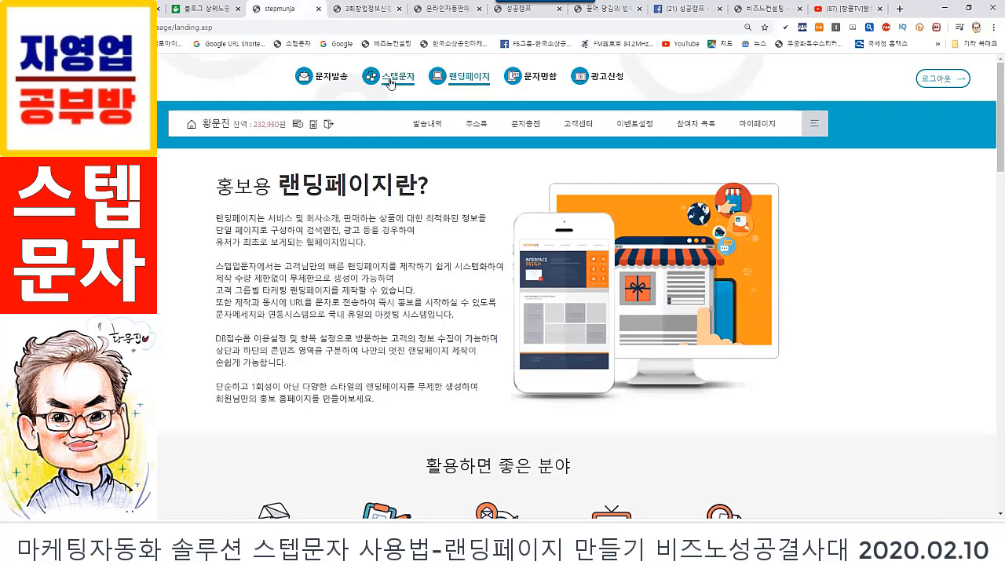
pyautogui.click(390, 81)
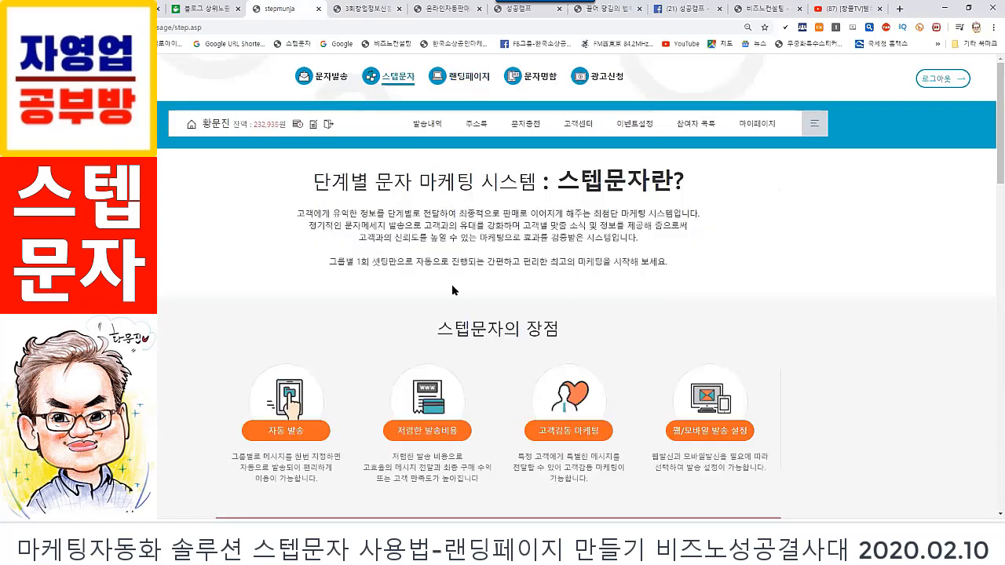
pyautogui.scroll(-3, 918, 366)
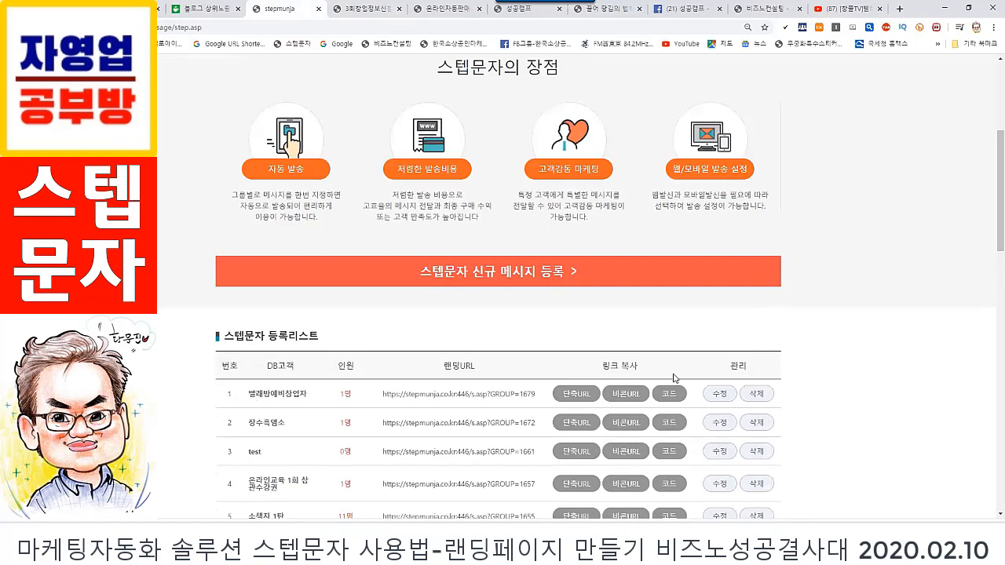
pyautogui.click(720, 394)
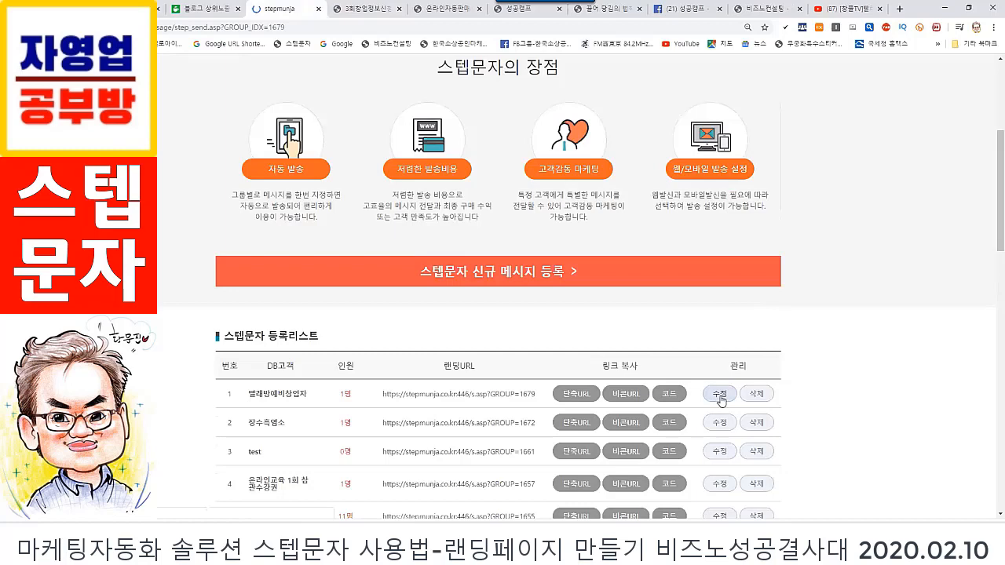
pyautogui.scroll(-2, 705, 344)
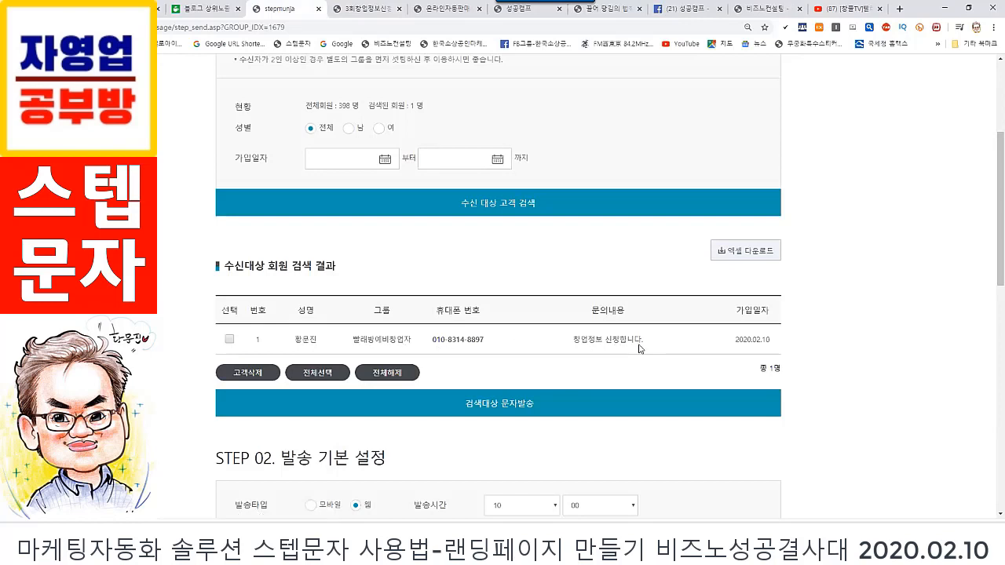
pyautogui.moveTo(646, 340); pyautogui.dragTo(567, 345)
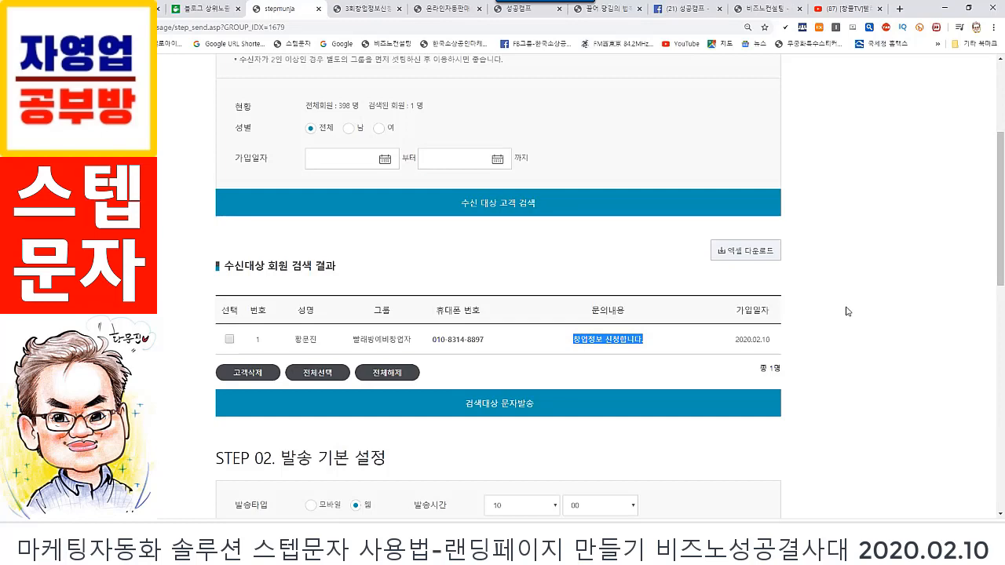
# - Set the number of step messages in STEP 03 to 3회차 and inspect the three message boxes
pyautogui.scroll(-3, 846, 310)
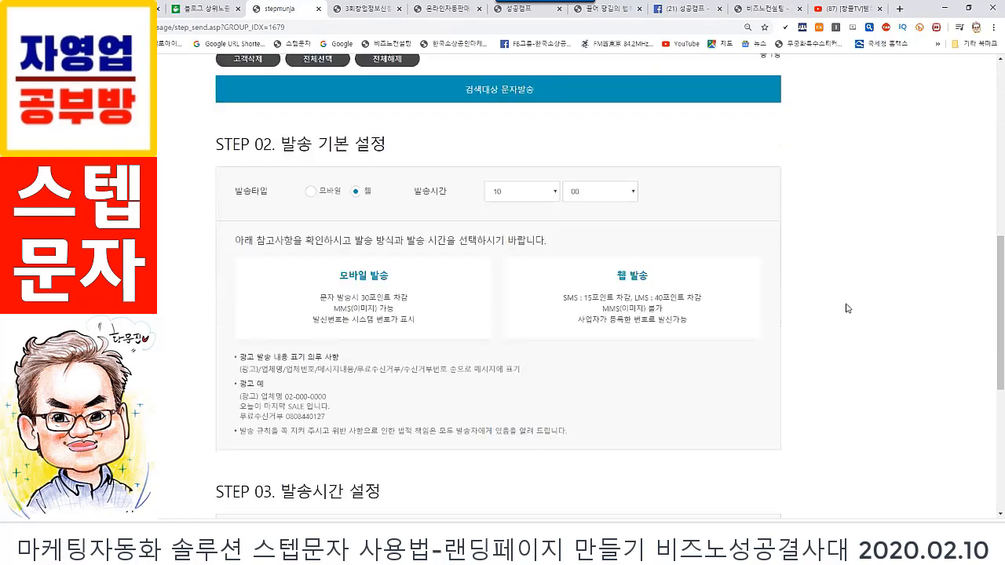
pyautogui.scroll(-3, 846, 309)
pyautogui.scroll(-2, 840, 299)
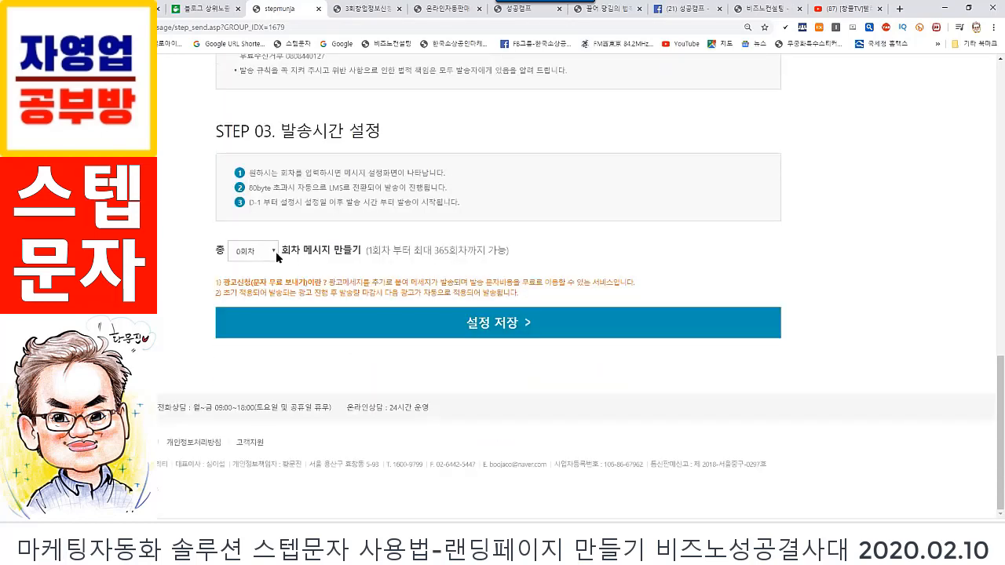
pyautogui.click(274, 252)
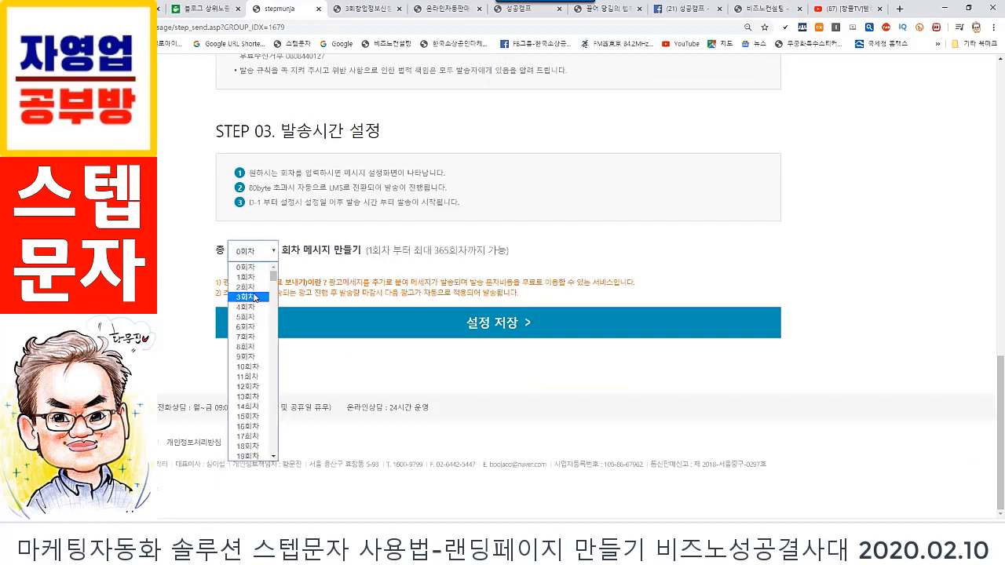
pyautogui.click(255, 298)
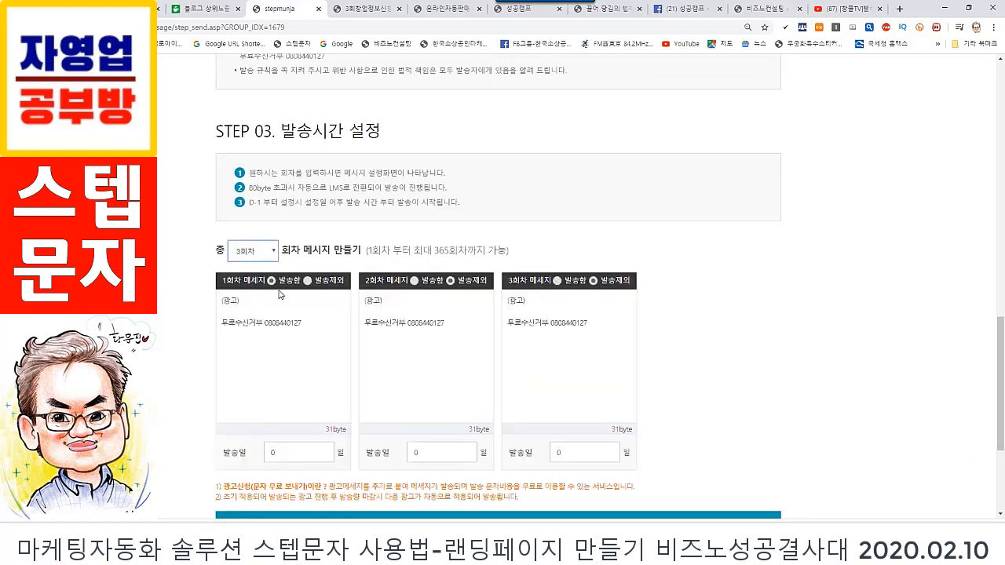
pyautogui.click(251, 312)
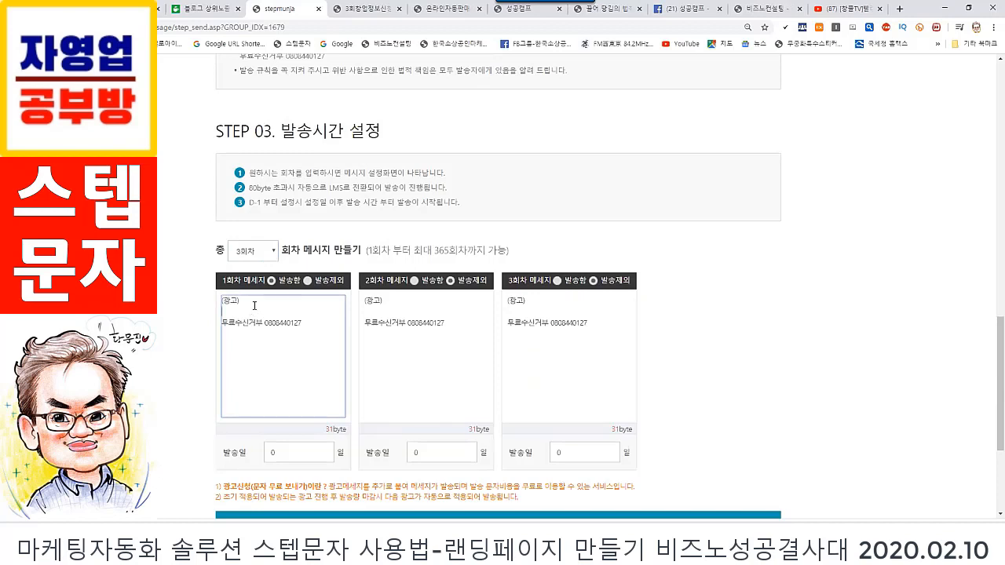
pyautogui.click(397, 309)
pyautogui.click(555, 310)
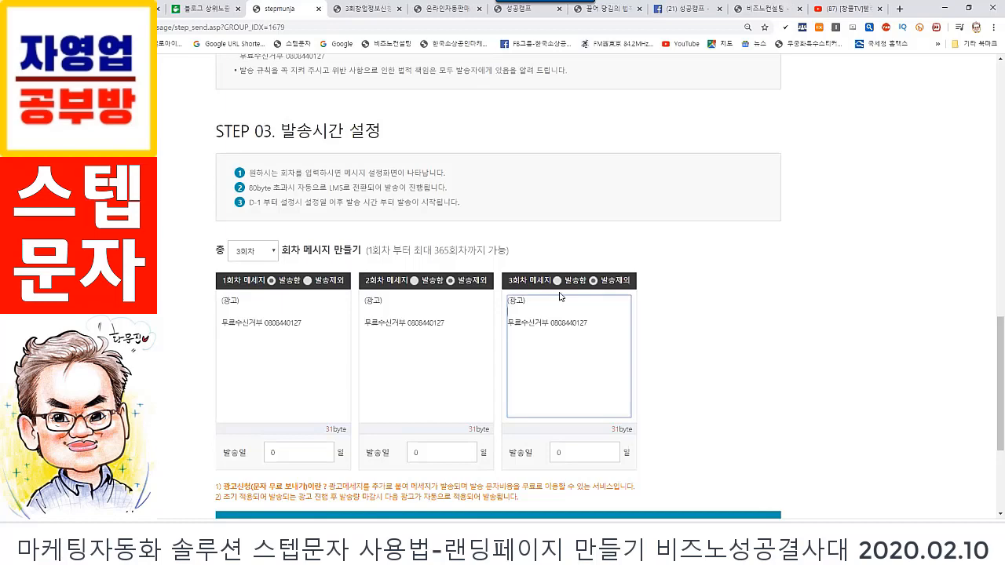
# - Go back to the 랜딩페이지 list and examine the 빨래방예비창업자 entry's landing URL and DB customer group
pyautogui.scroll(10, 573, 282)
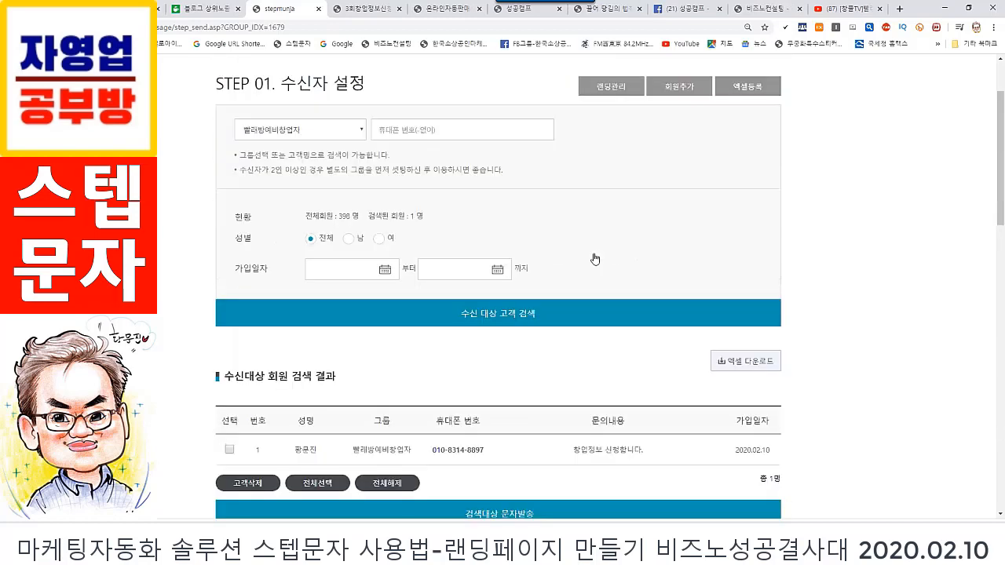
pyautogui.scroll(2, 429, 199)
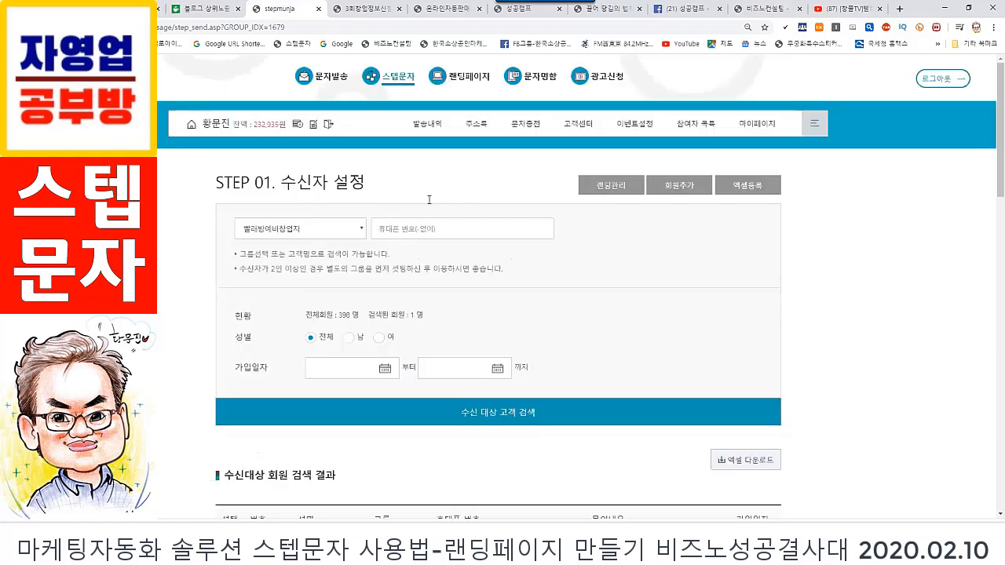
pyautogui.click(469, 77)
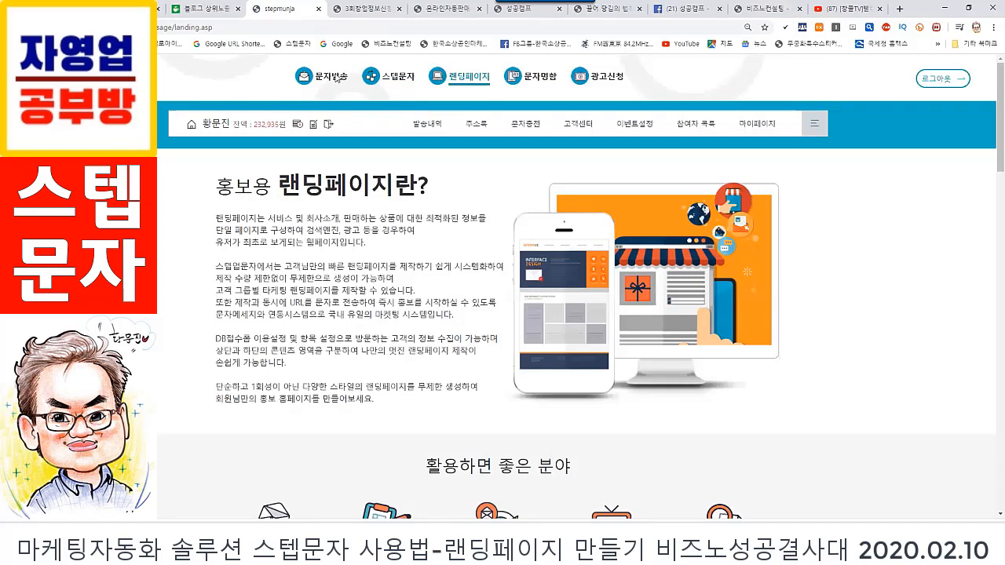
pyautogui.scroll(-8, 456, 263)
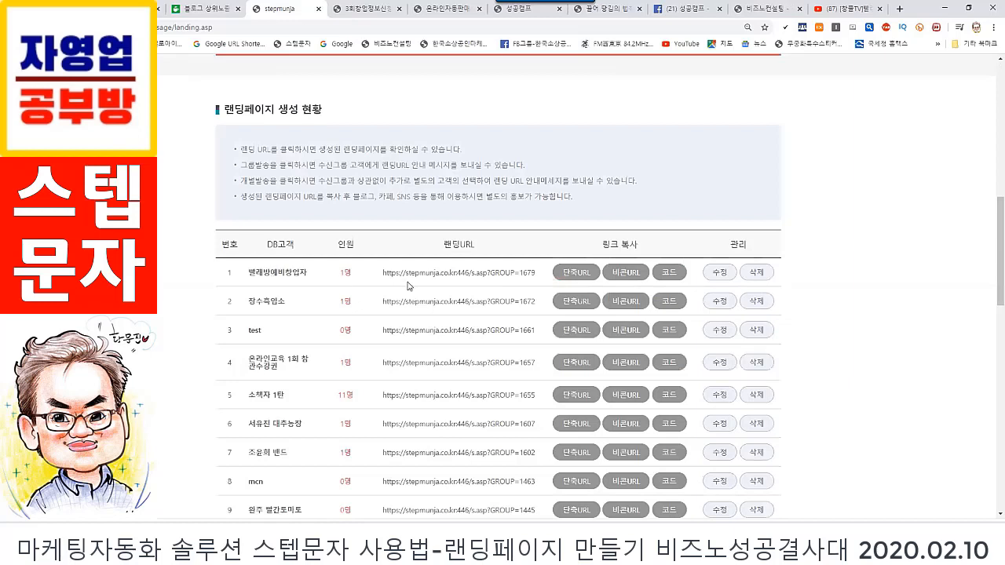
pyautogui.moveTo(375, 273); pyautogui.dragTo(471, 290)
pyautogui.moveTo(539, 276); pyautogui.dragTo(538, 275)
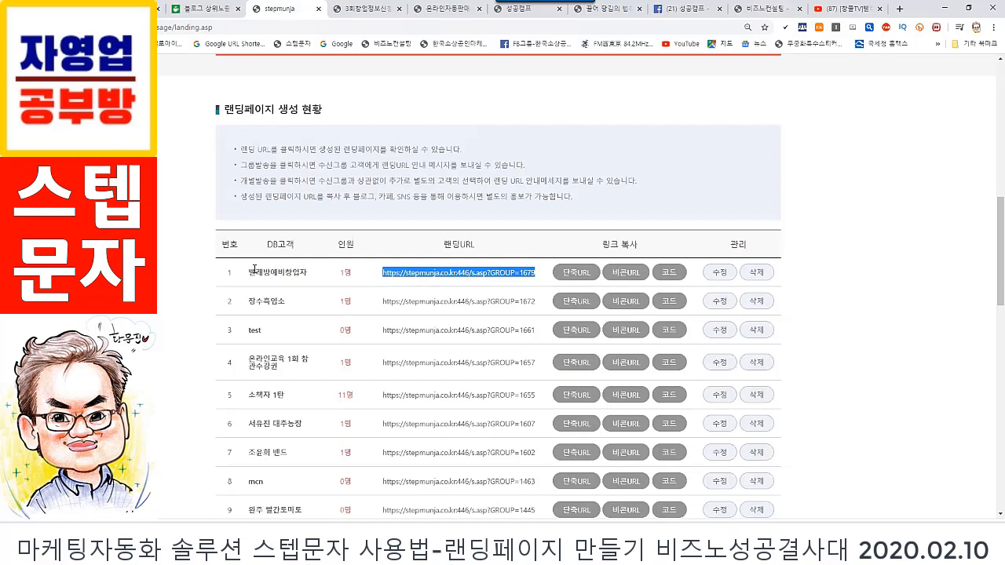
pyautogui.moveTo(251, 272); pyautogui.dragTo(319, 278)
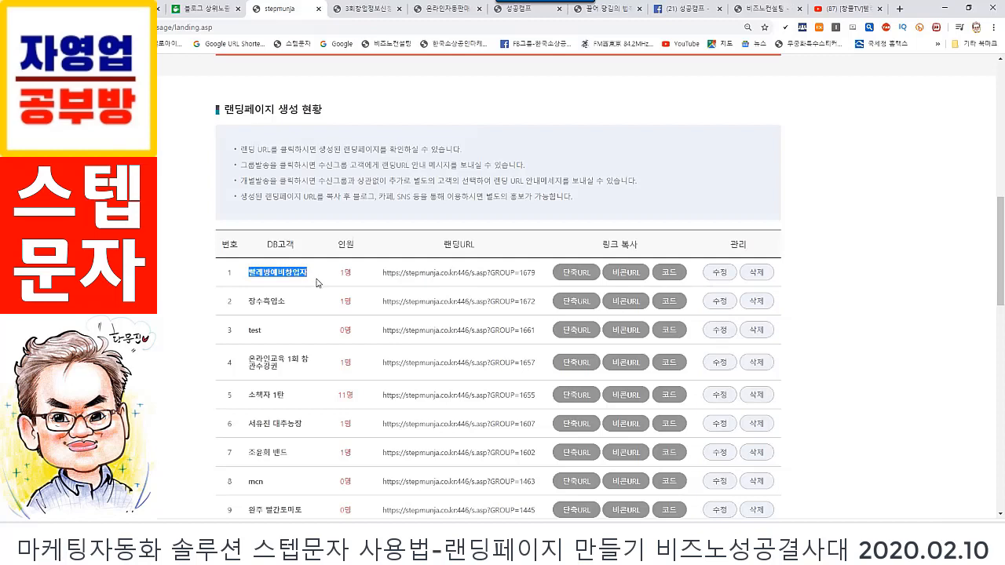
pyautogui.scroll(-3, 317, 283)
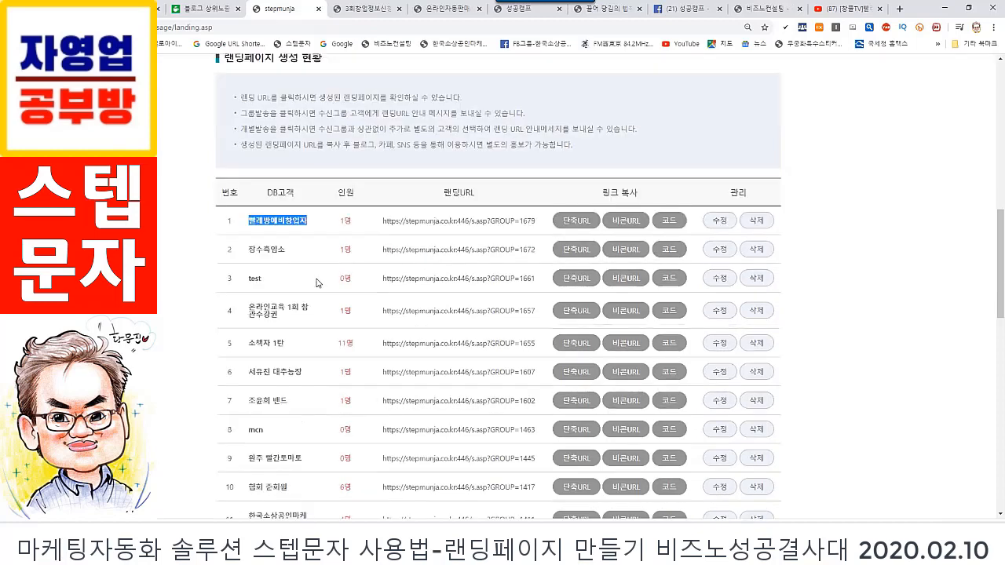
# - Look through the 랜딩페이지 list, its DB customer groups and the link-copy options of the entries
pyautogui.scroll(-1, 312, 255)
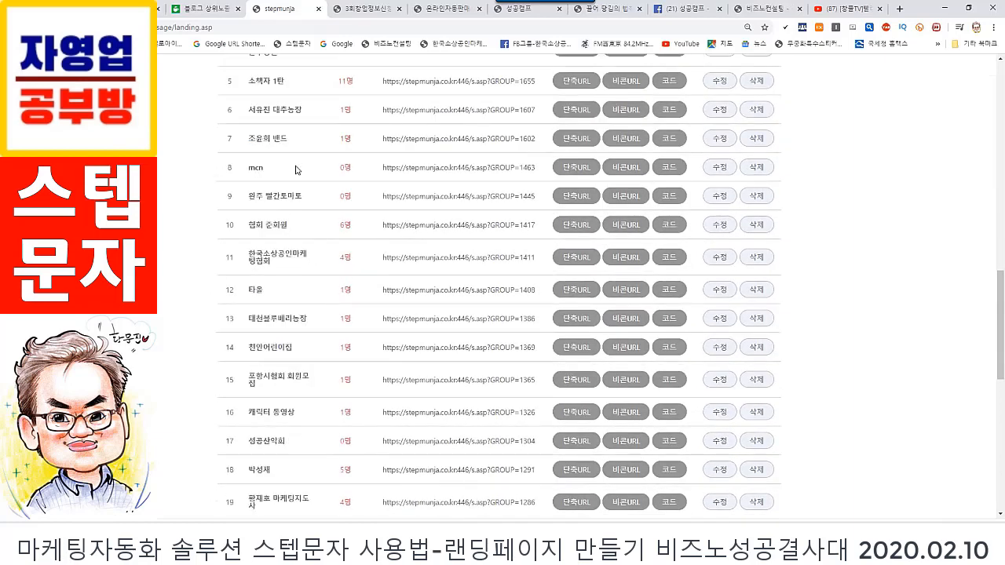
pyautogui.moveTo(260, 166); pyautogui.dragTo(242, 174)
pyautogui.scroll(10, 914, 232)
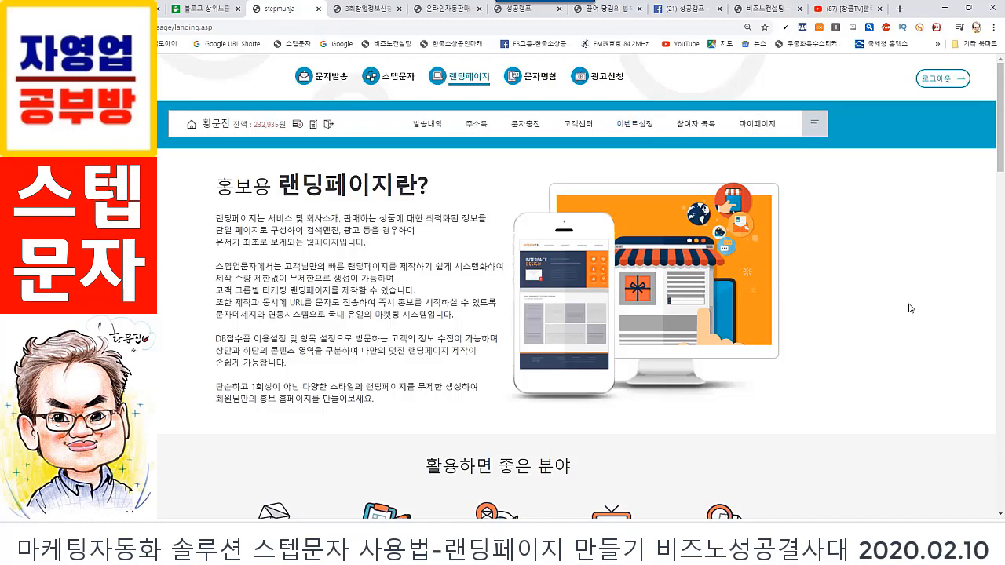
pyautogui.scroll(-5, 909, 308)
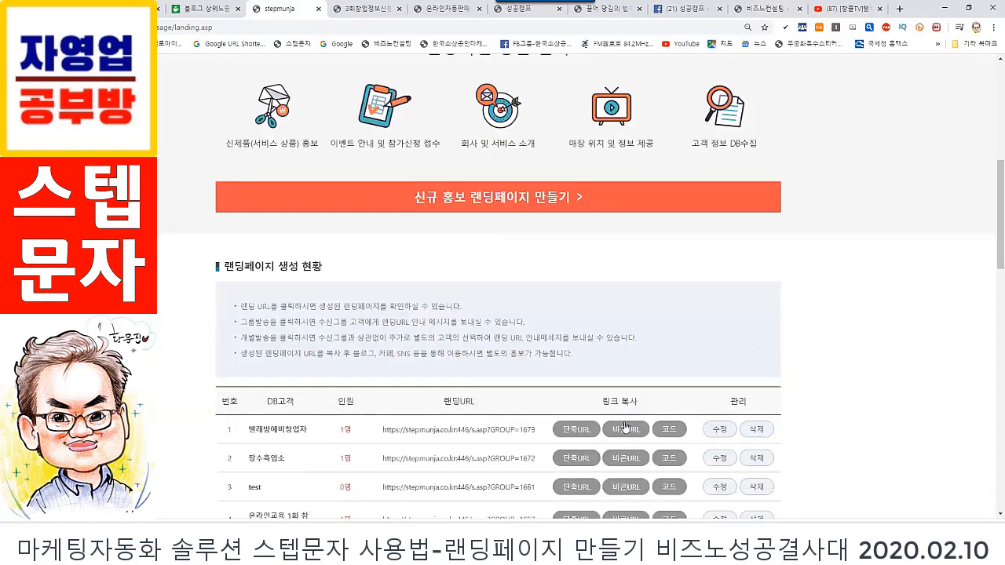
pyautogui.scroll(-2, 626, 427)
pyautogui.scroll(7, 428, 201)
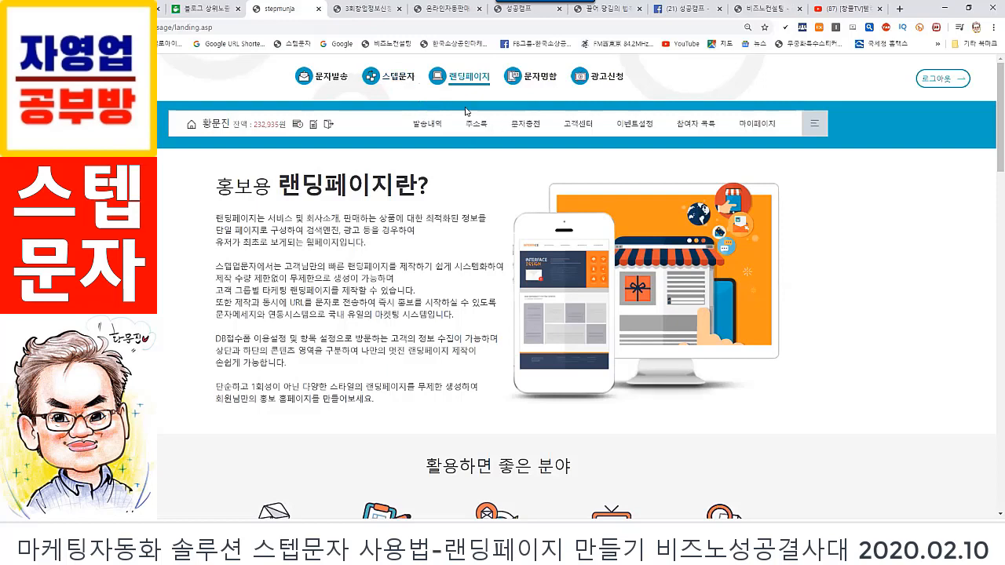
# - Open the 성공캠프 (스텝문자) entry for editing in the 스텝문자 section
pyautogui.click(404, 80)
pyautogui.scroll(-15, 604, 224)
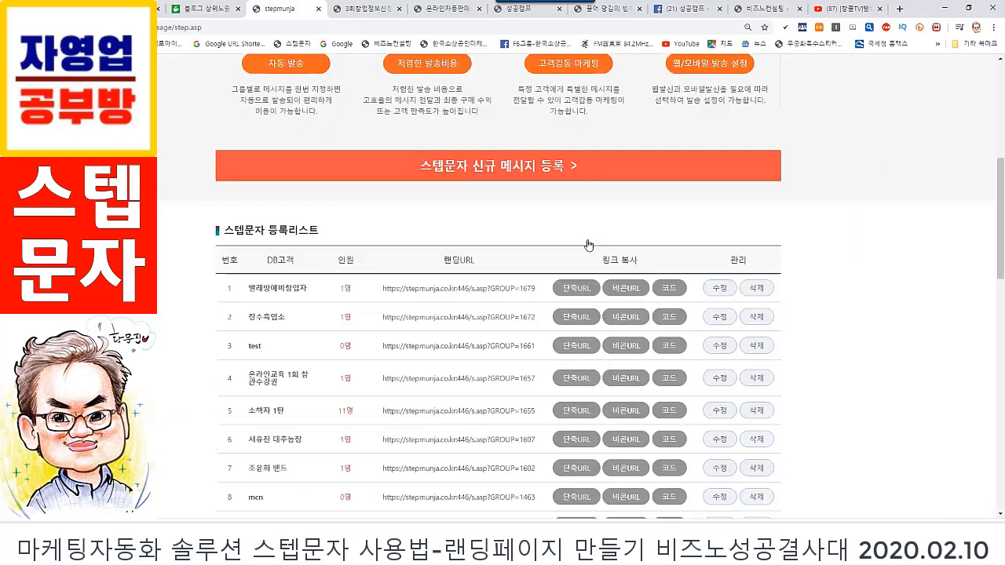
pyautogui.click(718, 454)
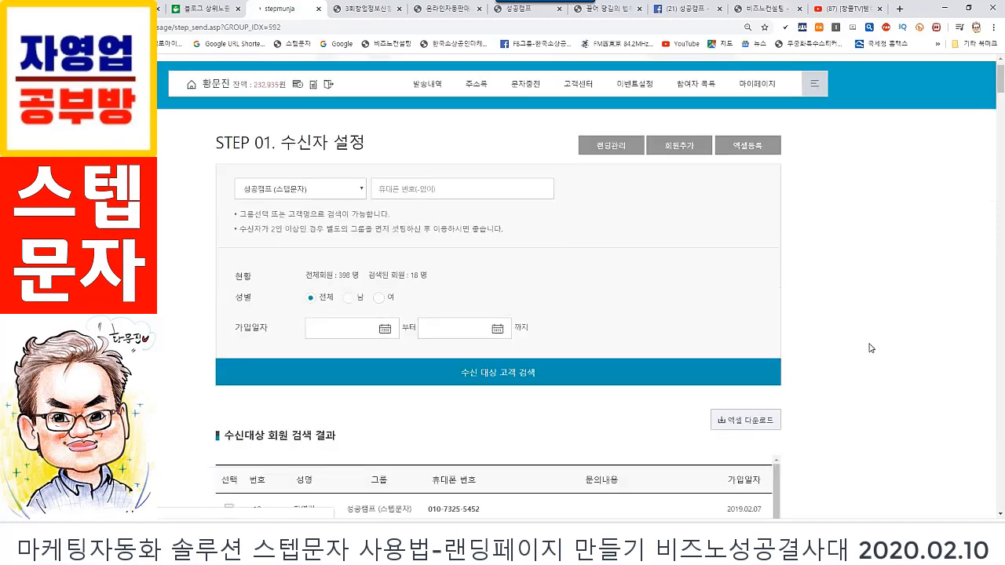
# - Examine the number of step messages, the message texts and the send days in STEP 03 of the 성공캠프 entry
pyautogui.scroll(-15, 870, 347)
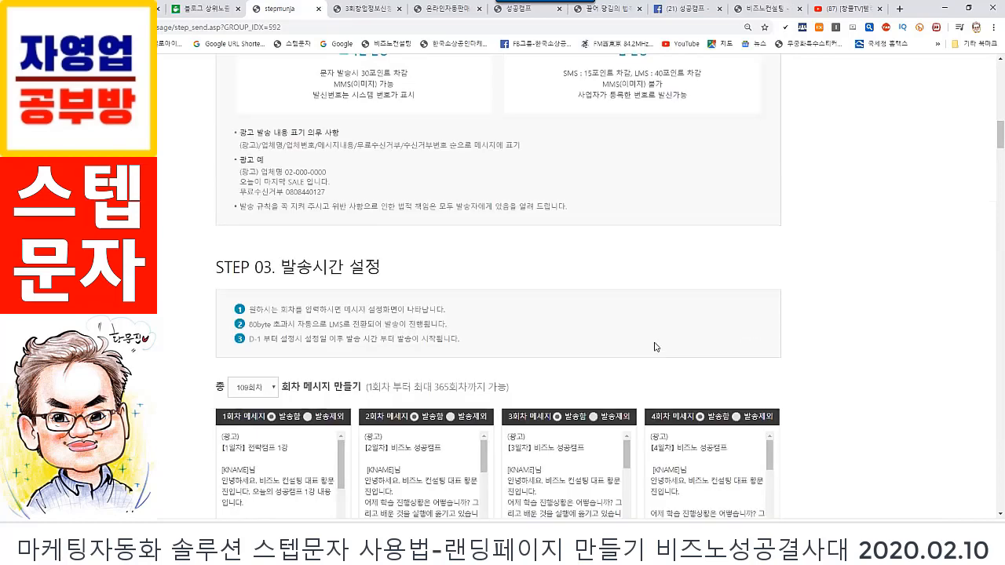
pyautogui.scroll(-3, 511, 337)
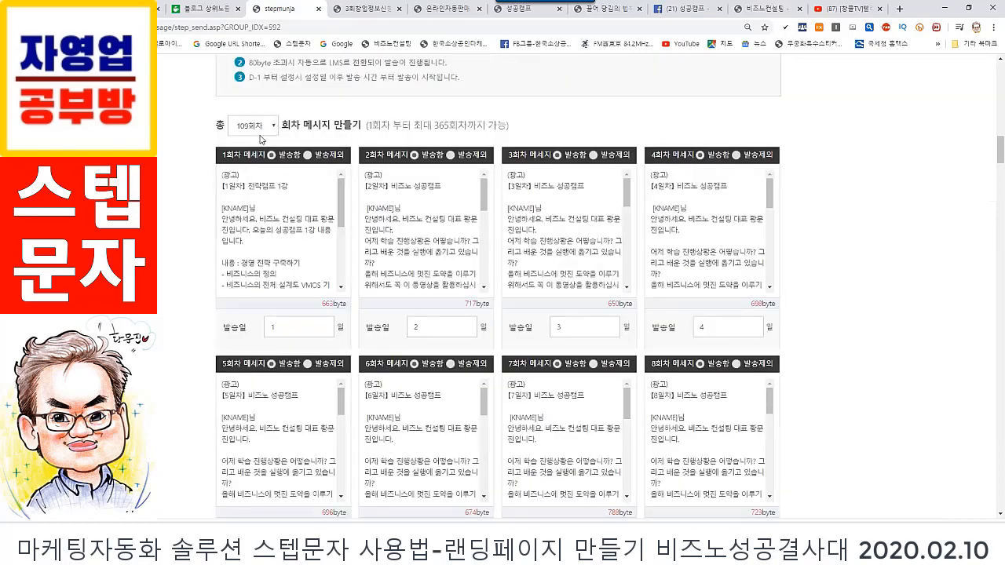
pyautogui.scroll(-3, 989, 222)
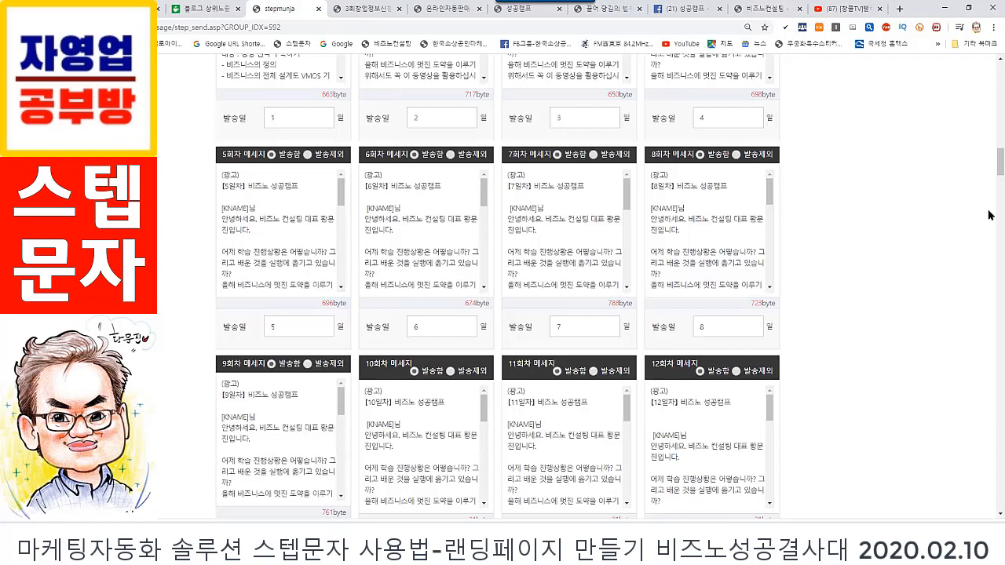
pyautogui.scroll(10, 942, 241)
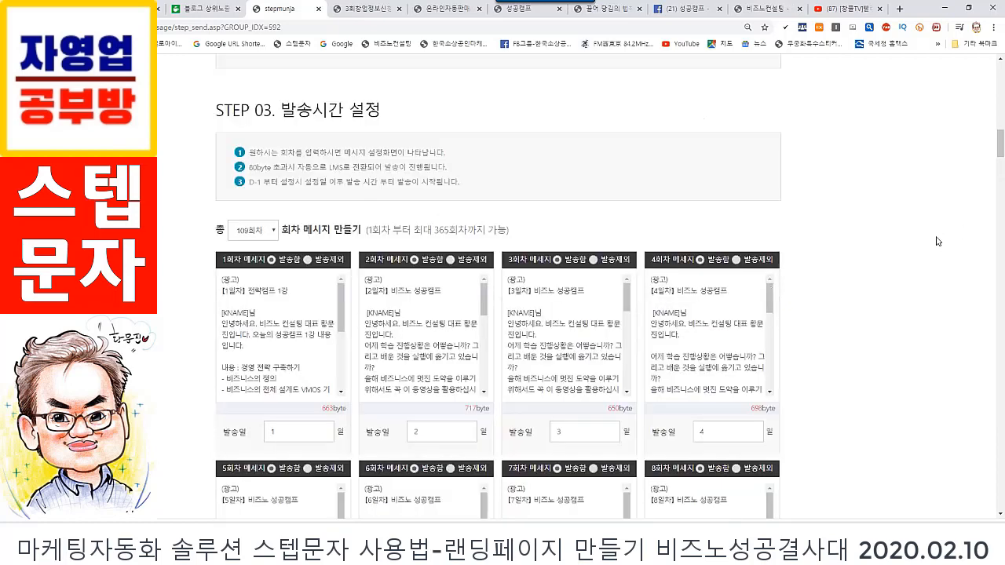
pyautogui.scroll(6, 932, 241)
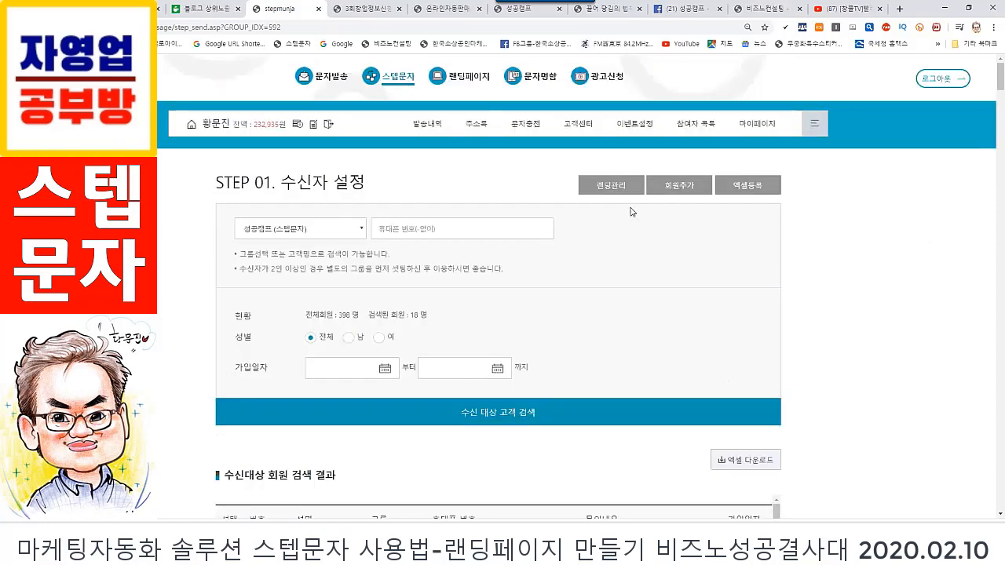
# - Start a new promotional landing page and inspect the 페이스북시작코드 and 페이스북접수코드 fields in STEP 01
pyautogui.click(458, 79)
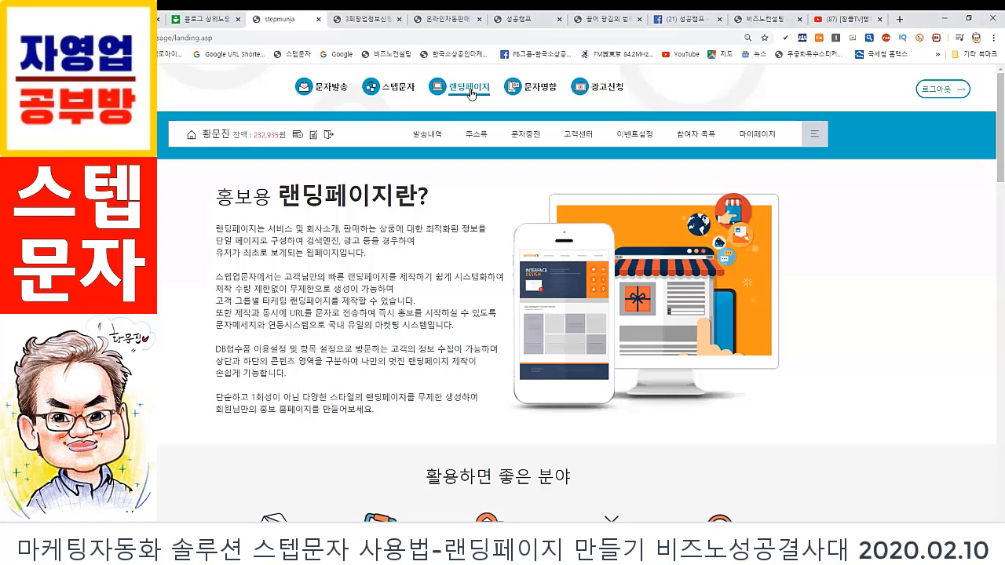
pyautogui.scroll(-6, 471, 343)
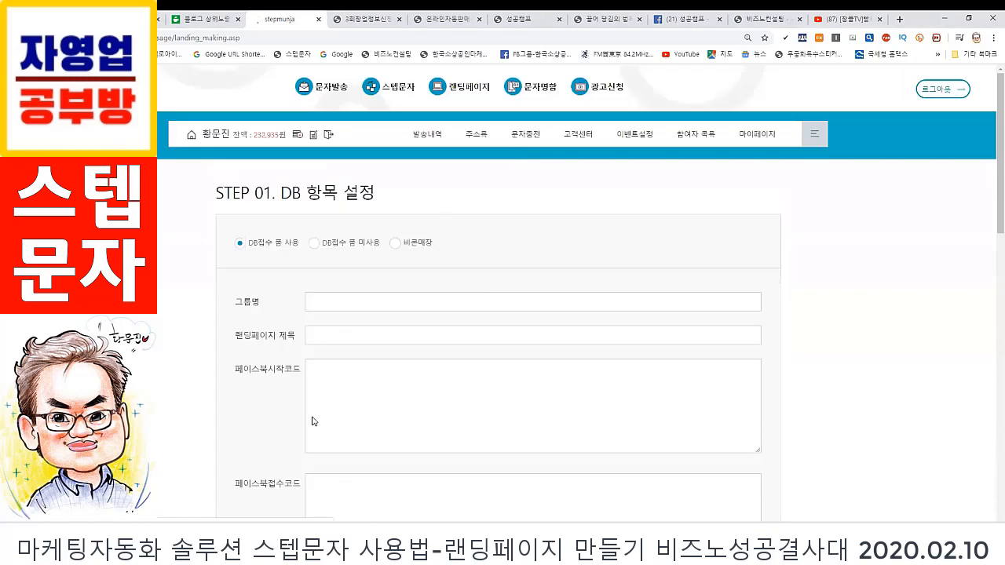
pyautogui.click(326, 368)
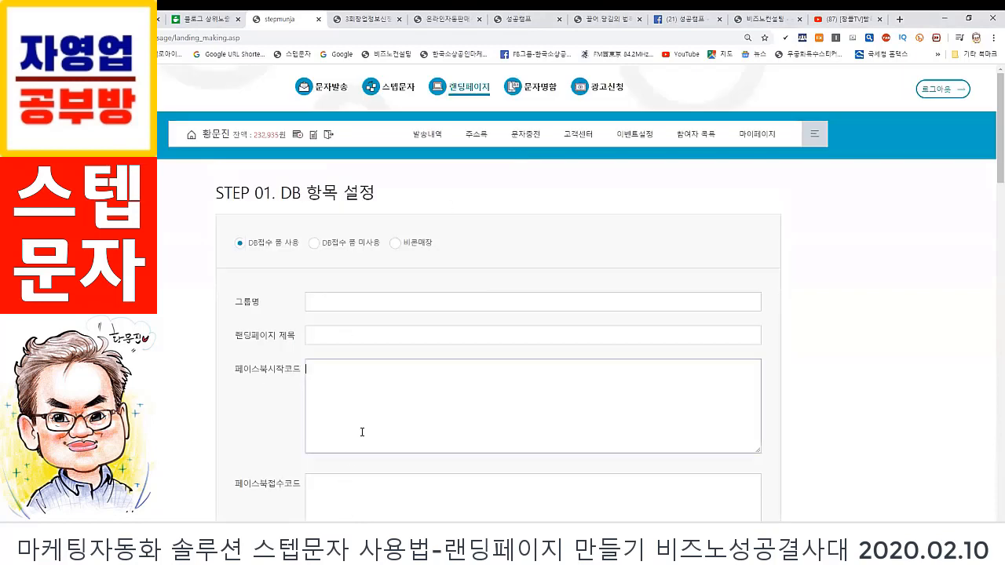
pyautogui.scroll(-2, 609, 409)
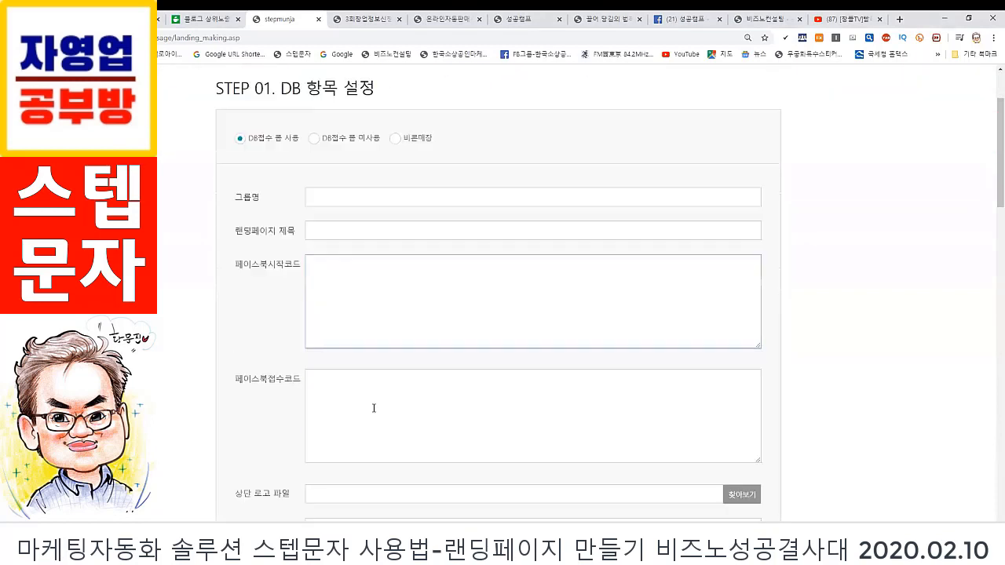
pyautogui.click(352, 422)
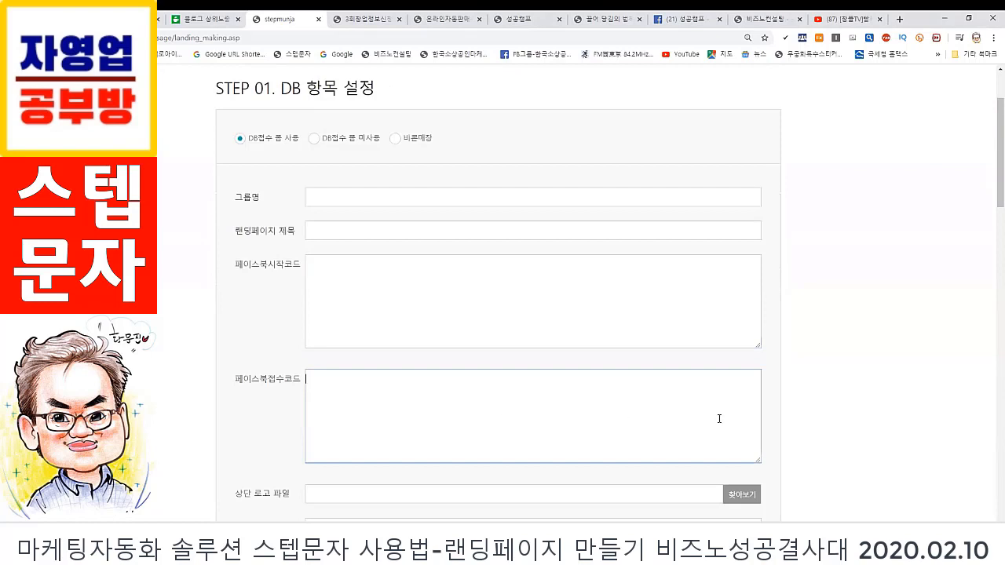
pyautogui.click(317, 263)
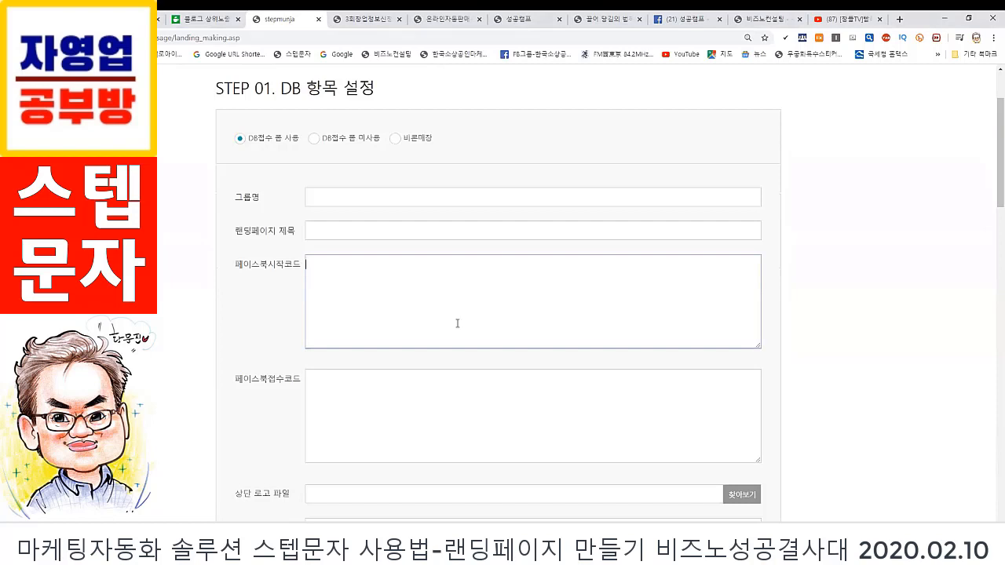
pyautogui.scroll(-3, 457, 322)
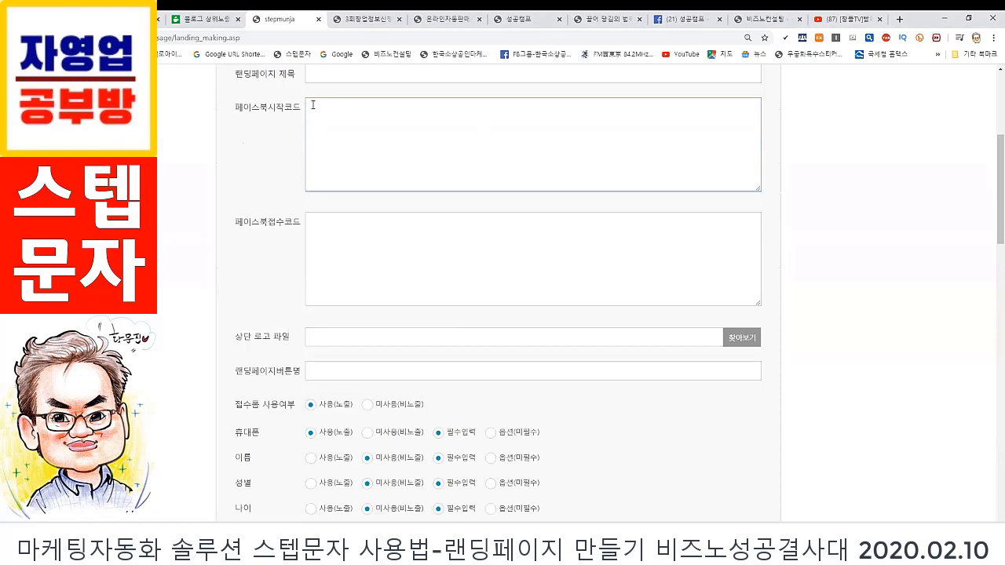
pyautogui.moveTo(252, 249); pyautogui.dragTo(660, 273)
pyautogui.click(851, 242)
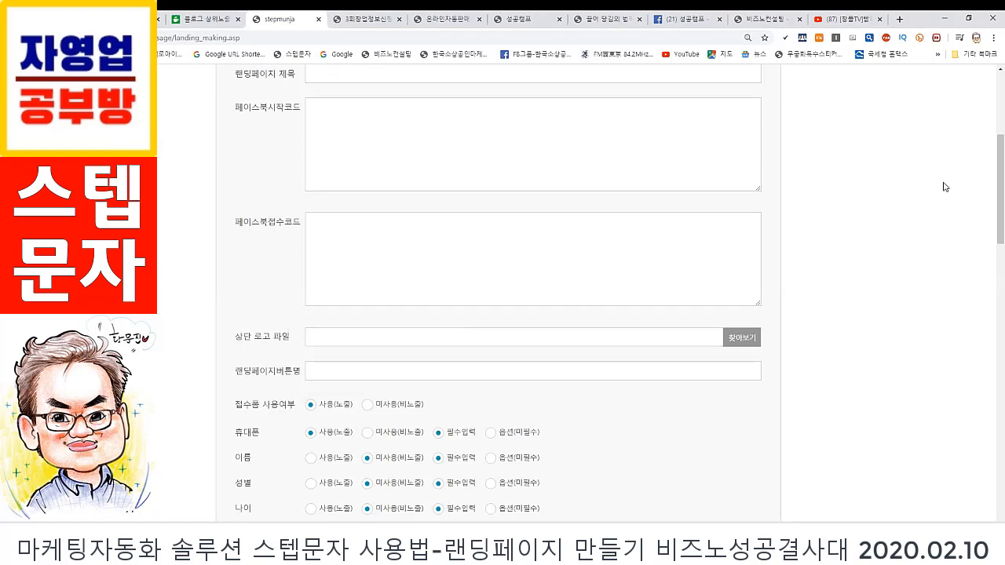
pyautogui.scroll(3, 908, 292)
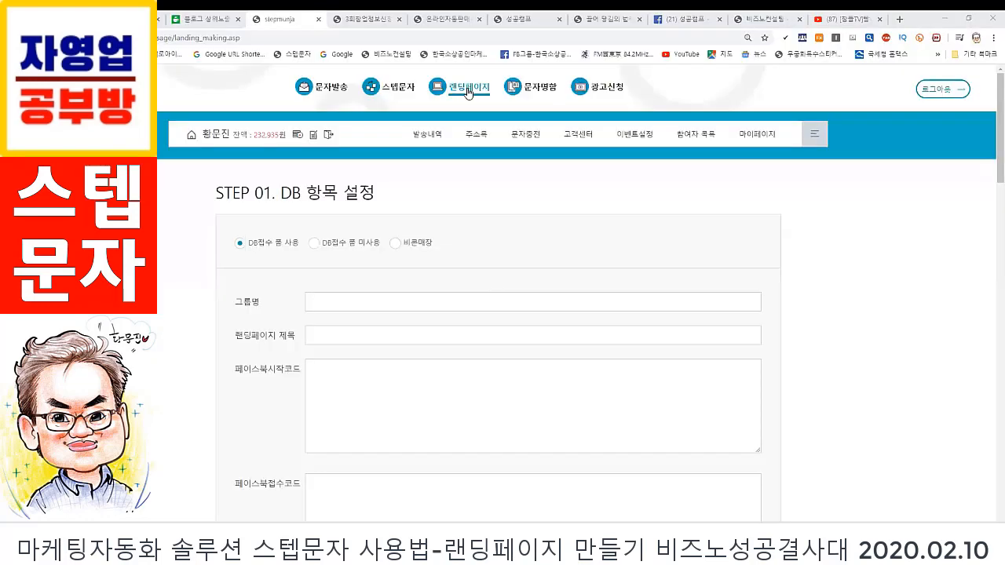
# - Return to the 랜딩페이지 list and review all created landing pages with their customer groups and member numbers
pyautogui.click(468, 89)
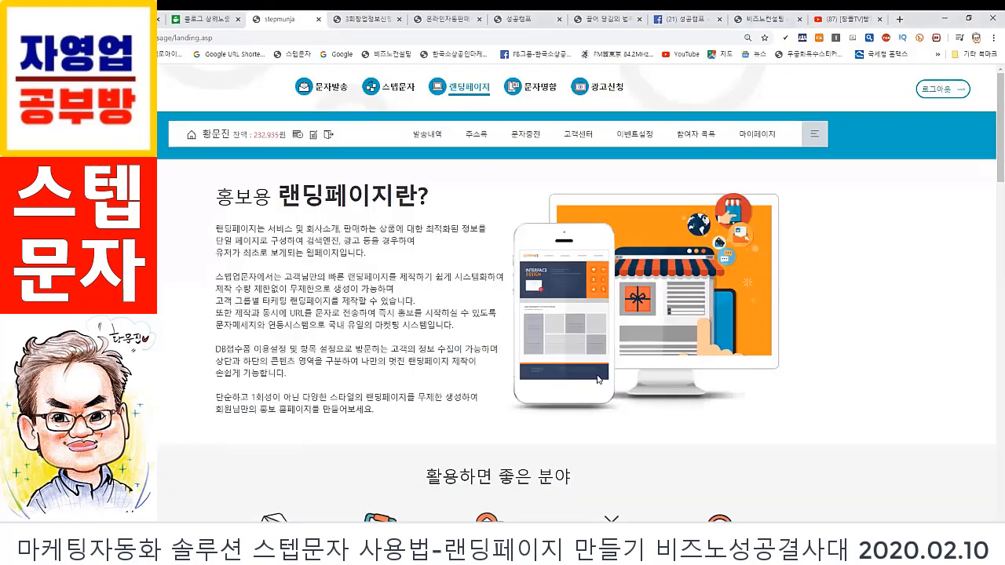
pyautogui.scroll(-4, 422, 370)
pyautogui.scroll(-15, 423, 366)
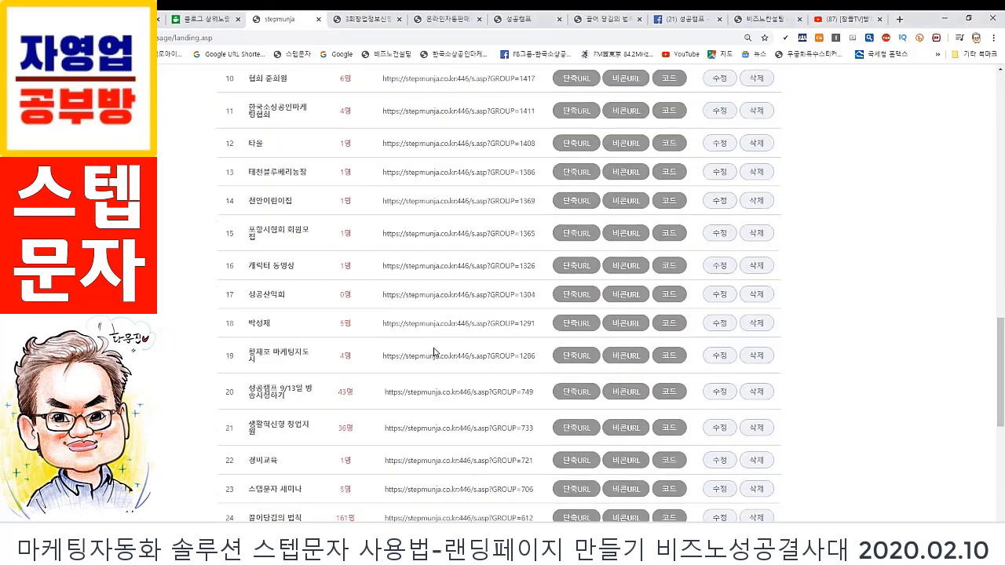
pyautogui.scroll(-2, 437, 350)
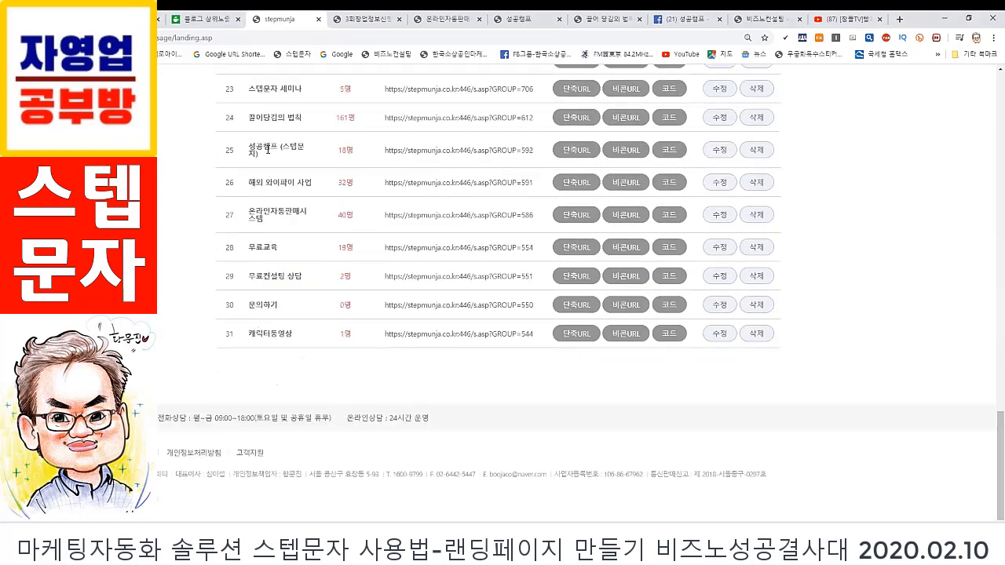
pyautogui.scroll(1, 270, 151)
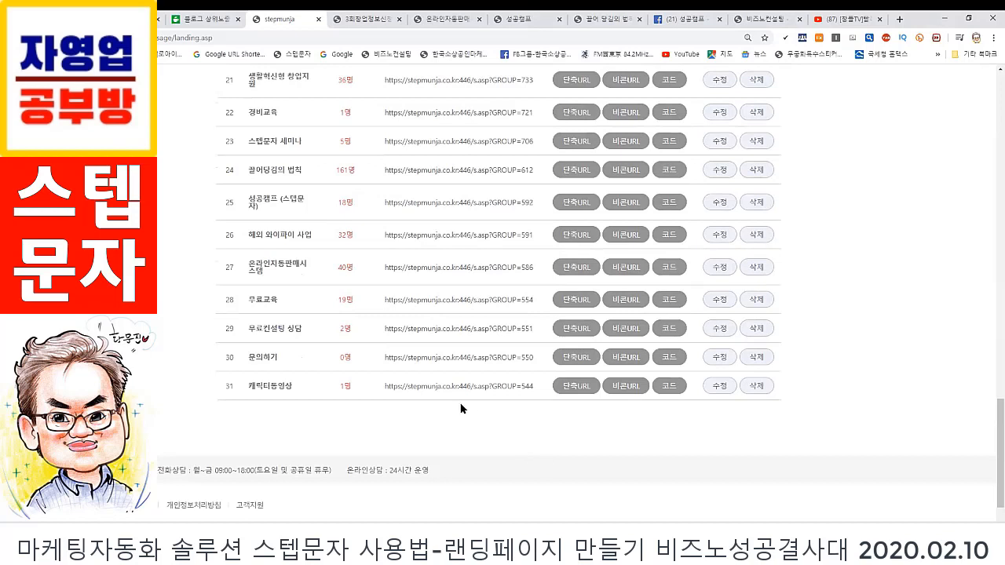
pyautogui.scroll(1, 302, 369)
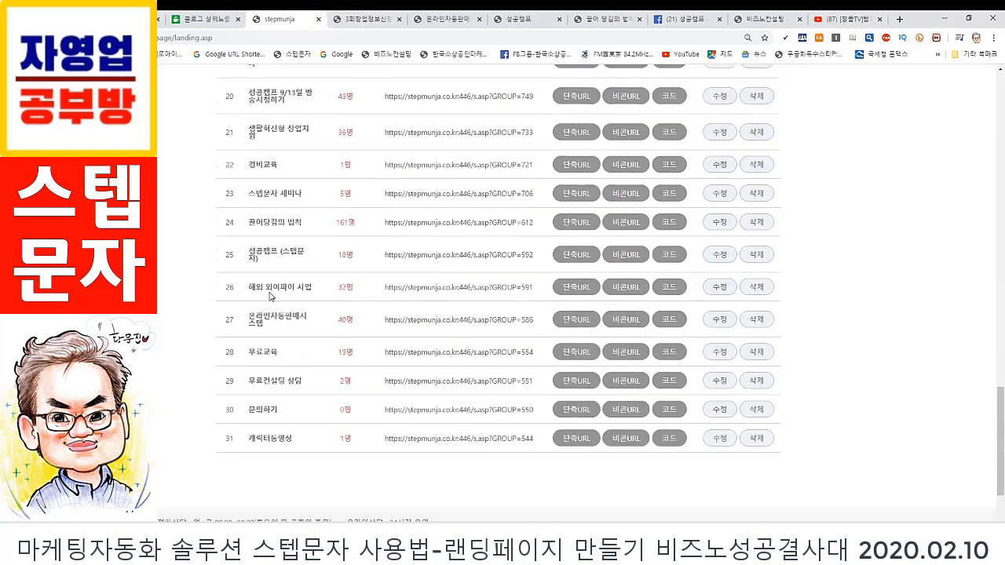
pyautogui.scroll(3, 270, 296)
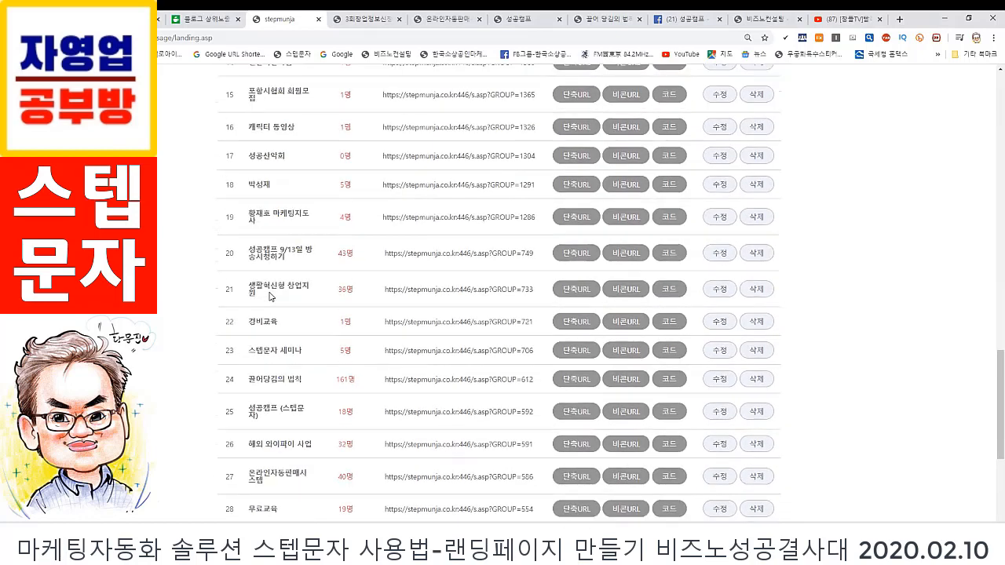
pyautogui.scroll(3, 277, 284)
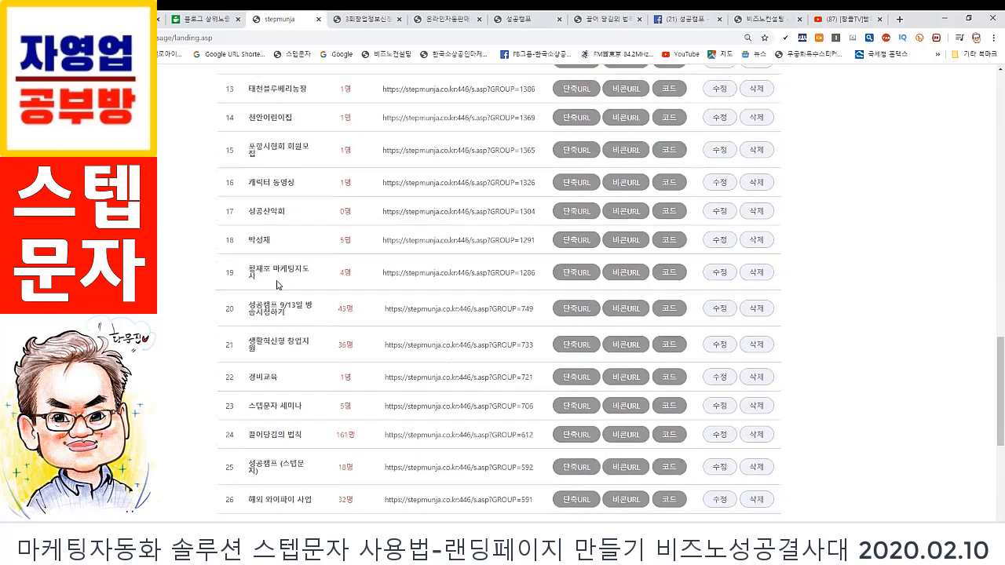
pyautogui.scroll(1, 277, 282)
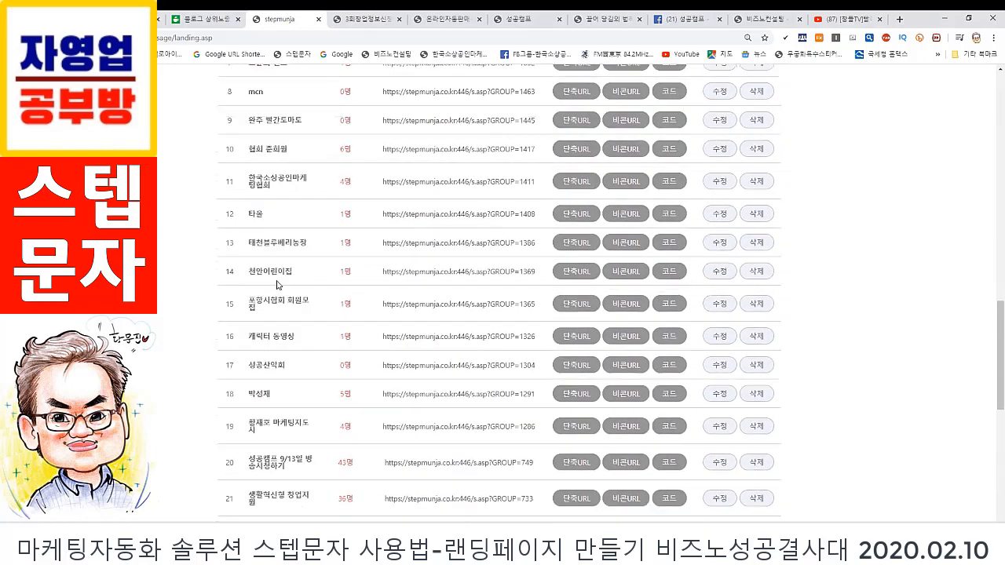
pyautogui.scroll(2, 277, 284)
pyautogui.scroll(1, 287, 265)
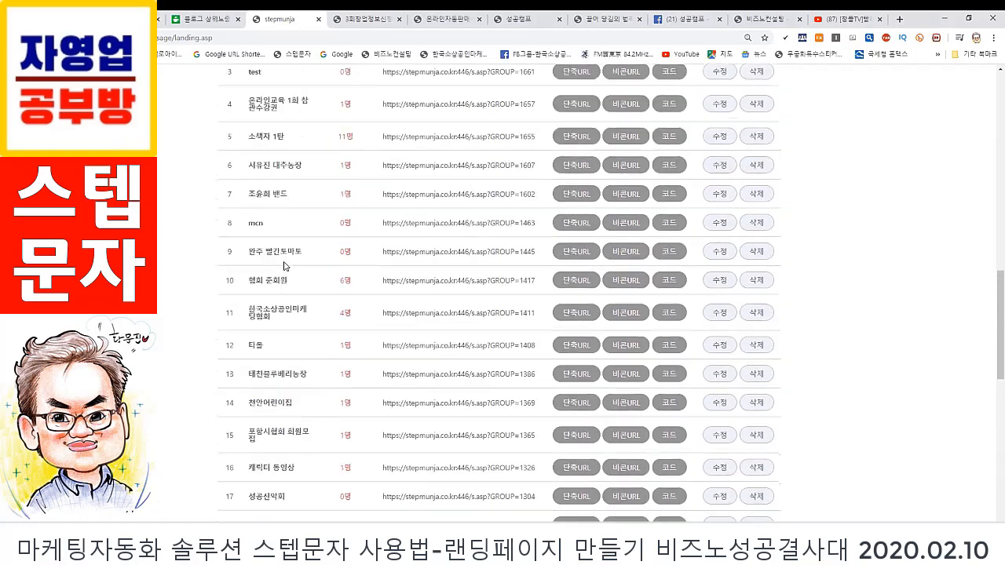
pyautogui.scroll(4, 285, 265)
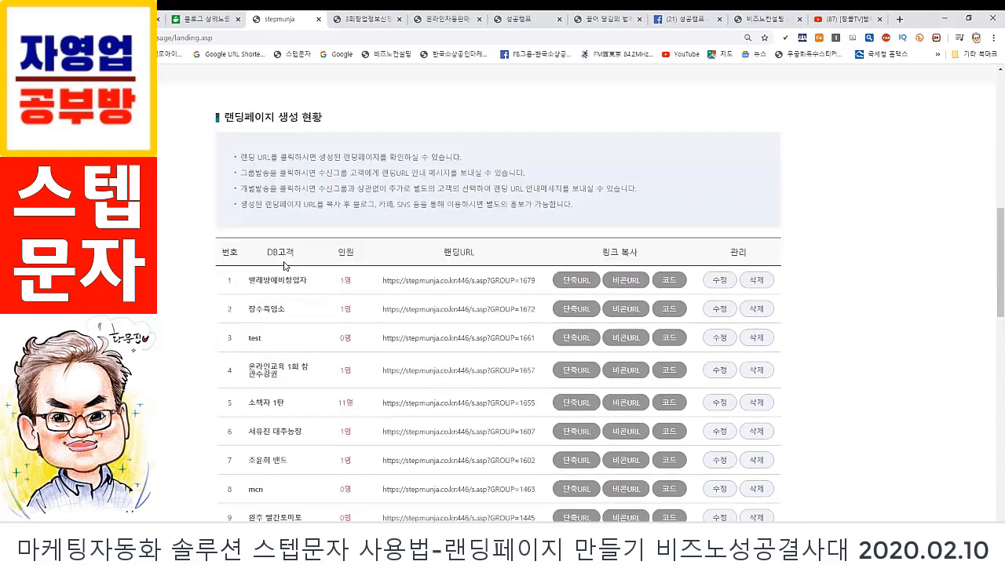
pyautogui.scroll(-3, 290, 264)
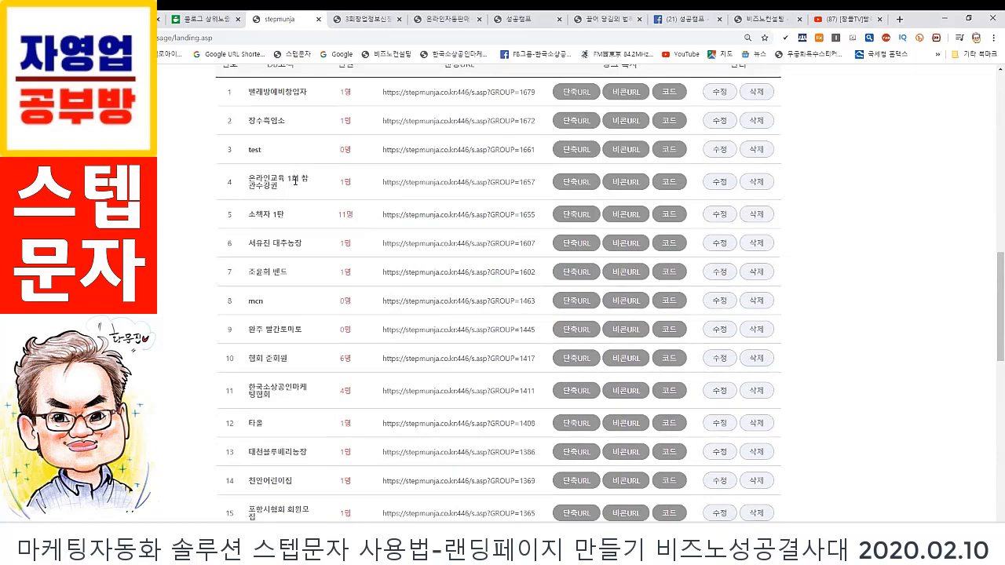
pyautogui.scroll(-3, 305, 208)
pyautogui.scroll(-2, 300, 218)
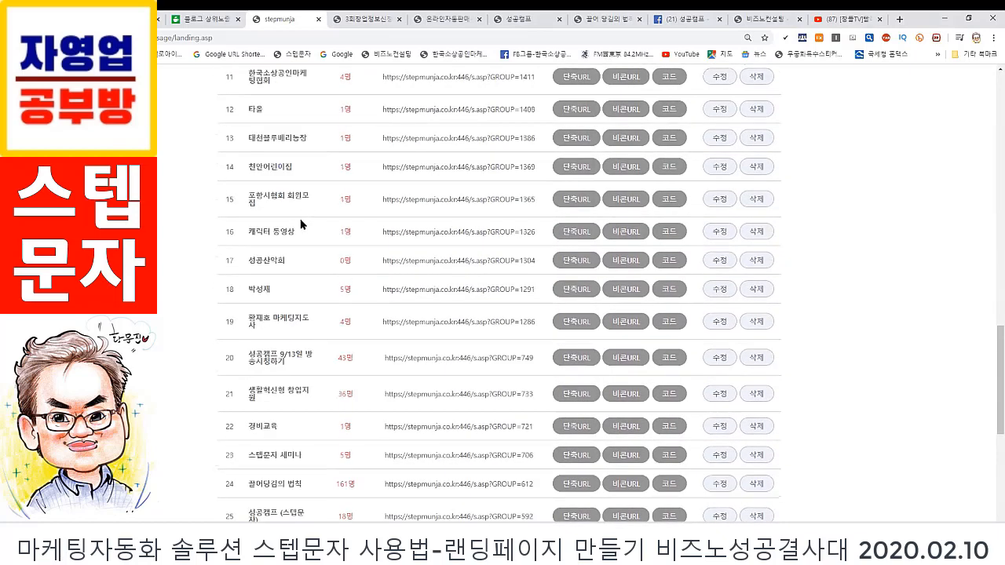
pyautogui.scroll(-2, 317, 276)
pyautogui.scroll(-3, 317, 276)
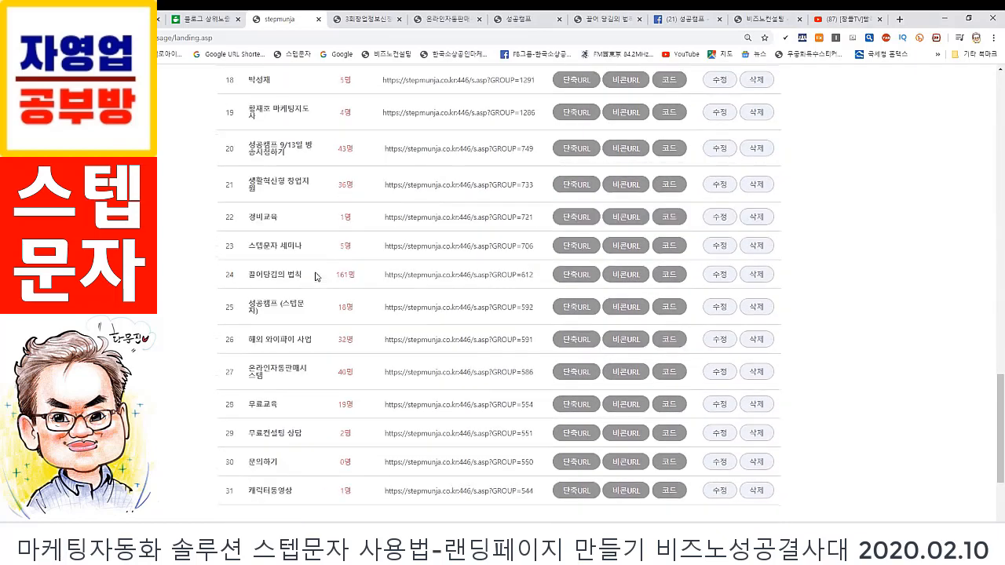
pyautogui.scroll(-3, 321, 273)
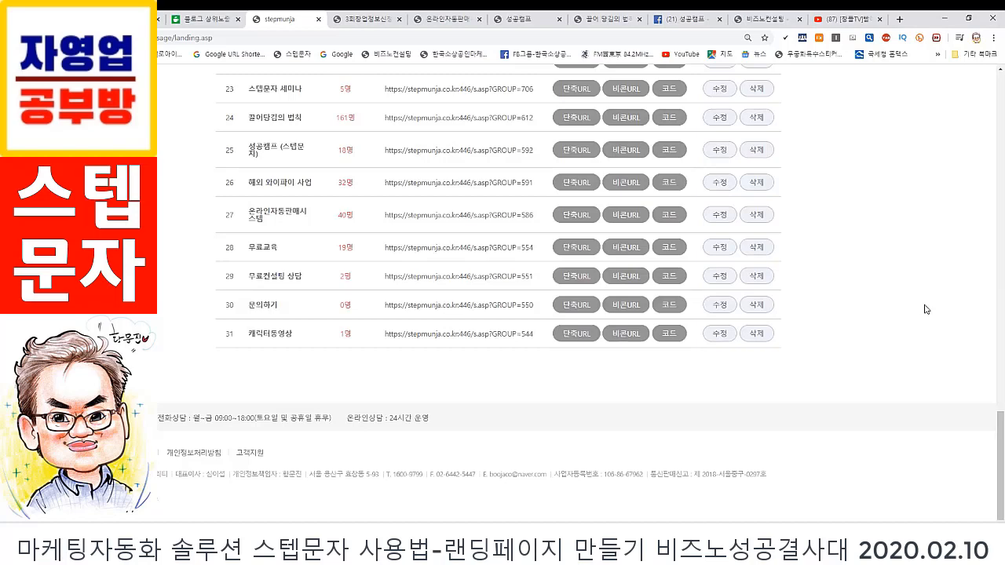
pyautogui.scroll(15, 925, 310)
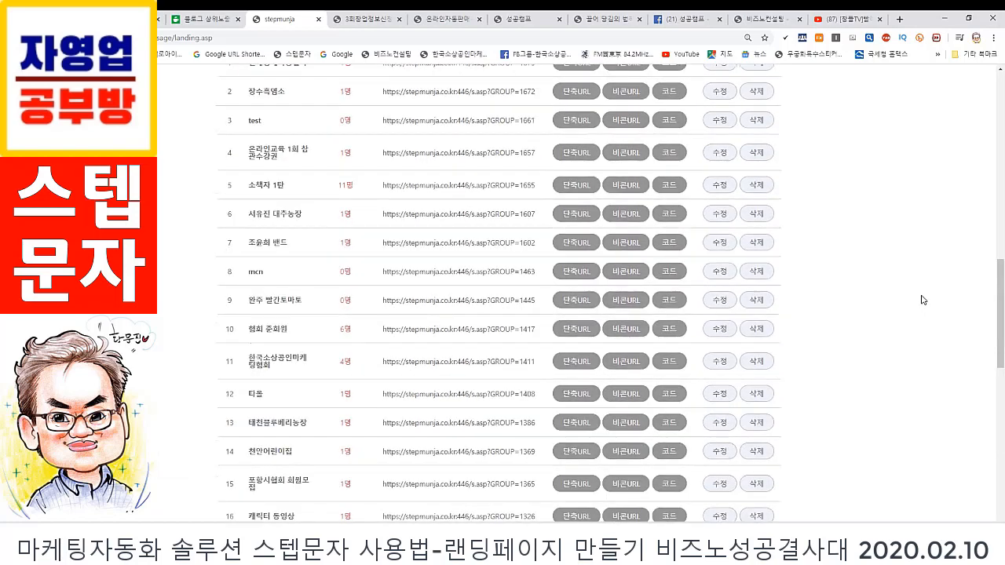
# - Switch to the Naver tab, go to the Naver home page and search for 와플기계
pyautogui.scroll(3, 923, 301)
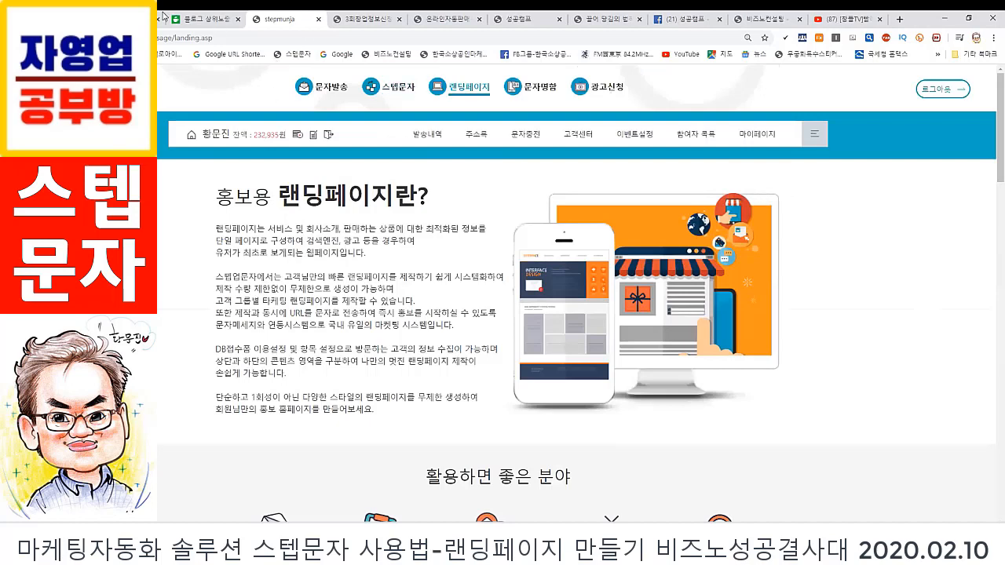
pyautogui.click(192, 20)
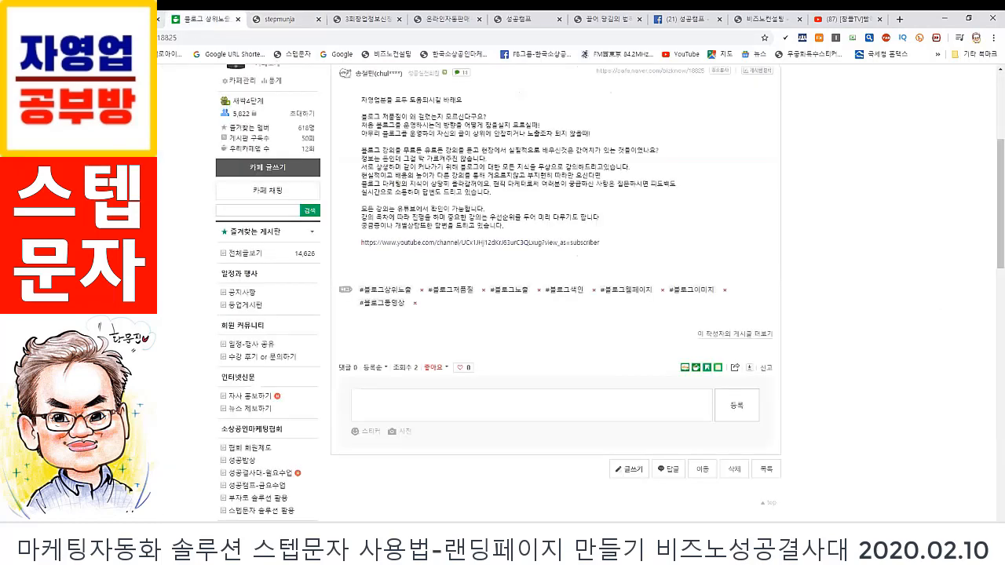
pyautogui.click(122, 19)
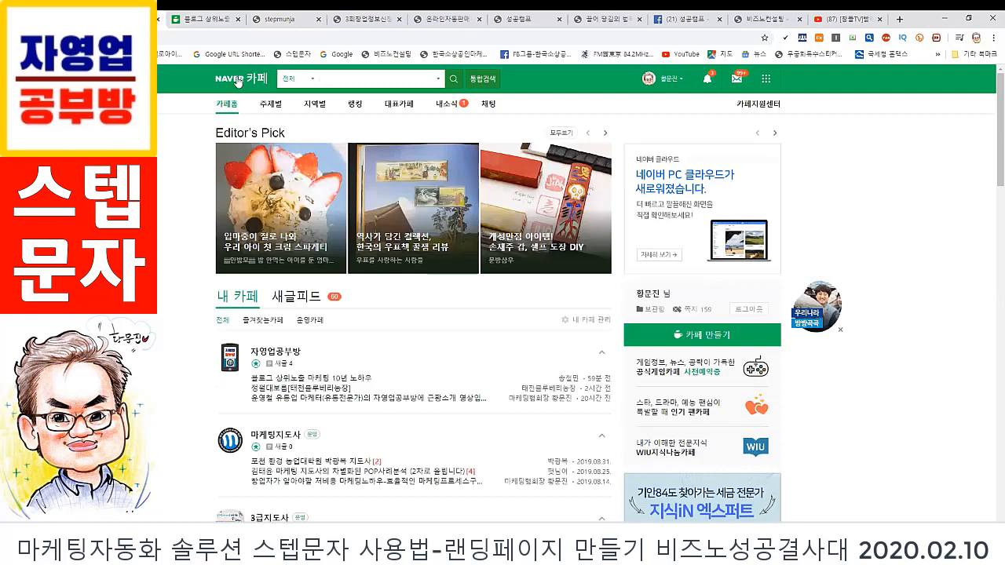
pyautogui.click(237, 81)
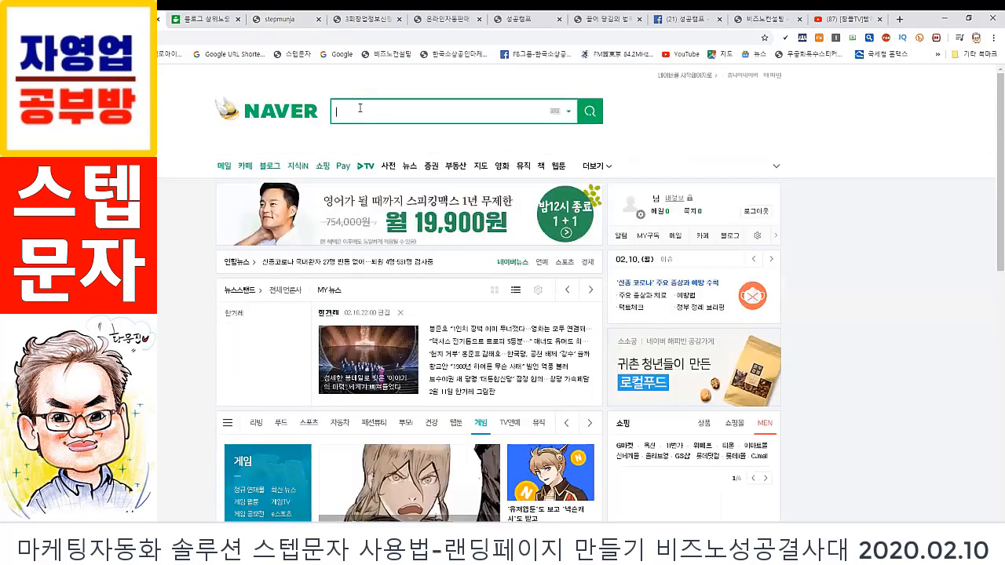
pyautogui.write('와플')
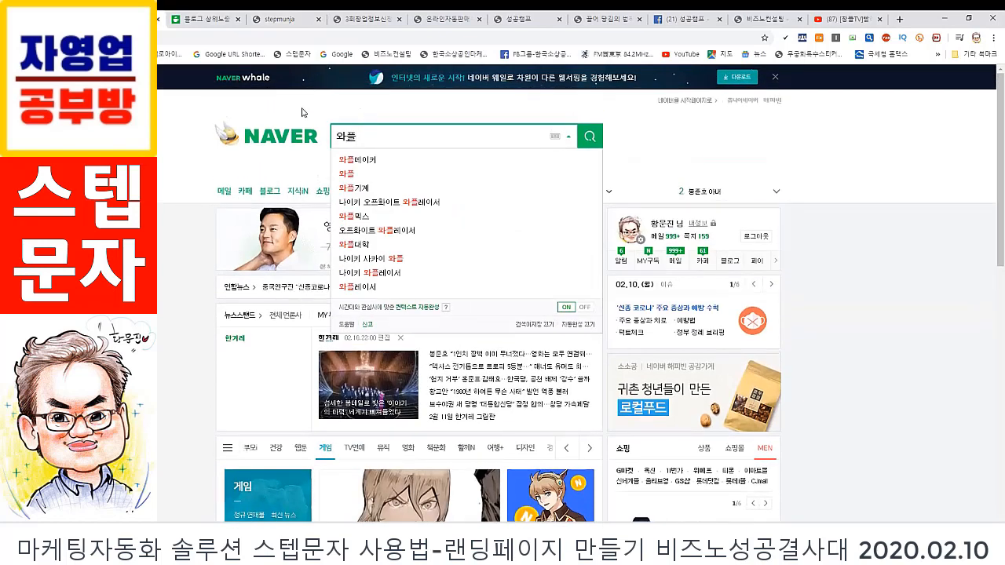
pyautogui.click(350, 189)
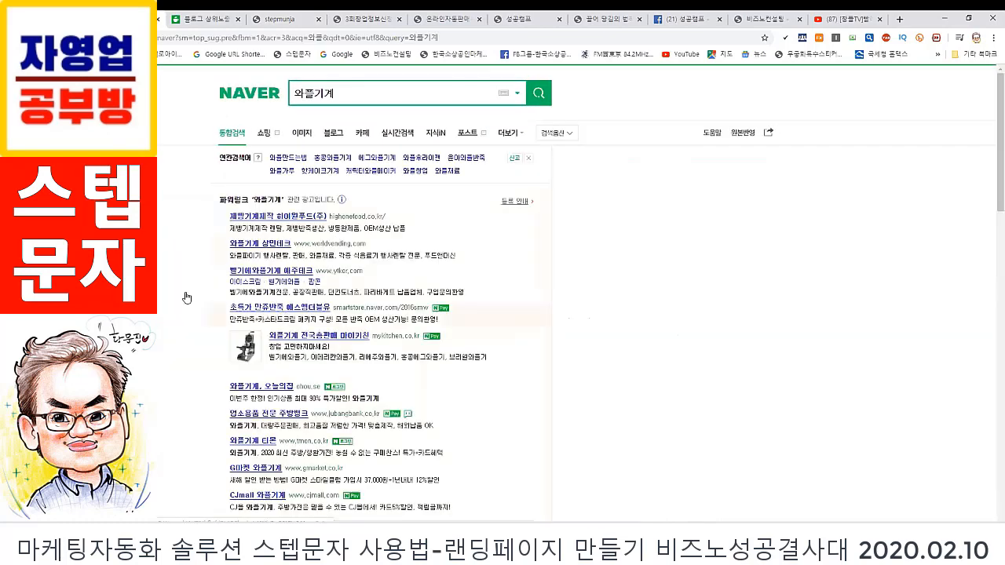
# - Examine the 와플기계 search results, including the 파워링크 ads, 네이버쇼핑 products, blog and café posts, 비즈사이트 ads and news
pyautogui.scroll(-3, 176, 264)
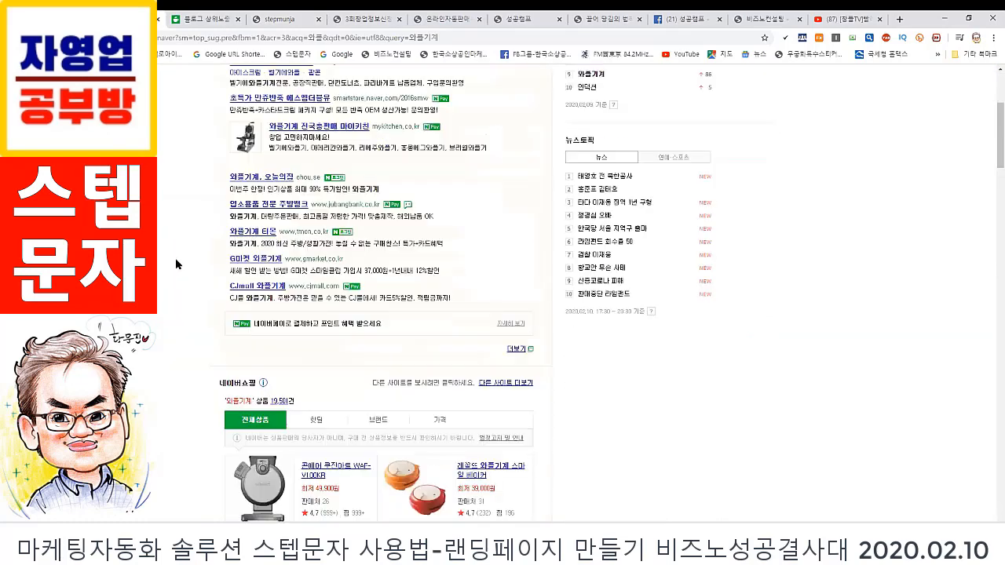
pyautogui.scroll(-3, 175, 264)
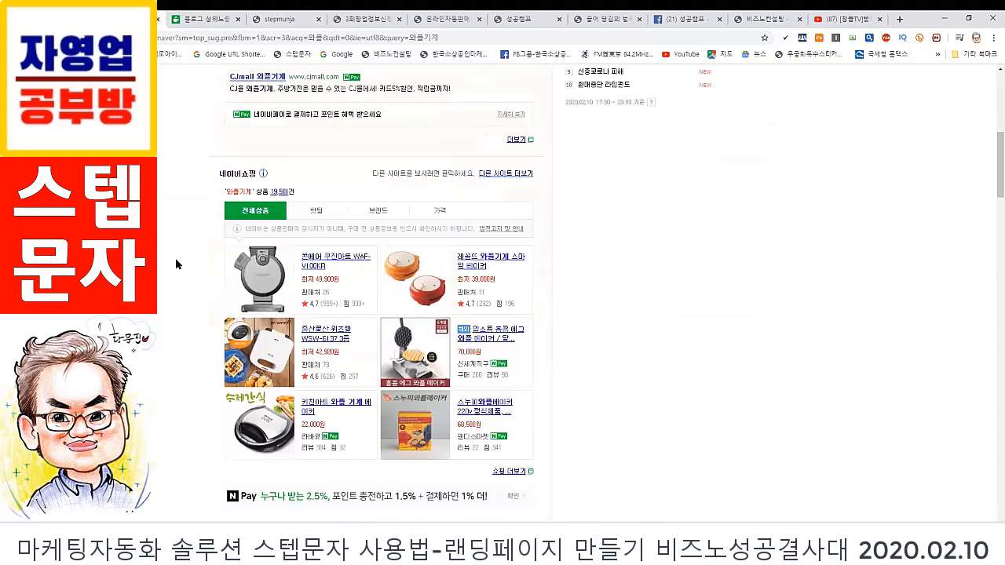
pyautogui.scroll(-2, 176, 265)
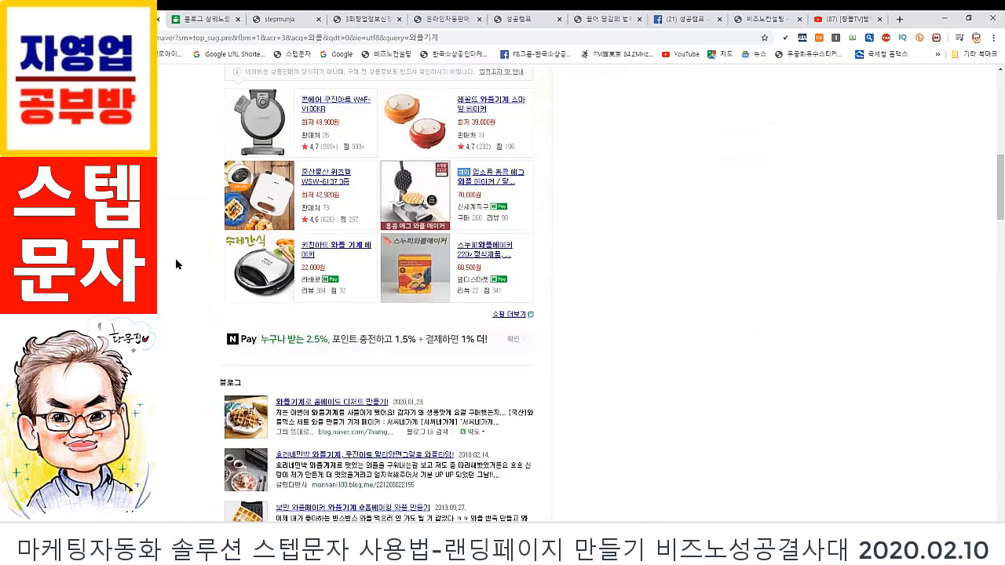
pyautogui.scroll(-2, 175, 264)
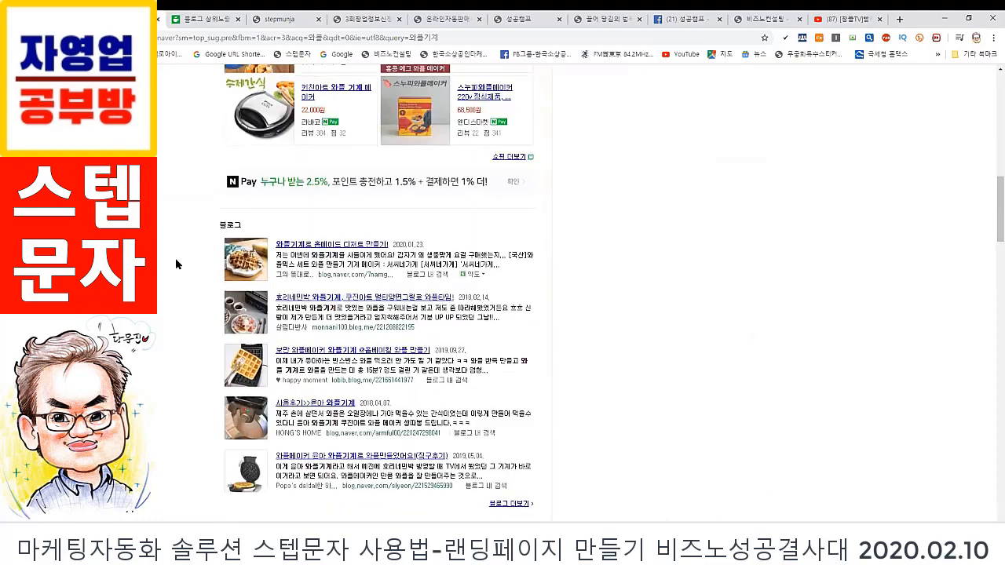
pyautogui.scroll(-3, 175, 264)
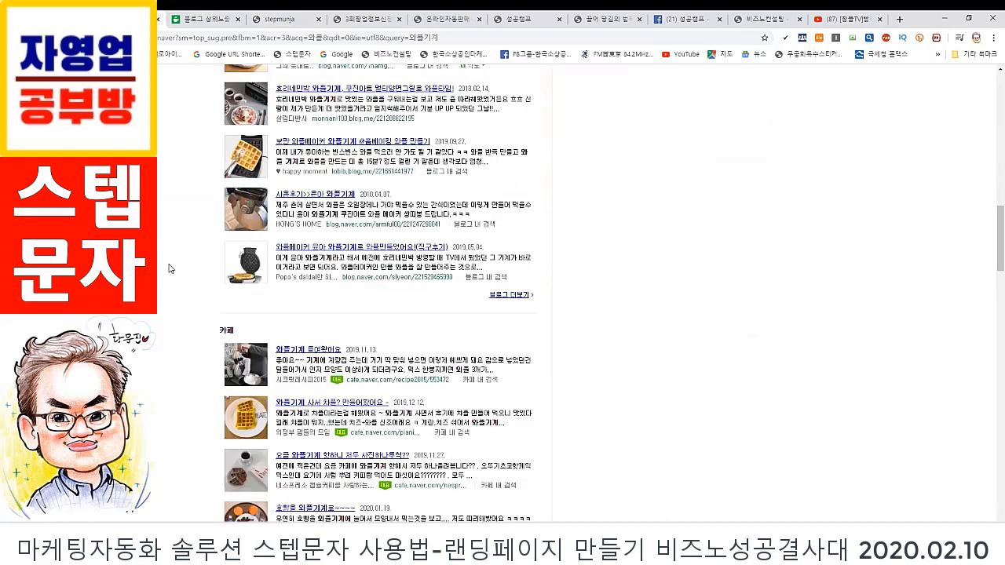
pyautogui.scroll(-3, 168, 268)
pyautogui.scroll(-4, 161, 271)
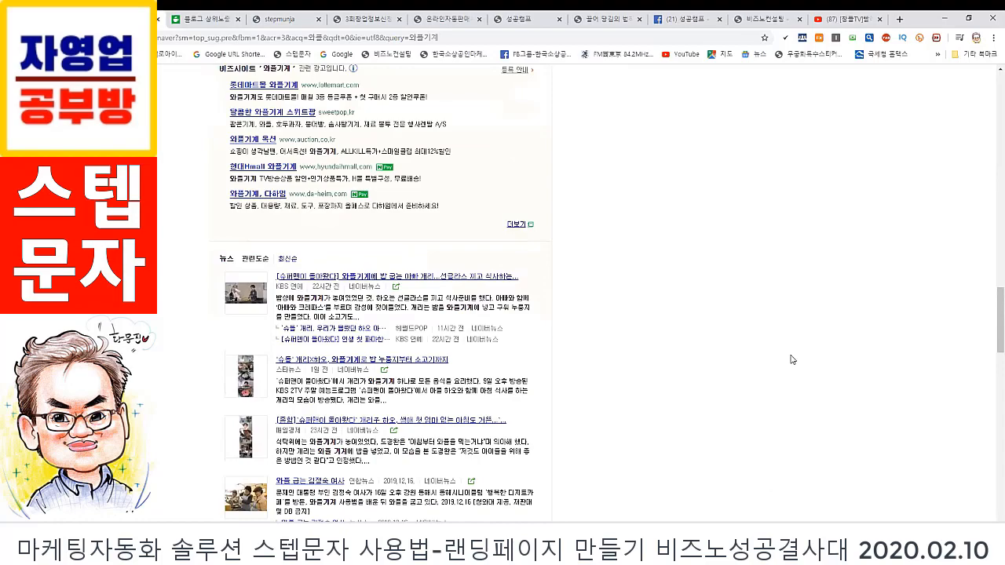
pyautogui.scroll(10, 790, 357)
pyautogui.scroll(10, 775, 361)
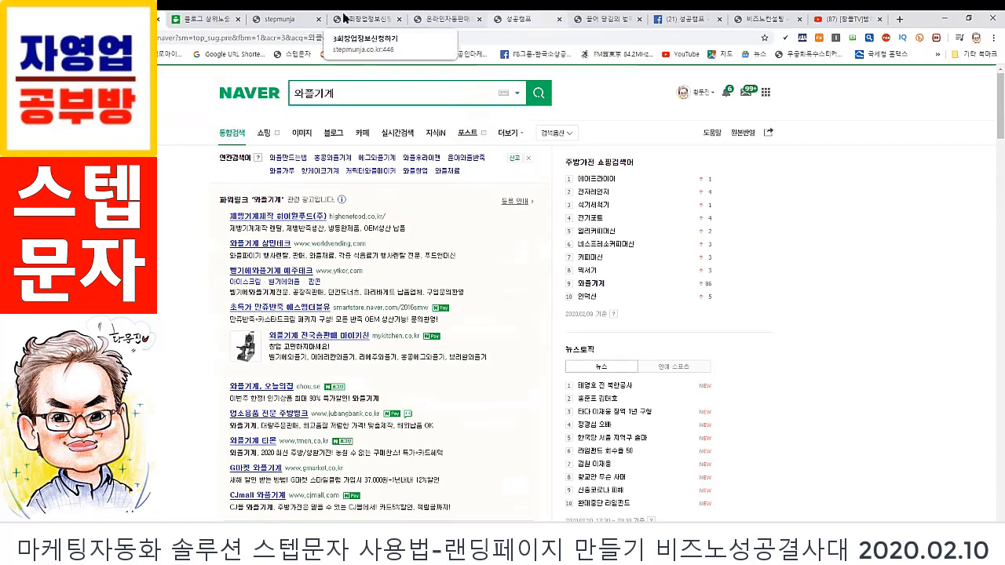
# - Return to the stepmunja 랜딩페이지 section and review the 랜딩페이지 생성 현황 list down to the 끌어당김의 법칙 entry
pyautogui.click(290, 24)
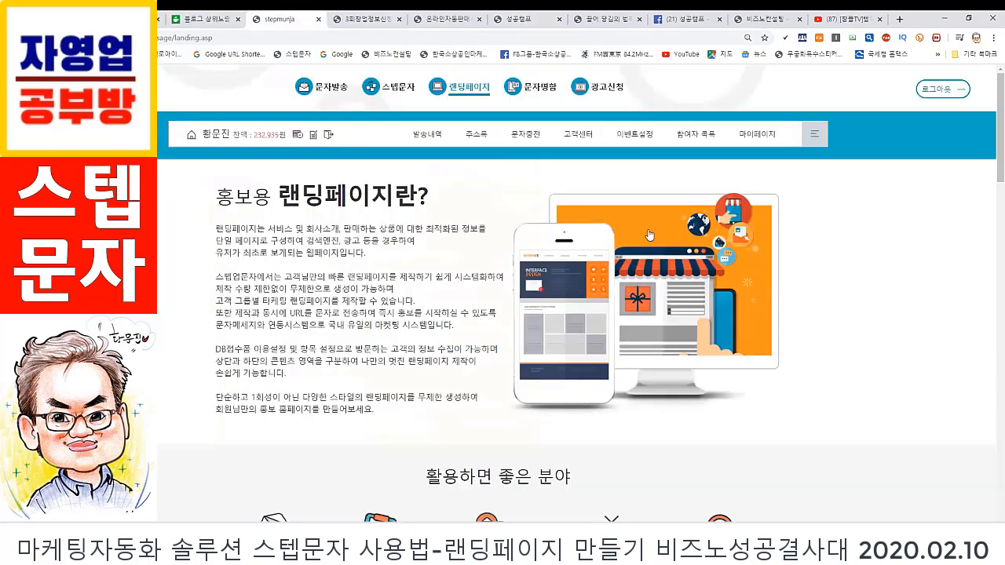
pyautogui.scroll(-3, 895, 334)
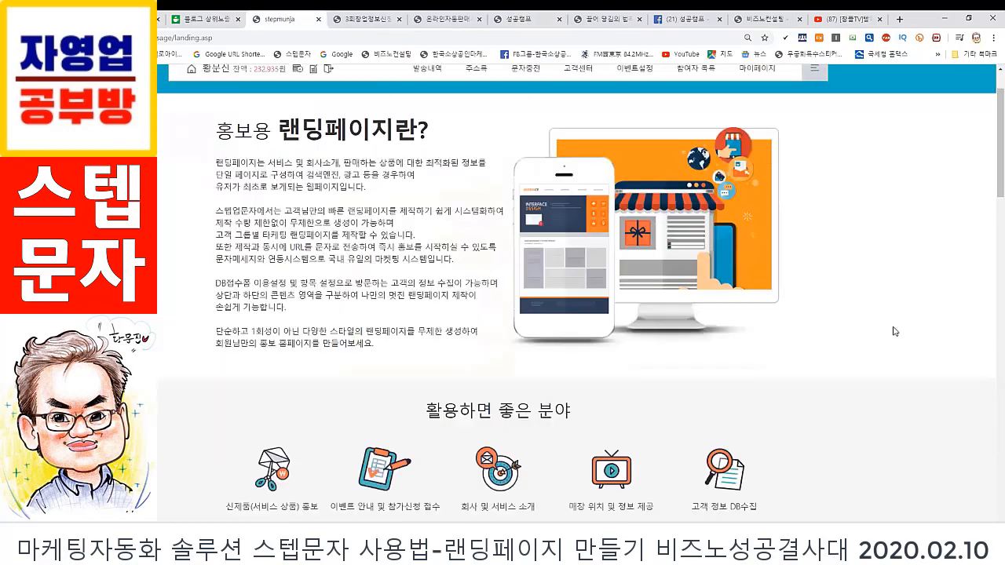
pyautogui.scroll(-6, 889, 336)
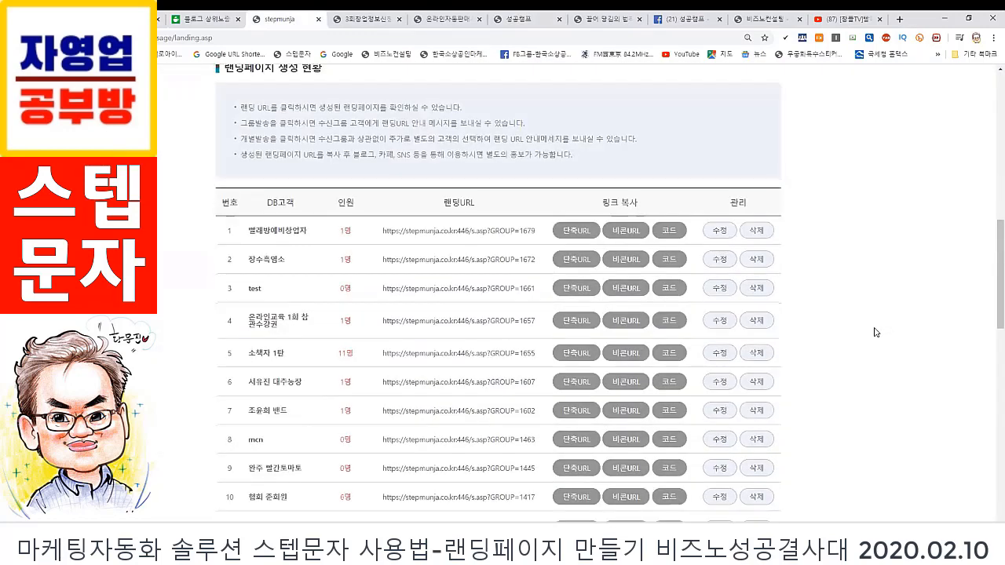
pyautogui.scroll(-4, 876, 333)
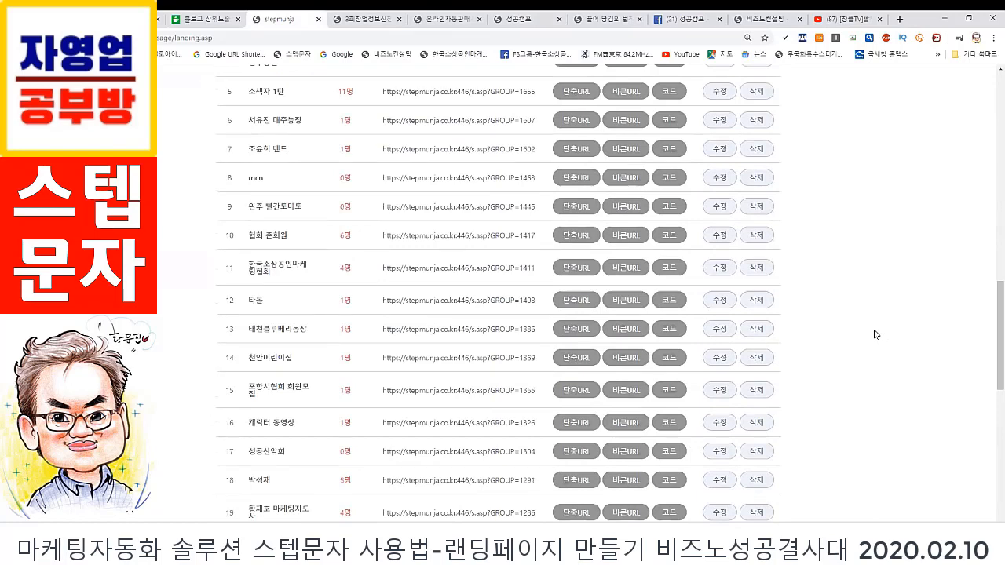
pyautogui.scroll(-1, 876, 334)
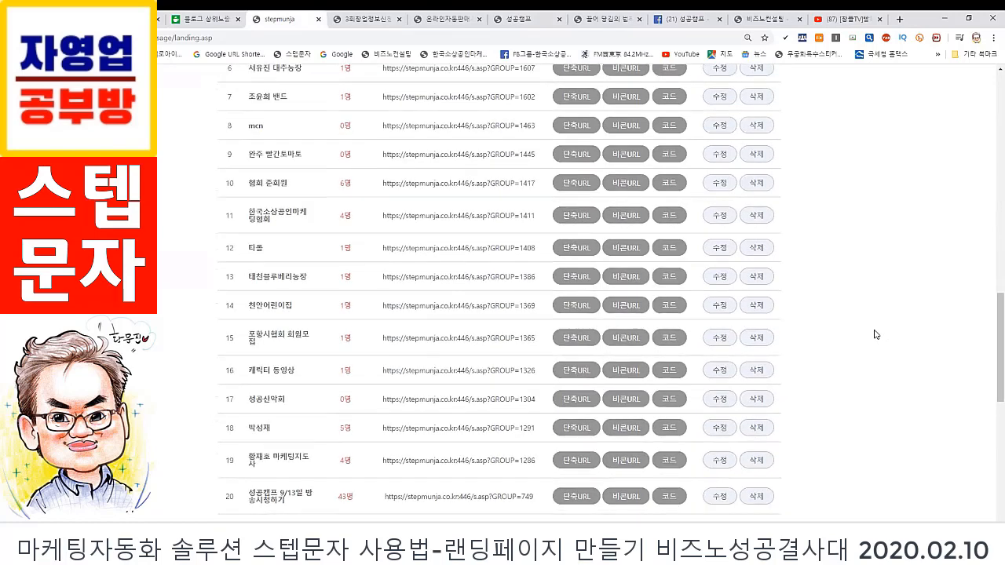
pyautogui.scroll(-2, 856, 334)
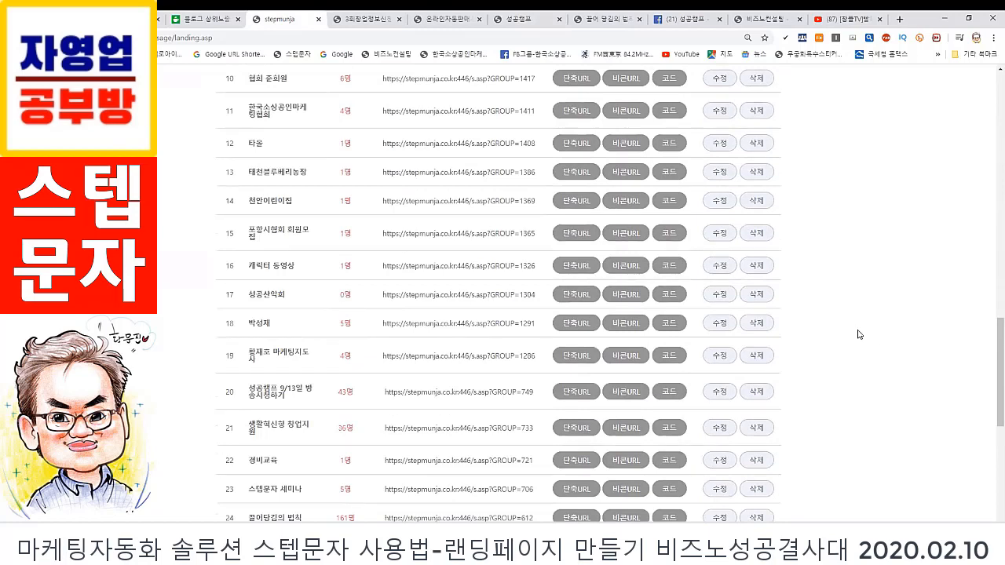
pyautogui.scroll(-2, 853, 321)
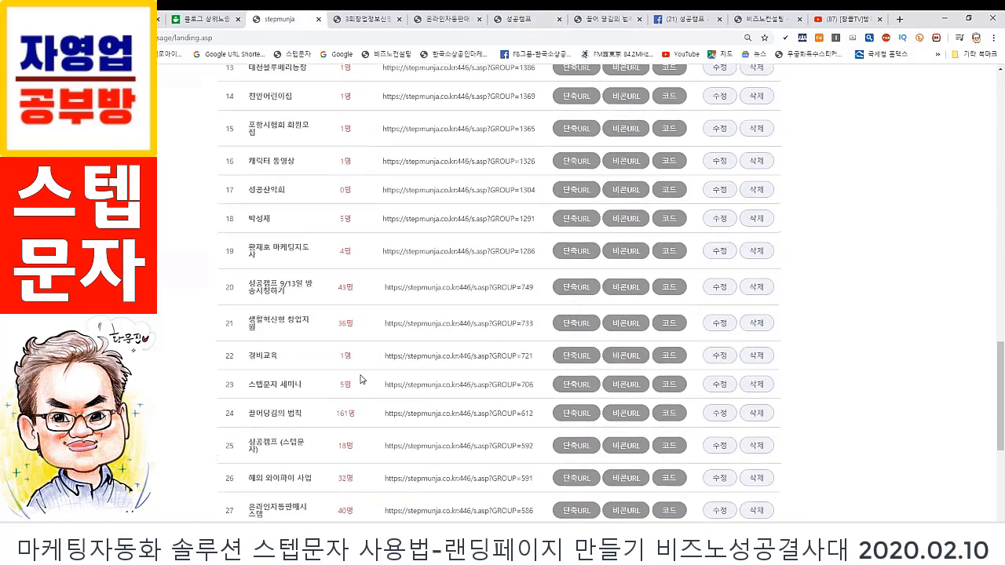
# - Open the landing page of the 끌어당김의 법칙 group and read through its class details and embedded video to the application form
pyautogui.click(476, 417)
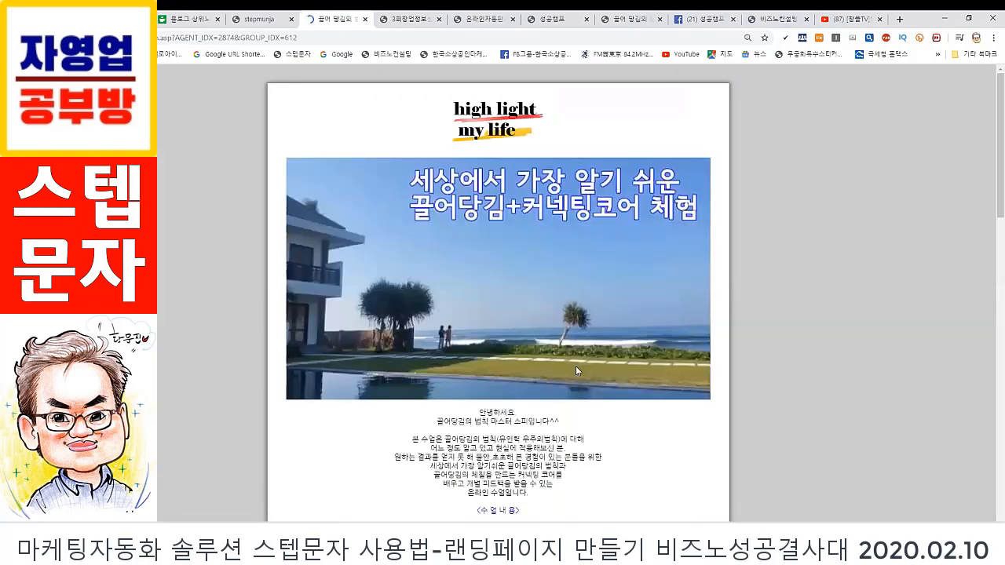
pyautogui.scroll(-4, 769, 369)
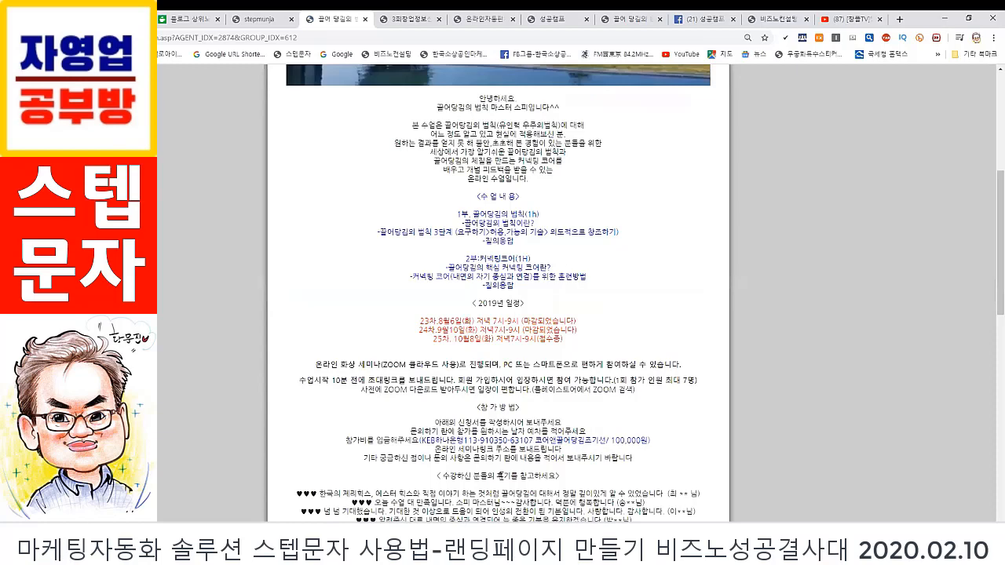
pyautogui.scroll(-2, 475, 388)
pyautogui.scroll(-3, 493, 361)
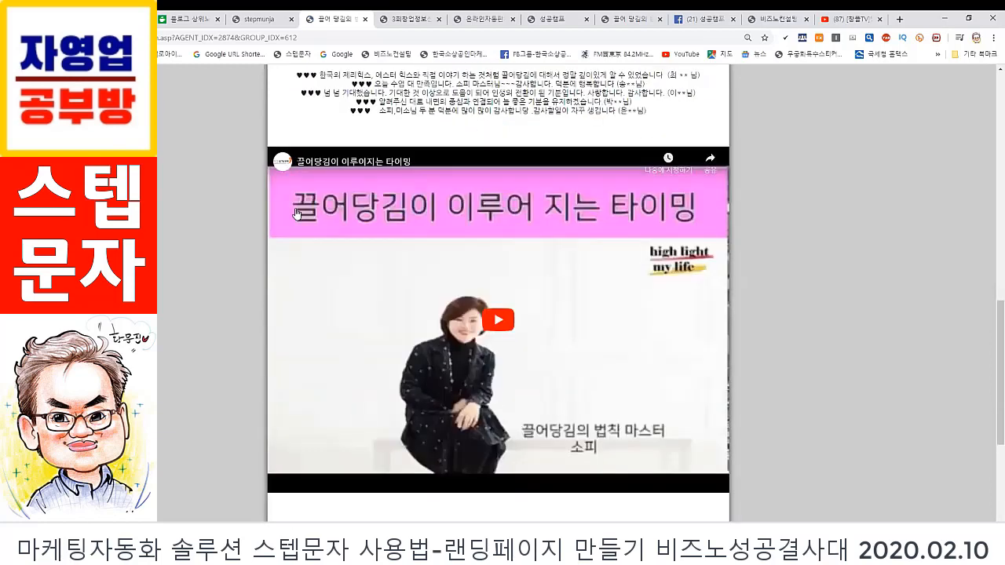
pyautogui.scroll(-3, 554, 374)
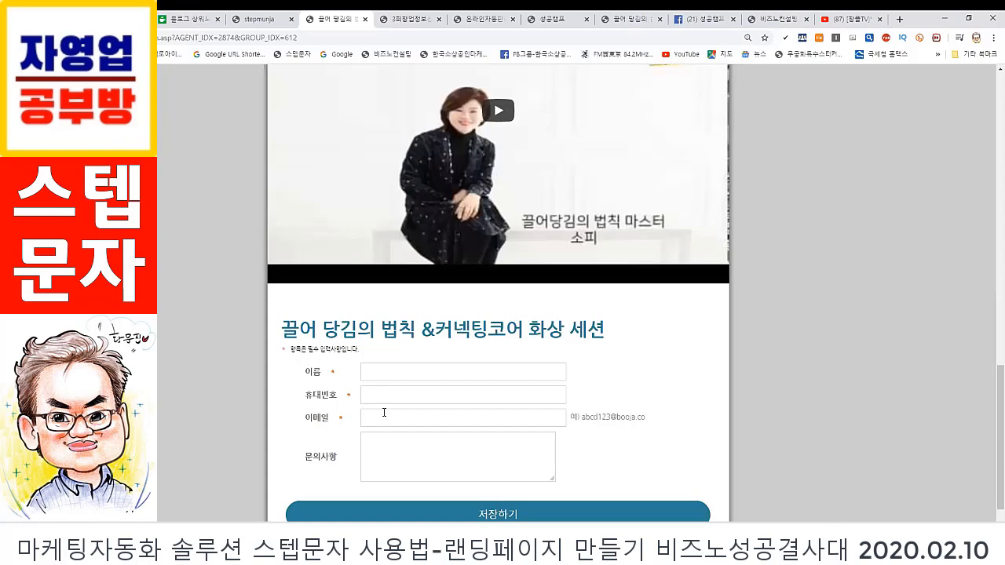
# - Go back to the heading image of the 끌어당김의 법칙 landing page and review its whole structure again down to the form
pyautogui.scroll(3, 390, 363)
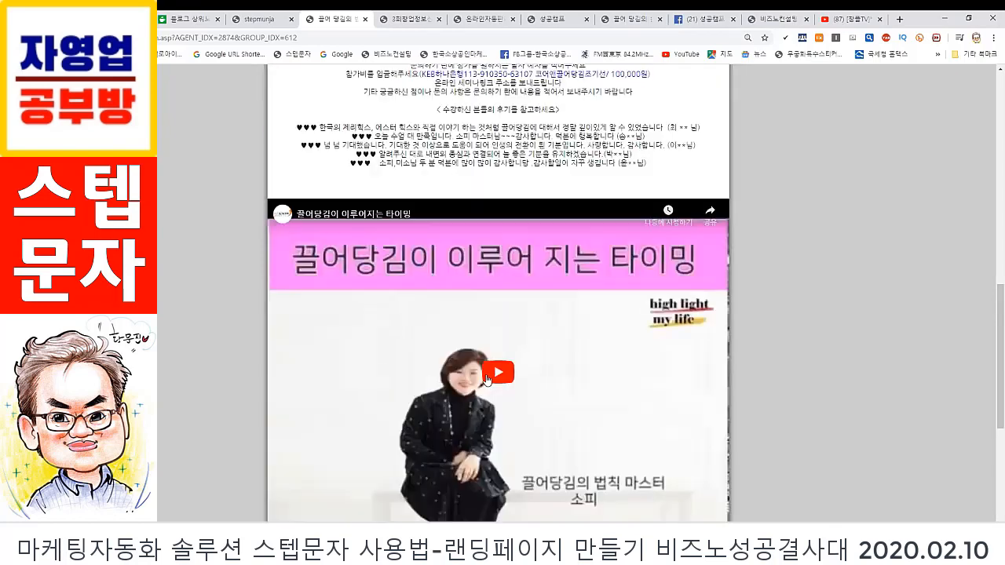
pyautogui.scroll(2, 538, 329)
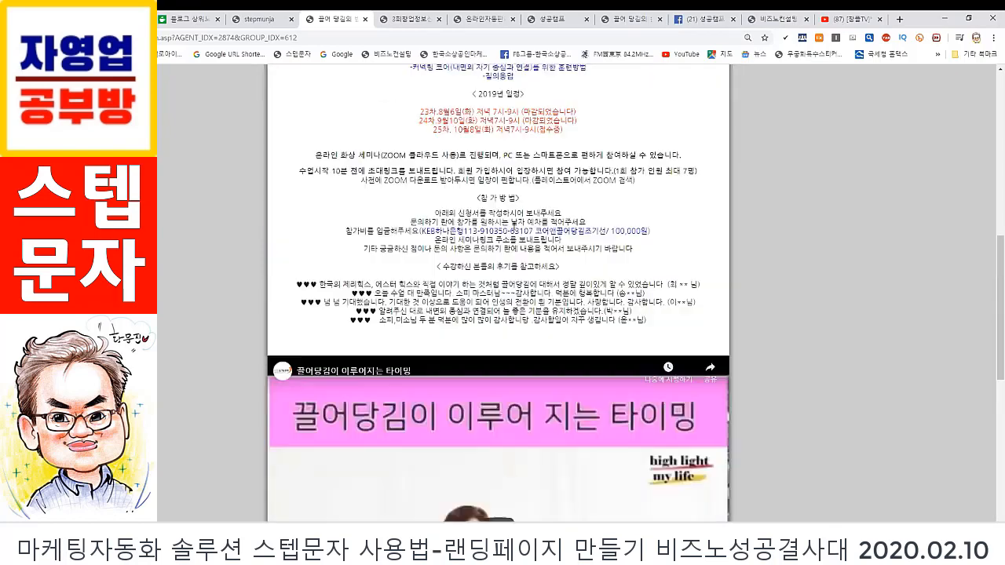
pyautogui.scroll(5, 563, 259)
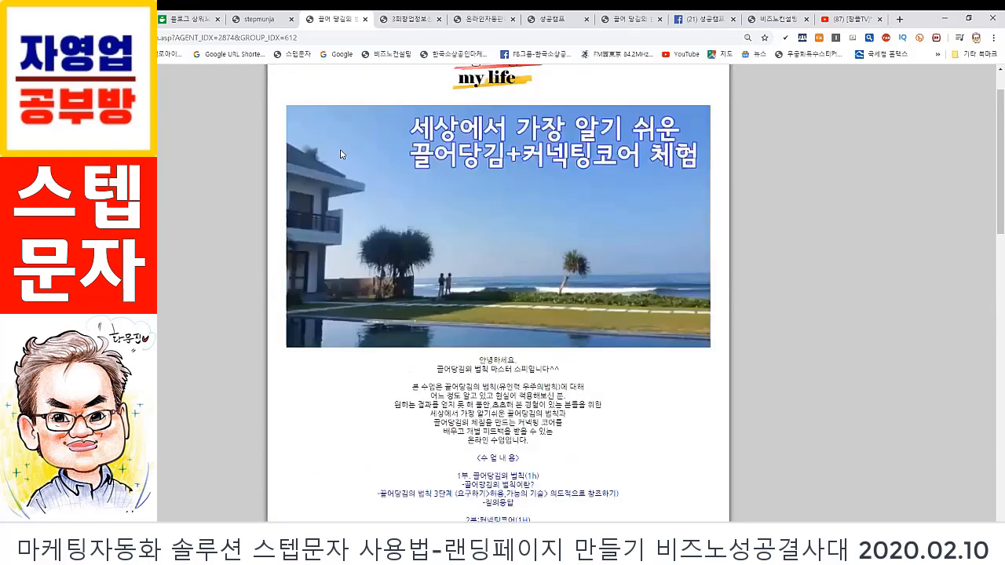
pyautogui.scroll(1, 485, 224)
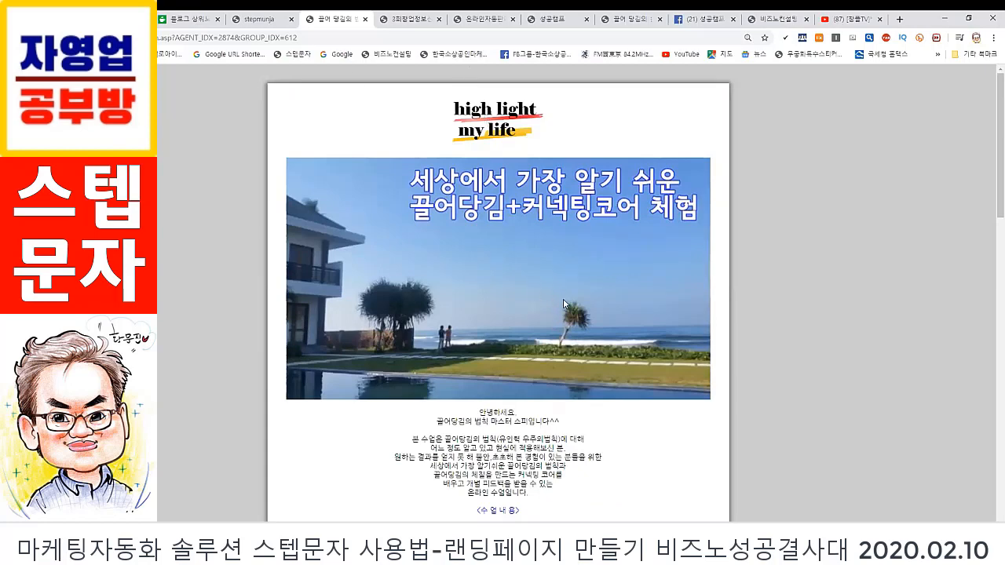
pyautogui.scroll(-3, 563, 298)
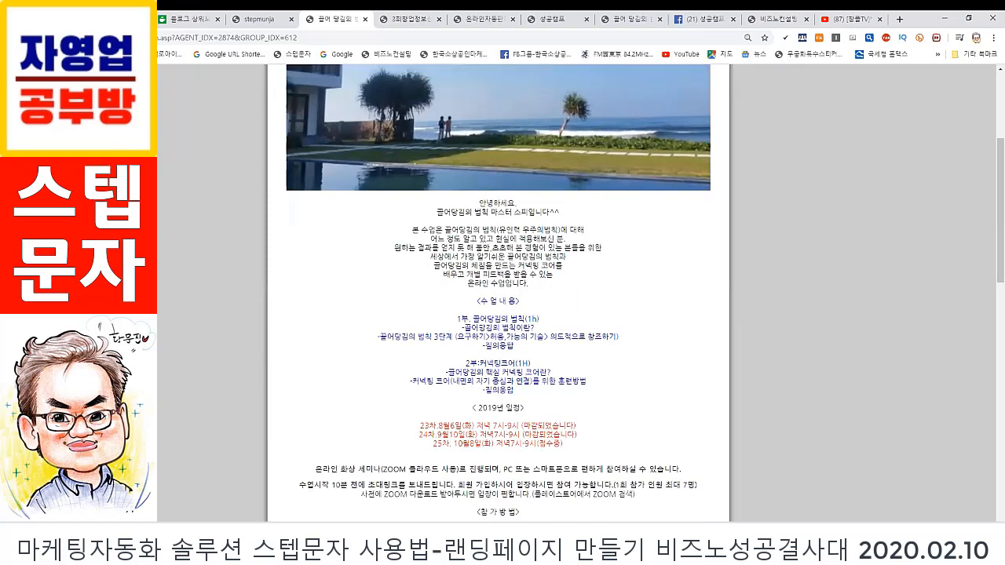
pyautogui.scroll(-13, 574, 440)
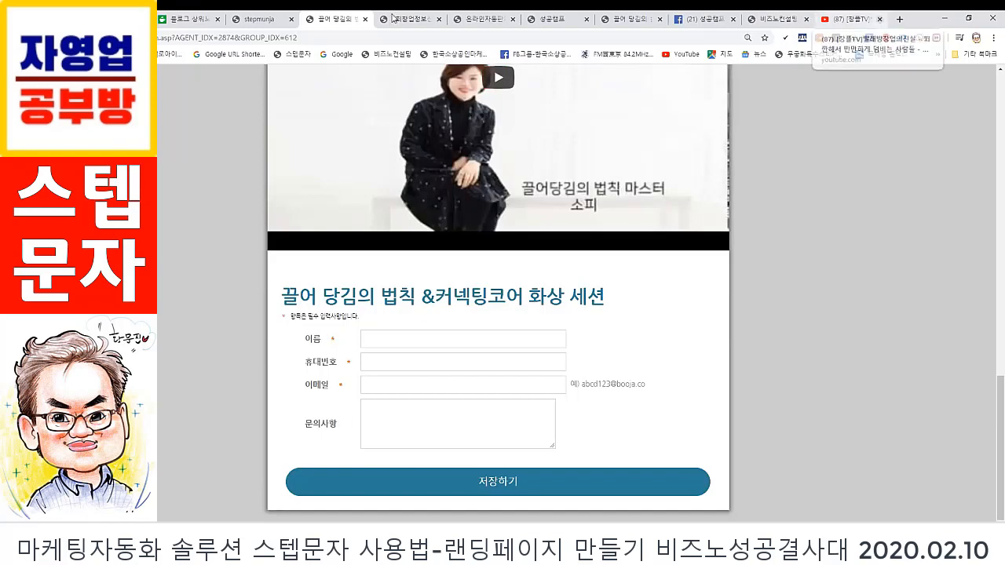
# - Close the 끌어당김의 법칙 landing page and start a new promotional landing page from the 랜딩페이지 section
pyautogui.click(365, 19)
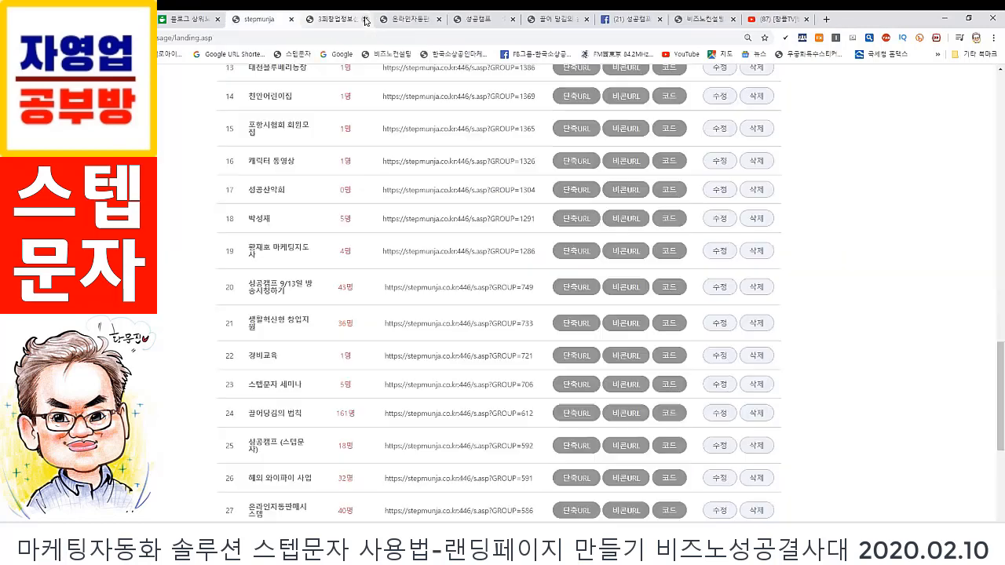
pyautogui.scroll(3, 851, 337)
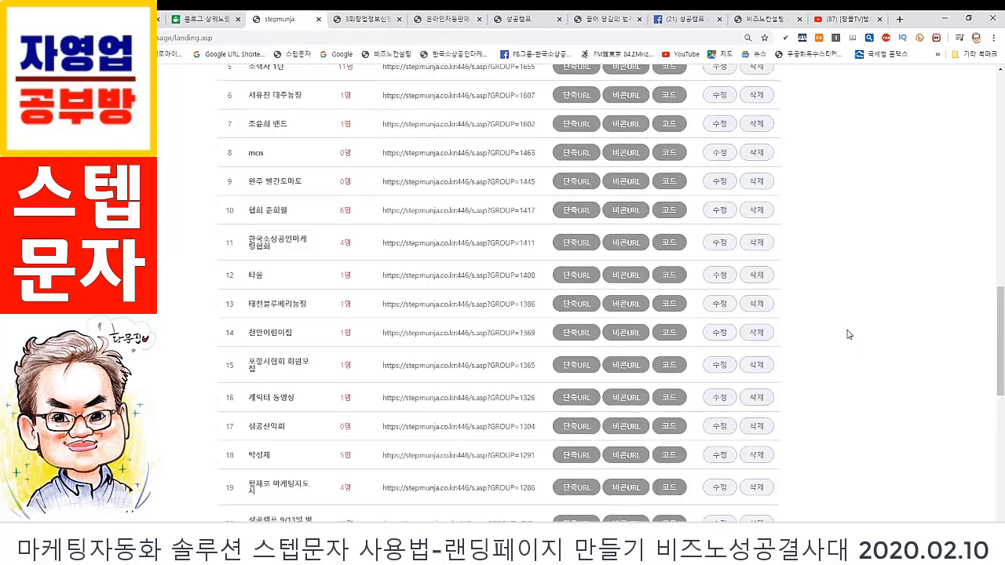
pyautogui.scroll(4, 847, 334)
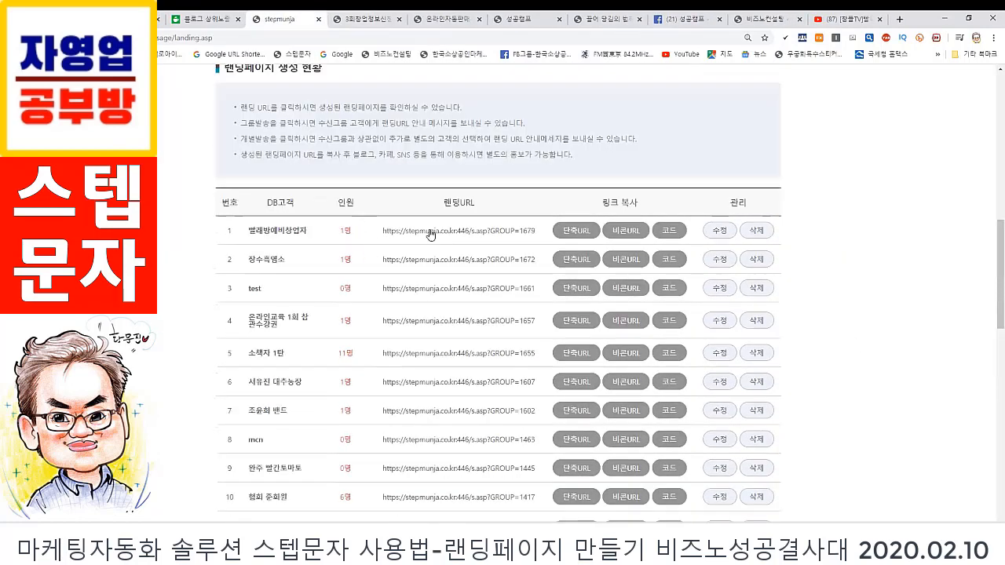
pyautogui.scroll(3, 421, 169)
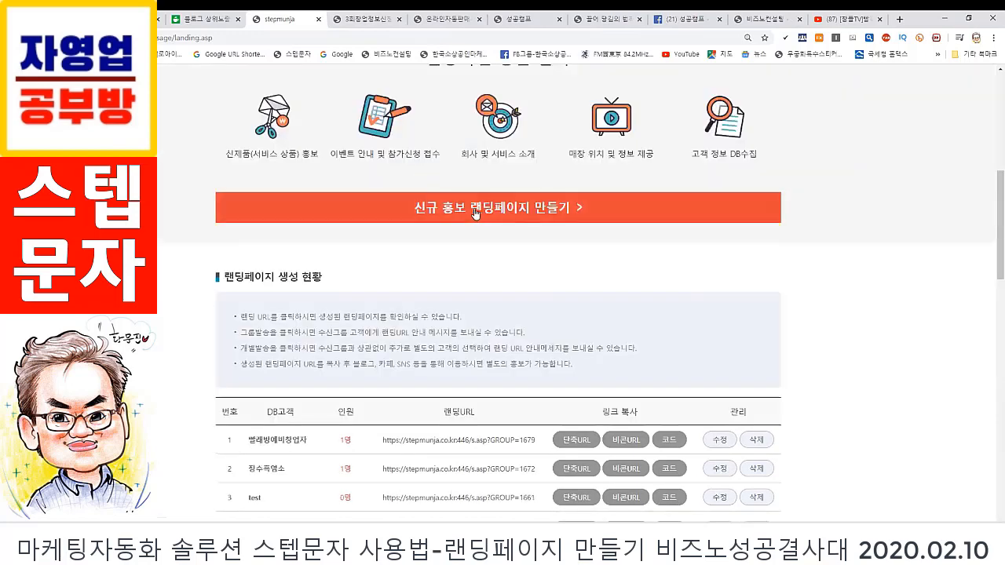
pyautogui.click(475, 211)
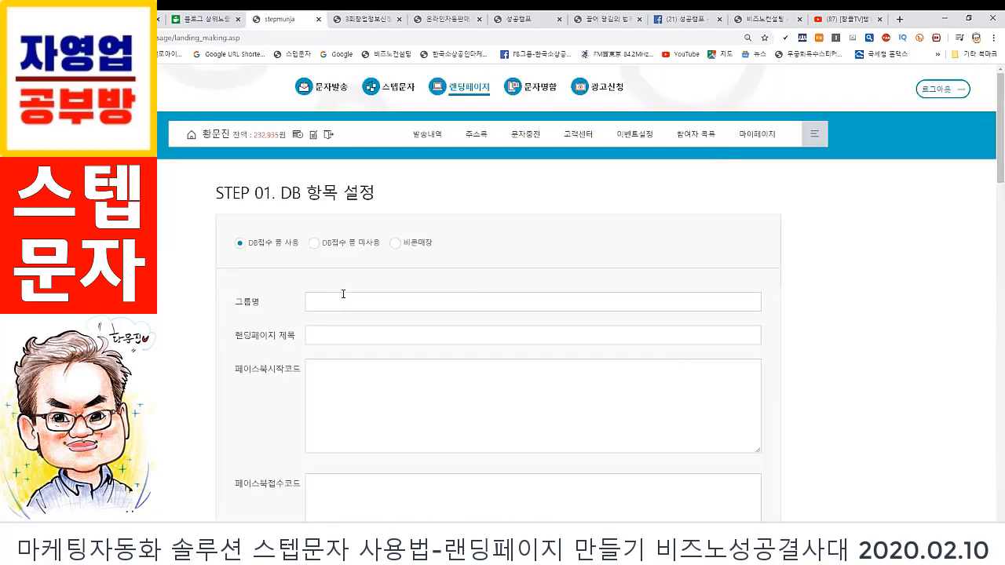
# - Set the new landing page's 그룹명 to 스마일타운 정보 and its 랜딩페이지 제목 to 신청하기
pyautogui.click(337, 299)
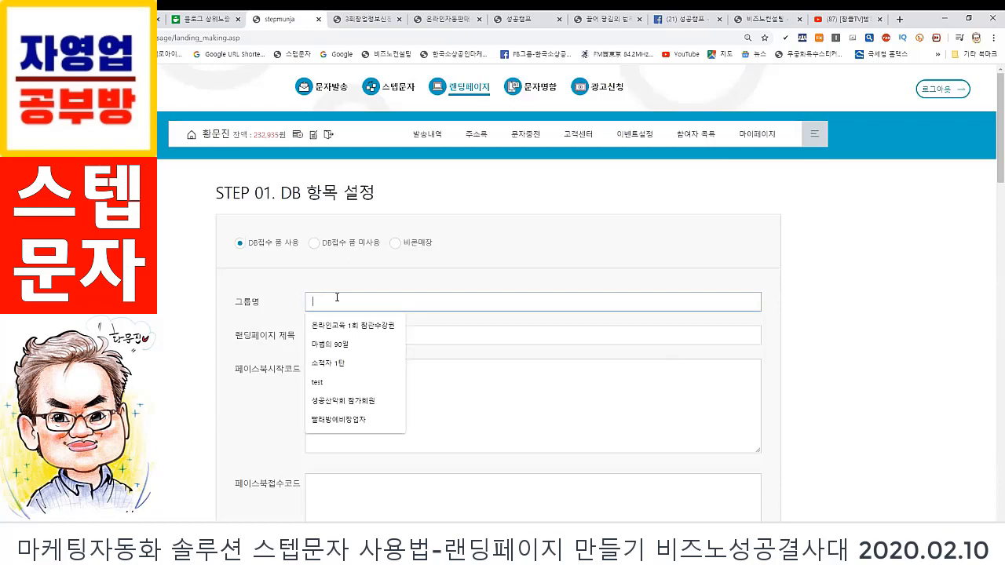
pyautogui.write('스마')
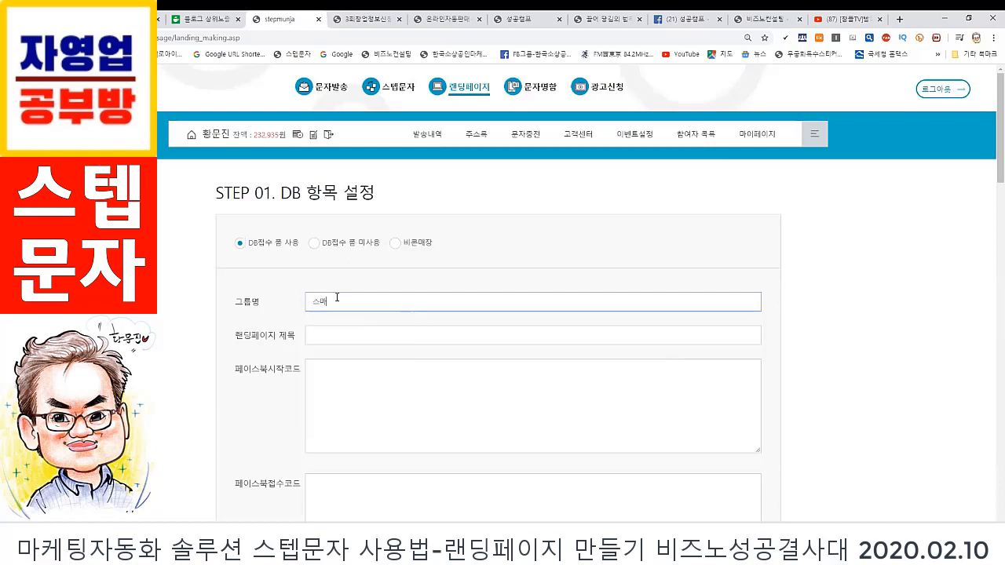
pyautogui.write('일느')
pyautogui.write('눔 정보')
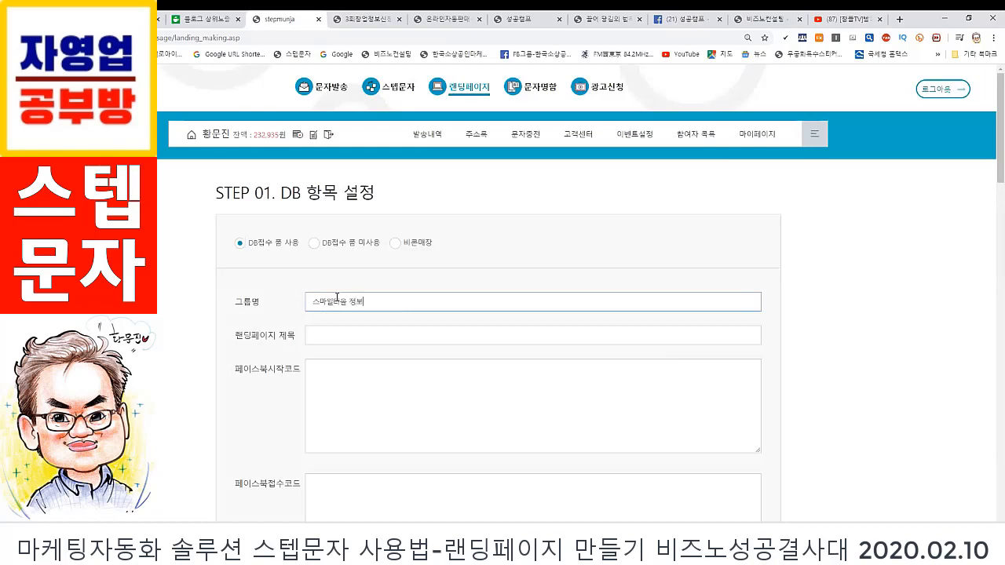
pyautogui.click(316, 326)
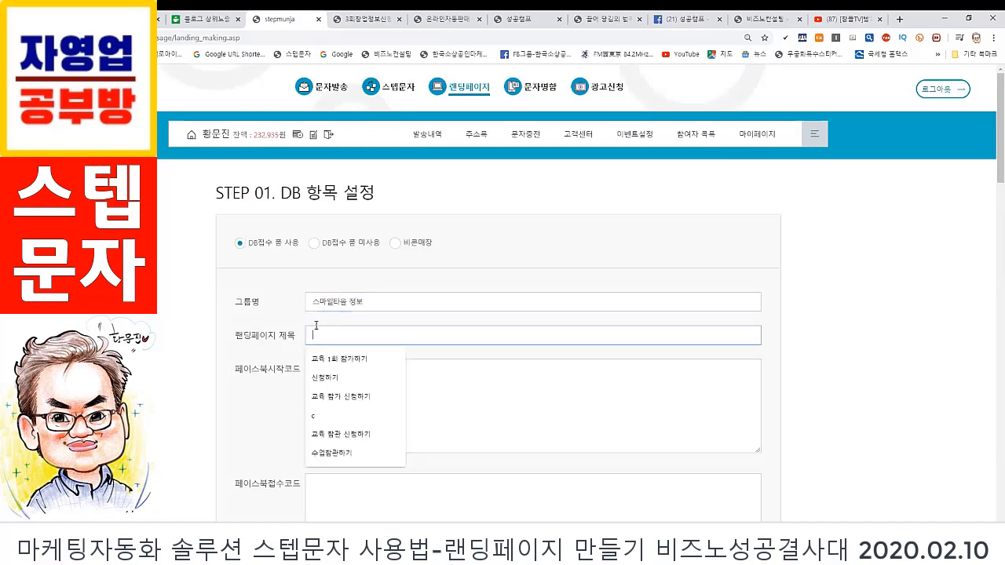
pyautogui.write('신청하기')
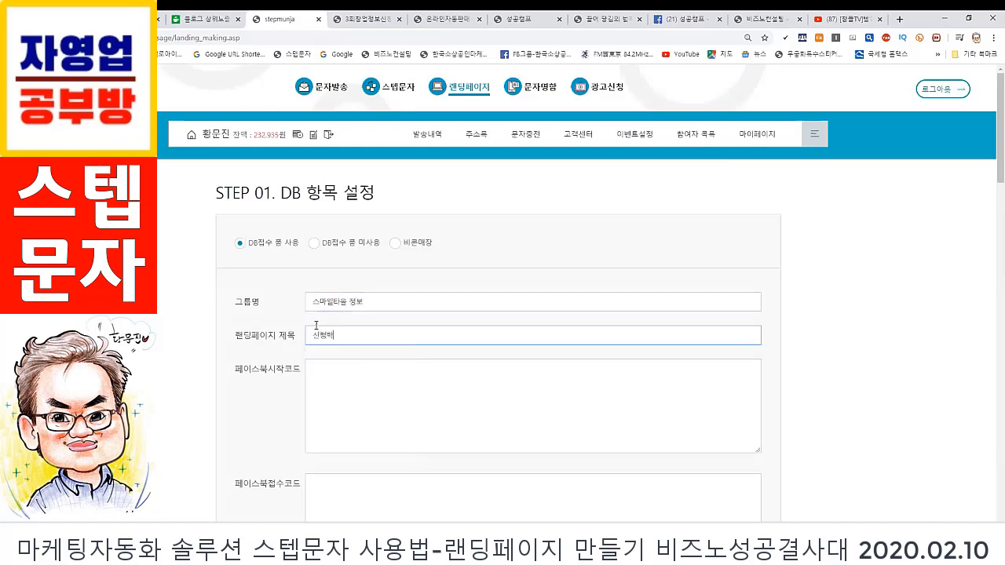
# - Look through the STEP 01 DB field options and the STEP 02. 상단 꾸미기 editor of the new landing page
pyautogui.scroll(-10, 484, 393)
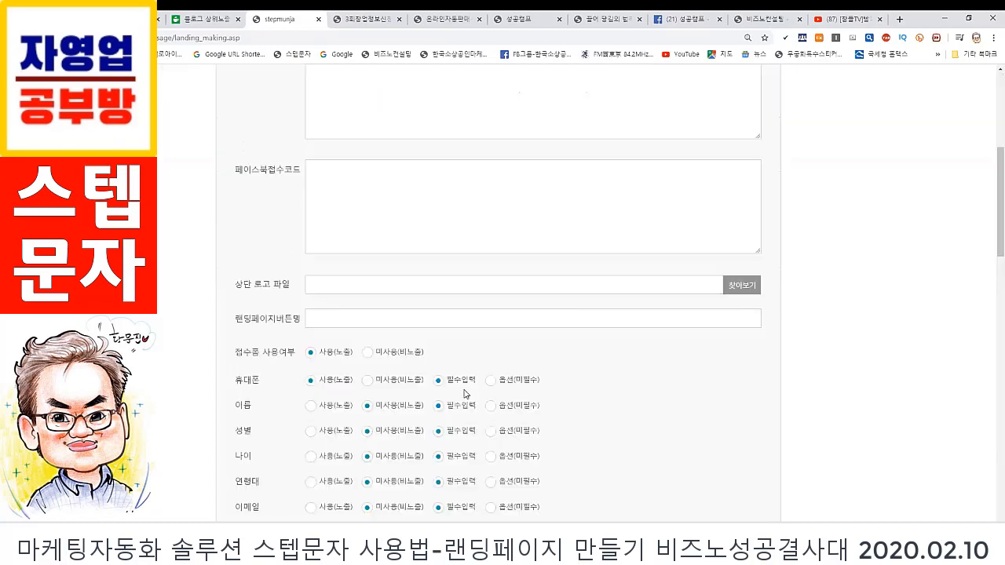
pyautogui.scroll(-2, 462, 387)
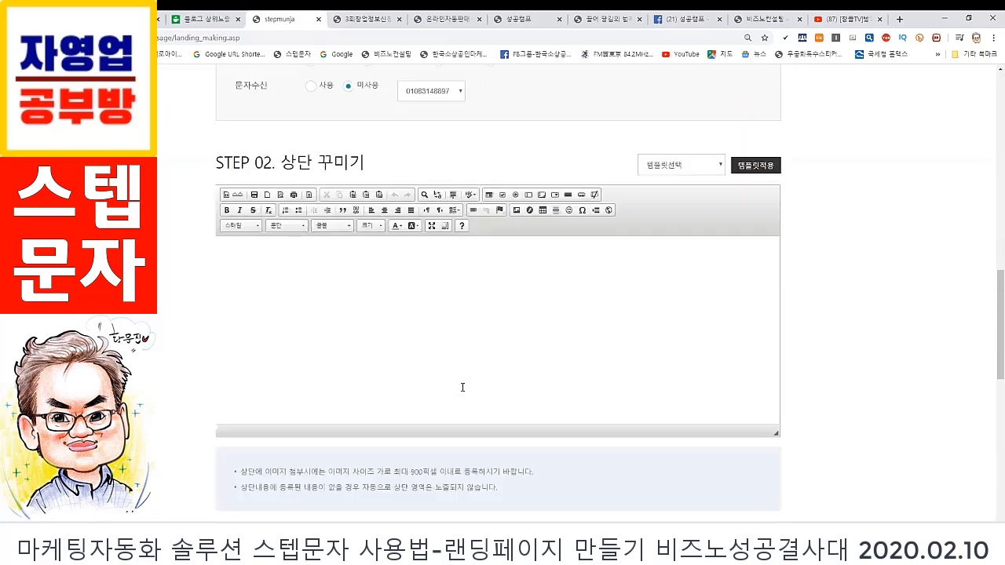
pyautogui.scroll(-4, 463, 387)
pyautogui.scroll(6, 460, 386)
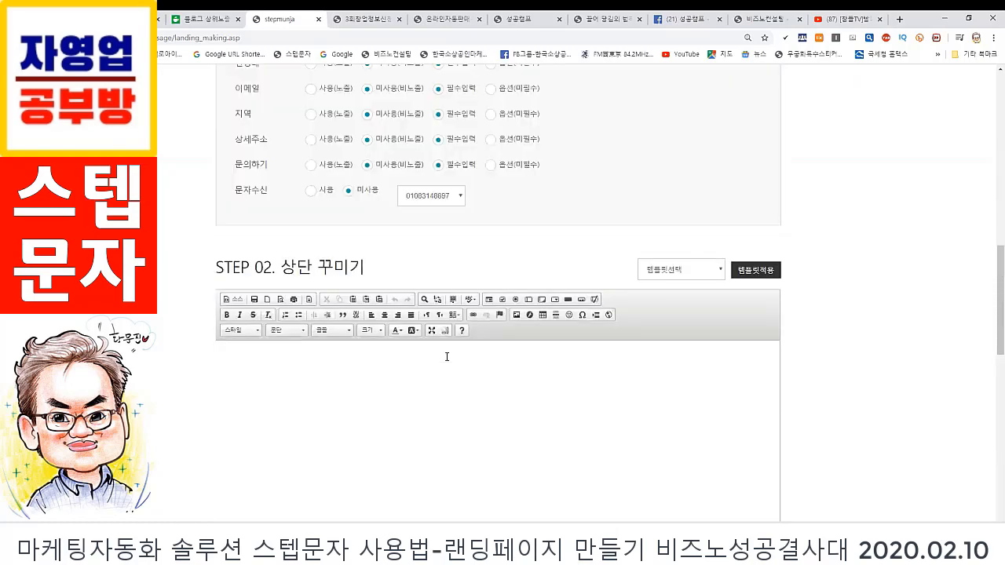
pyautogui.scroll(12, 428, 259)
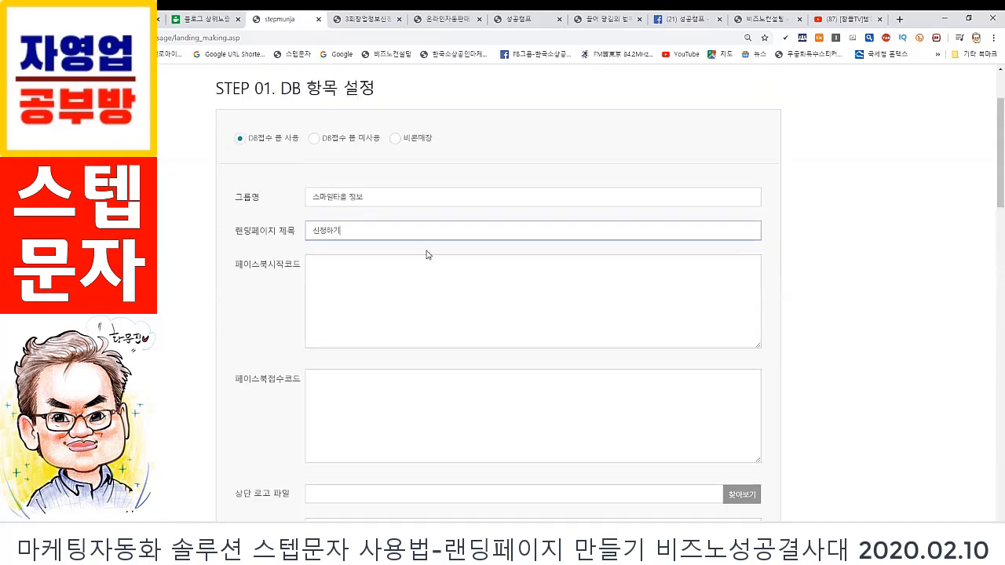
# - Switch the 상세주소 and 지역 fields to 사용(노출) and back to 미사용(비노출), and return to the STEP 01 heading
pyautogui.scroll(-2, 359, 428)
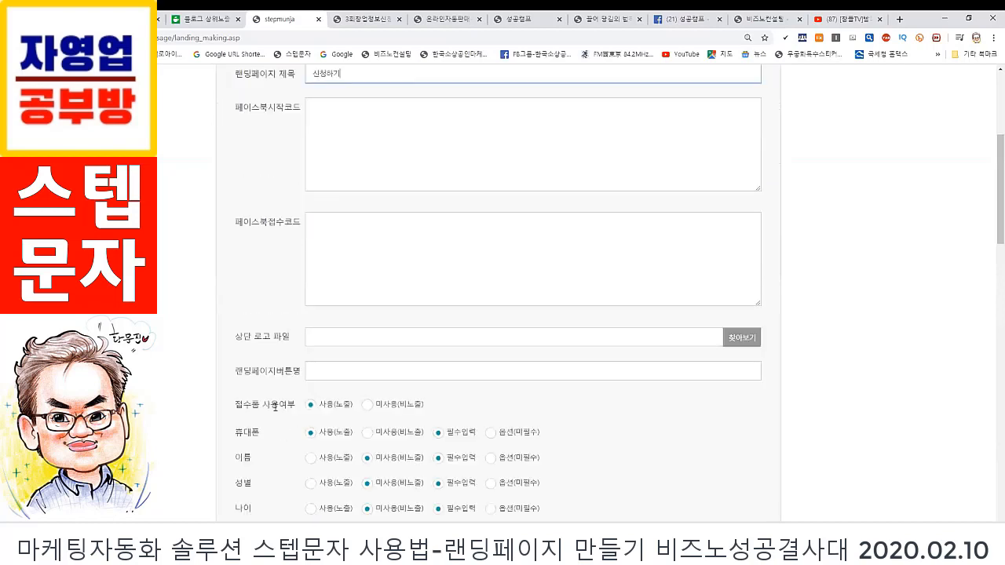
pyautogui.scroll(-3, 287, 419)
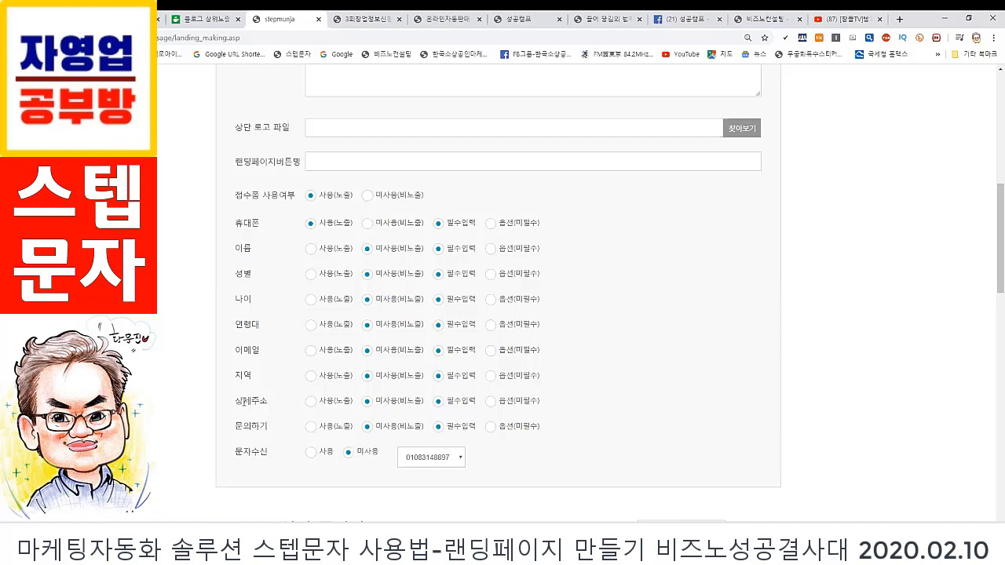
pyautogui.click(312, 402)
pyautogui.click(311, 377)
pyautogui.click(368, 377)
pyautogui.click(369, 402)
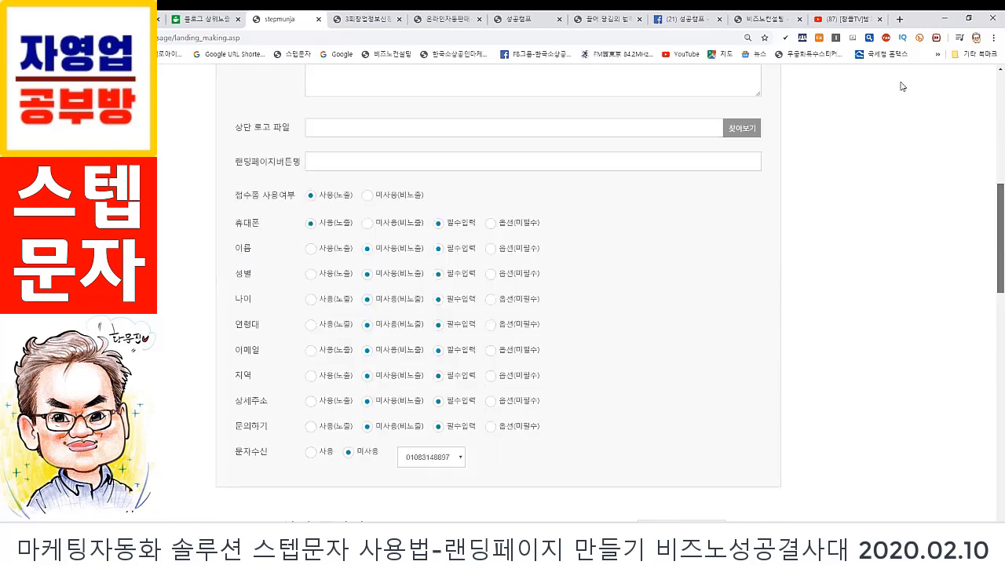
pyautogui.scroll(5, 478, 292)
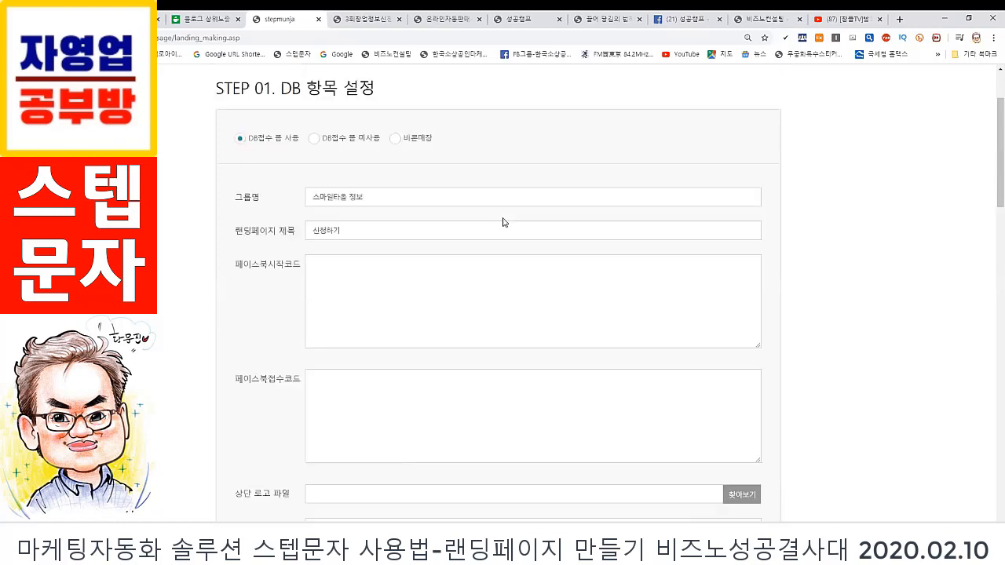
pyautogui.scroll(2, 528, 324)
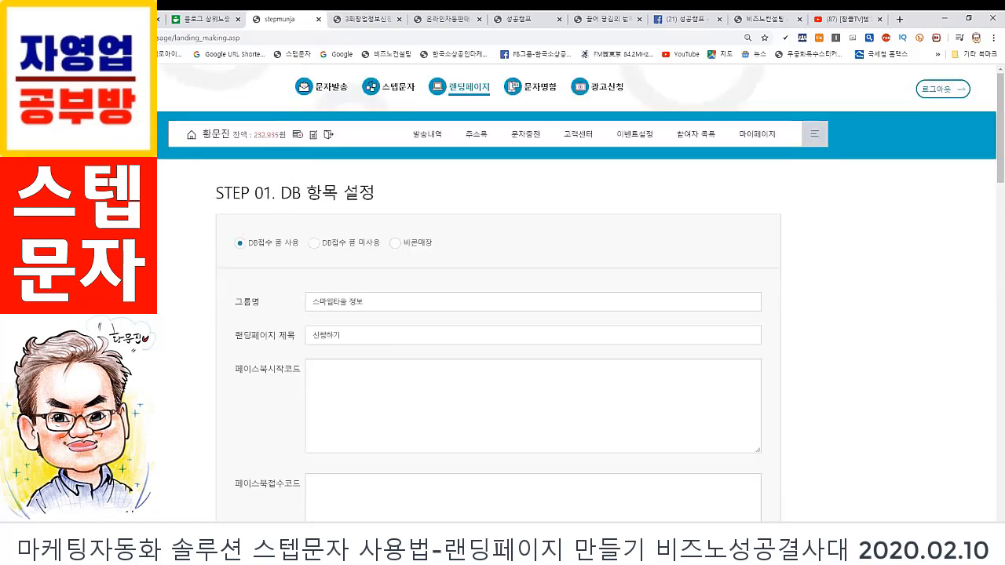